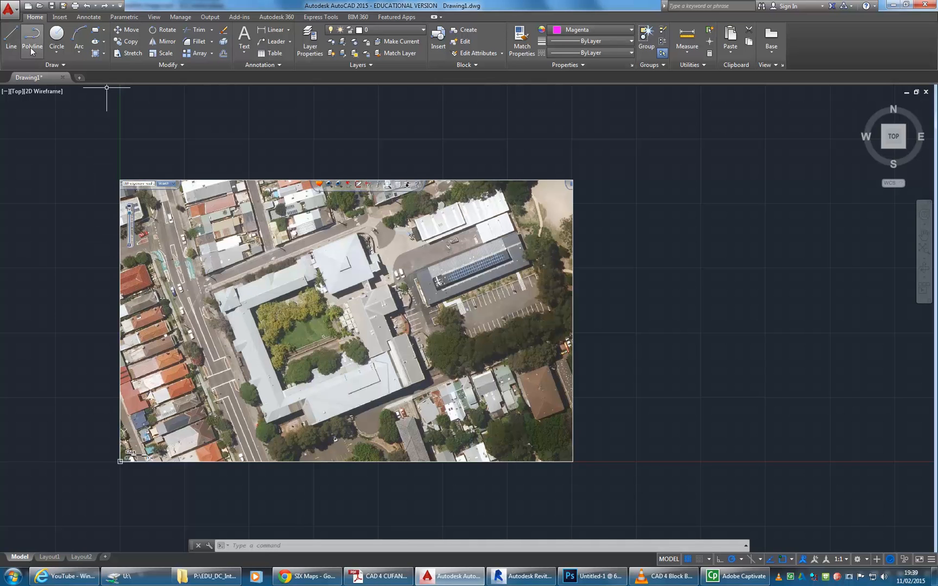
pyautogui.click(11, 38)
pyautogui.press('Escape')
pyautogui.press('Escape')
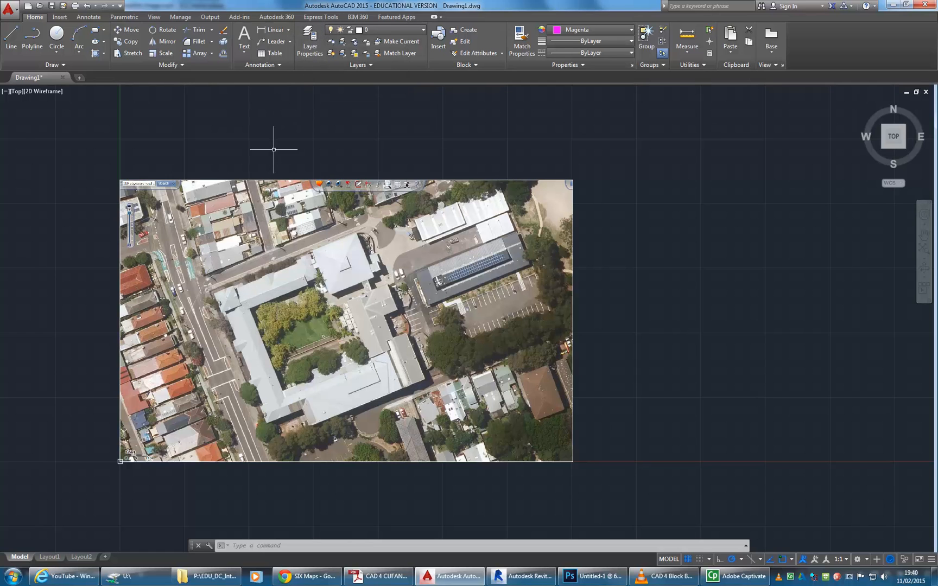
pyautogui.click(306, 45)
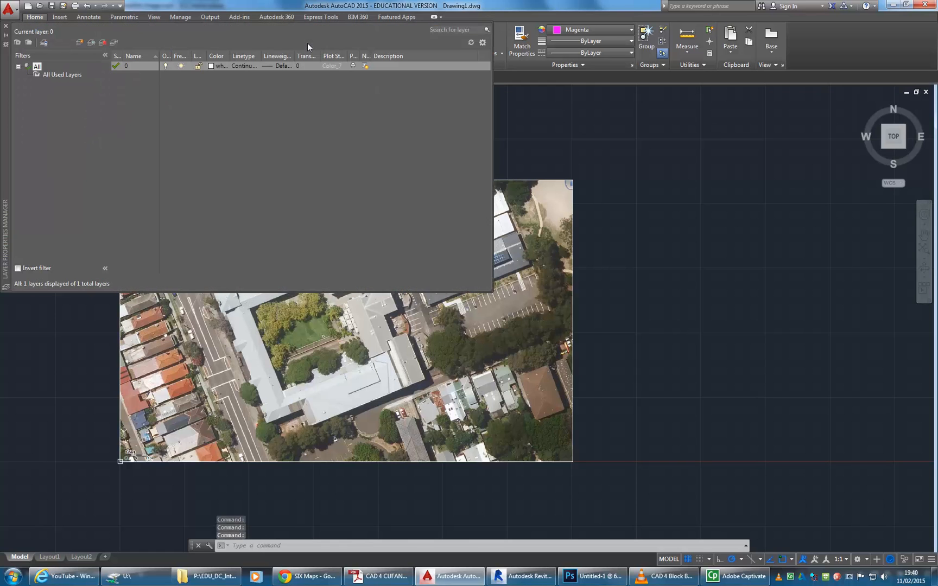
pyautogui.moveTo(10, 145); pyautogui.dragTo(118, 230)
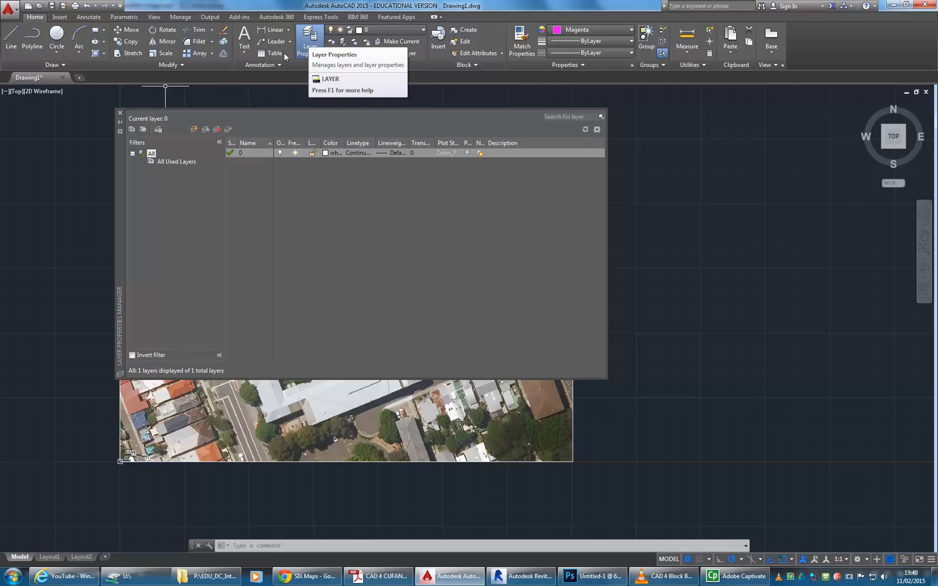
pyautogui.click(120, 112)
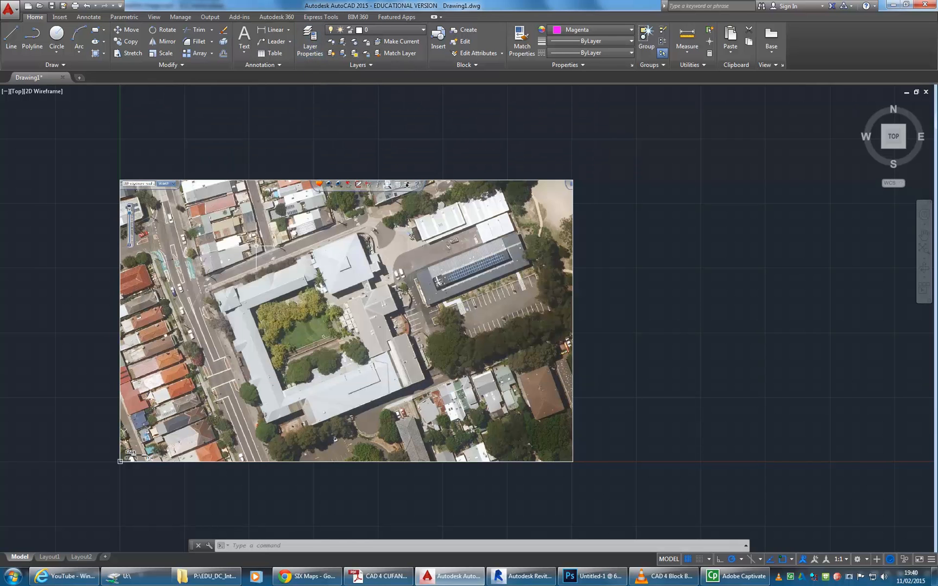
# Create a new layer named Roof-Outline.
pyautogui.write('la')
pyautogui.press('Return')
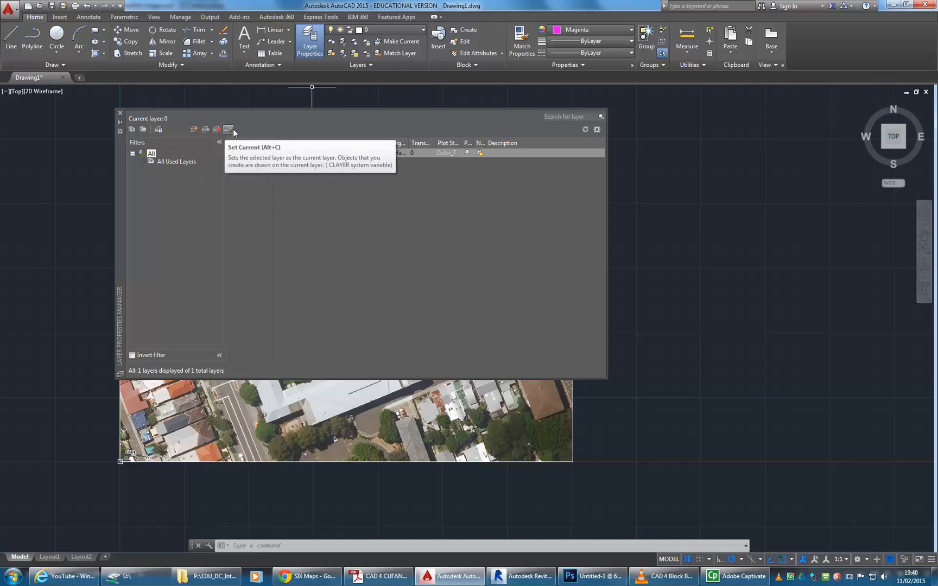
pyautogui.click(194, 130)
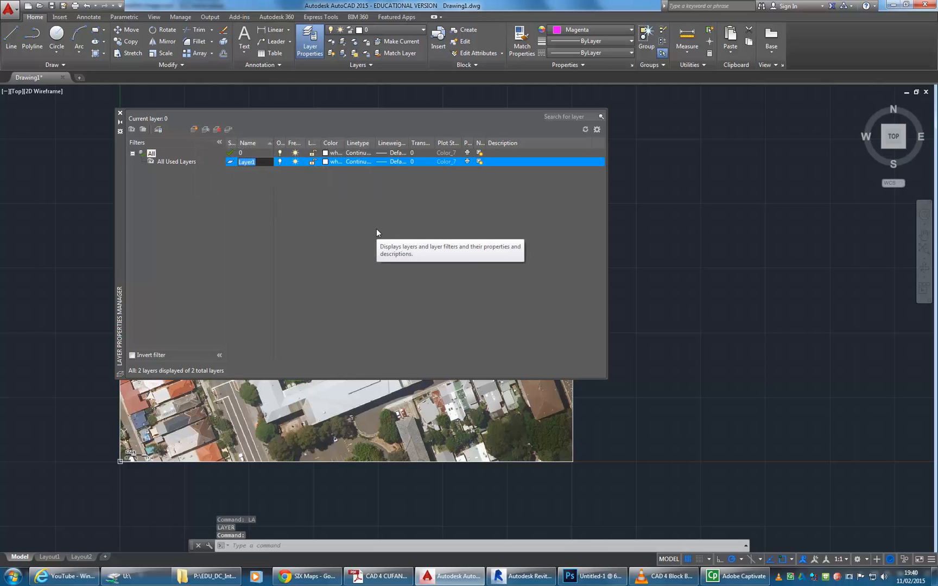
pyautogui.write('Roof')
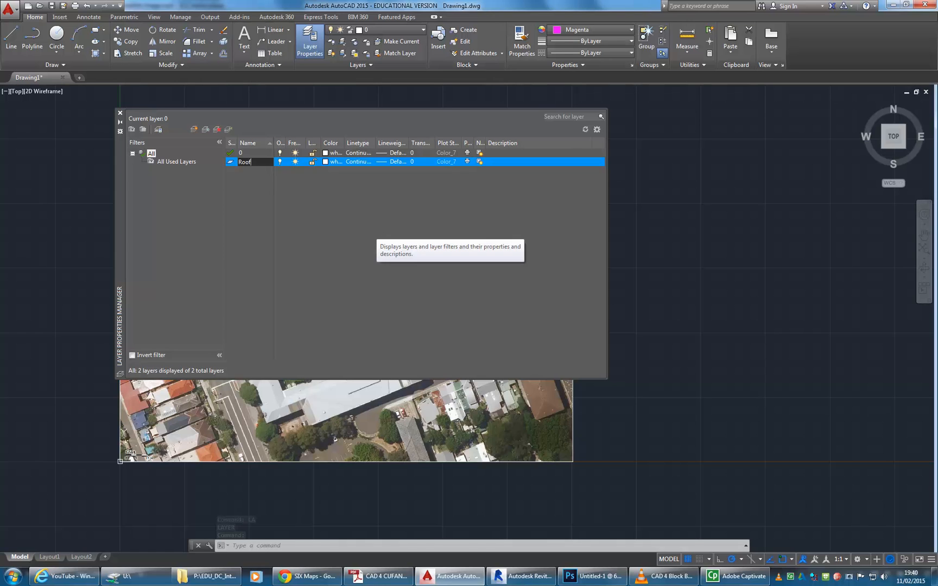
pyautogui.press('Return')
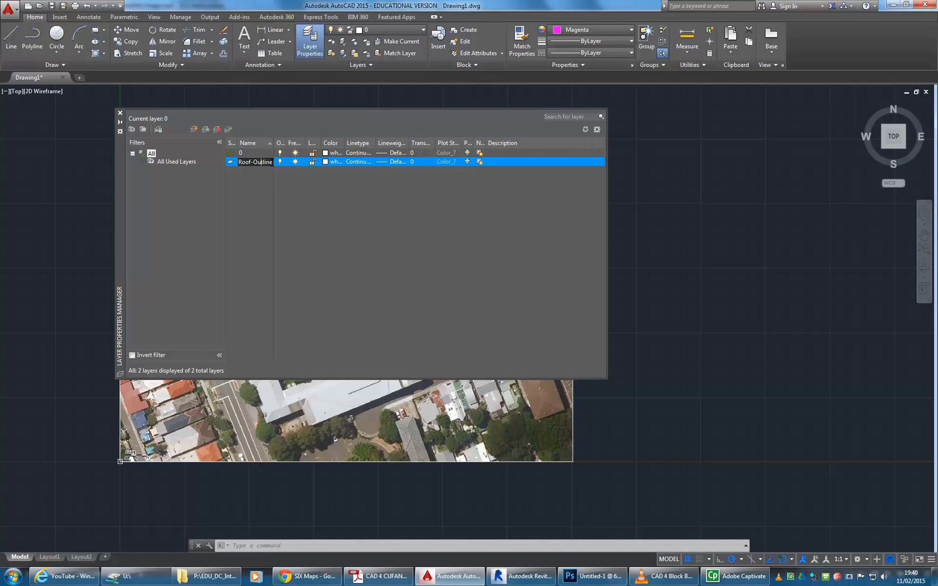
# Set the Roof-Outline layer's color to magenta and make it the current layer.
pyautogui.click(328, 162)
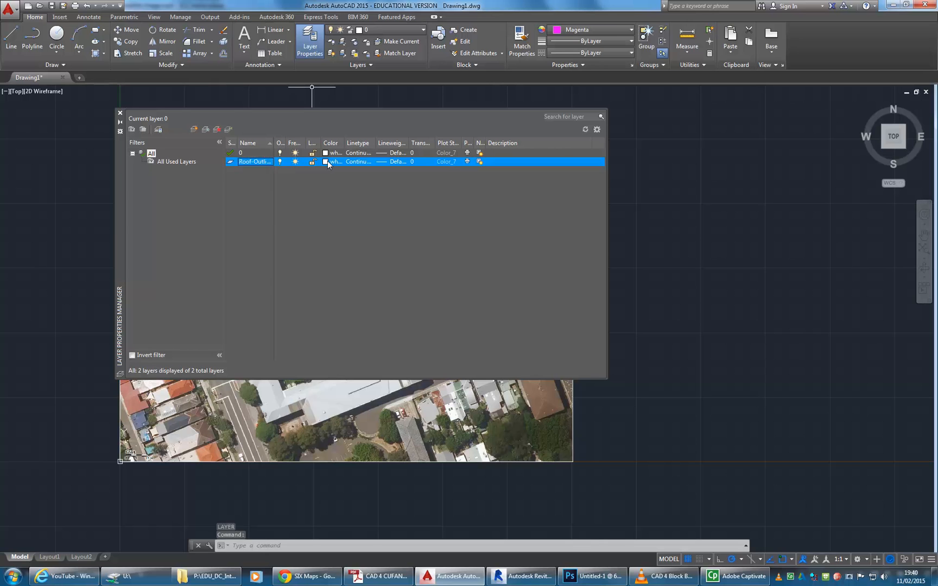
pyautogui.click(437, 309)
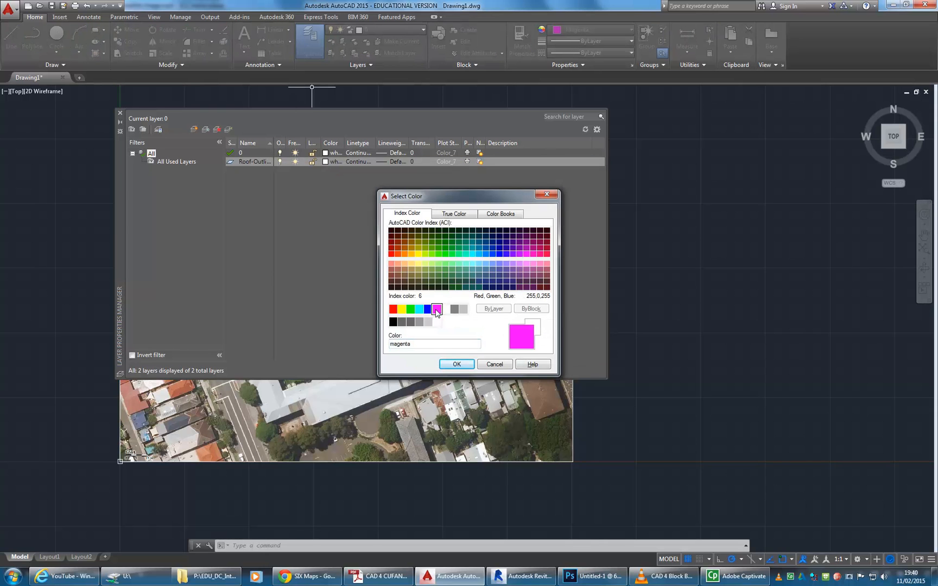
pyautogui.click(459, 364)
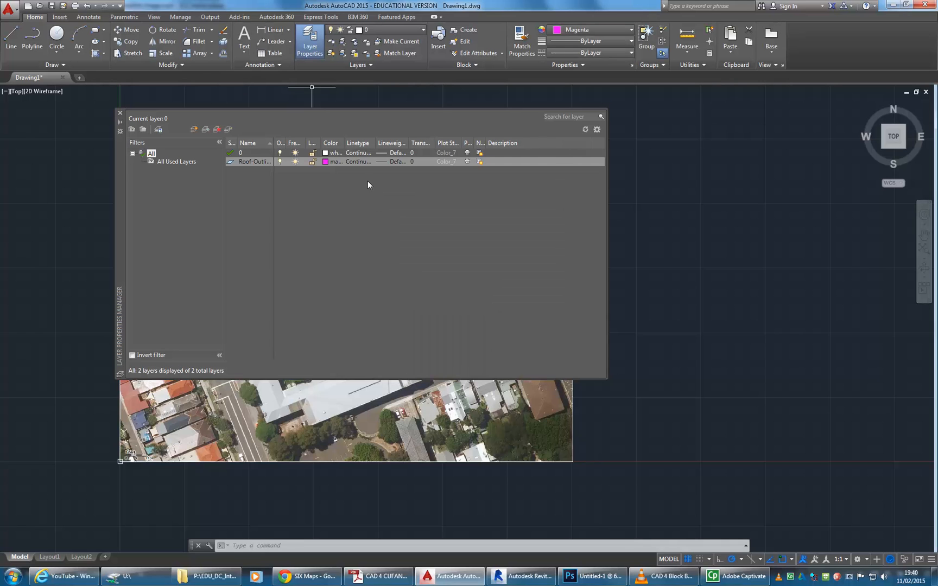
pyautogui.doubleClick(231, 162)
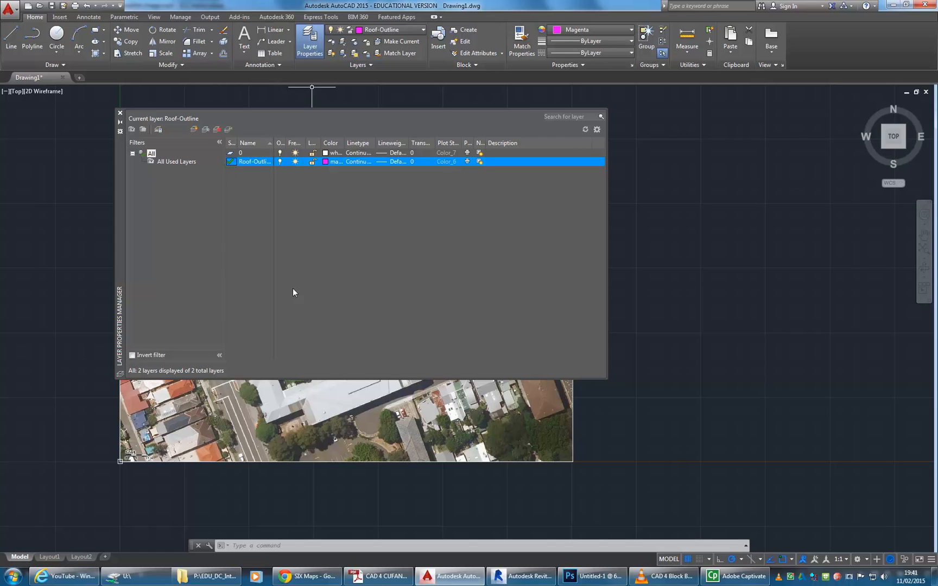
pyautogui.click(120, 113)
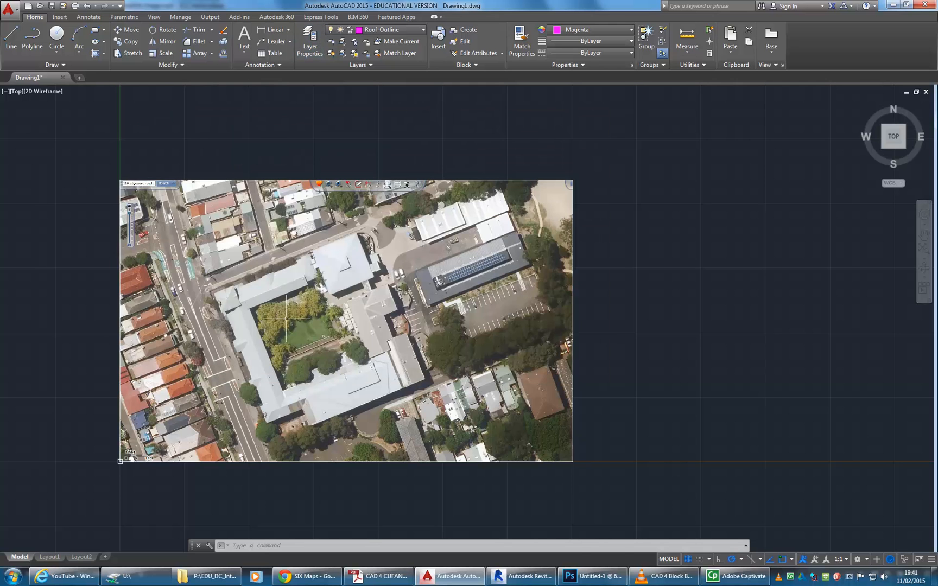
# Draw a line along the courtyard-side roof edge of the north wing, from its inner west corner to its east end.
pyautogui.scroll(5, 237, 290)
pyautogui.scroll(2, 237, 290)
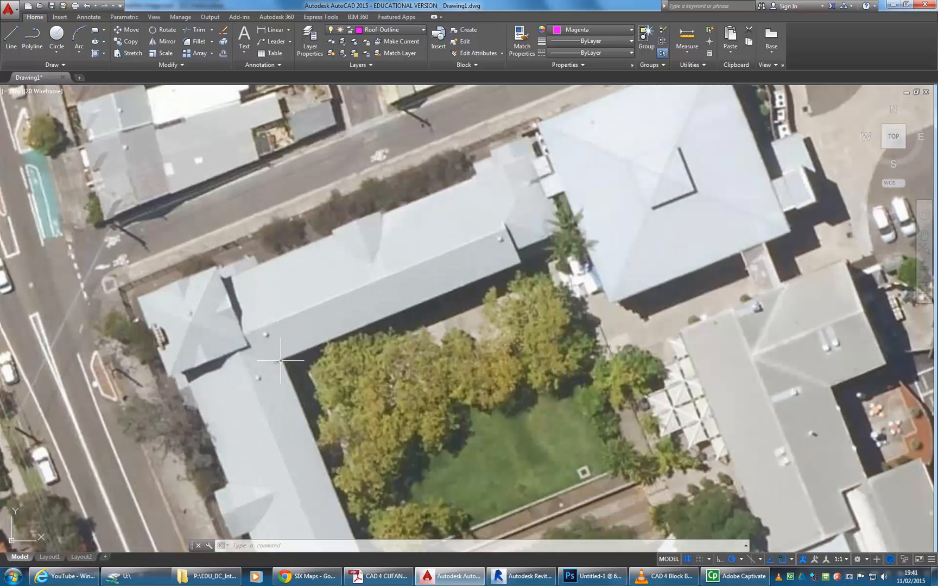
pyautogui.click(12, 39)
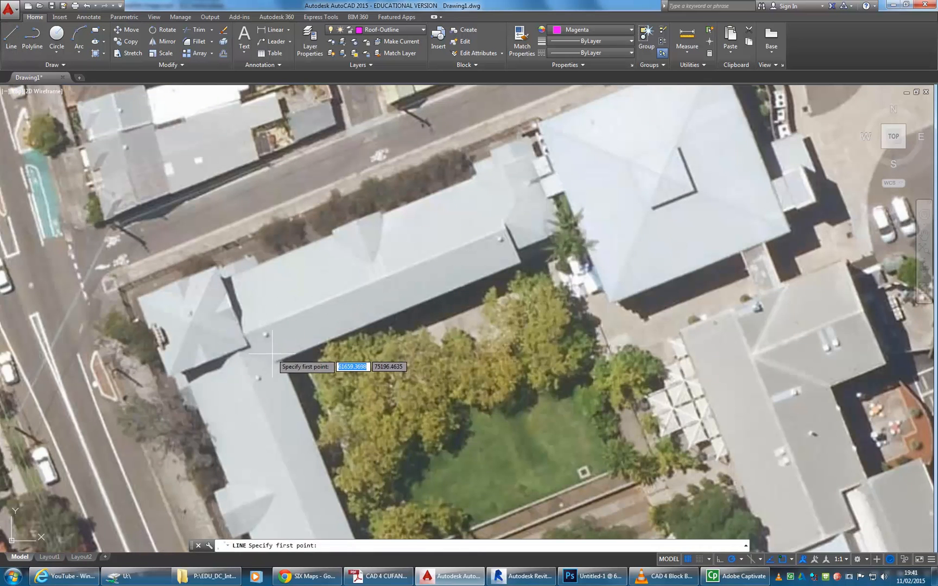
pyautogui.scroll(6, 272, 353)
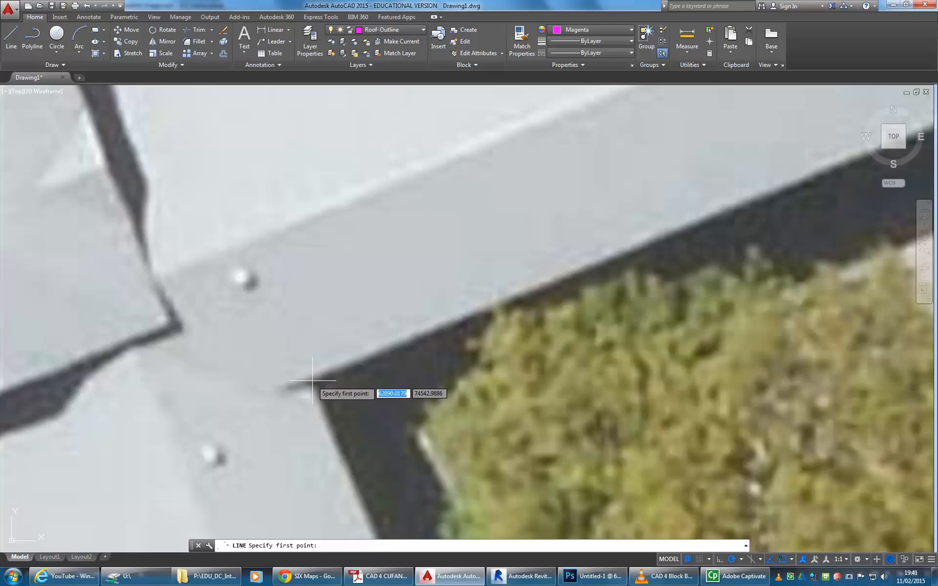
pyautogui.click(312, 381)
pyautogui.scroll(-2, 533, 310)
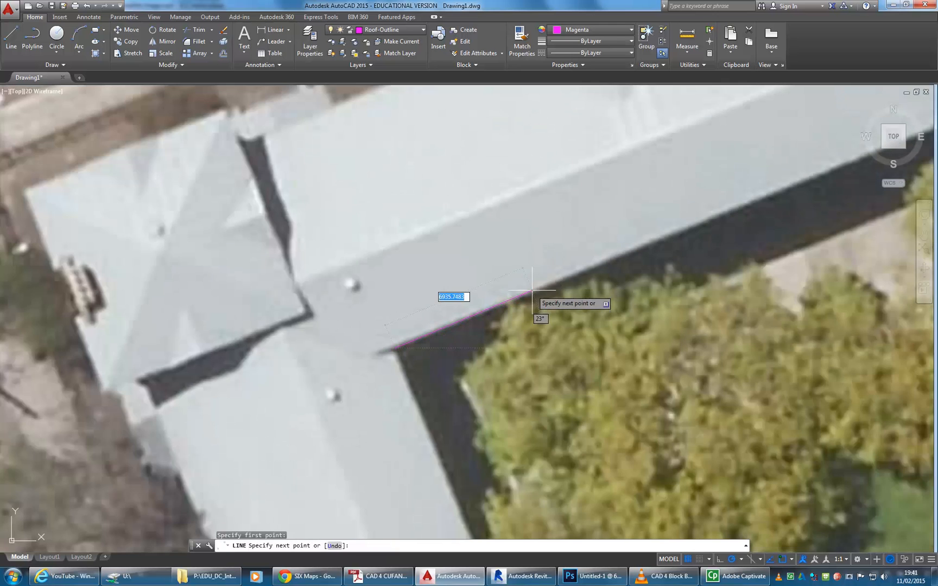
pyautogui.moveTo(614, 245); pyautogui.dragTo(349, 379, button='middle')
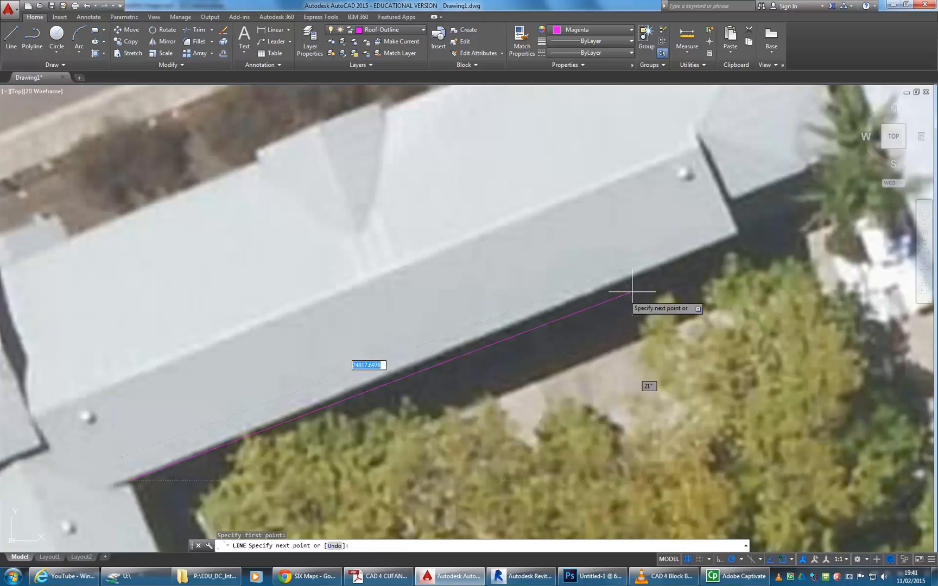
pyautogui.click(737, 235)
pyautogui.rightClick(499, 204)
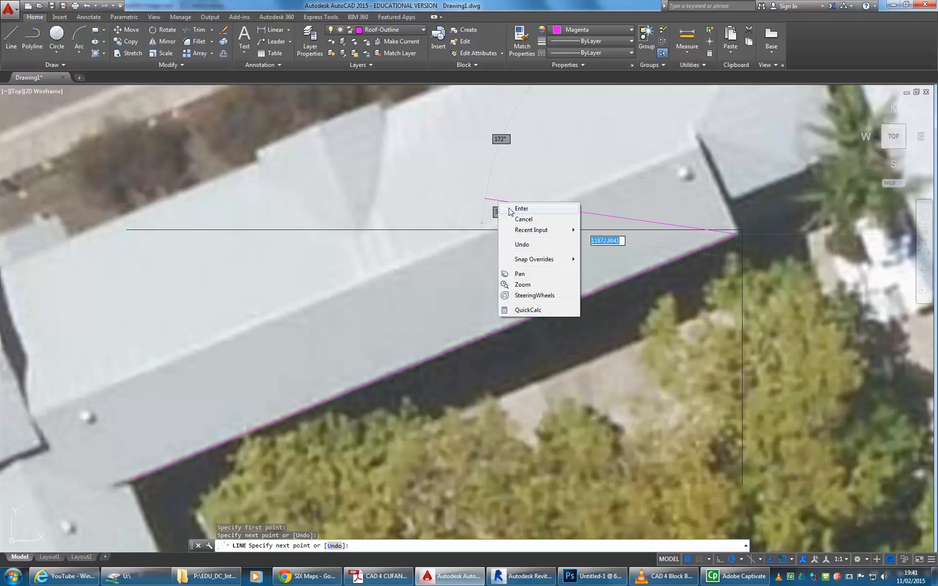
pyautogui.click(520, 208)
# Start rotating the aerial image together with the roof edge line, using the image's lower-left corner as the base point.
pyautogui.scroll(-2, 496, 308)
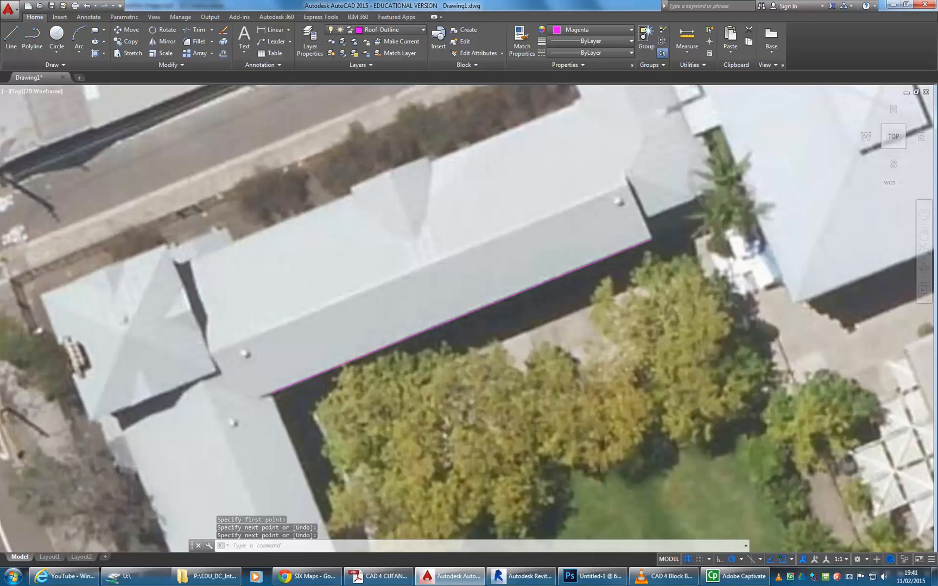
pyautogui.scroll(-1, 358, 212)
pyautogui.scroll(-1, 358, 211)
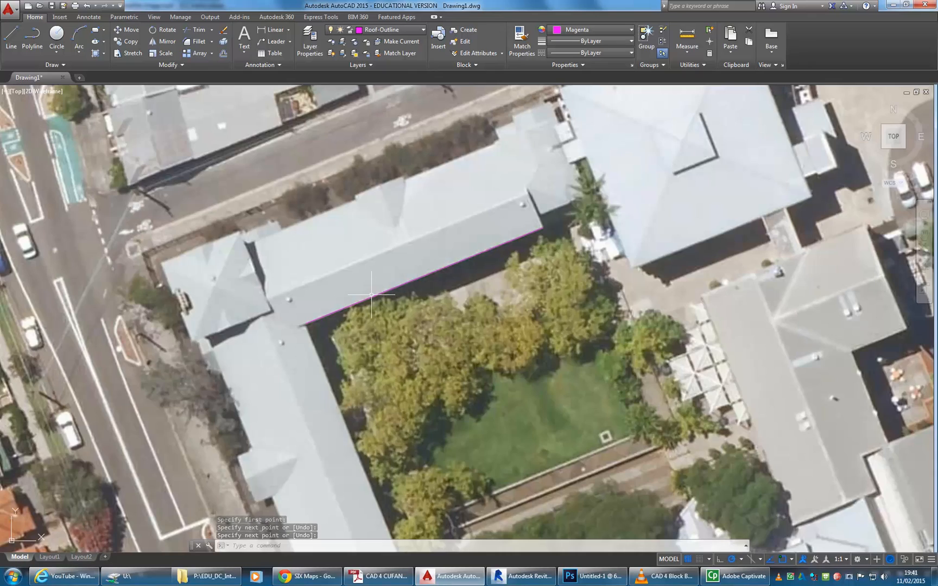
pyautogui.scroll(-3, 372, 295)
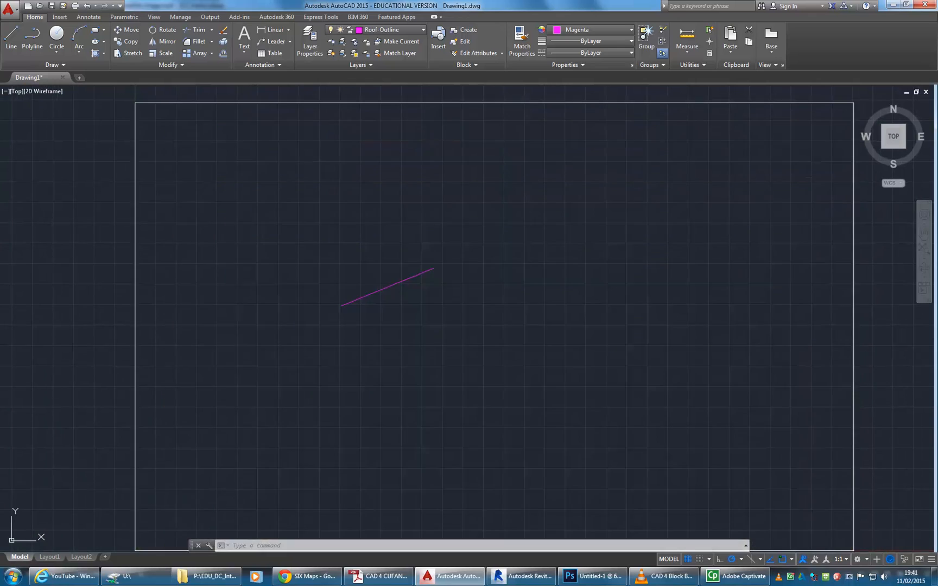
pyautogui.moveTo(358, 302); pyautogui.dragTo(322, 290, button='middle')
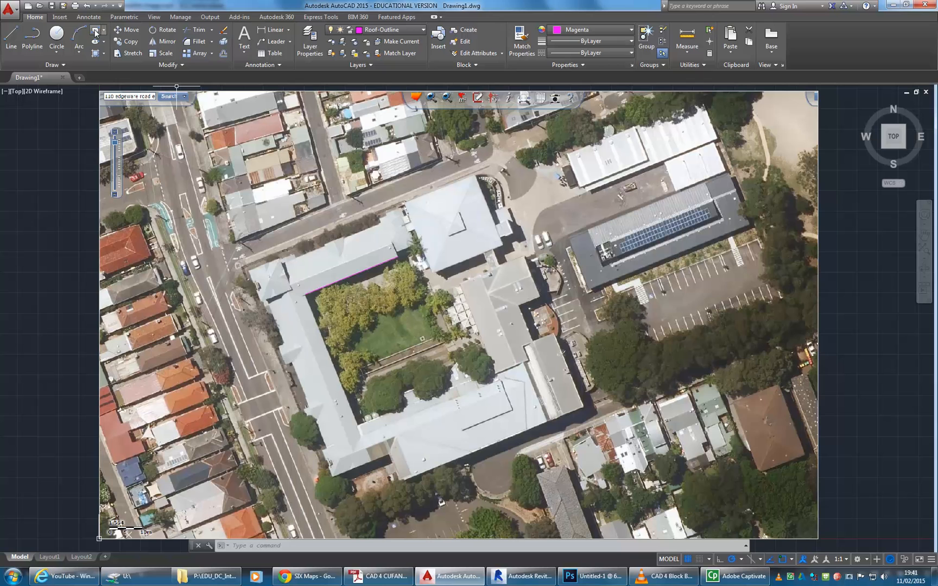
pyautogui.click(161, 29)
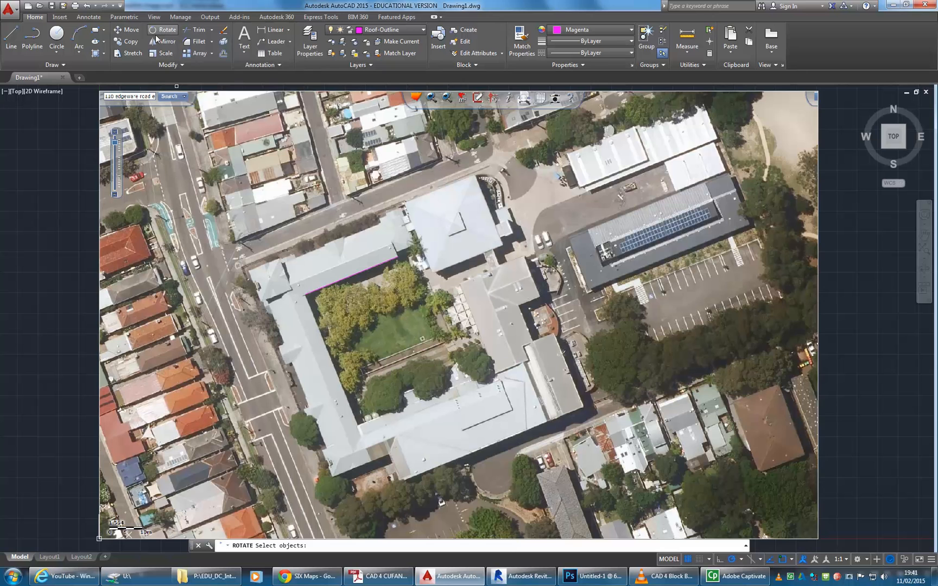
pyautogui.click(99, 238)
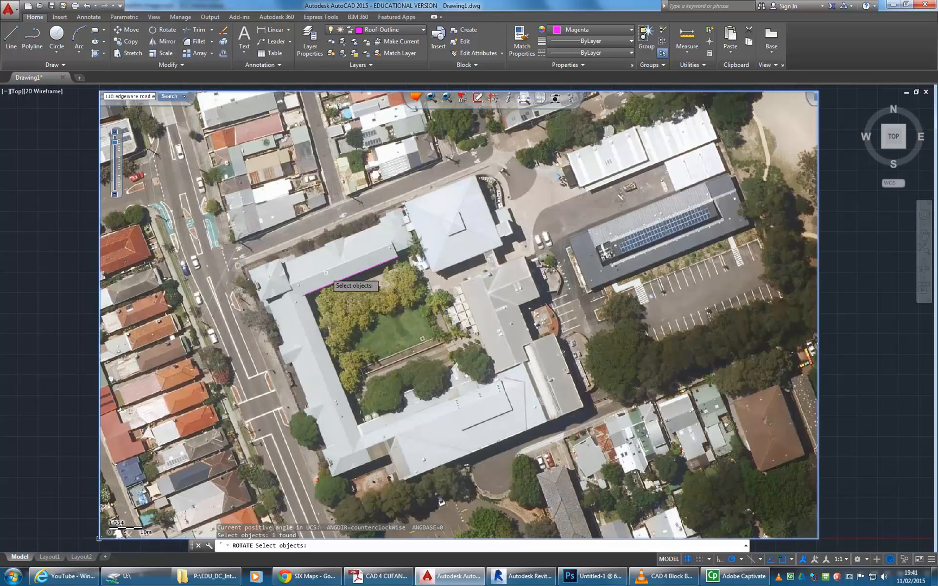
pyautogui.click(340, 281)
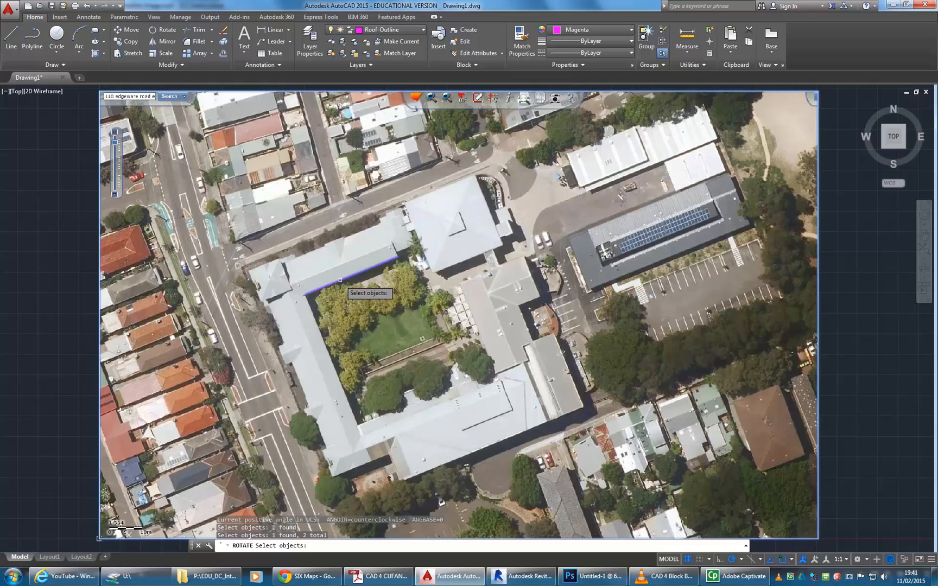
pyautogui.press('Return')
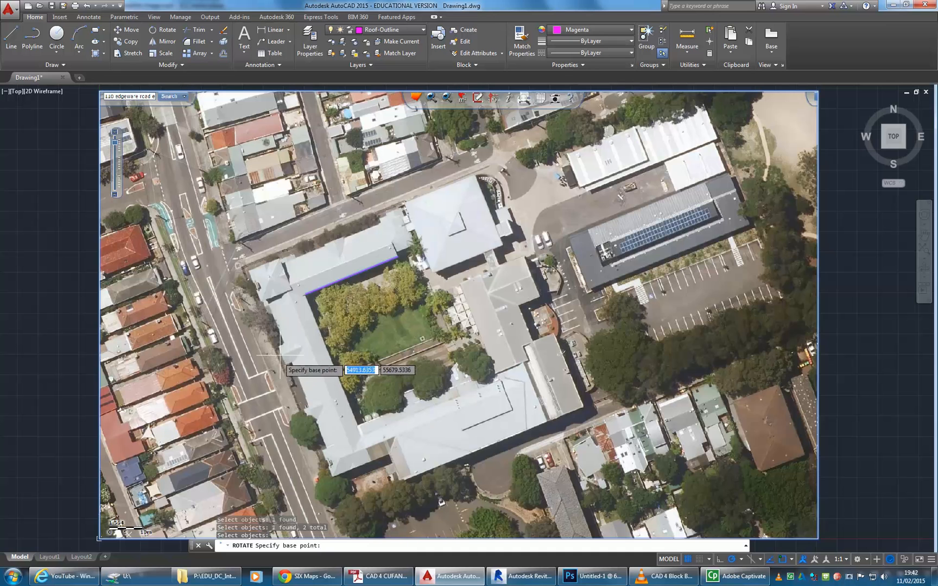
pyautogui.scroll(-2, 252, 278)
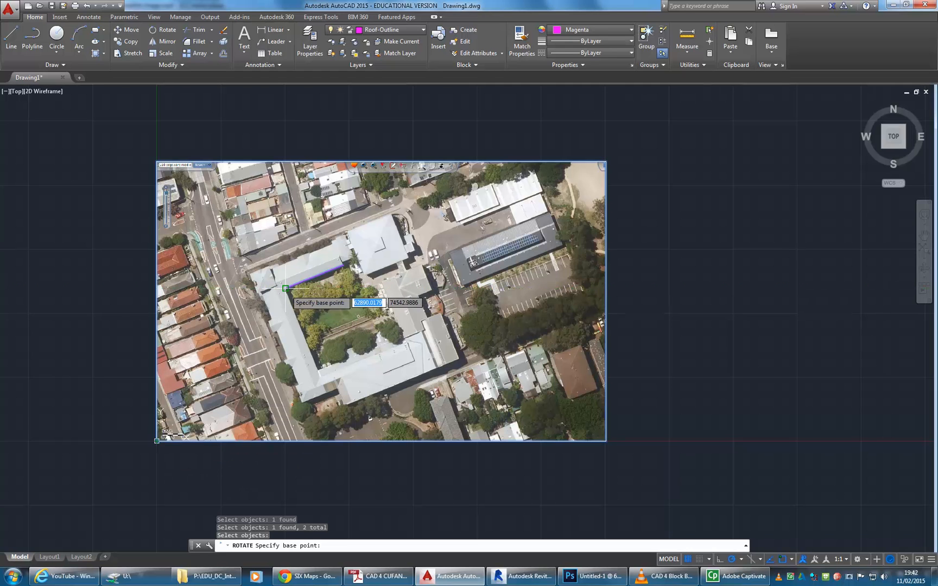
pyautogui.click(156, 441)
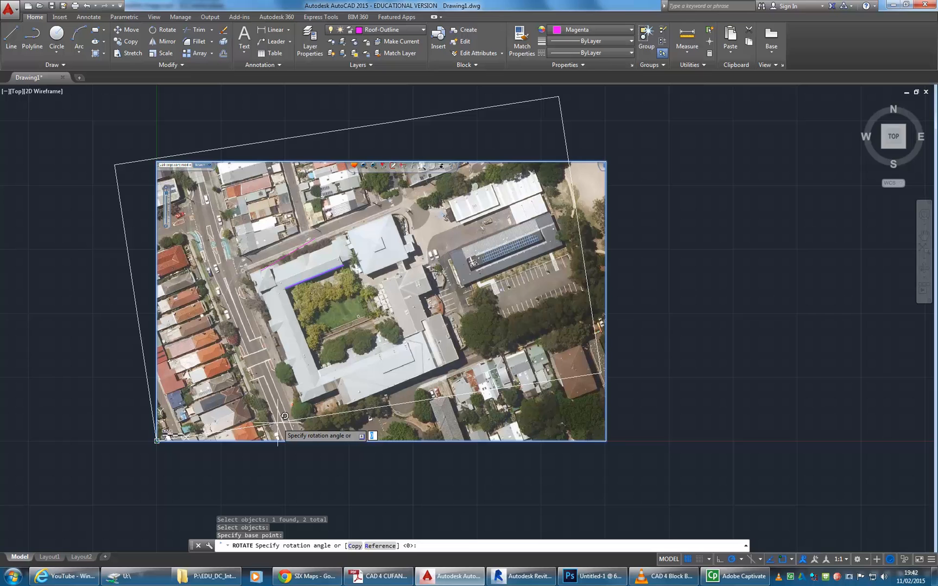
# Take the rotation's reference angle from the drawn roof edge line, from its west end to its east end.
pyautogui.write('R')
pyautogui.press('Return')
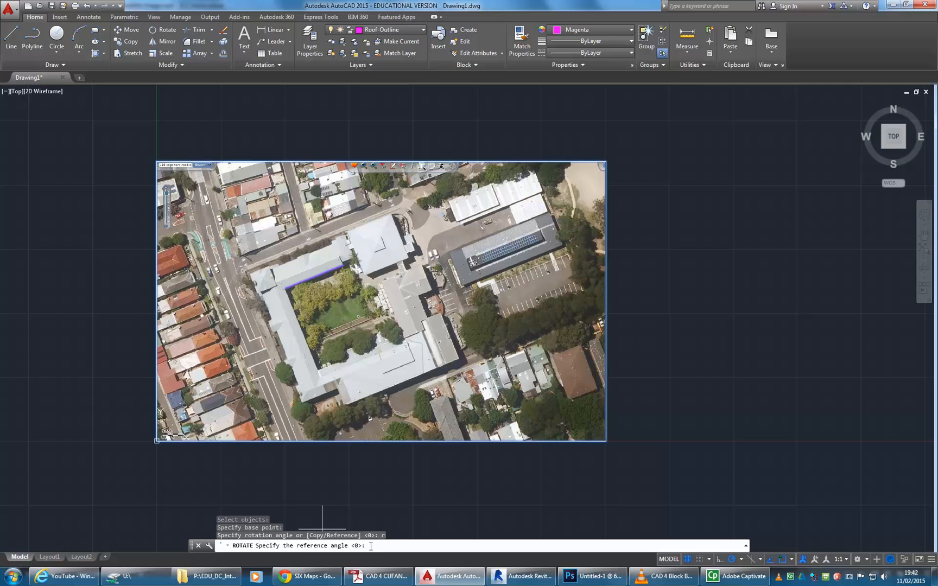
pyautogui.scroll(5, 293, 262)
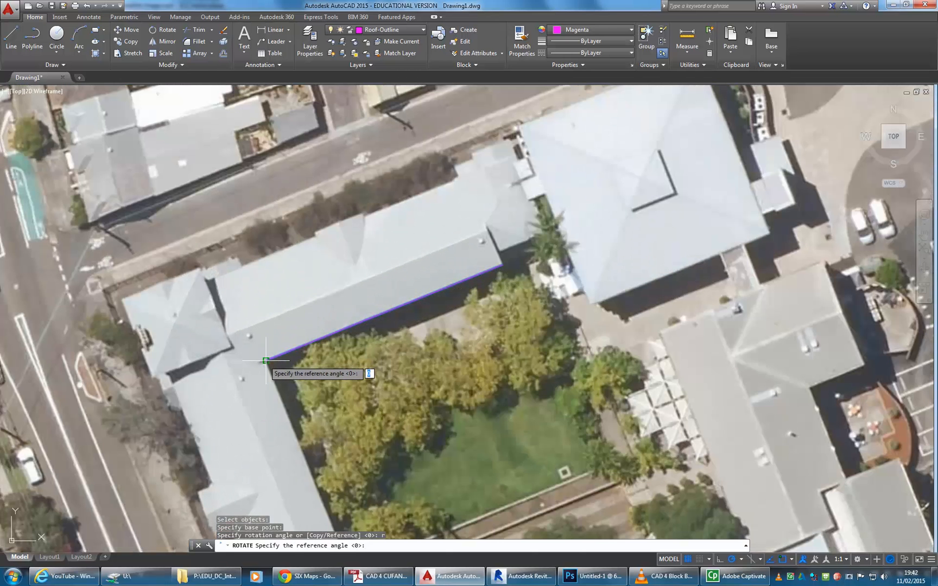
pyautogui.click(265, 361)
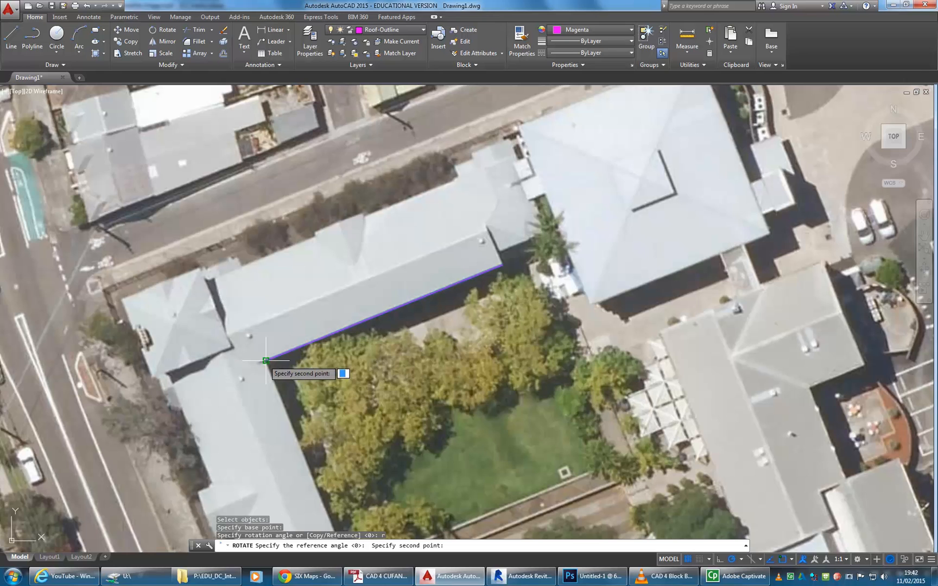
pyautogui.click(502, 264)
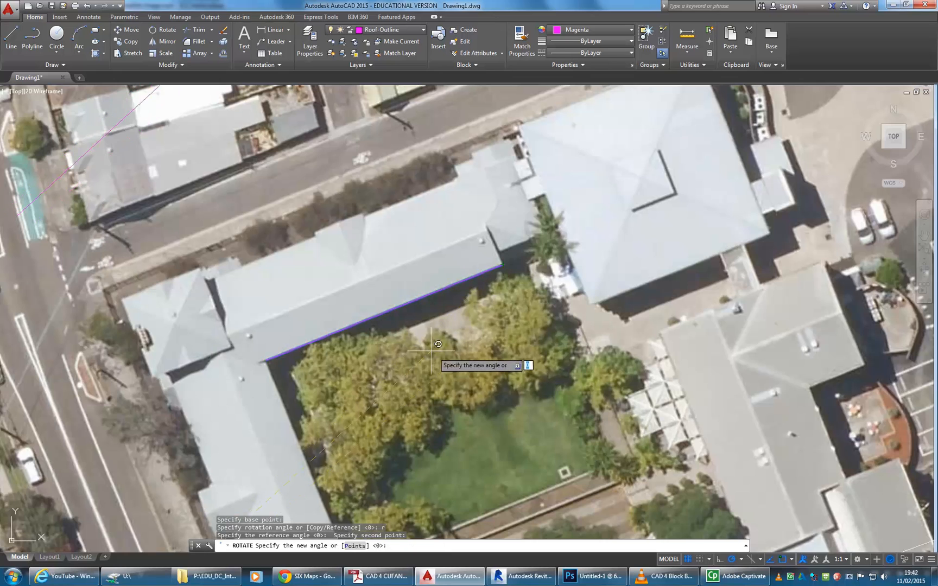
# Complete the rotation by using the unrotated image's lower-right corner as the new angle, making the roof edge horizontal.
pyautogui.scroll(-4, 405, 308)
pyautogui.moveTo(405, 308); pyautogui.dragTo(385, 279, button='middle')
pyautogui.scroll(-3, 391, 271)
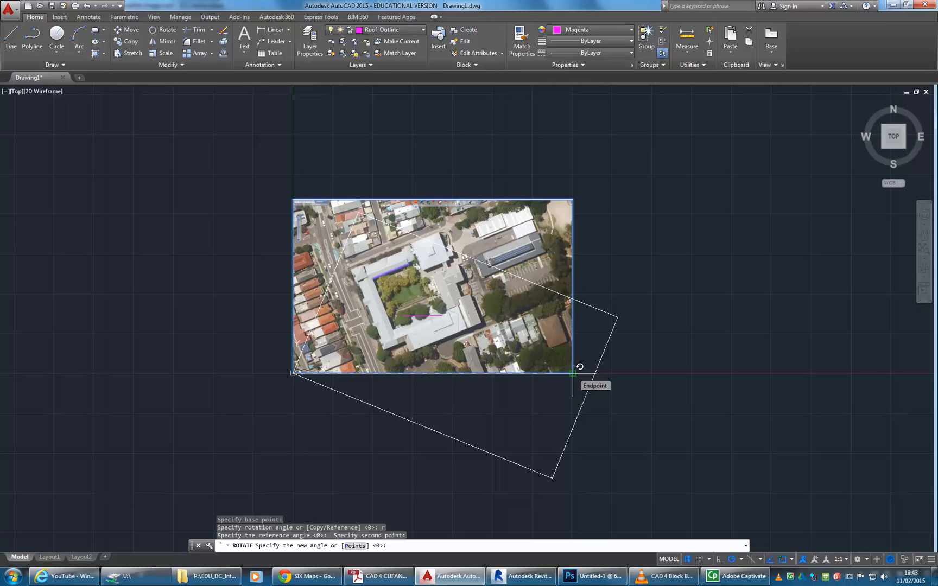
pyautogui.scroll(4, 516, 336)
pyautogui.moveTo(605, 408); pyautogui.dragTo(665, 408, button='middle')
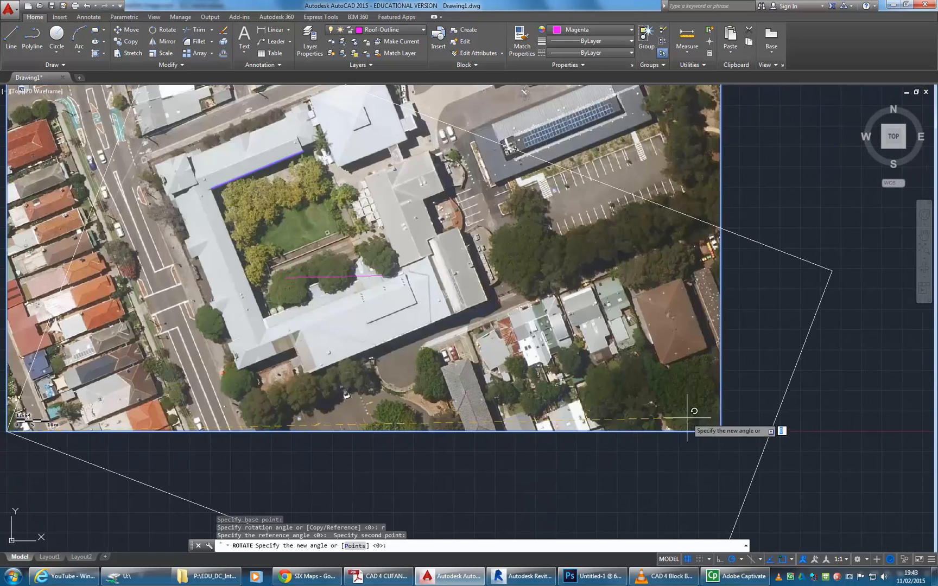
pyautogui.click(721, 432)
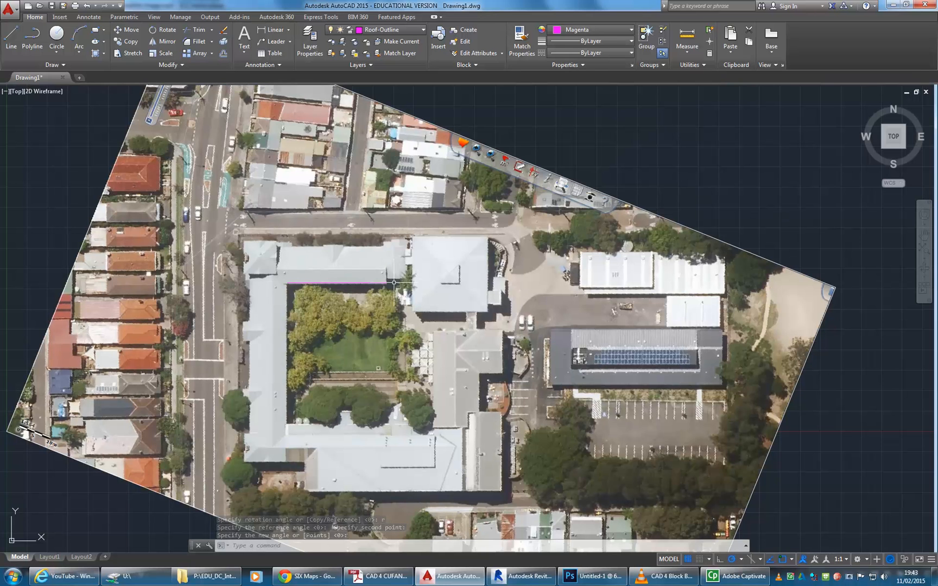
# Copy the courtyard-side roof edge line 11500 units straight up to the north wing's street-side roof edge.
pyautogui.scroll(5, 265, 303)
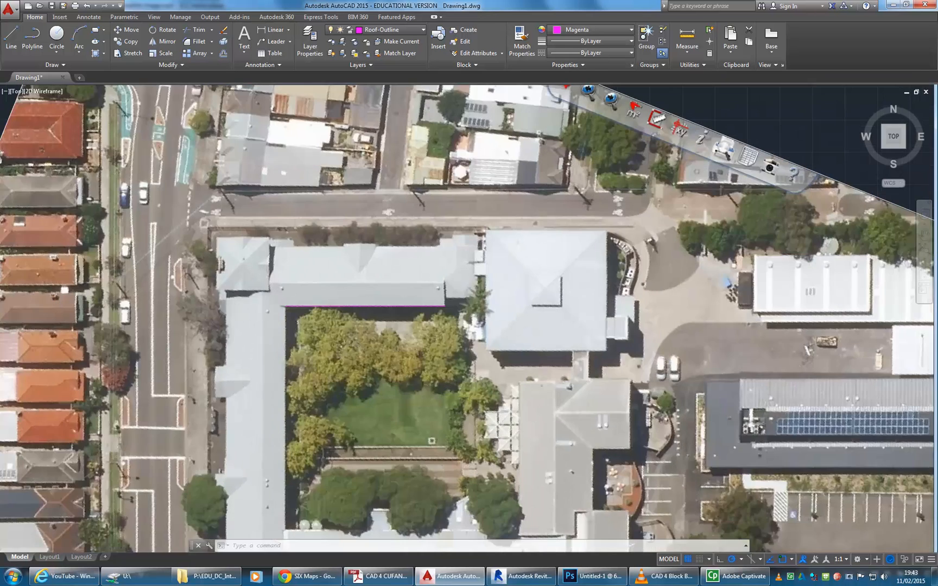
pyautogui.scroll(2, 492, 320)
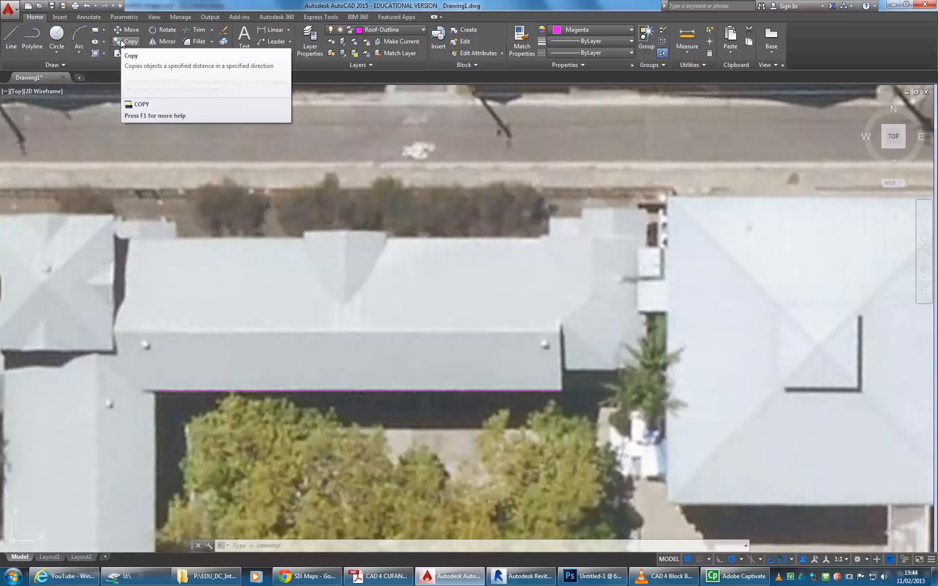
pyautogui.click(127, 42)
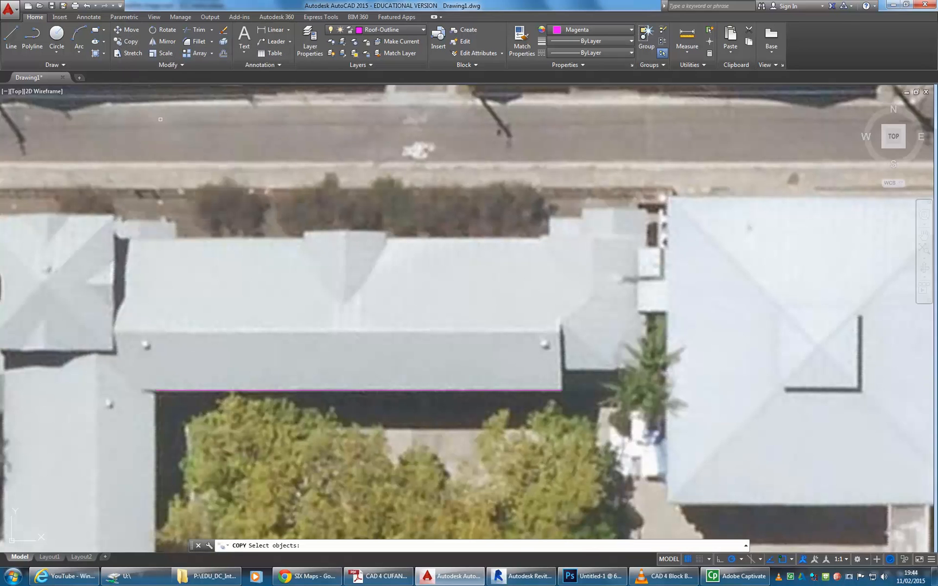
pyautogui.click(342, 390)
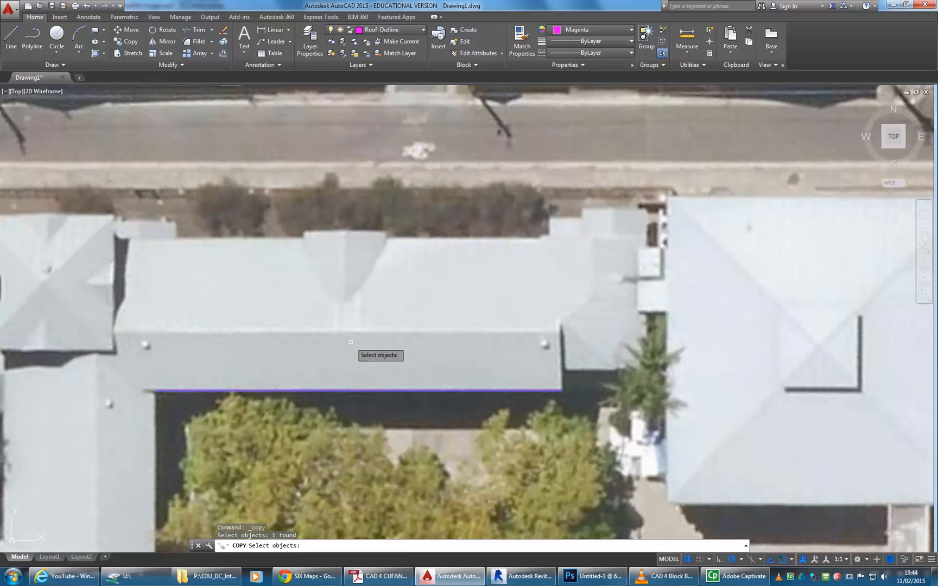
pyautogui.press('Return')
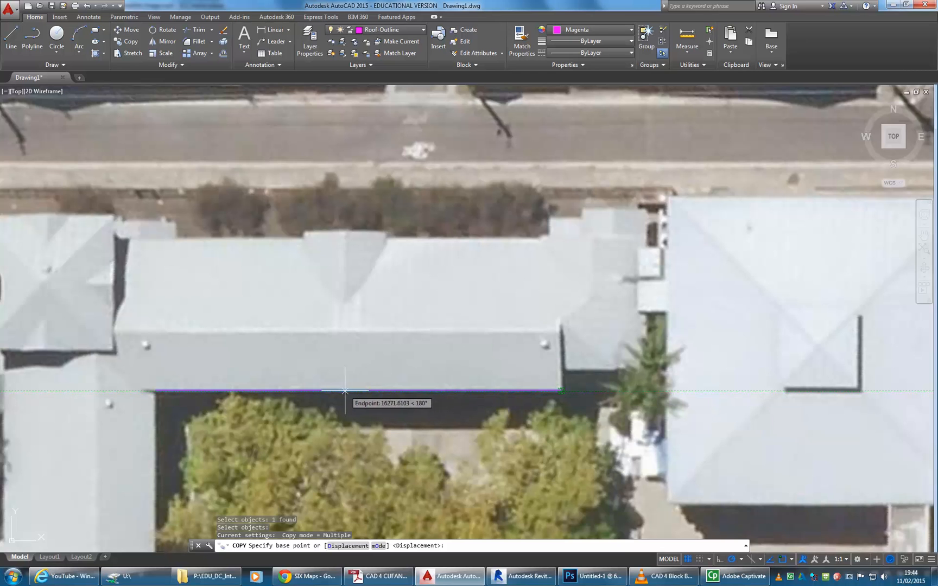
pyautogui.click(439, 390)
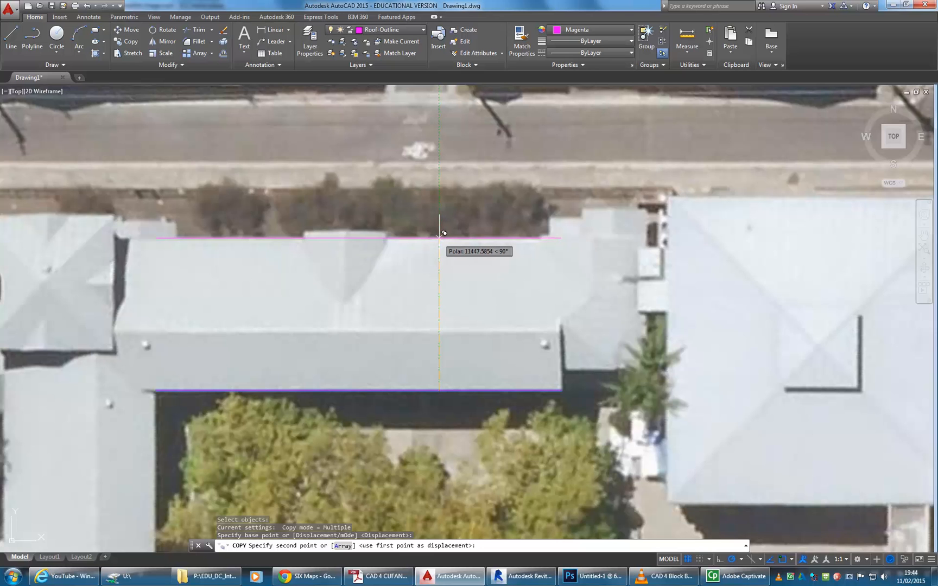
pyautogui.scroll(2, 443, 233)
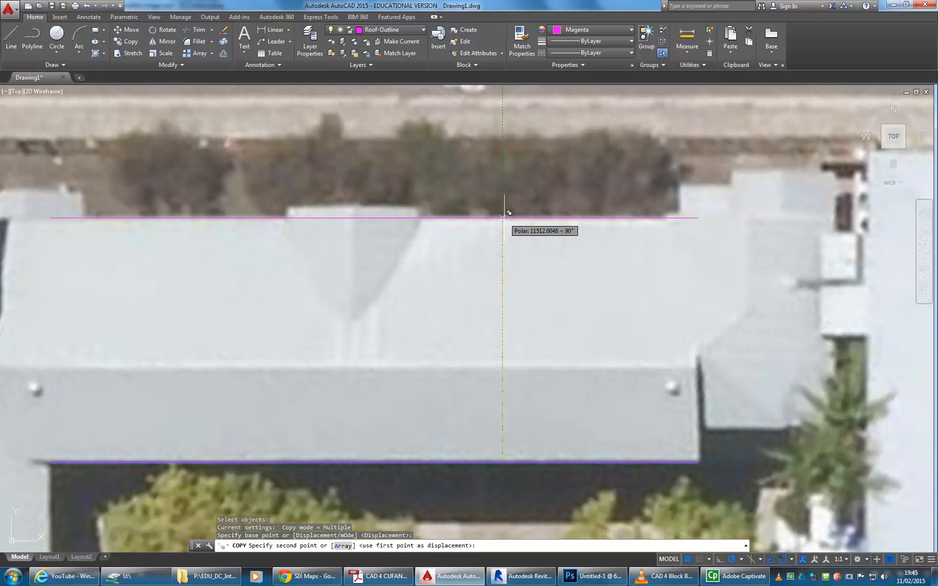
pyautogui.write('11')
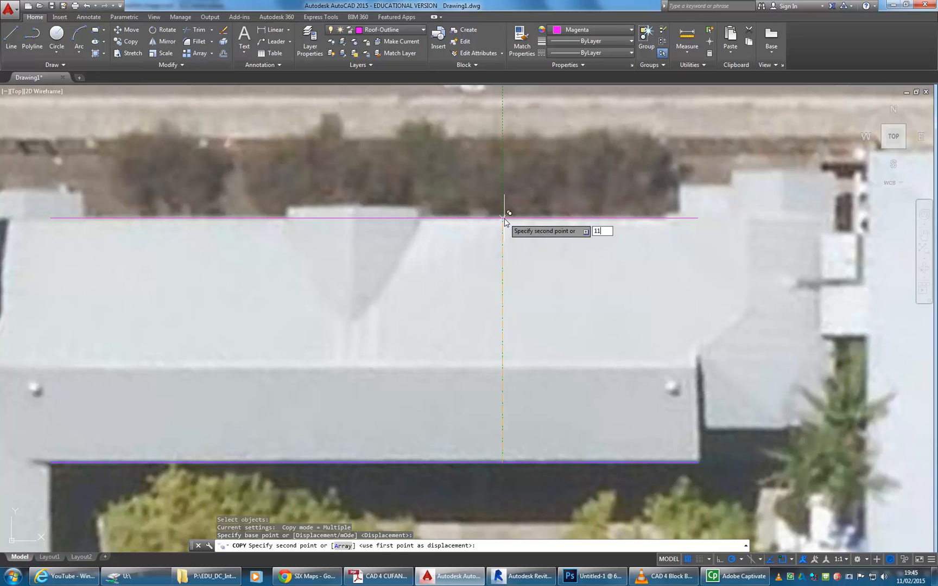
pyautogui.write('500')
pyautogui.press('Return')
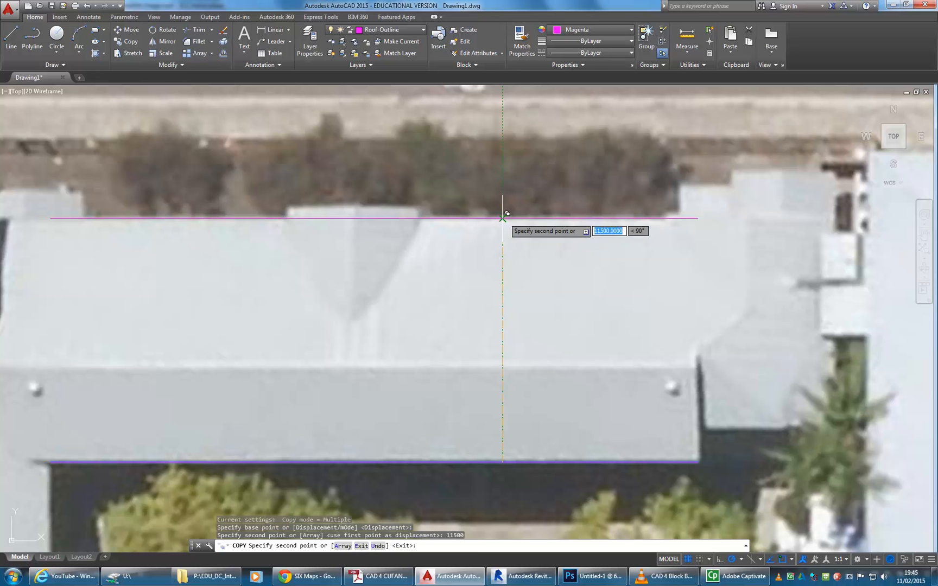
# Examine the roof edges at the north wing's east and west ends, and end the copying without placing another line.
pyautogui.scroll(-4, 486, 282)
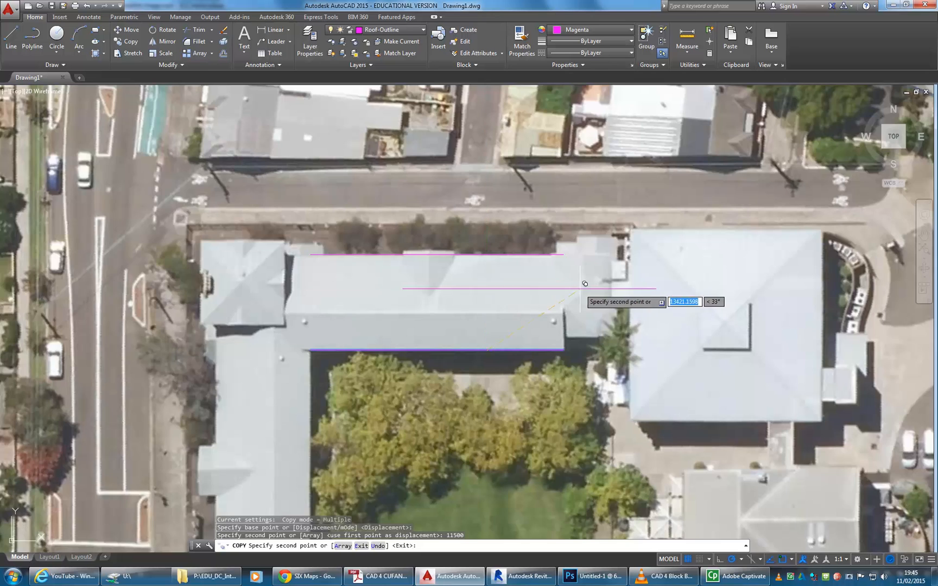
pyautogui.scroll(3, 448, 342)
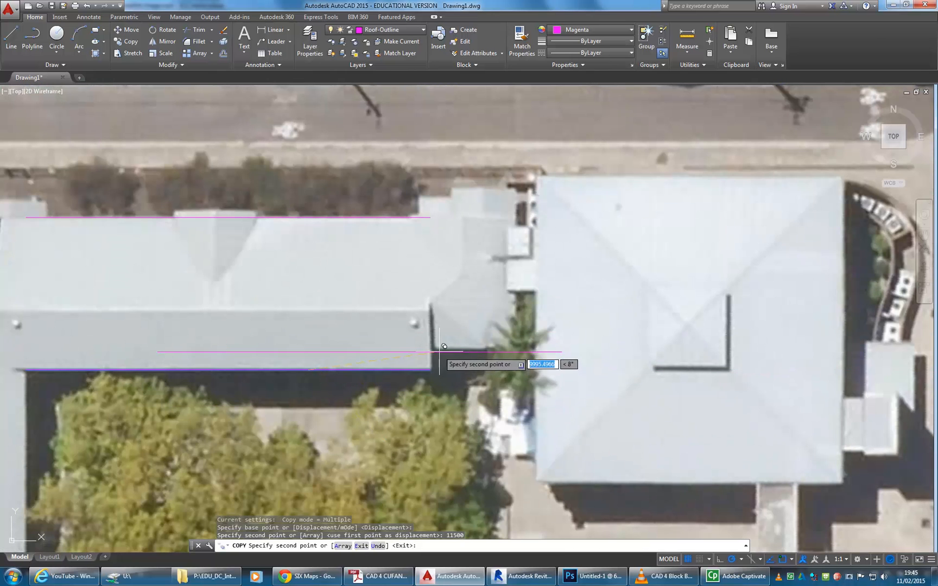
pyautogui.scroll(4, 437, 352)
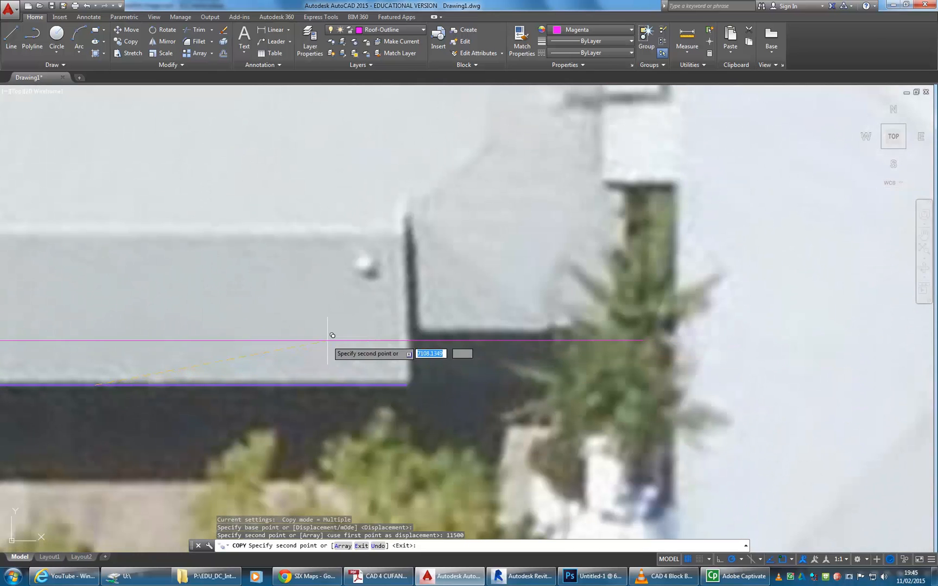
pyautogui.scroll(-2, 363, 335)
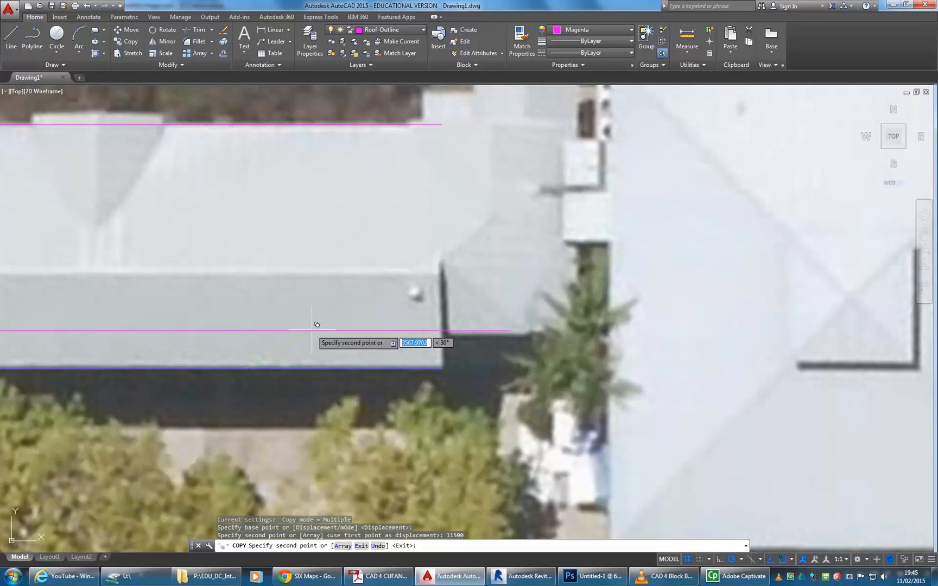
pyautogui.scroll(-2, 265, 201)
pyautogui.moveTo(265, 200); pyautogui.dragTo(407, 214, button='middle')
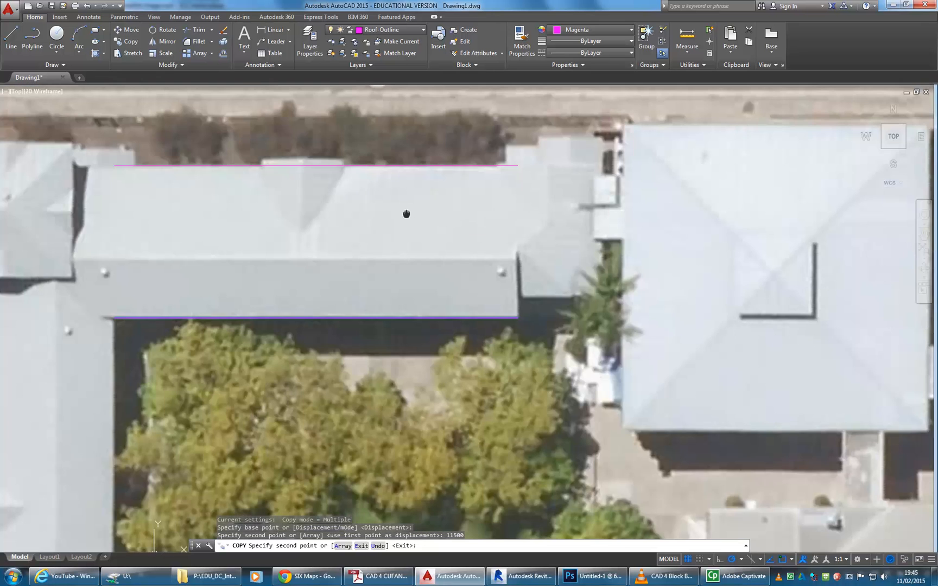
pyautogui.moveTo(328, 283); pyautogui.dragTo(416, 258, button='middle')
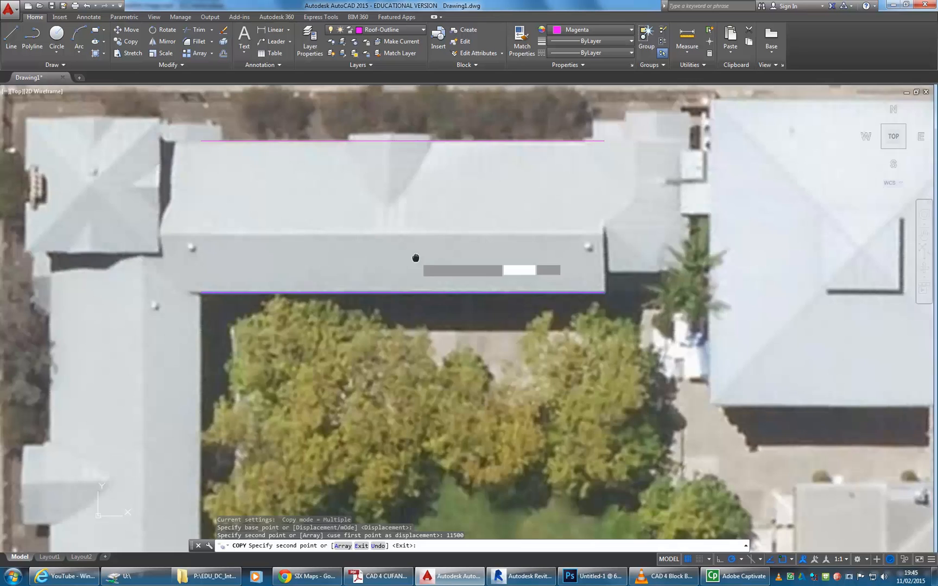
pyautogui.scroll(-2, 416, 257)
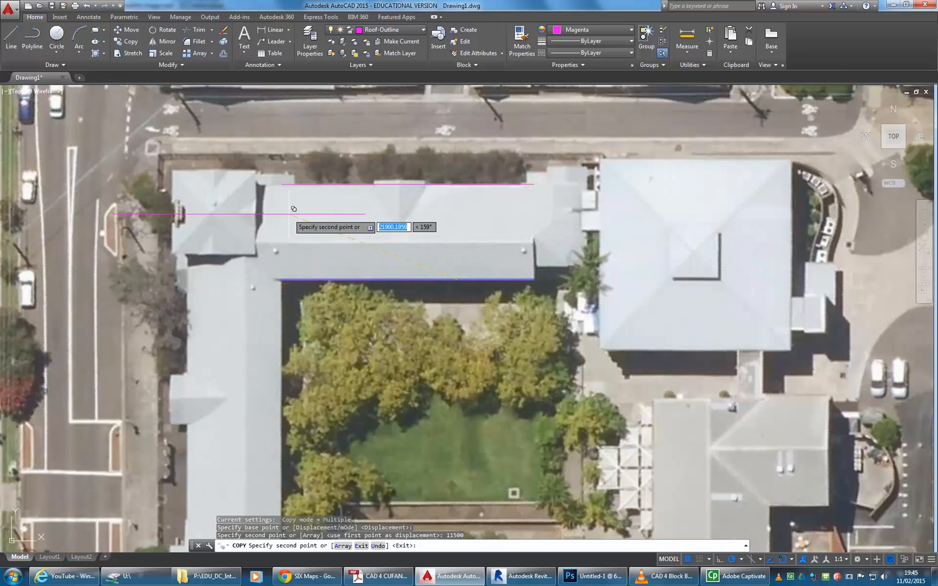
pyautogui.press('Escape')
# Start a line on the west wing's courtyard-side roof edge, just below the inner corner with the north wing.
pyautogui.moveTo(271, 274); pyautogui.dragTo(289, 260, button='middle')
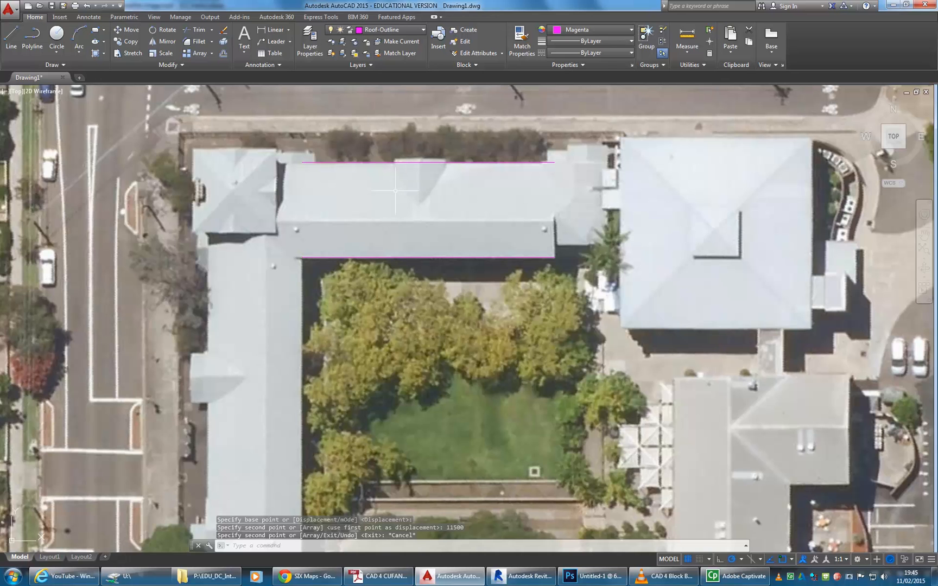
pyautogui.click(12, 44)
pyautogui.scroll(5, 301, 260)
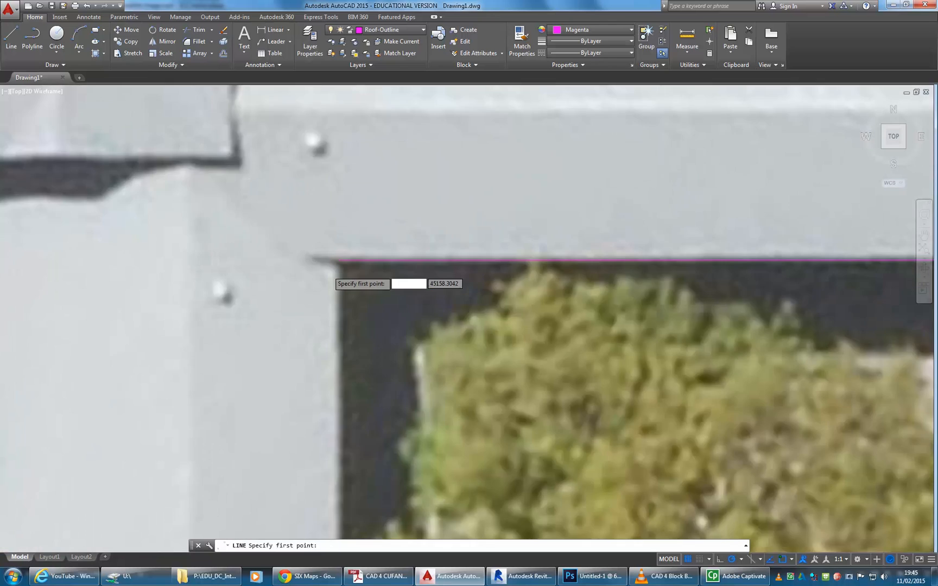
pyautogui.scroll(3, 325, 275)
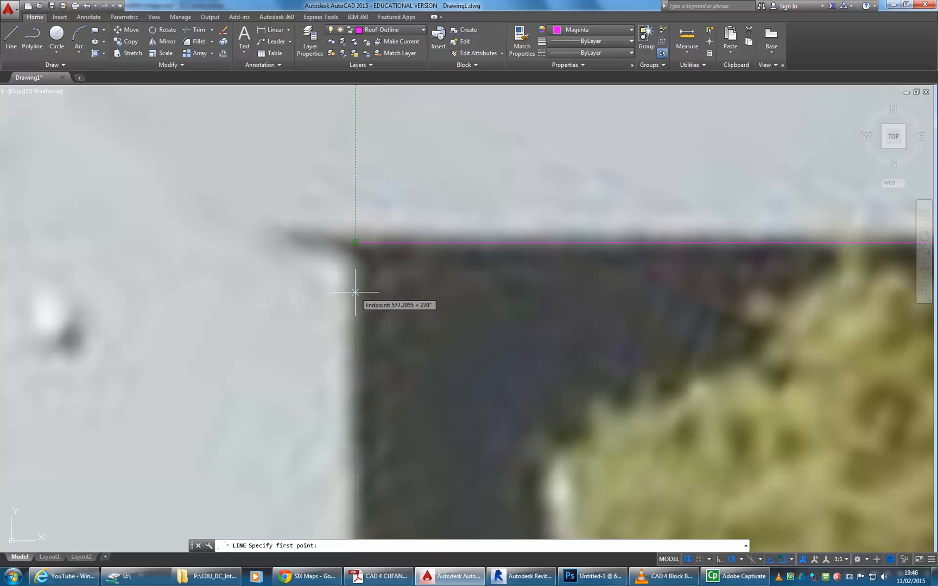
pyautogui.scroll(3, 356, 295)
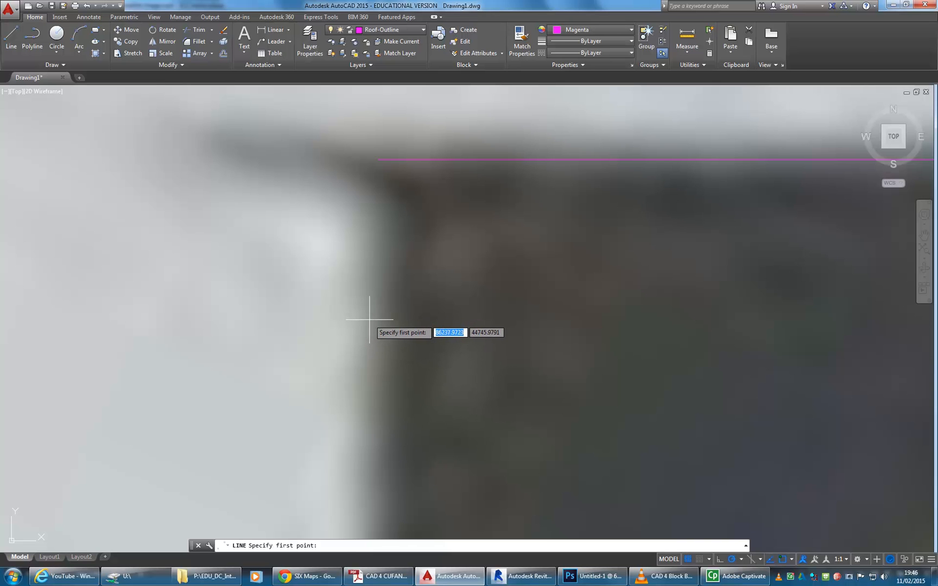
pyautogui.click(370, 320)
# Turn on Ortho and end the line straight down at the south wing's roof edge, about 42238 units long.
pyautogui.scroll(-10, 369, 320)
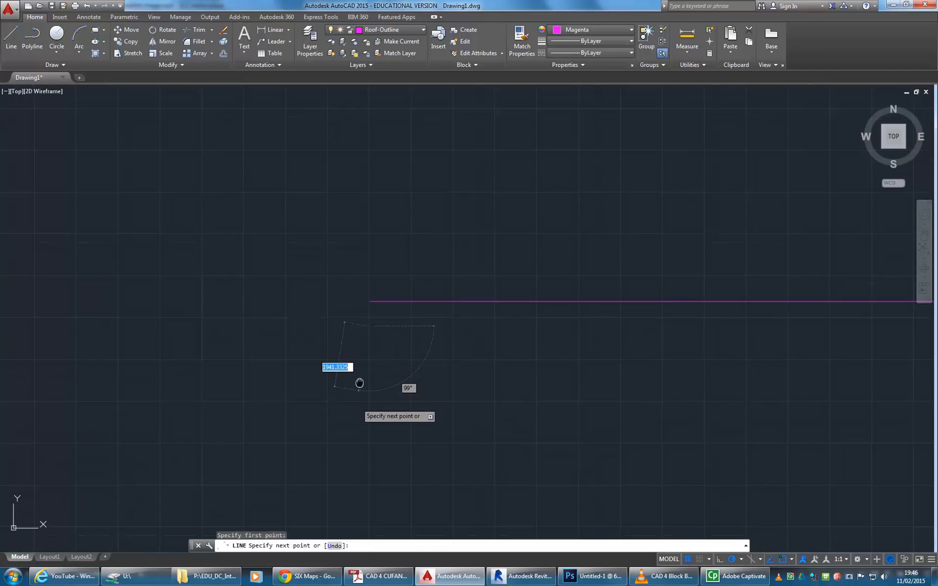
pyautogui.moveTo(359, 383); pyautogui.dragTo(379, 211, button='middle')
pyautogui.scroll(-2, 378, 211)
pyautogui.moveTo(388, 307); pyautogui.dragTo(378, 234, button='middle')
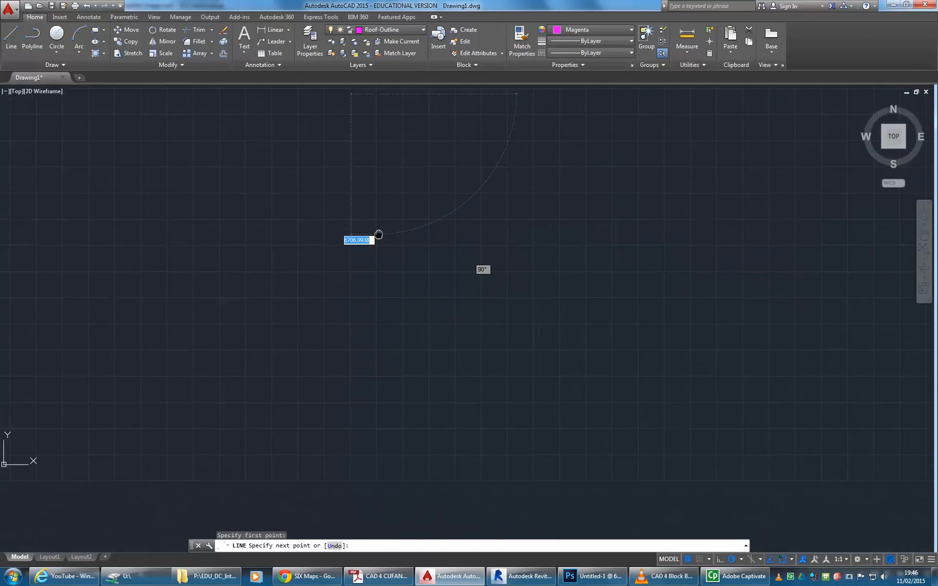
pyautogui.scroll(-2, 364, 313)
pyautogui.moveTo(364, 313); pyautogui.dragTo(362, 319, button='middle')
pyautogui.scroll(-2, 356, 310)
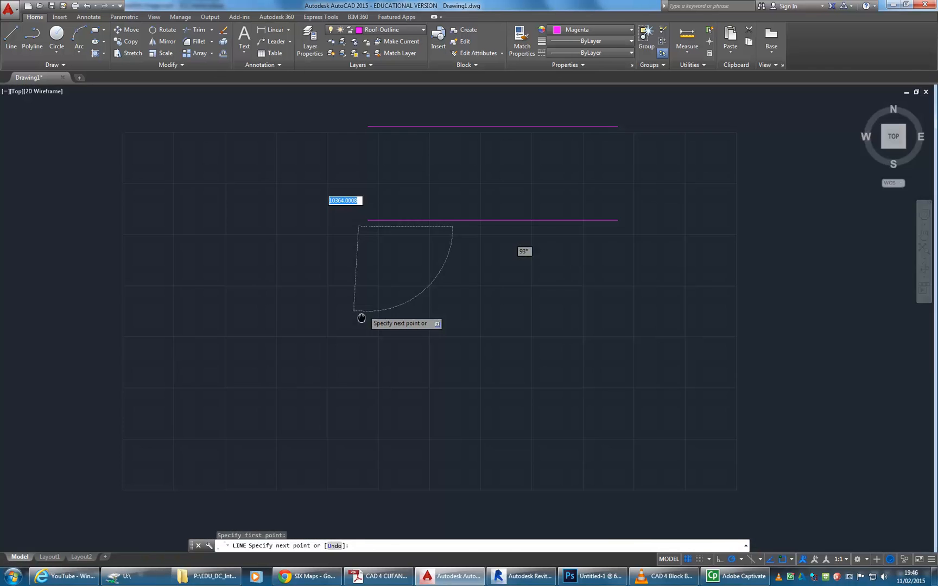
pyautogui.moveTo(363, 373); pyautogui.dragTo(364, 347, button='middle')
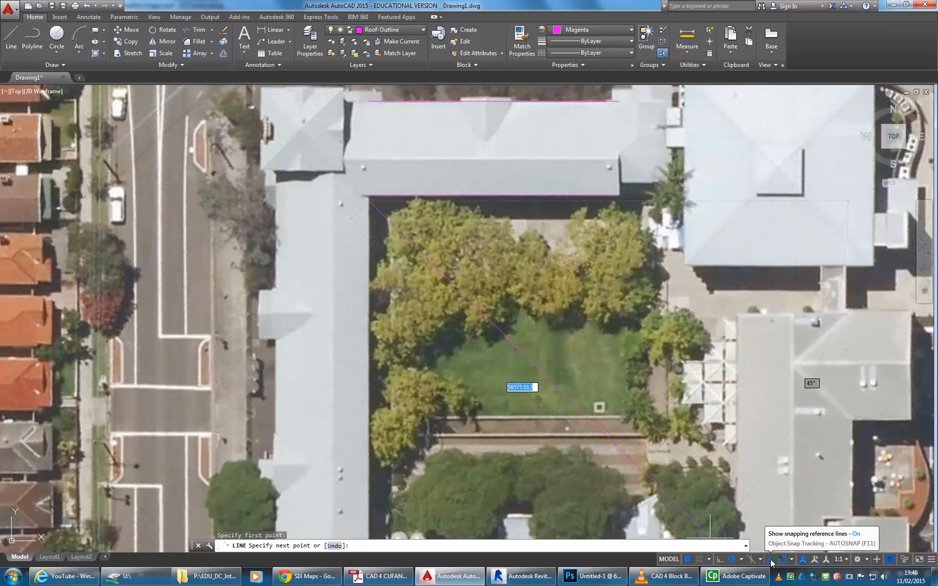
pyautogui.click(720, 560)
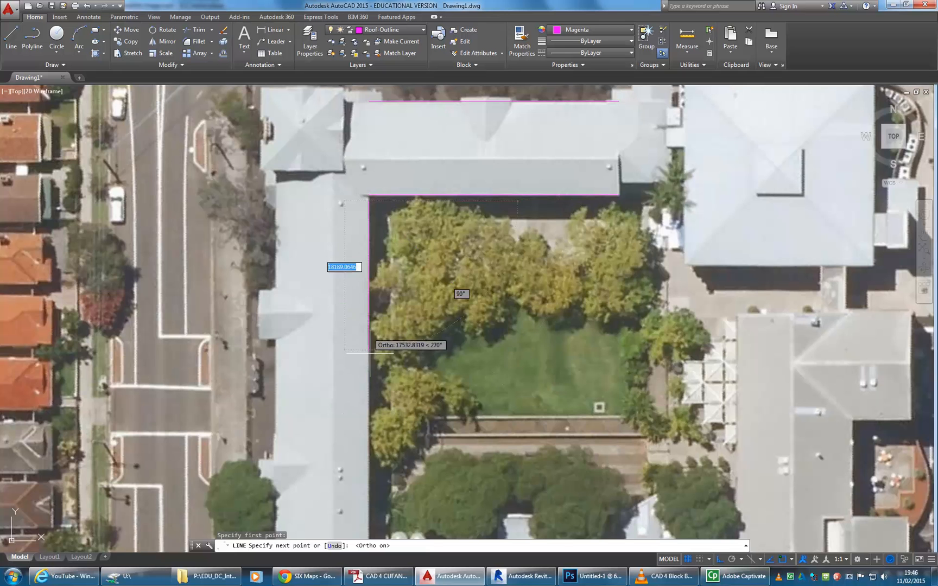
pyautogui.moveTo(369, 418); pyautogui.dragTo(387, 367, button='middle')
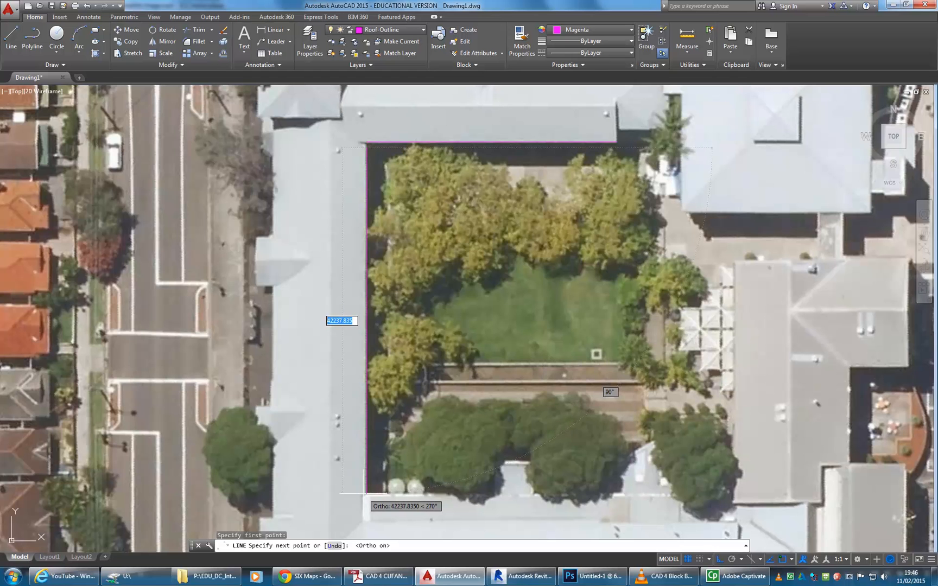
pyautogui.click(364, 493)
pyautogui.press('Return')
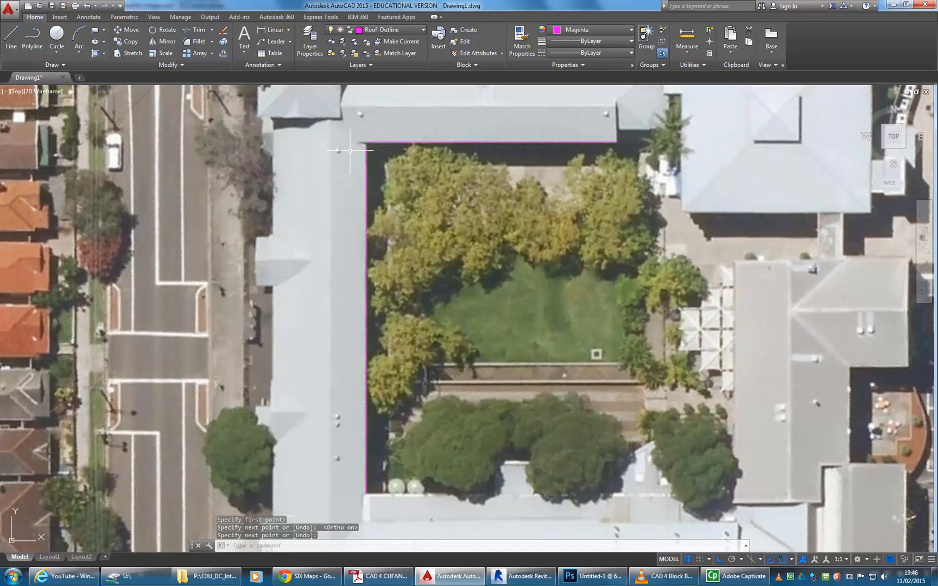
pyautogui.scroll(5, 347, 134)
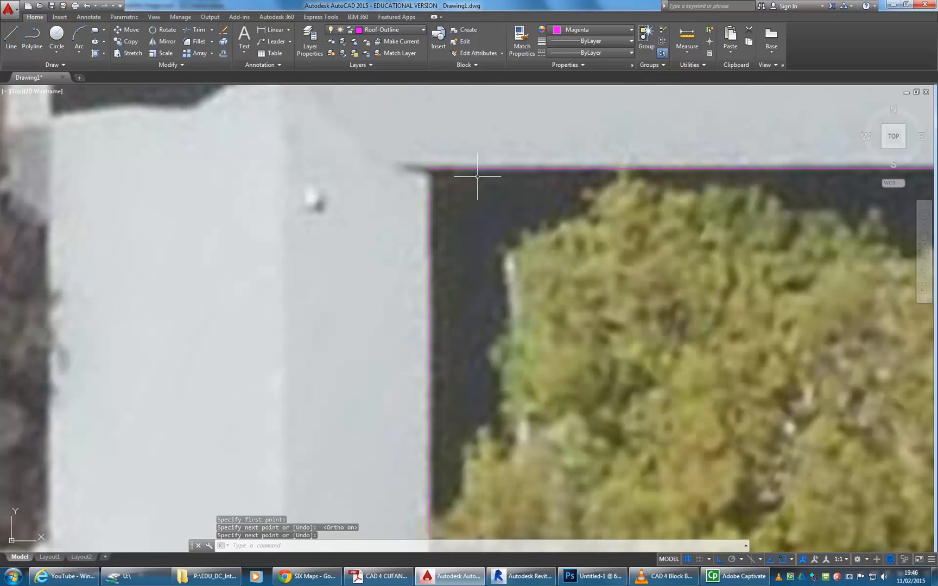
# Fillet the north and west wings' courtyard-side roof lines with radius 0 so they meet at the inner corner.
pyautogui.click(467, 168)
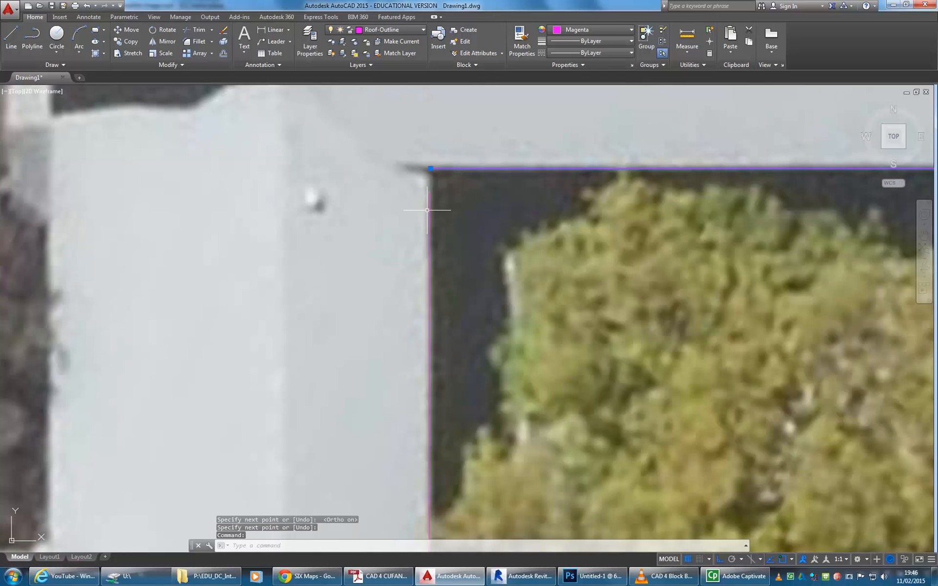
pyautogui.click(430, 208)
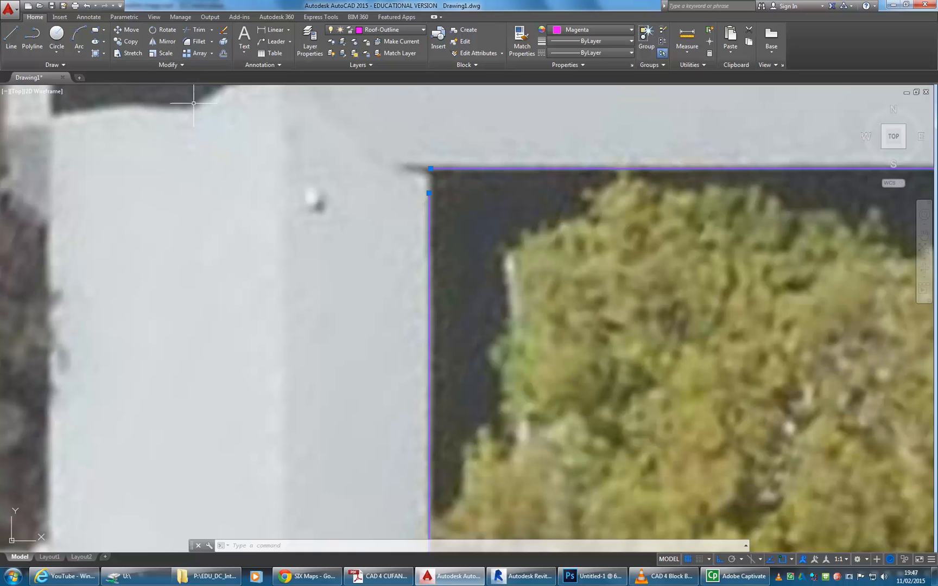
pyautogui.click(191, 44)
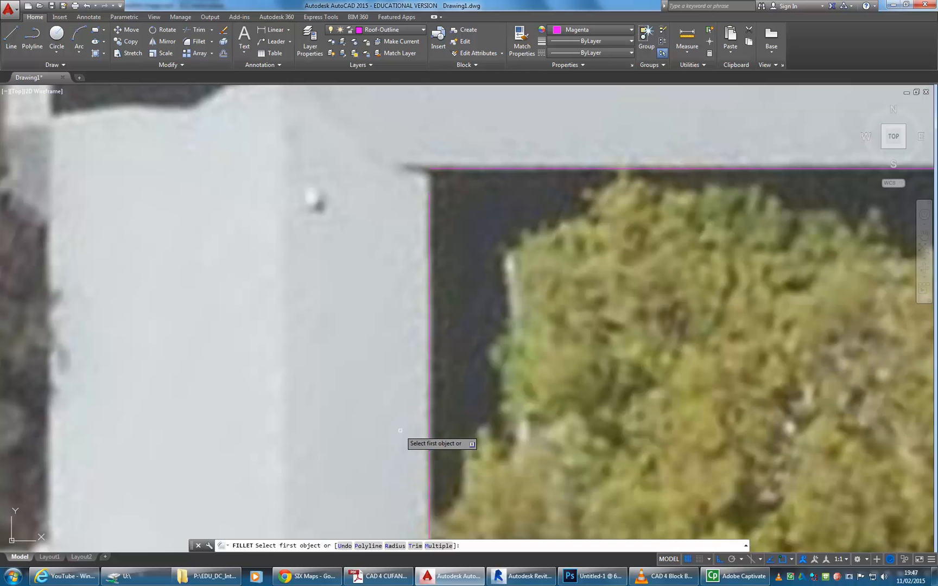
pyautogui.click(746, 546)
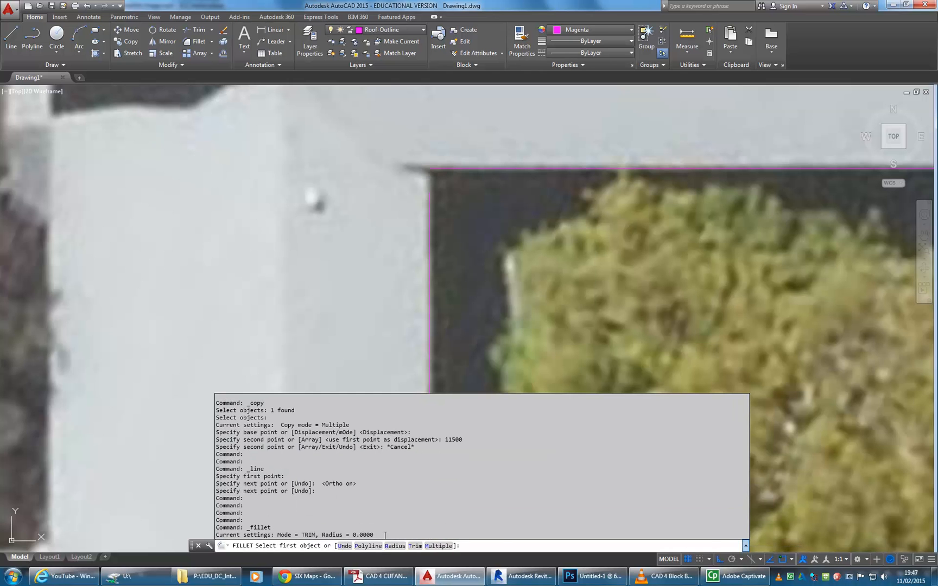
pyautogui.click(457, 170)
pyautogui.click(433, 203)
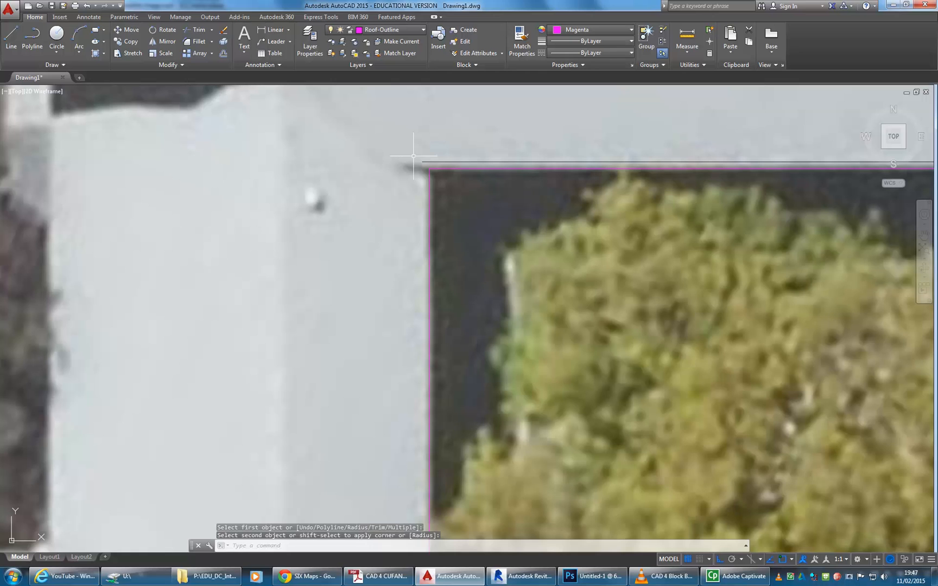
# Copy the west wing's courtyard-side roof line 11500 units straight west to the wing's outer roof edge.
pyautogui.click(127, 42)
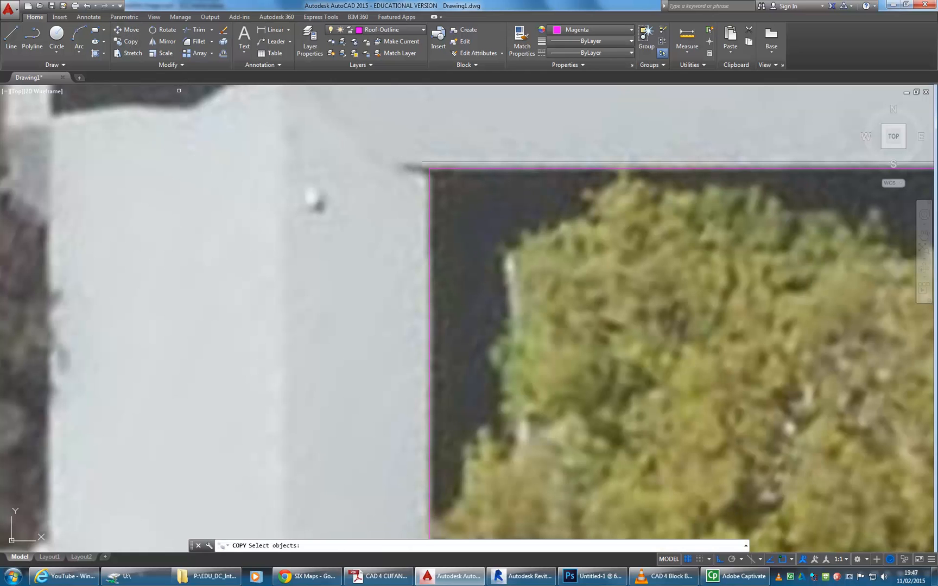
pyautogui.click(419, 233)
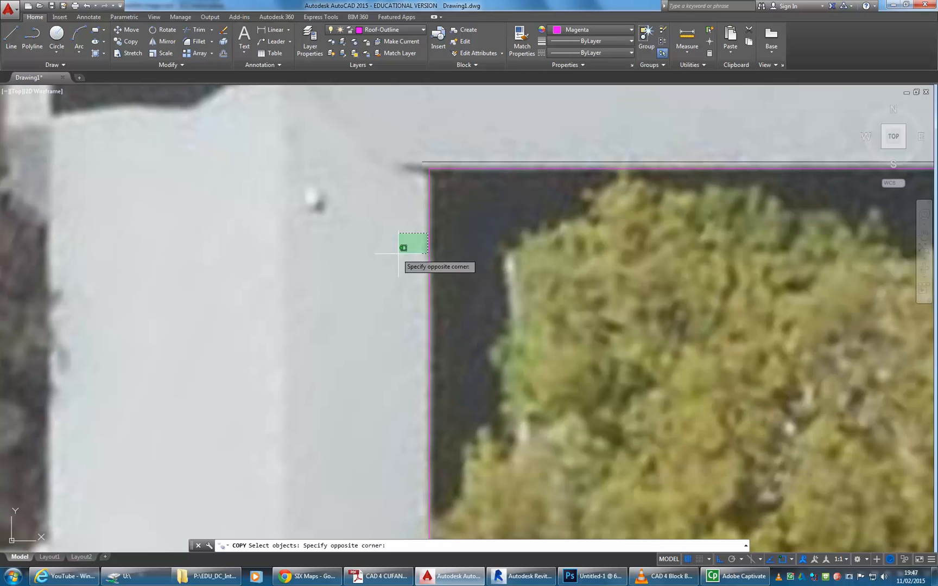
pyautogui.click(404, 248)
pyautogui.click(430, 251)
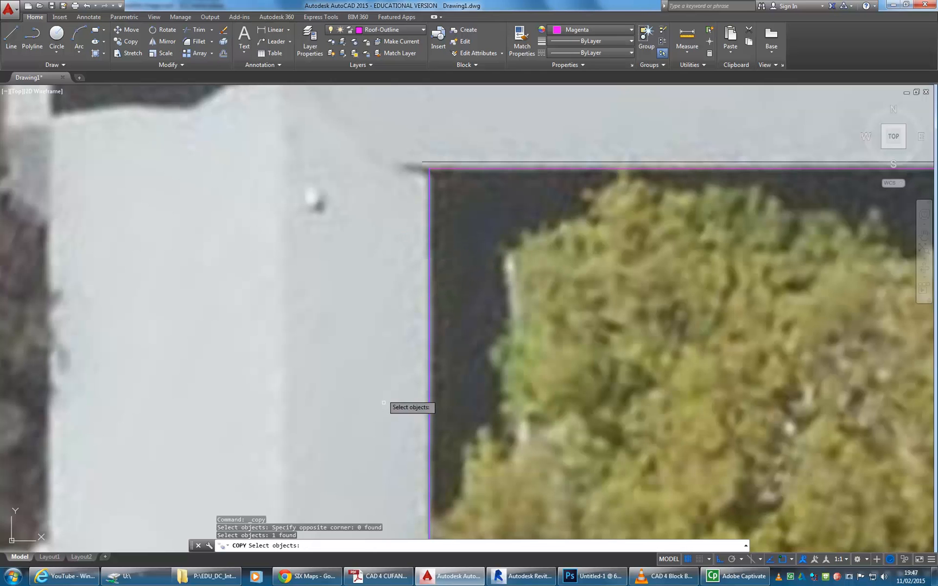
pyautogui.press('Return')
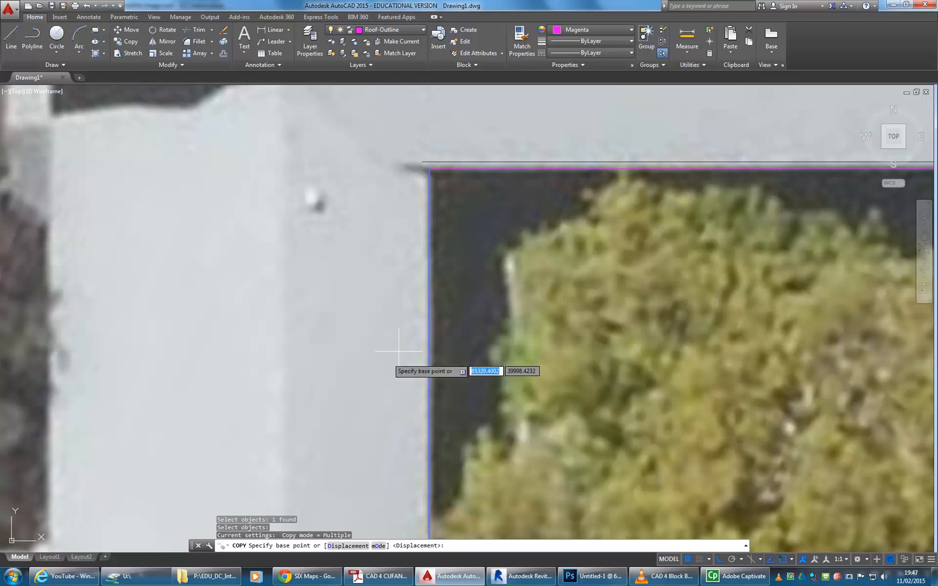
pyautogui.click(428, 334)
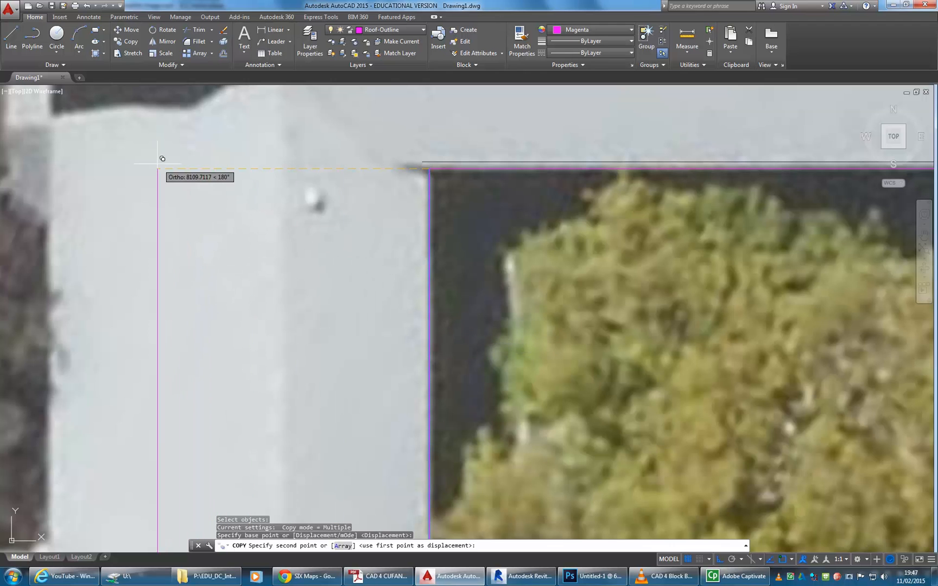
pyautogui.moveTo(48, 163); pyautogui.dragTo(134, 144, button='middle')
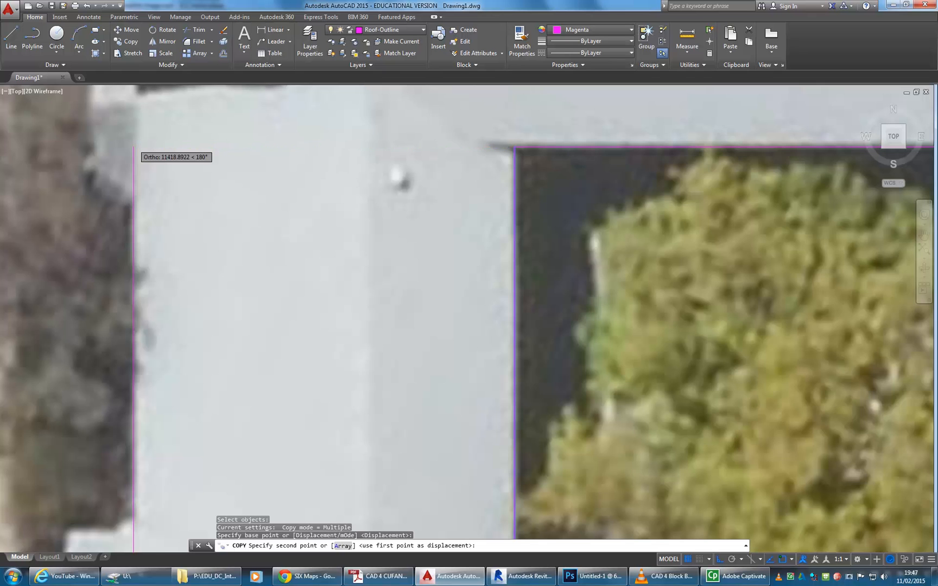
pyautogui.scroll(-2, 139, 138)
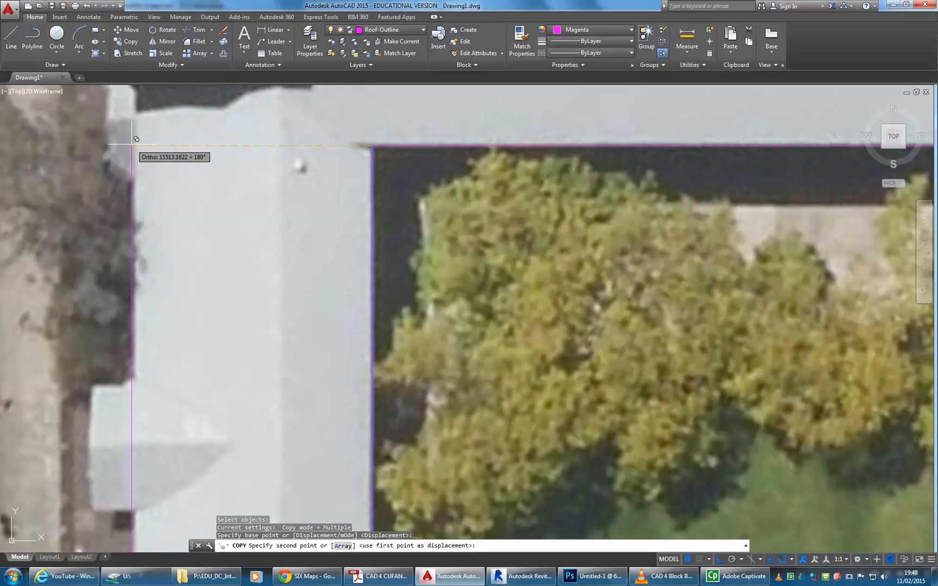
pyautogui.scroll(2, 137, 139)
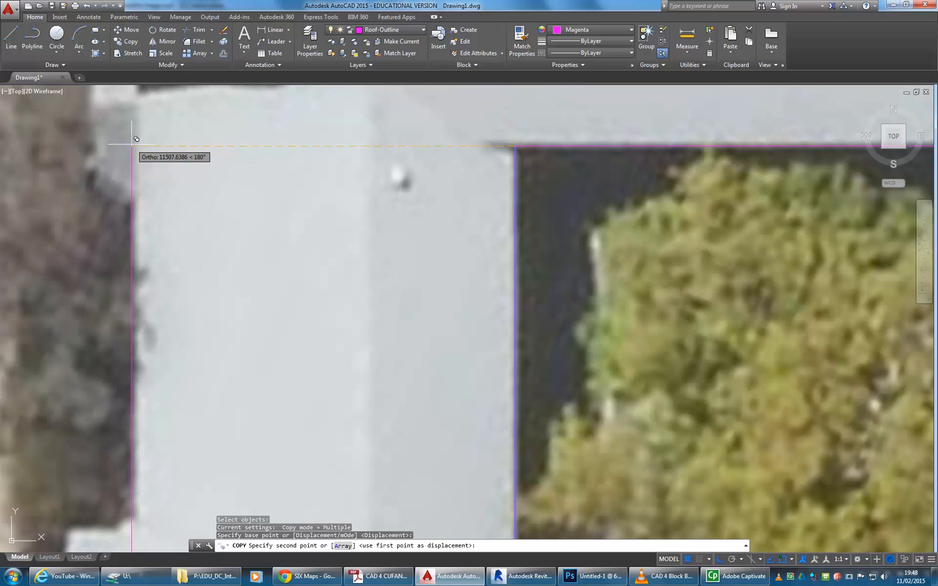
pyautogui.write('11500')
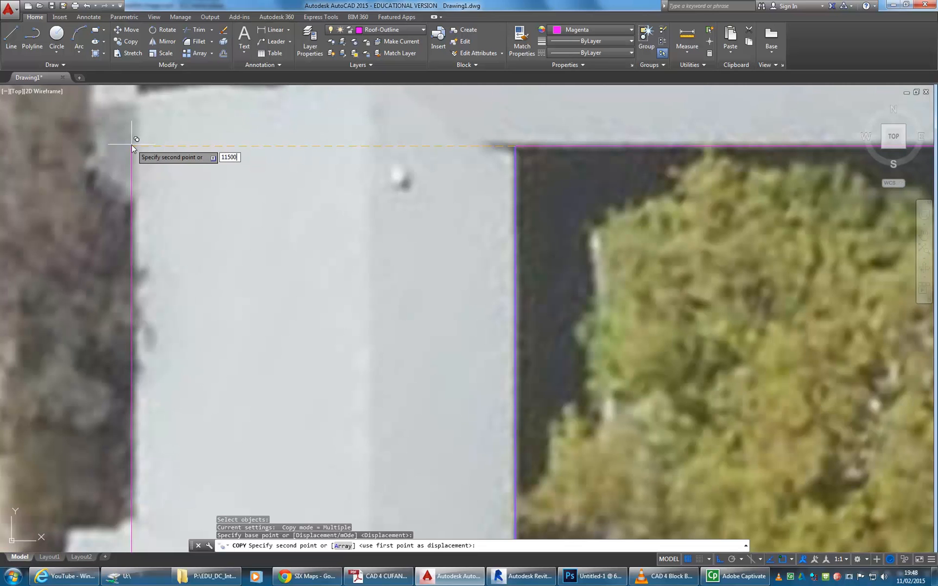
pyautogui.press('Return')
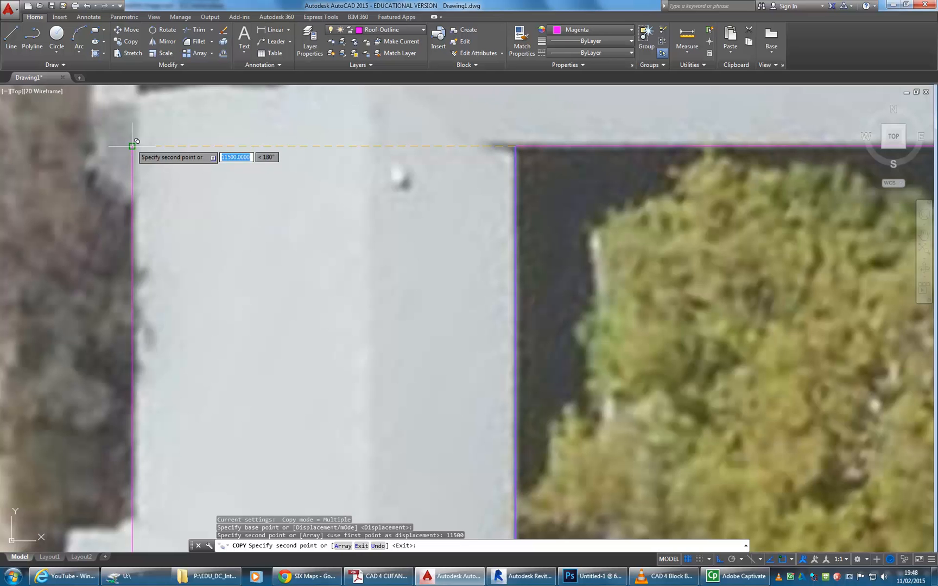
pyautogui.press('Return')
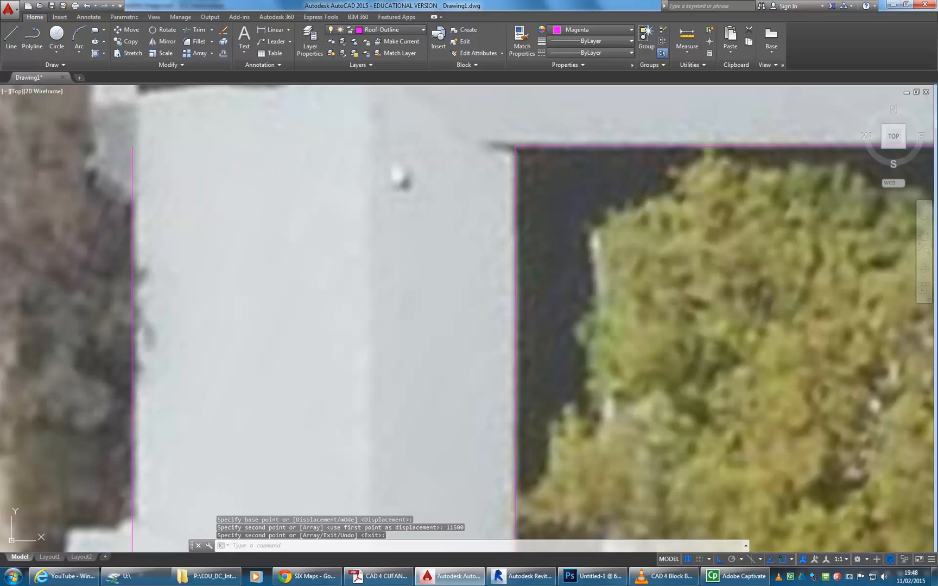
pyautogui.press('Escape')
pyautogui.press('Escape')
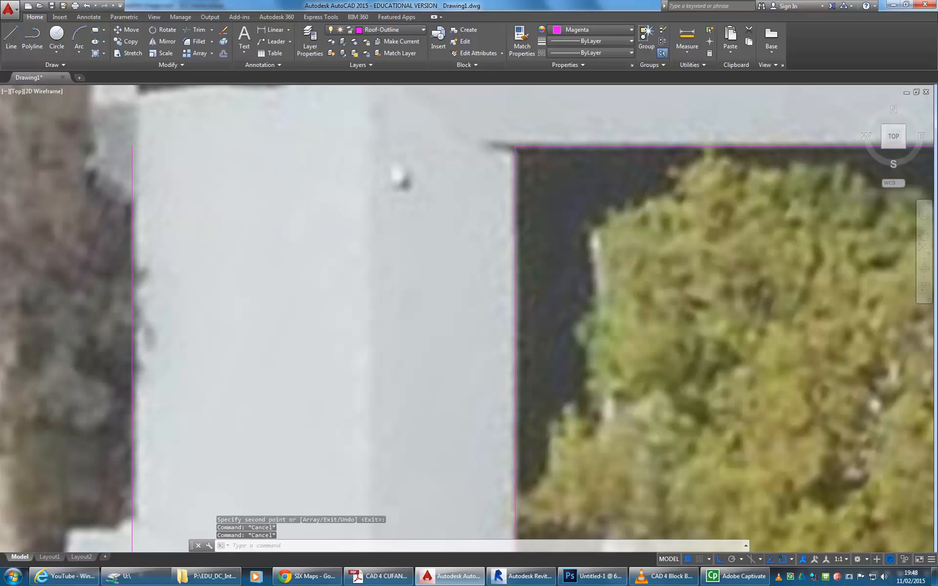
# Draw a vertical line along the square northwest corner roof's east edge, from its southeast corner up to its northeast corner.
pyautogui.scroll(-4, 252, 262)
pyautogui.moveTo(251, 261); pyautogui.dragTo(221, 327, button='middle')
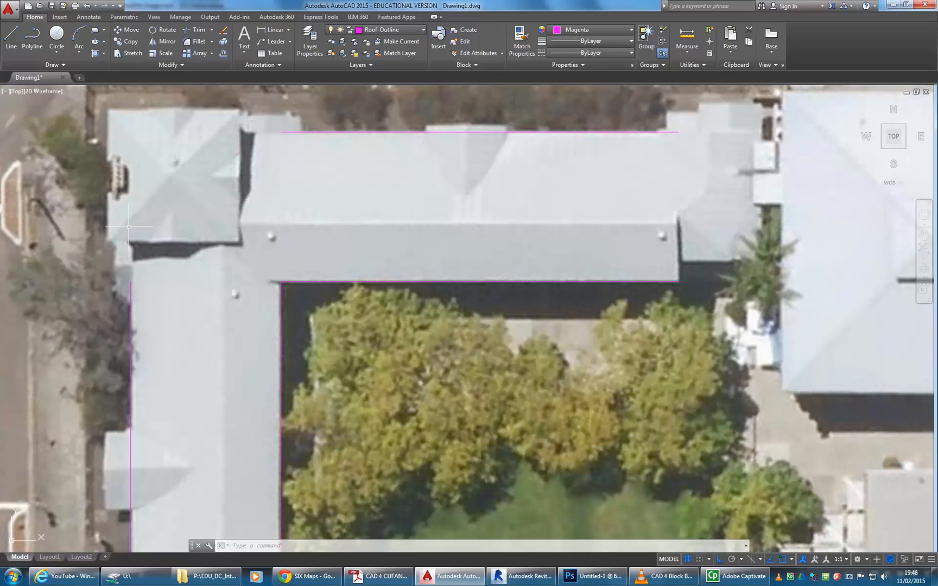
pyautogui.moveTo(52, 136); pyautogui.dragTo(104, 171, button='middle')
pyautogui.scroll(2, 149, 152)
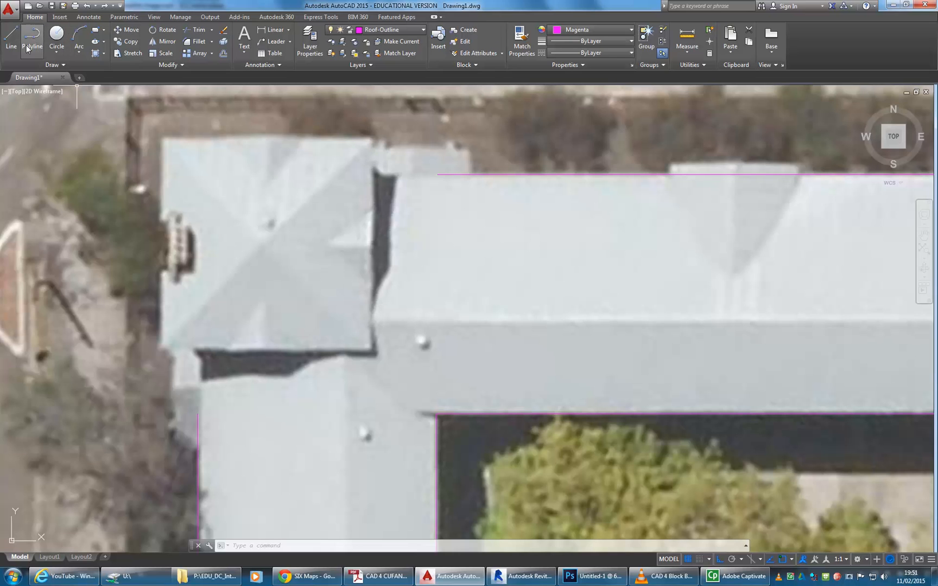
pyautogui.click(11, 36)
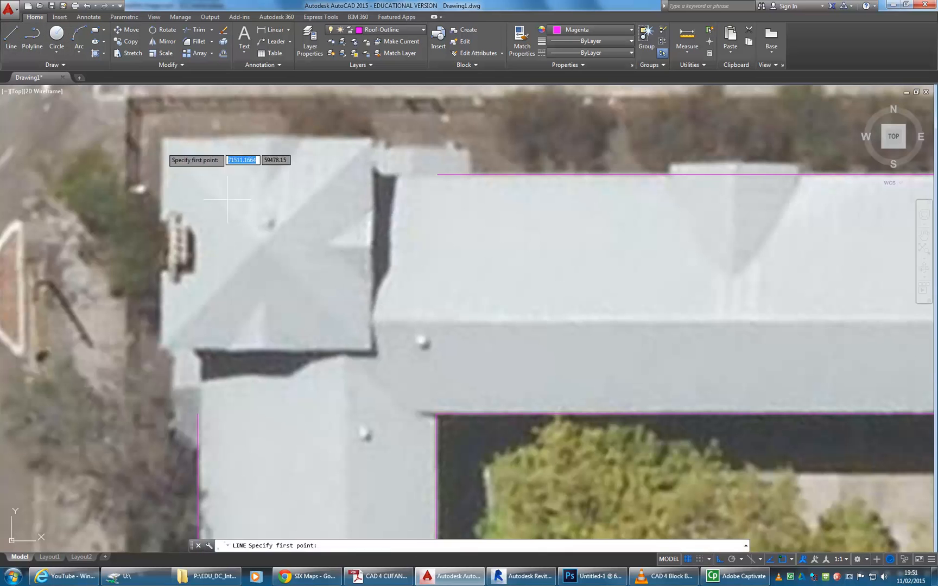
pyautogui.click(371, 350)
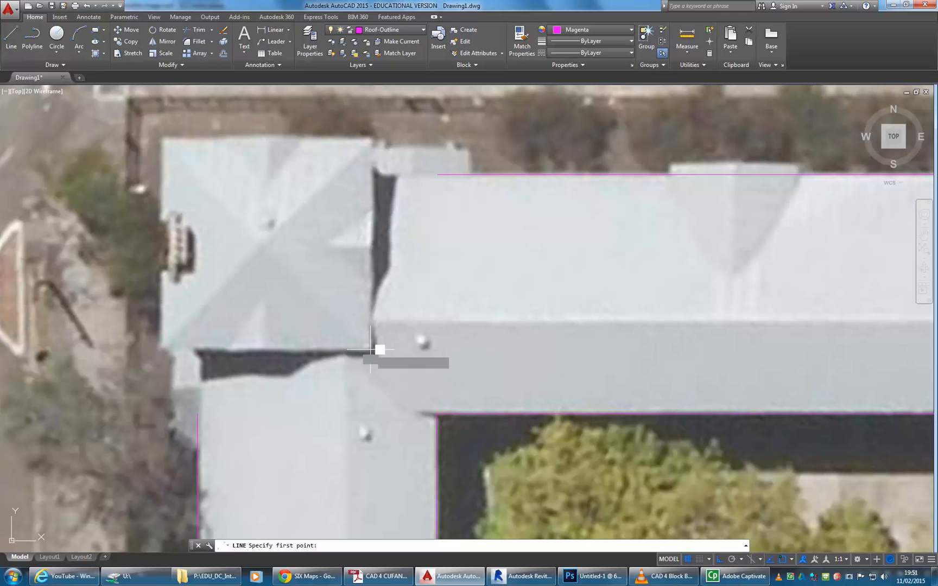
pyautogui.click(371, 138)
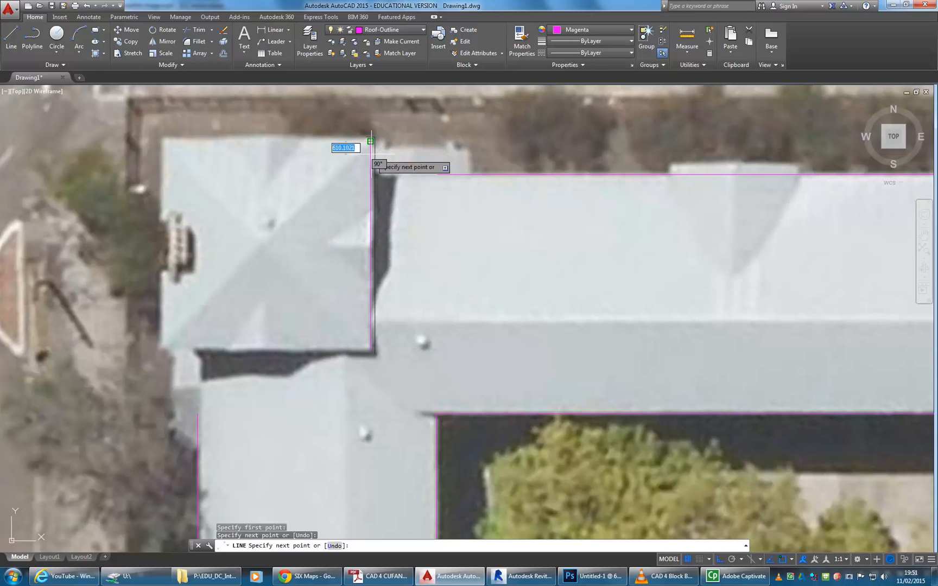
pyautogui.press('Return')
# Copy the northwest corner roof's east edge line 10000 units straight west to the roof's west edge.
pyautogui.click(126, 41)
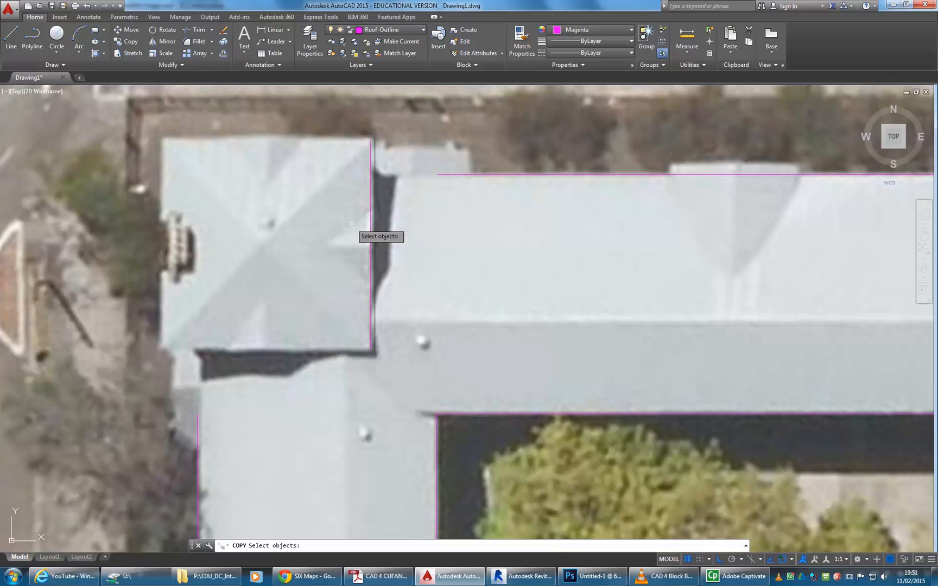
pyautogui.click(371, 222)
pyautogui.press('Return')
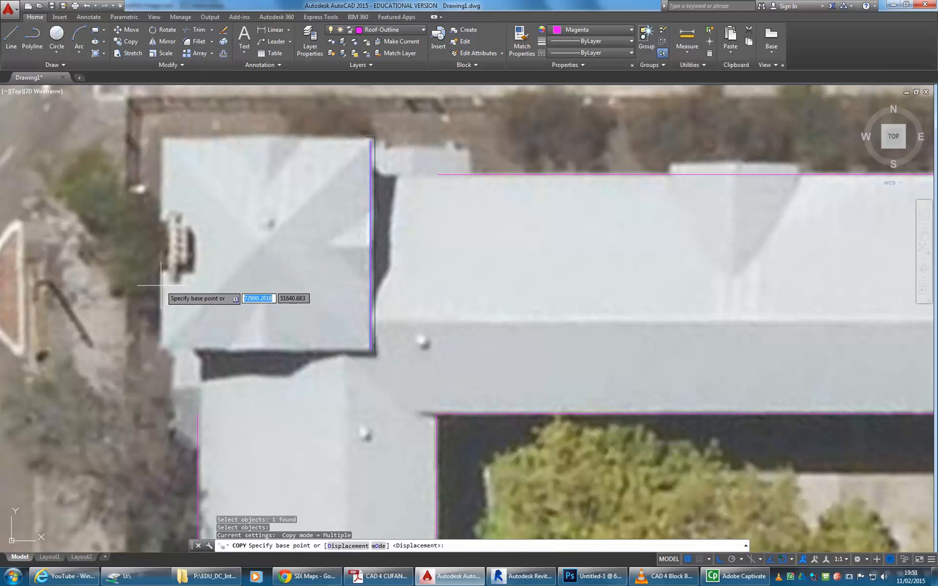
pyautogui.click(371, 287)
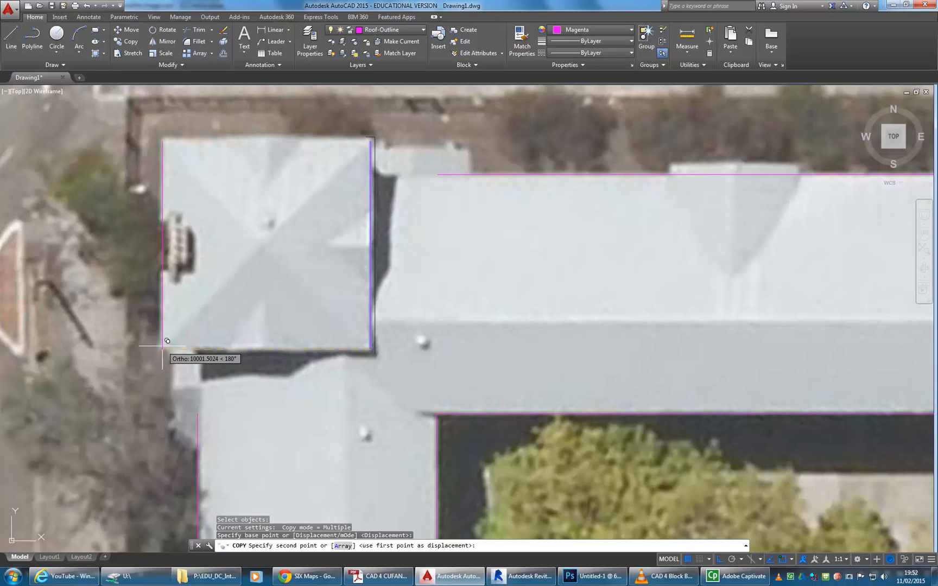
pyautogui.write('10000')
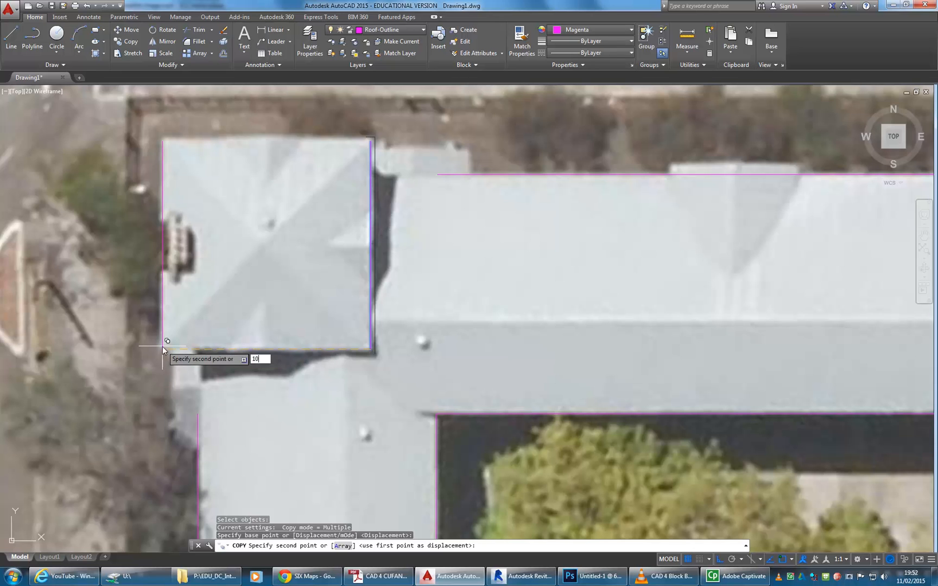
pyautogui.press('Return')
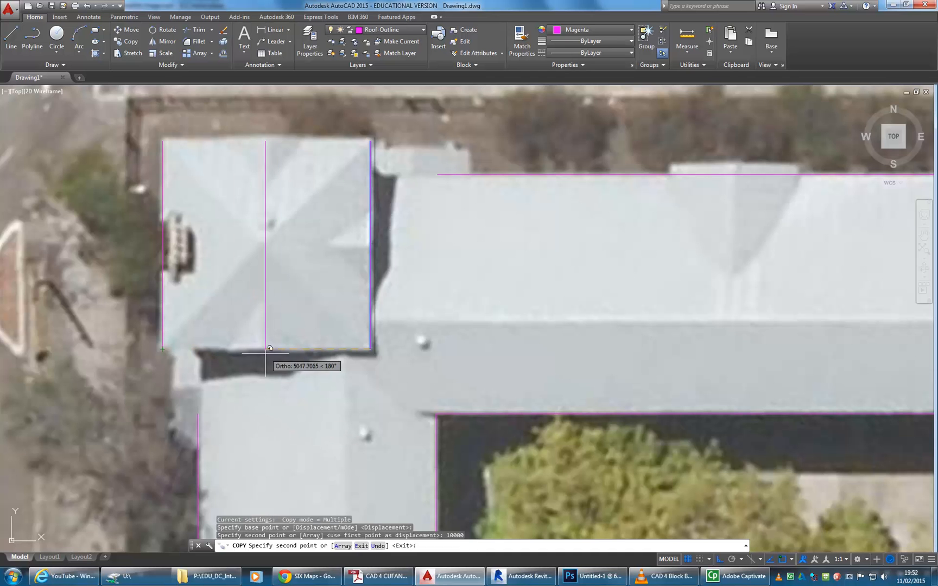
pyautogui.press('Escape')
# Measure the offset between the west end of the north wing's street-side line and the upper end of the corner roof's east edge line.
pyautogui.moveTo(370, 200); pyautogui.dragTo(364, 218, button='middle')
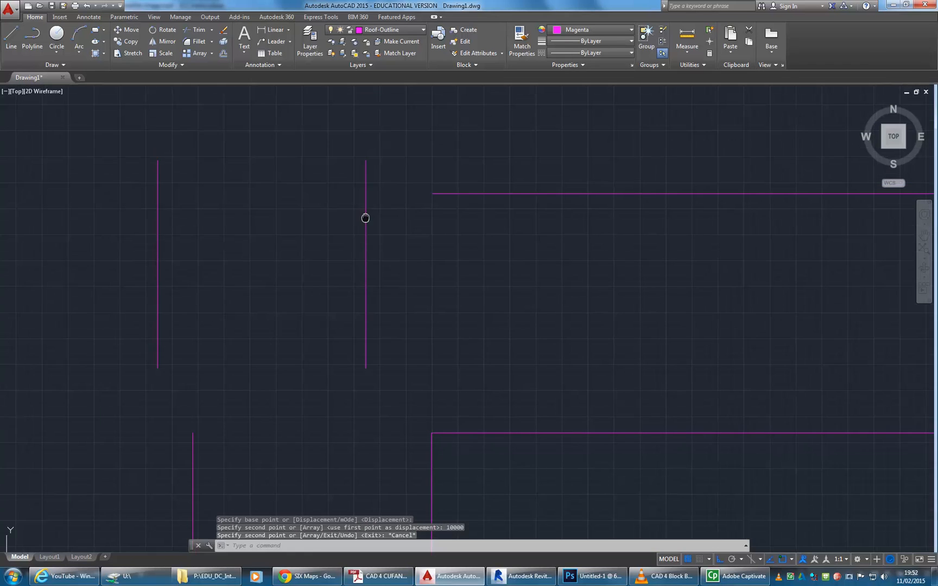
pyautogui.scroll(2, 385, 184)
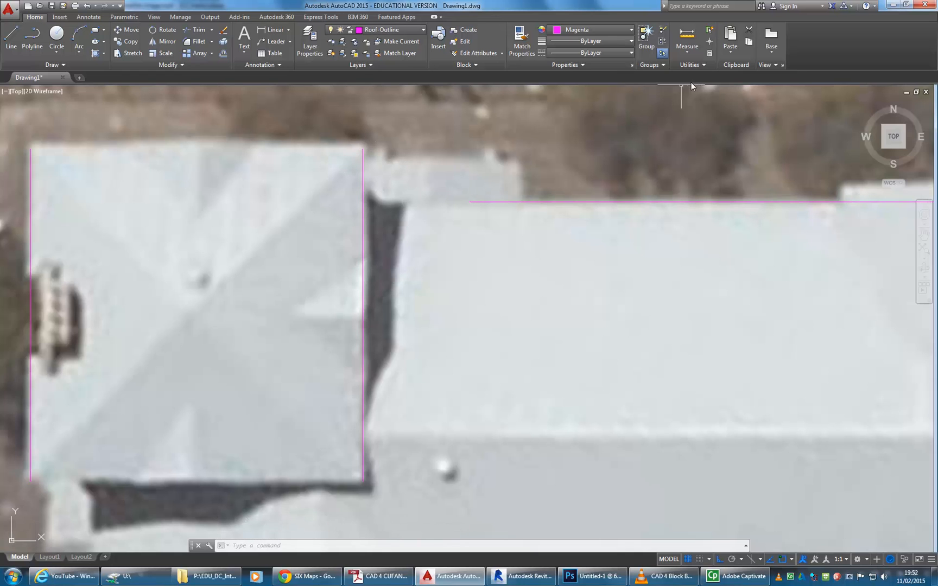
pyautogui.click(687, 37)
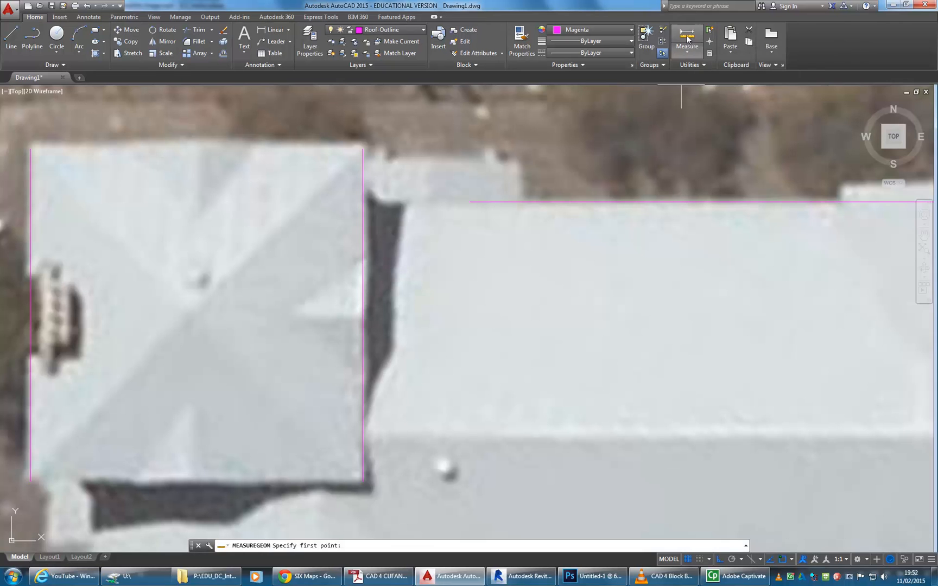
pyautogui.click(470, 202)
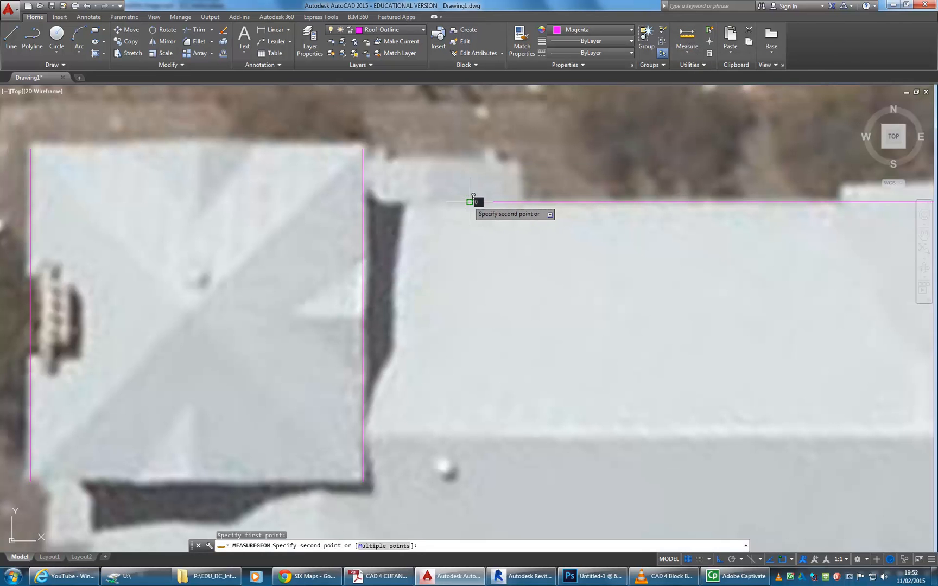
pyautogui.click(362, 148)
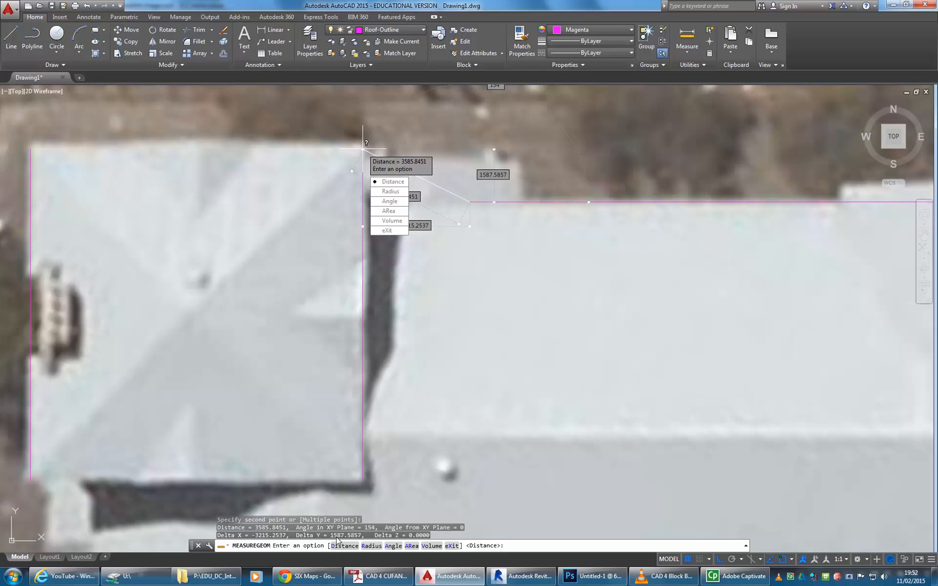
pyautogui.press('Escape')
pyautogui.press('Escape')
pyautogui.press('Escape')
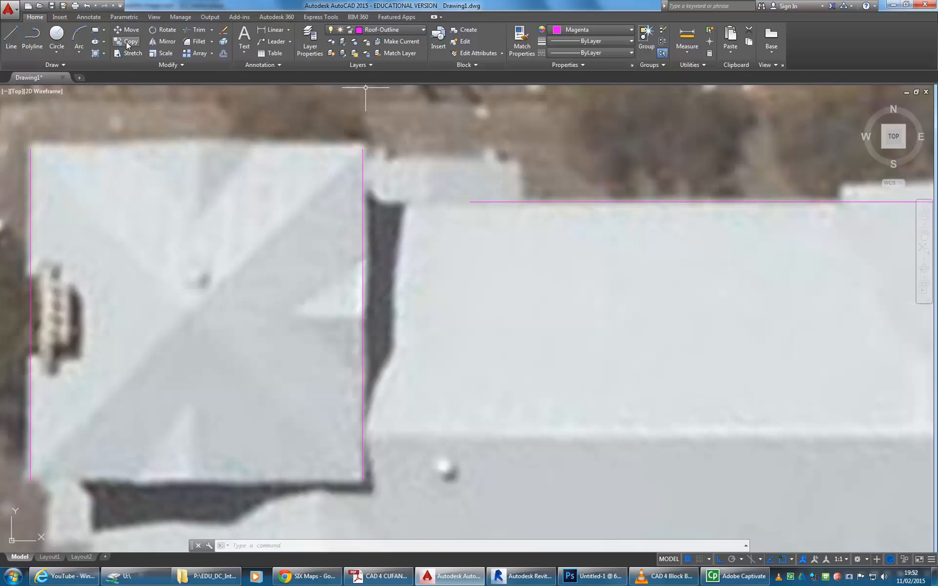
# Offset the north wing's street-side roof line 1600 units to the north.
pyautogui.click(224, 54)
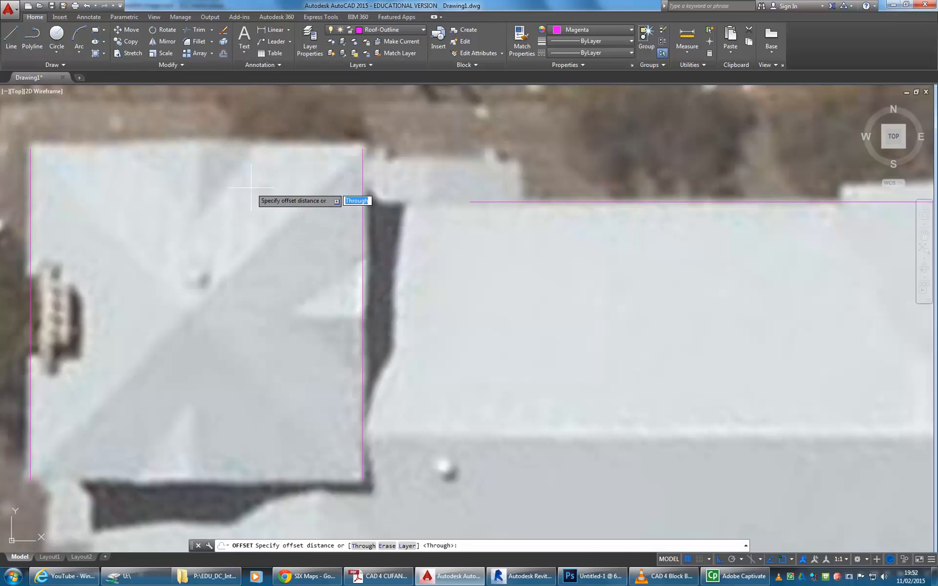
pyautogui.write('1600')
pyautogui.press('Return')
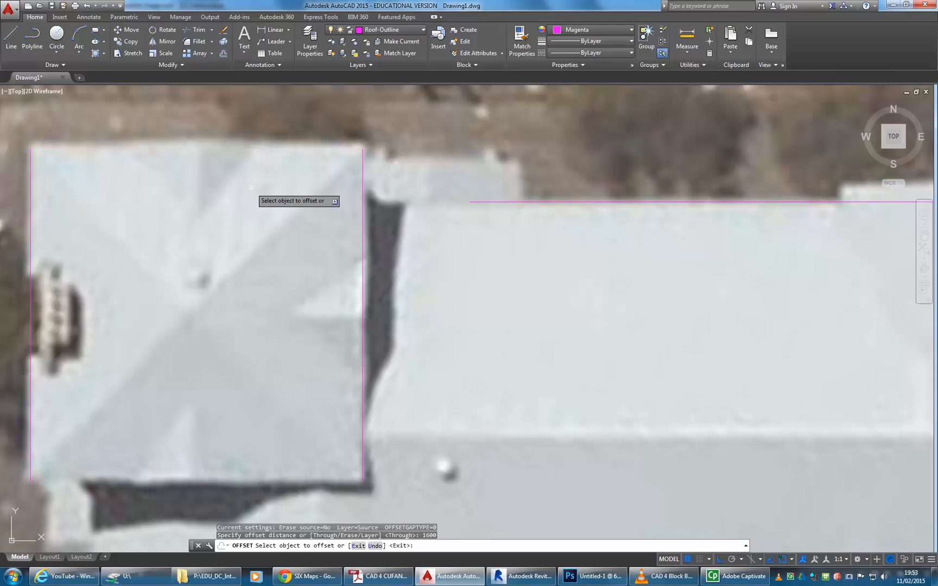
pyautogui.click(503, 202)
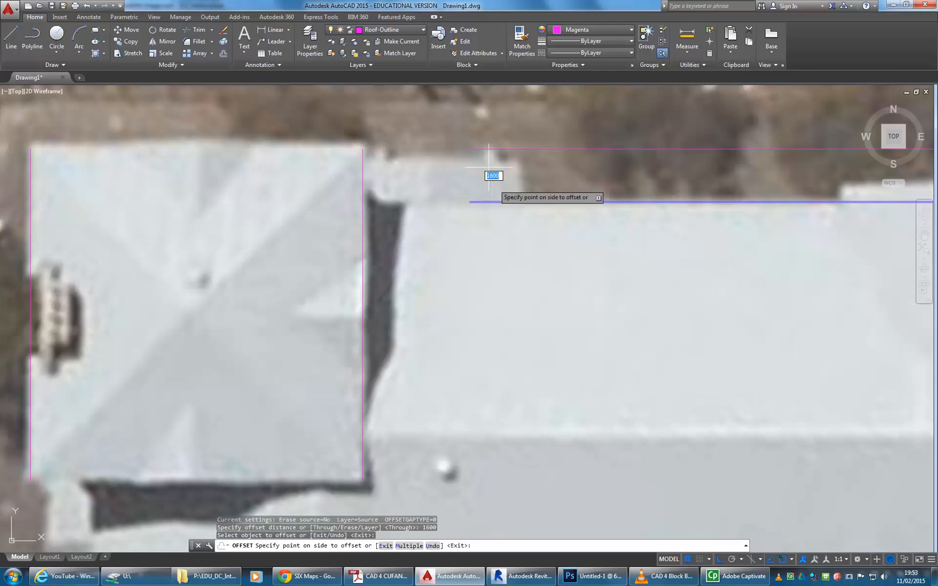
pyautogui.click(481, 131)
pyautogui.rightClick(445, 110)
pyautogui.click(455, 117)
pyautogui.scroll(-2, 364, 155)
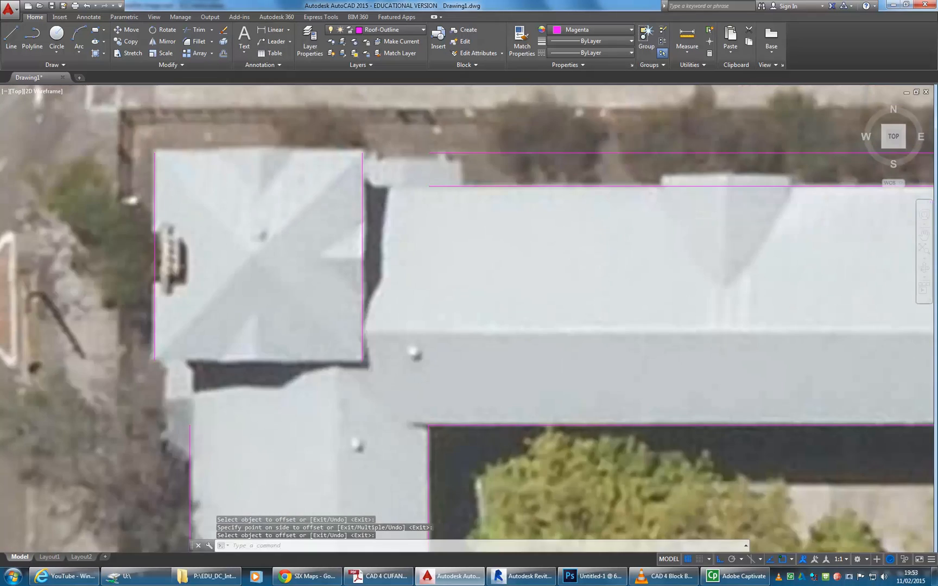
# Fillet the offset line with the northwest corner roof's west and east edge lines to form its two northern corners.
pyautogui.moveTo(362, 157); pyautogui.dragTo(437, 170, button='middle')
pyautogui.scroll(2, 404, 163)
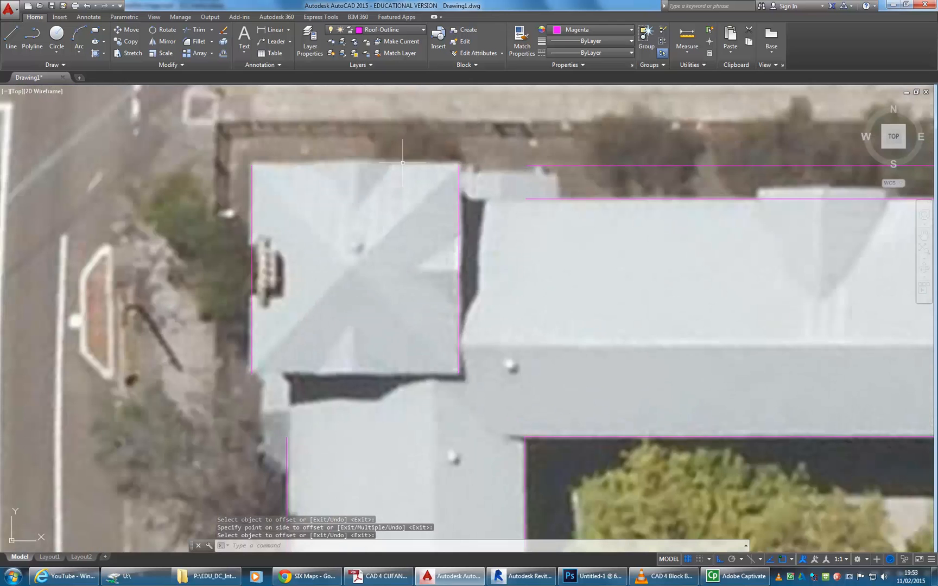
pyautogui.click(540, 166)
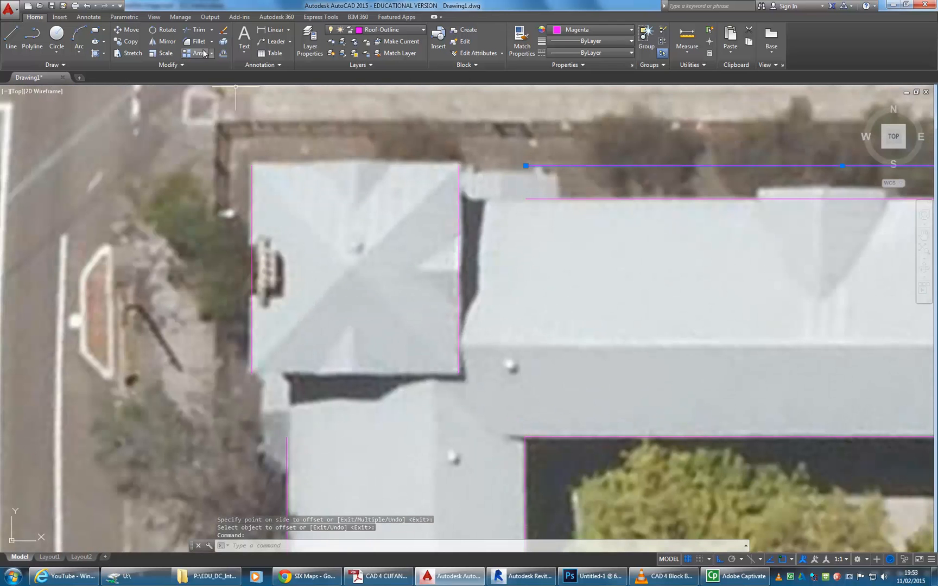
pyautogui.click(188, 43)
pyautogui.click(543, 166)
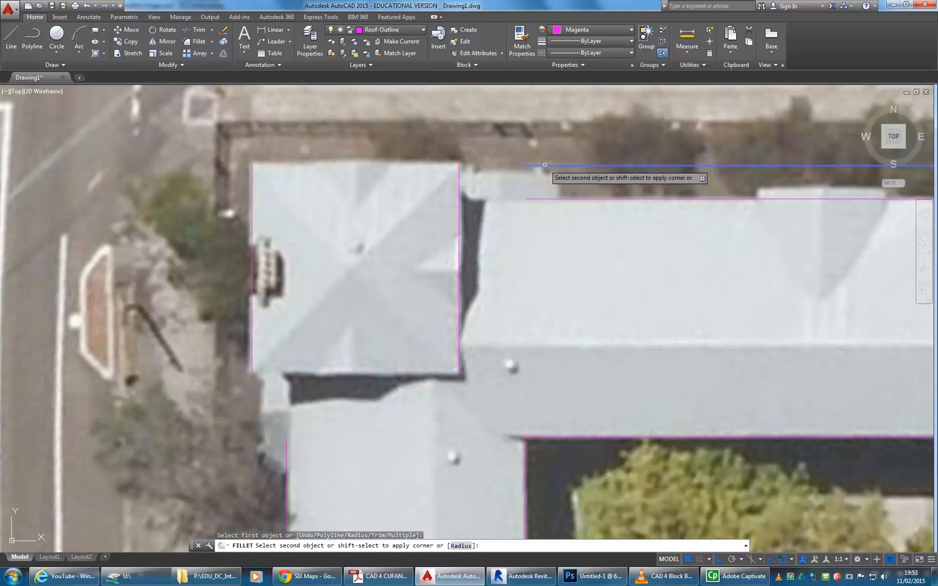
pyautogui.click(252, 184)
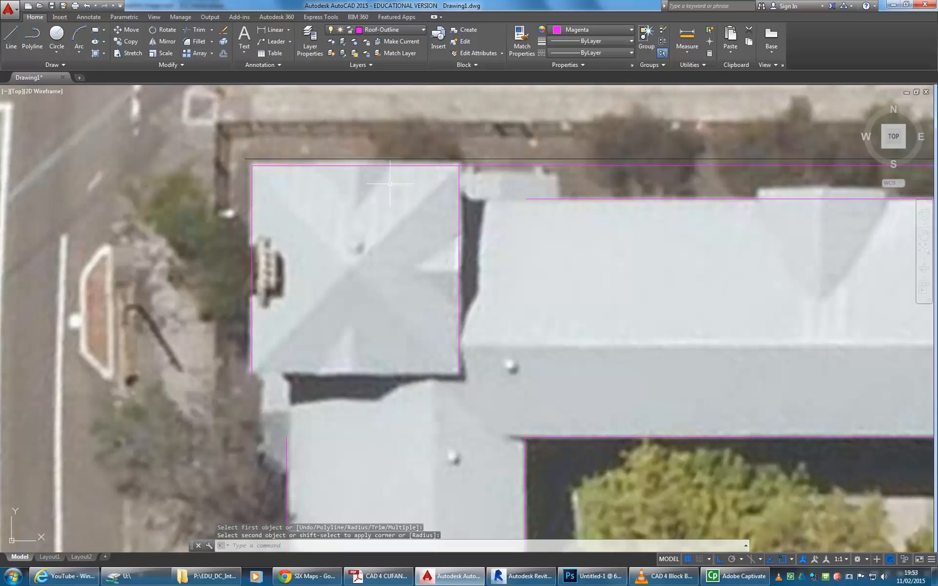
pyautogui.click(200, 45)
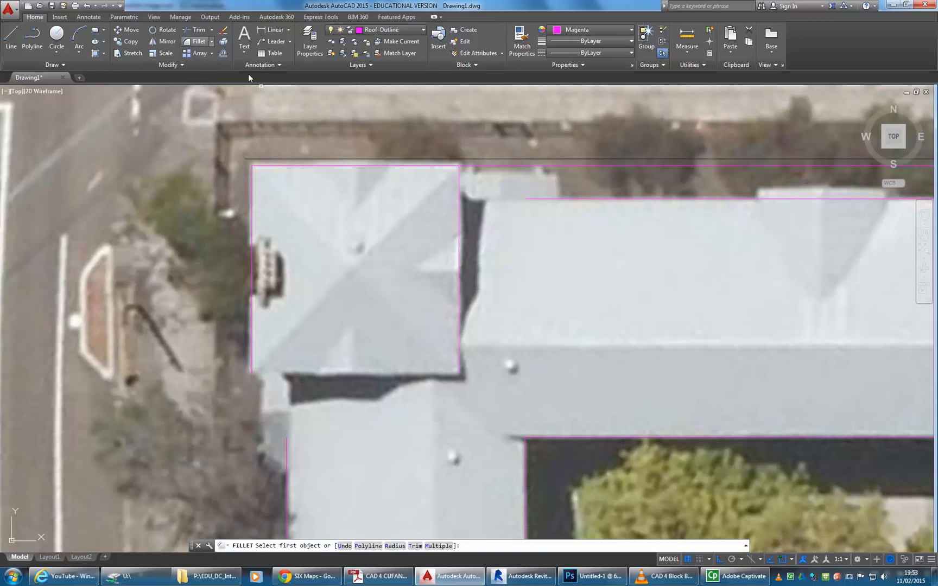
pyautogui.click(456, 167)
pyautogui.click(459, 176)
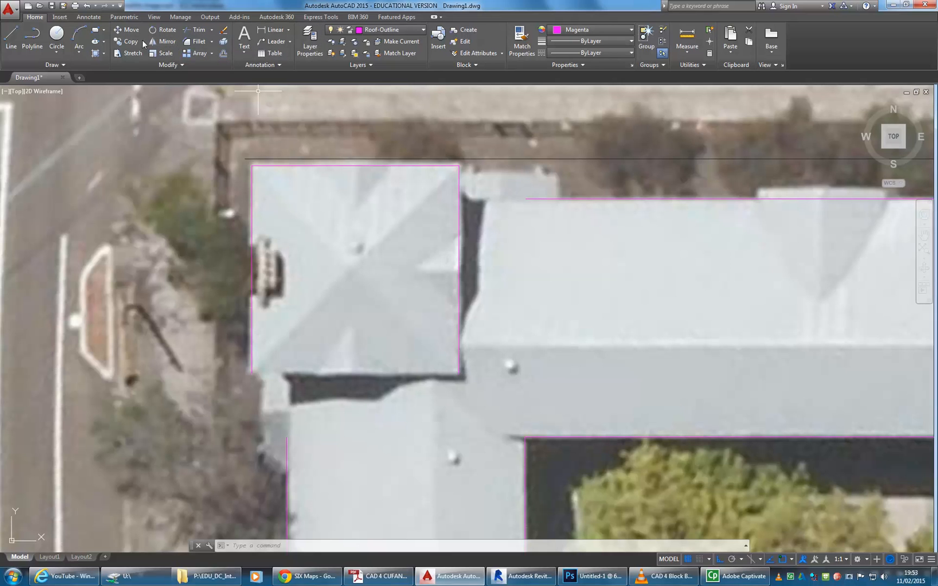
# Copy the northwest corner roof's north edge line 10000 units straight south from its east endpoint to close the square.
pyautogui.click(125, 41)
pyautogui.click(341, 165)
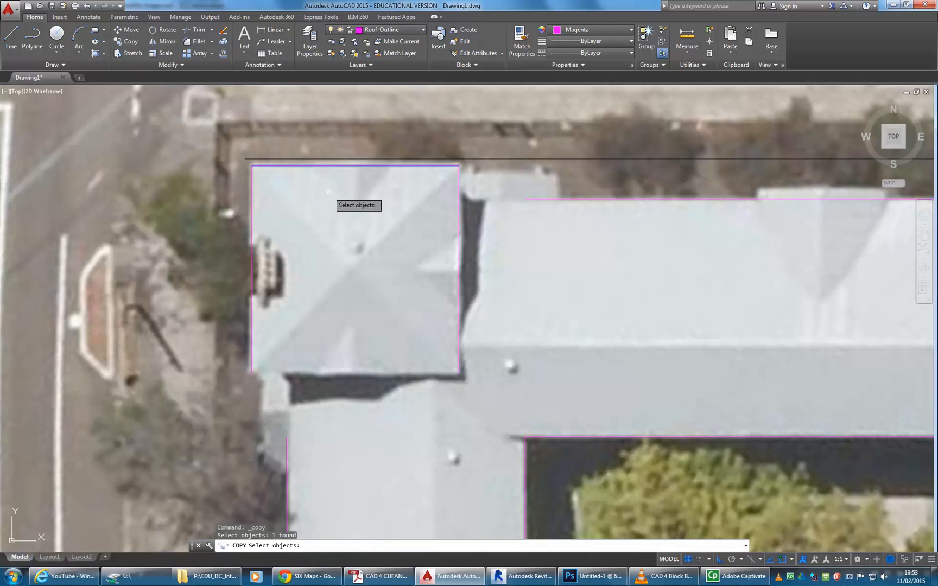
pyautogui.press('Return')
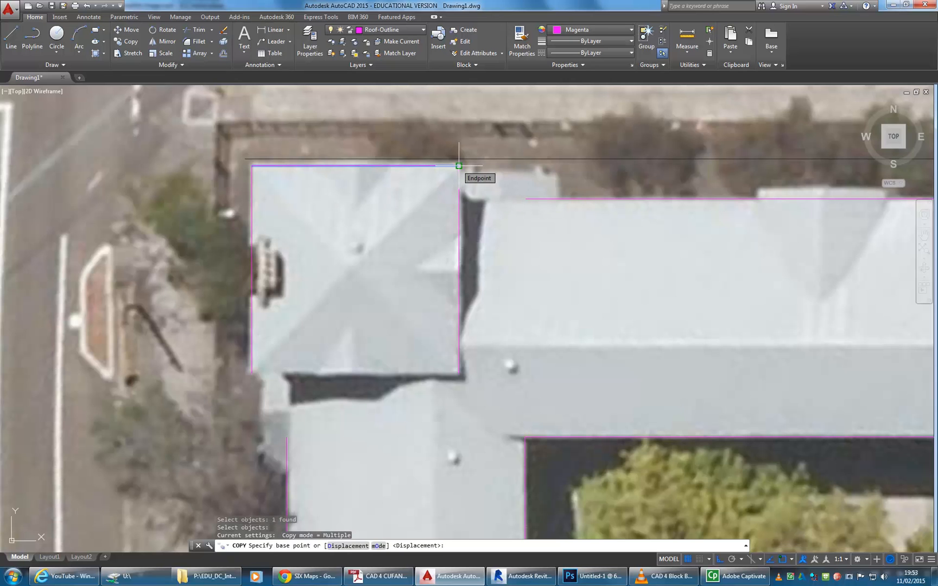
pyautogui.click(458, 166)
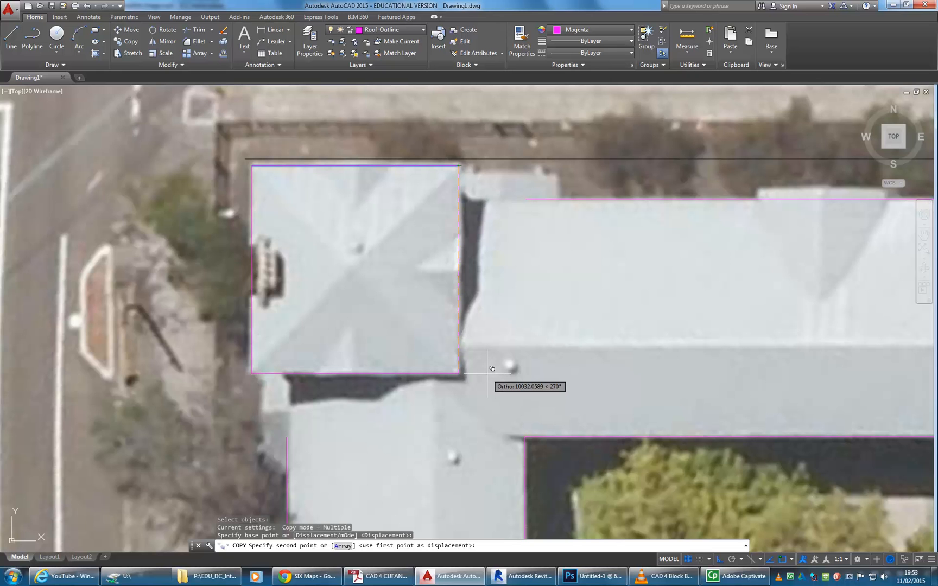
pyautogui.write('1')
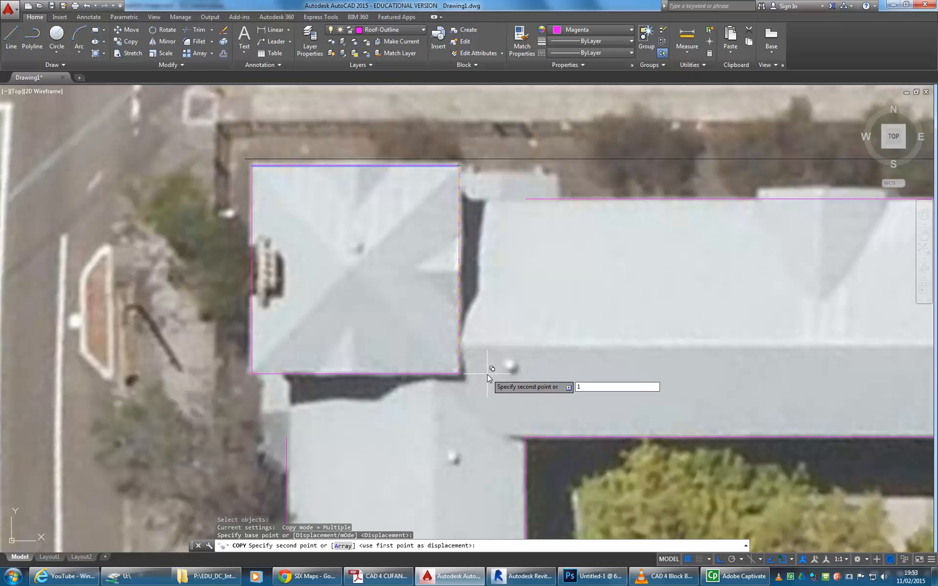
pyautogui.write('0000')
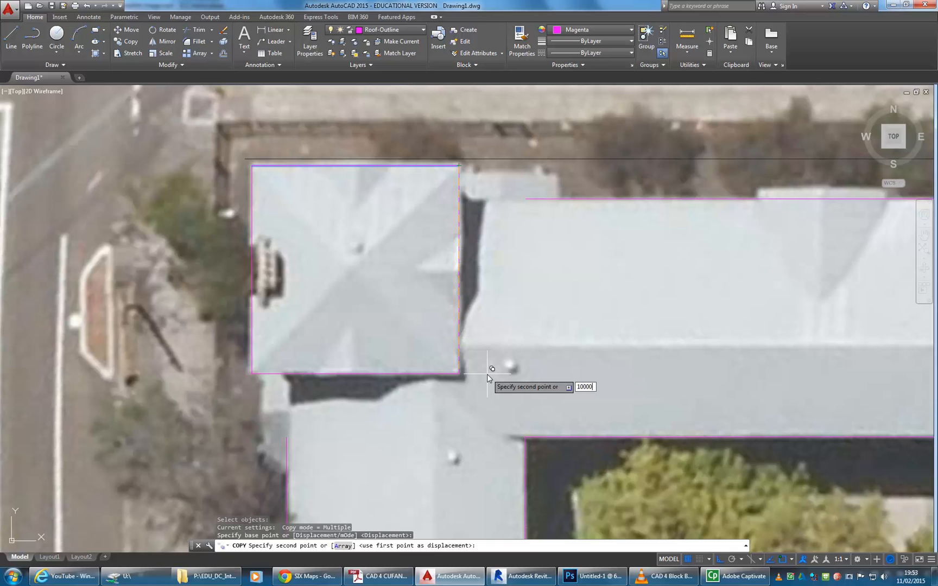
pyautogui.press('Return')
pyautogui.press('Return')
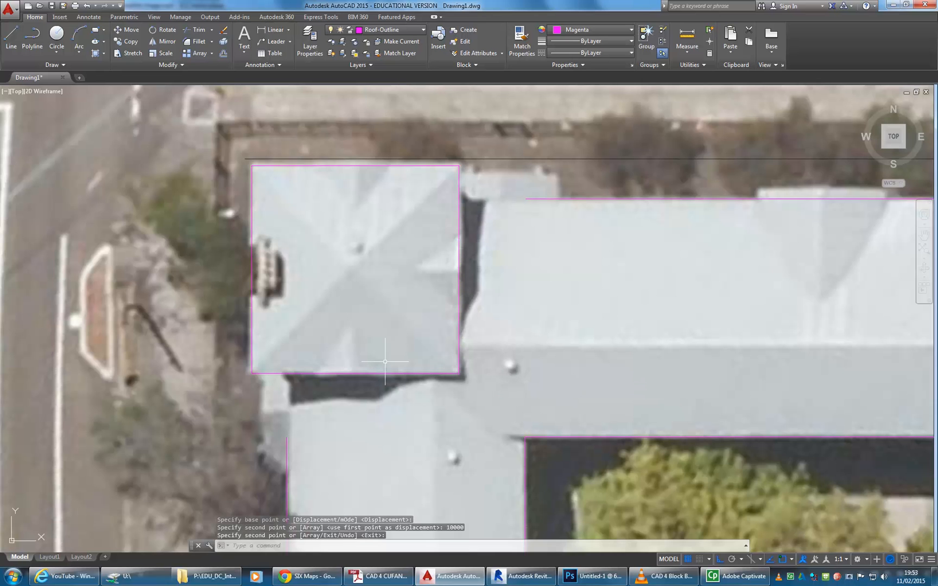
pyautogui.scroll(2, 317, 274)
pyautogui.moveTo(318, 273); pyautogui.dragTo(314, 282, button='middle')
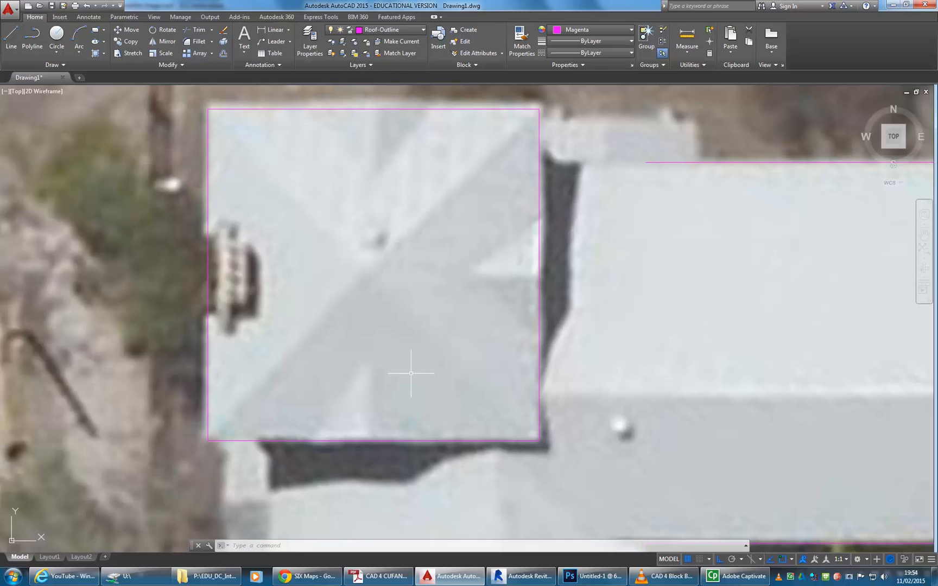
# Draw a short vertical line down the east side of the small gable projecting from the north wing, crossing the street-side roof line.
pyautogui.scroll(-6, 411, 372)
pyautogui.moveTo(379, 341)
pyautogui.mouseDown(button='middle')
pyautogui.moveTo(328, 278)
pyautogui.moveTo(322, 243)
pyautogui.mouseUp(button='middle')
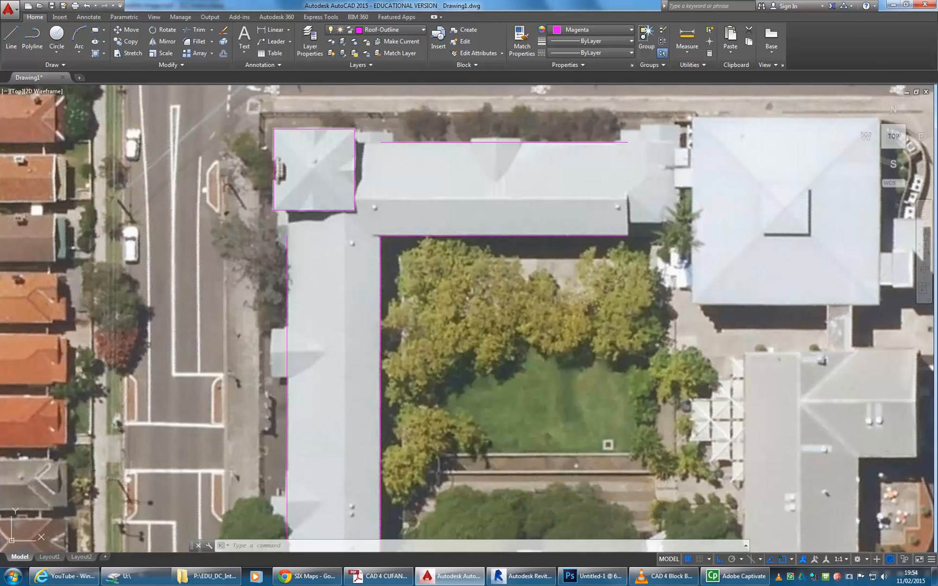
pyautogui.scroll(-2, 323, 243)
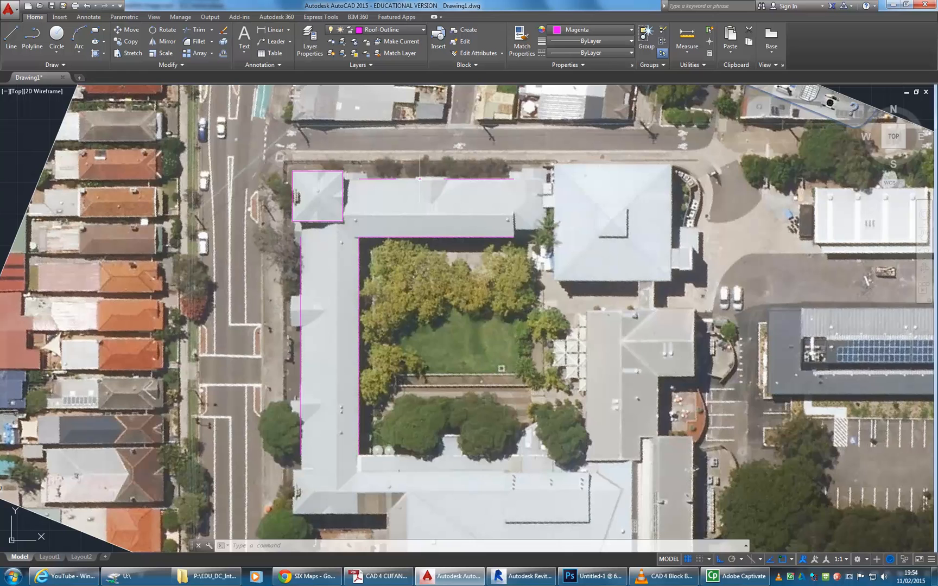
pyautogui.scroll(6, 420, 179)
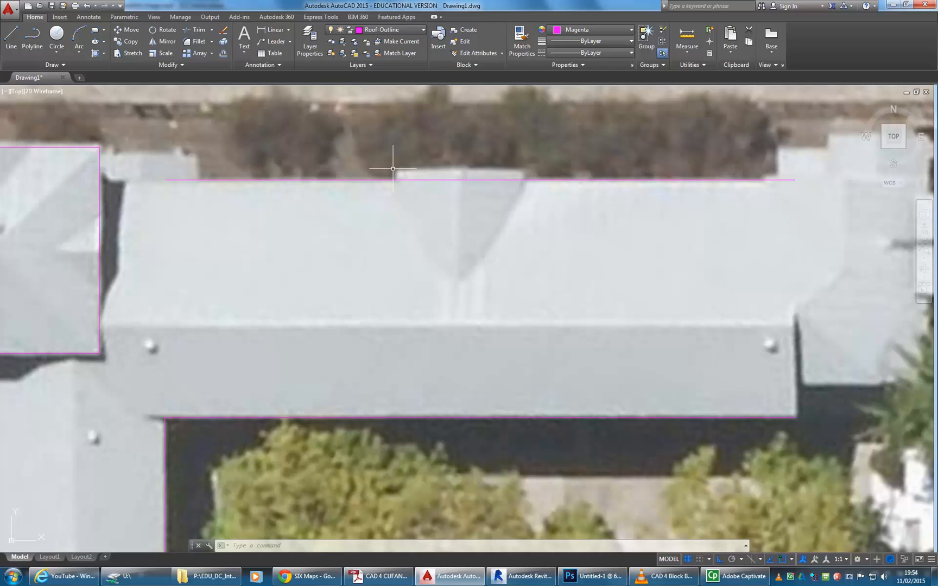
pyautogui.moveTo(394, 163); pyautogui.dragTo(402, 187, button='middle')
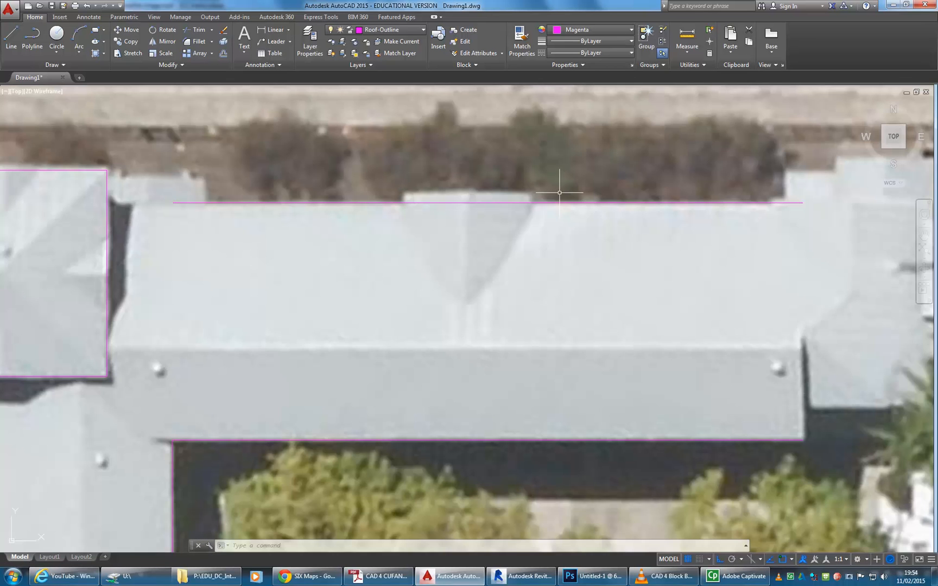
pyautogui.click(11, 37)
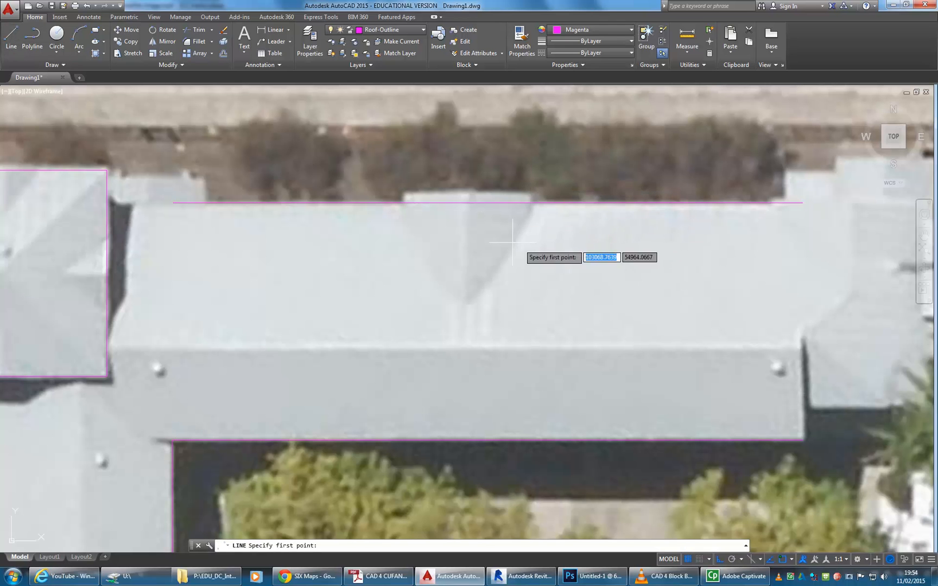
pyautogui.scroll(2, 524, 181)
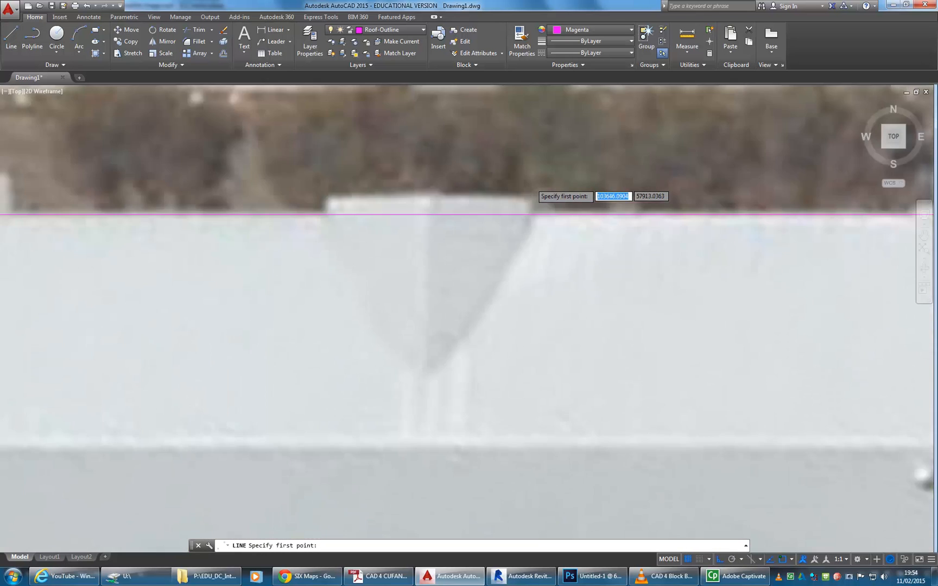
pyautogui.scroll(2, 530, 189)
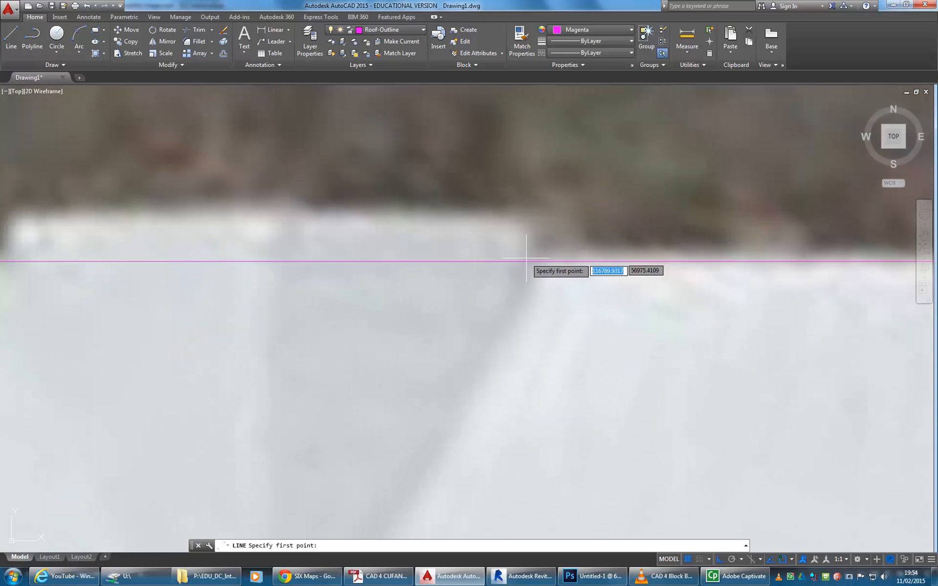
pyautogui.moveTo(524, 273); pyautogui.dragTo(573, 270, button='middle')
pyautogui.moveTo(479, 306); pyautogui.dragTo(490, 299, button='middle')
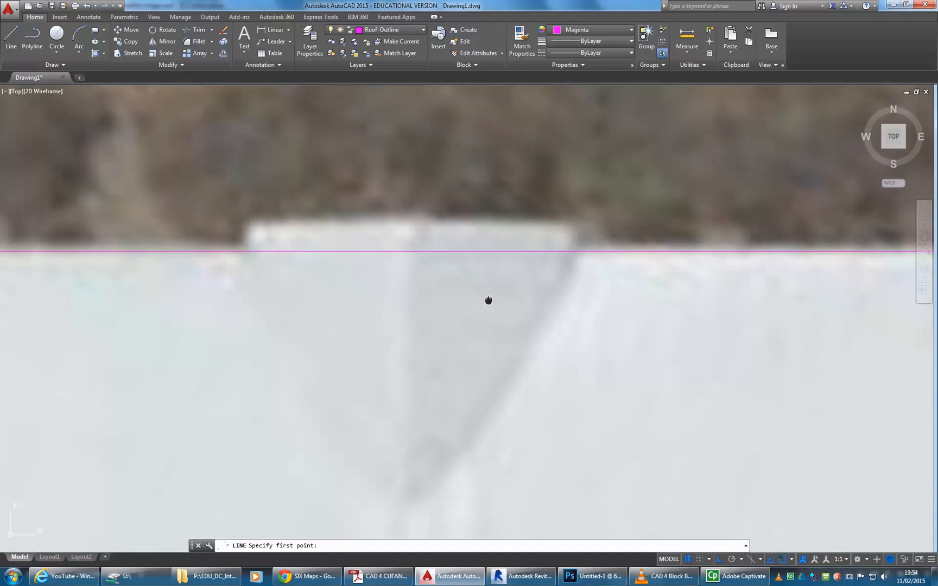
pyautogui.click(568, 228)
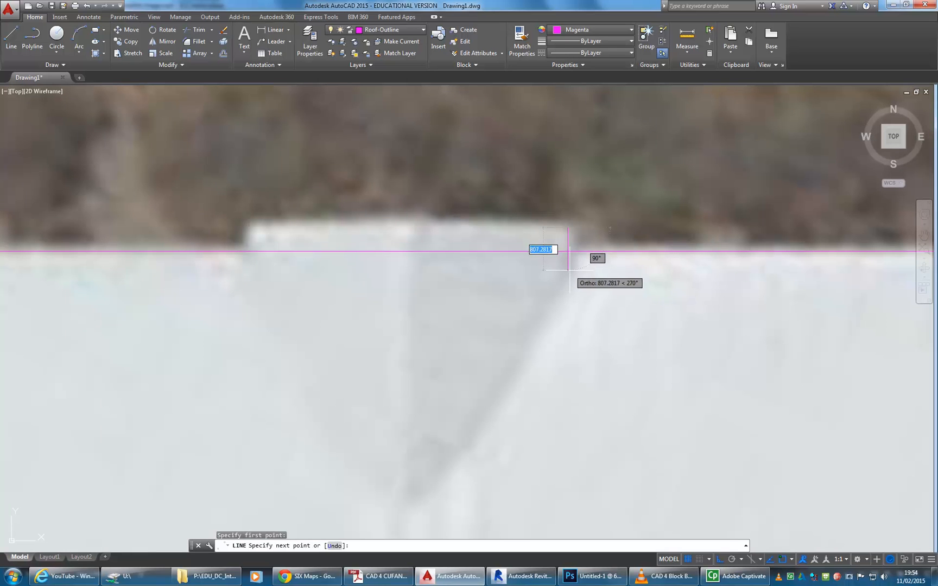
pyautogui.click(569, 279)
pyautogui.rightClick(577, 210)
pyautogui.click(587, 211)
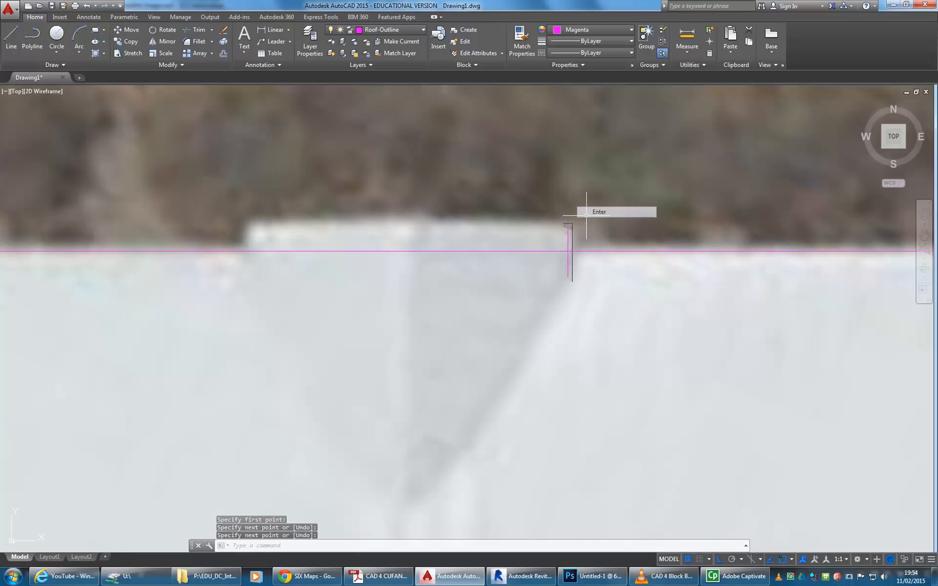
# Draw the gable's north edge 6000 units west from the short line's upper end, continuing south across the street-side roof line as its west side.
pyautogui.click(11, 35)
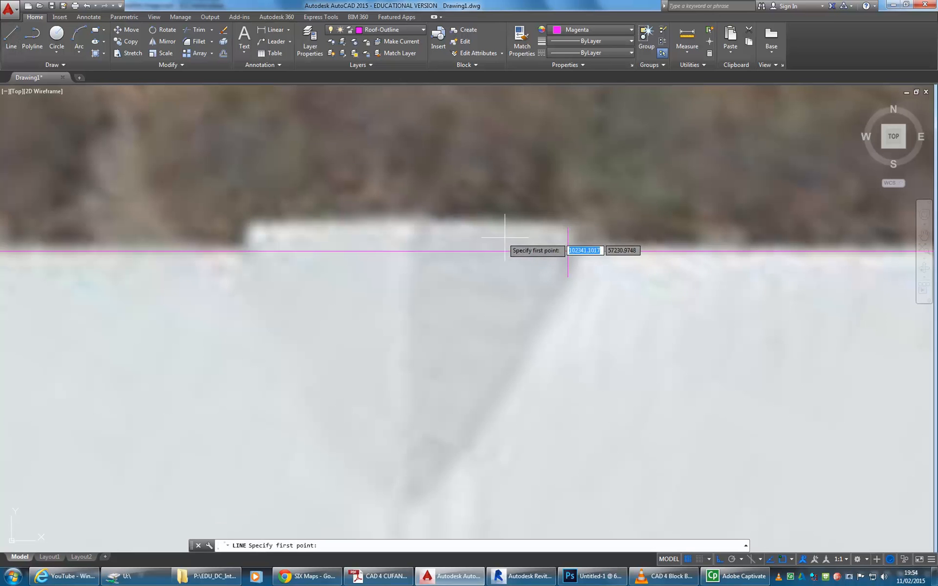
pyautogui.click(568, 228)
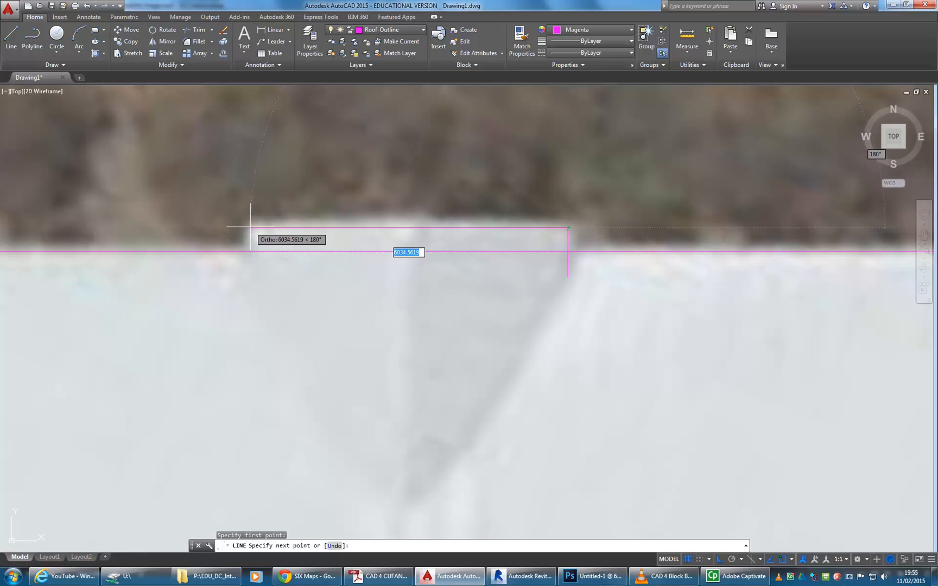
pyautogui.write('6000')
pyautogui.press('Return')
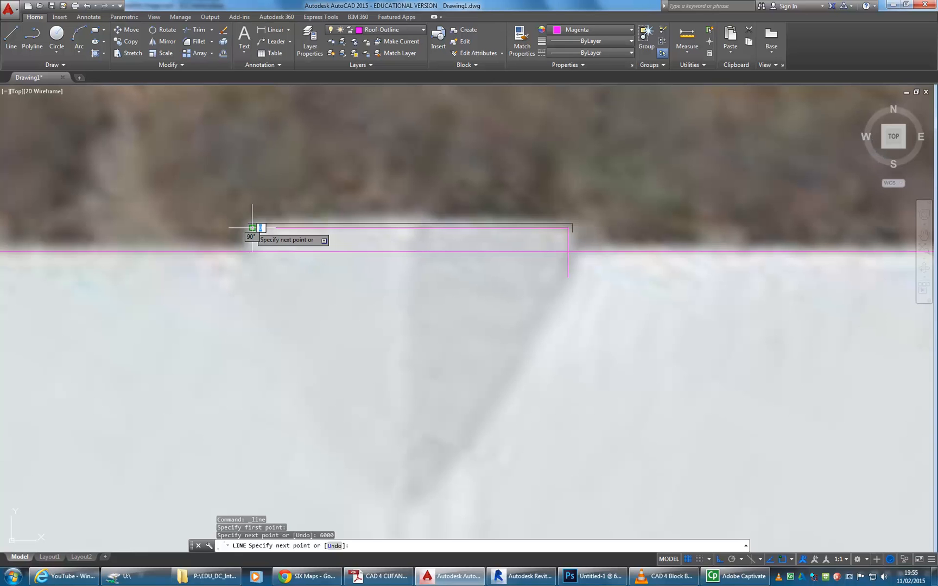
pyautogui.click(257, 274)
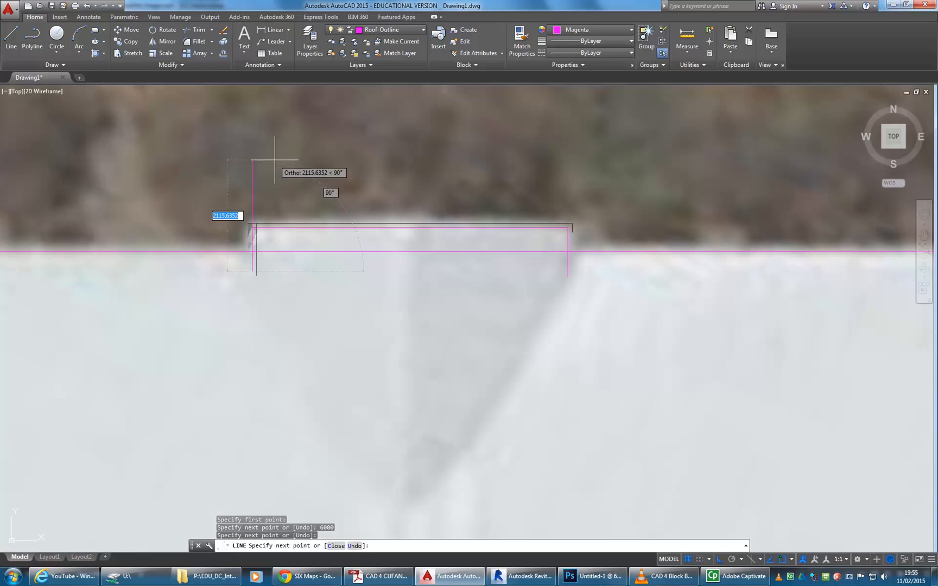
pyautogui.press('Return')
# Trim the small gable's two side lines below the street-side roof line and remove the roof line segment between them.
pyautogui.moveTo(482, 270); pyautogui.dragTo(456, 283, button='middle')
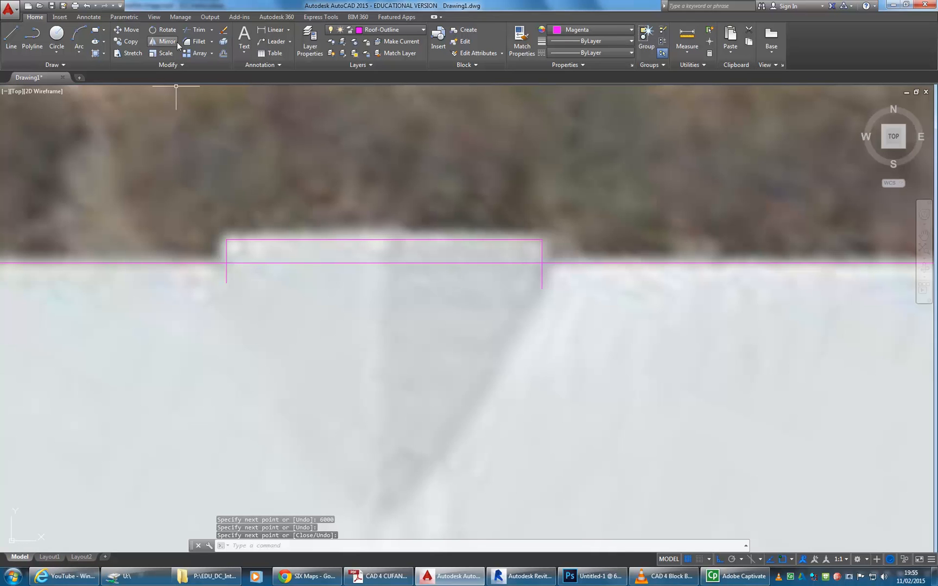
pyautogui.click(197, 30)
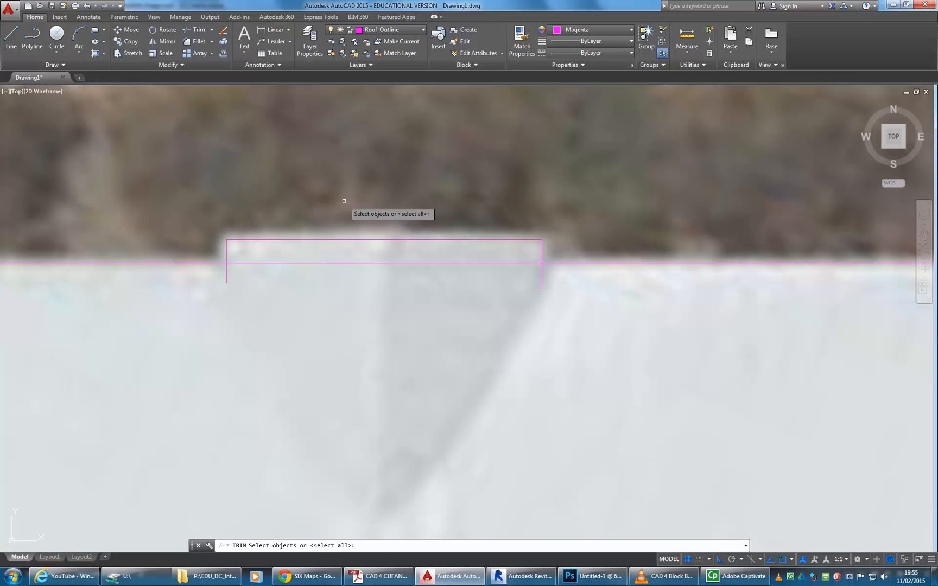
pyautogui.press('Return')
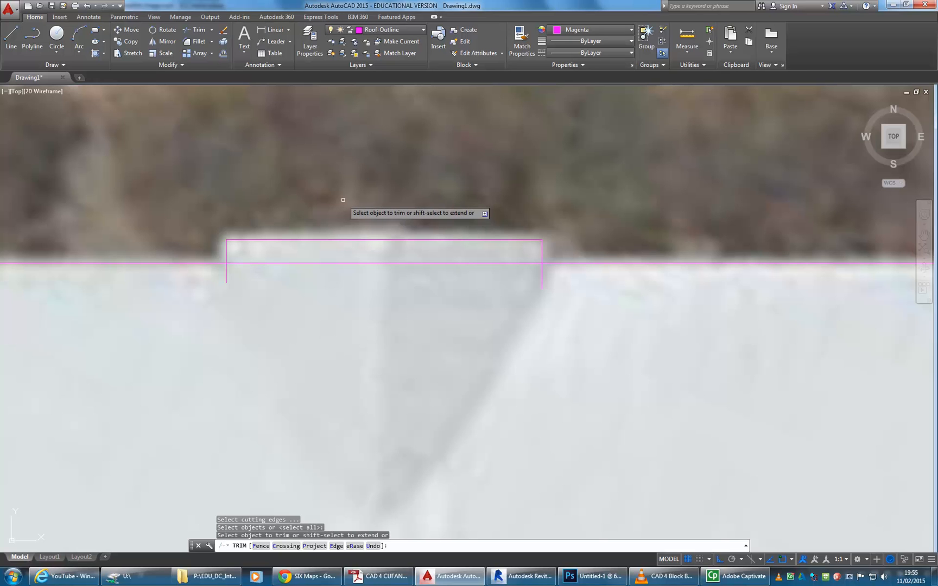
pyautogui.moveTo(535, 233); pyautogui.dragTo(542, 279)
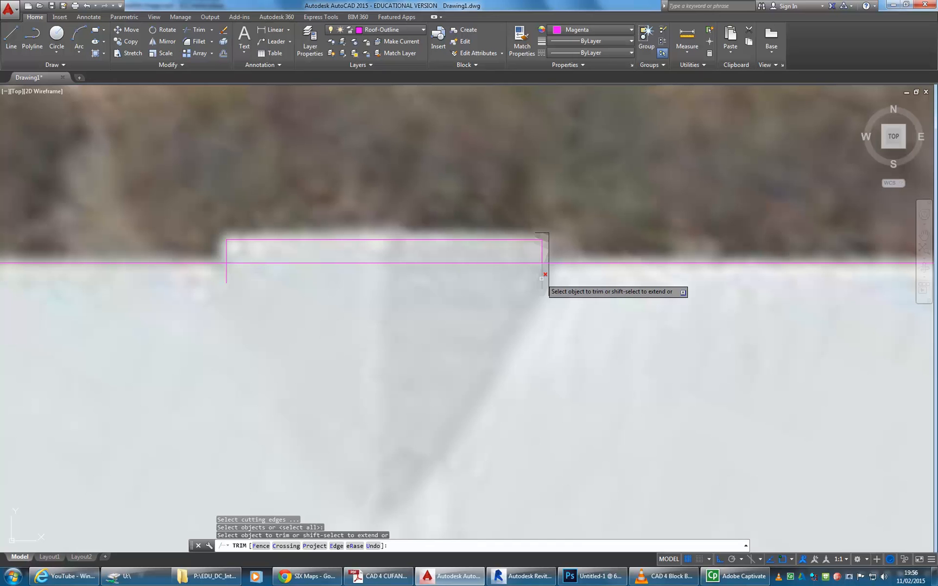
pyautogui.click(541, 278)
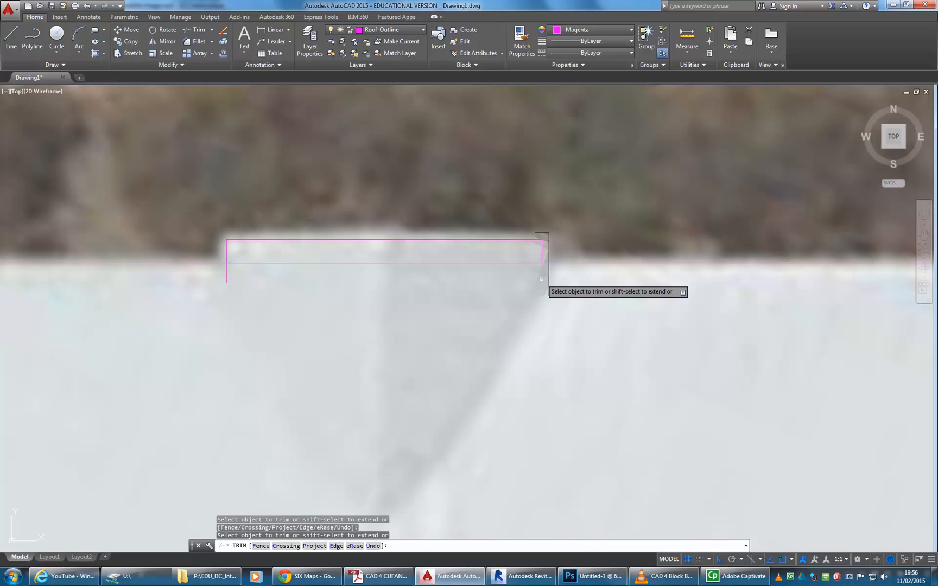
pyautogui.click(362, 264)
pyautogui.click(411, 261)
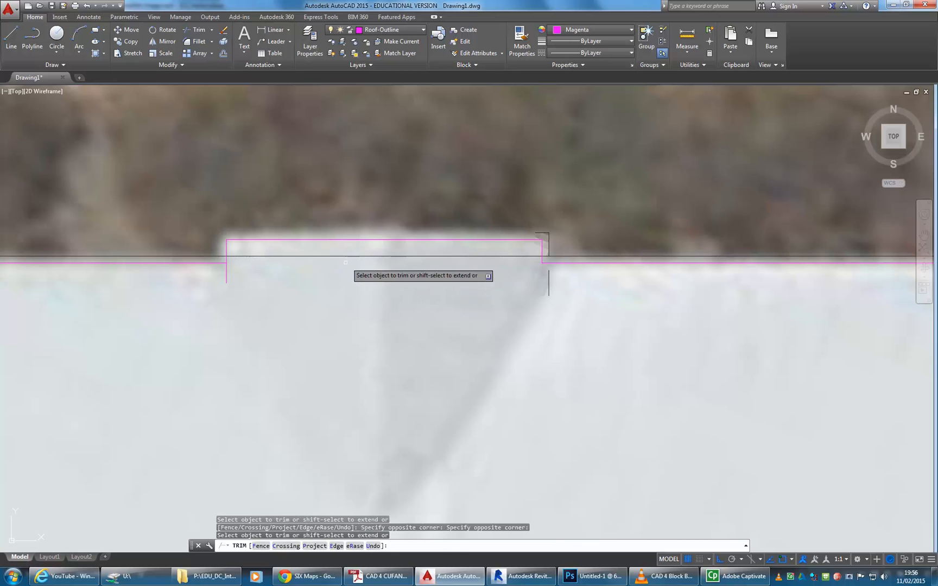
pyautogui.click(227, 276)
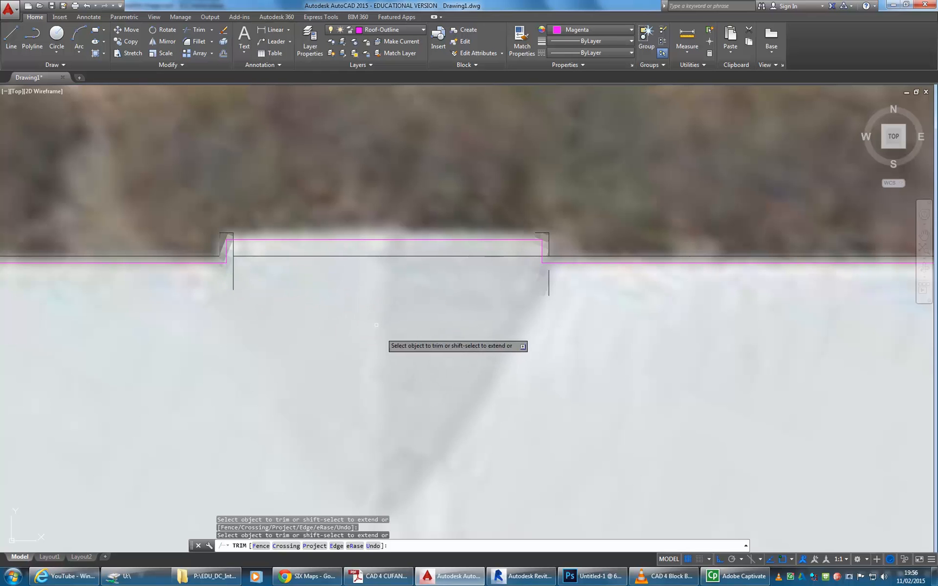
pyautogui.press('Return')
pyautogui.scroll(2, 319, 309)
pyautogui.moveTo(331, 312); pyautogui.dragTo(317, 312, button='middle')
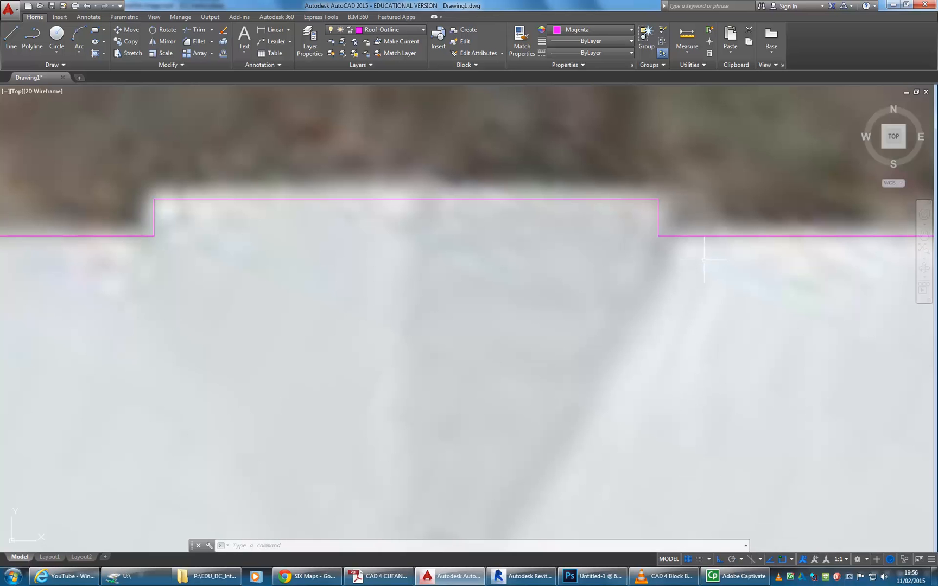
# Turn on polar tracking and set its angle increment to 45 degrees.
pyautogui.scroll(-4, 552, 288)
pyautogui.moveTo(492, 286); pyautogui.dragTo(447, 284, button='middle')
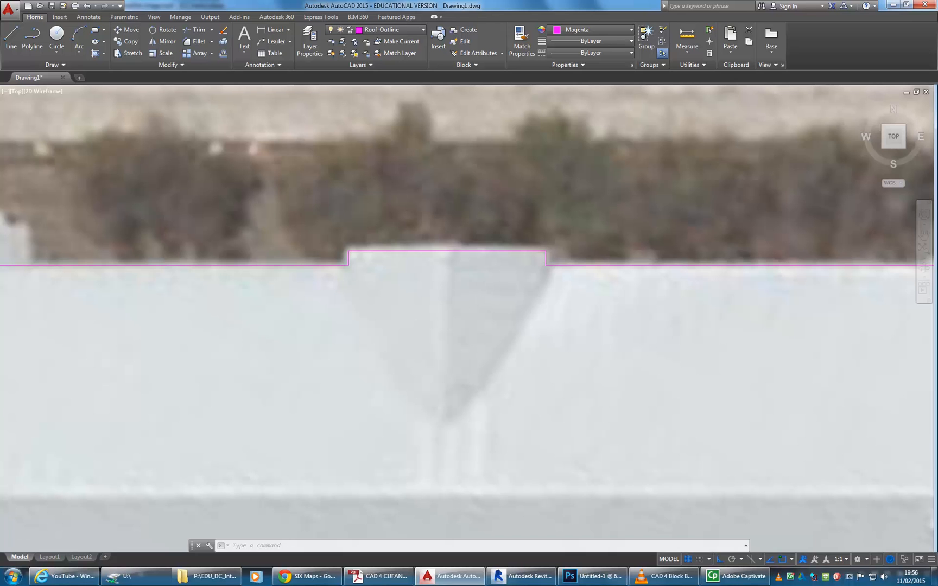
pyautogui.scroll(2, 476, 379)
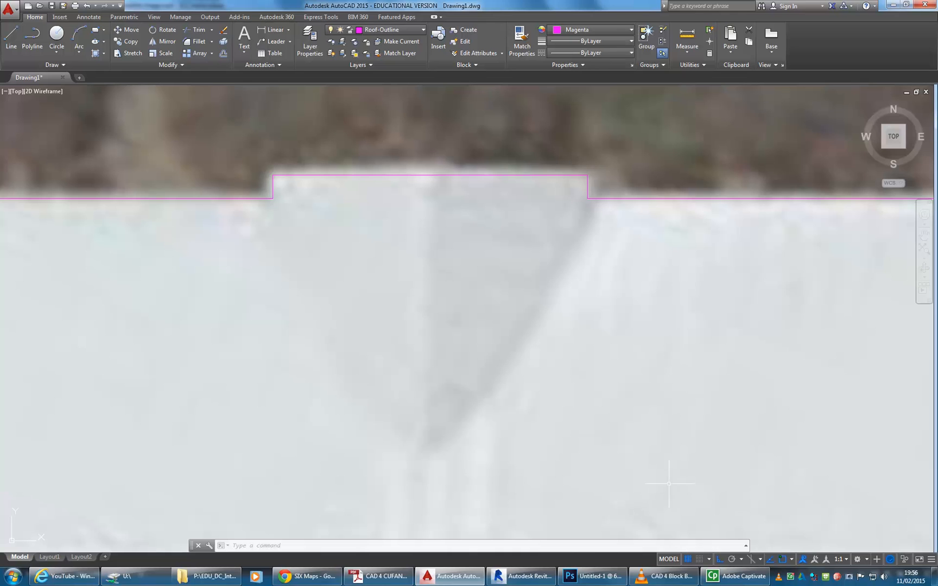
pyautogui.click(732, 560)
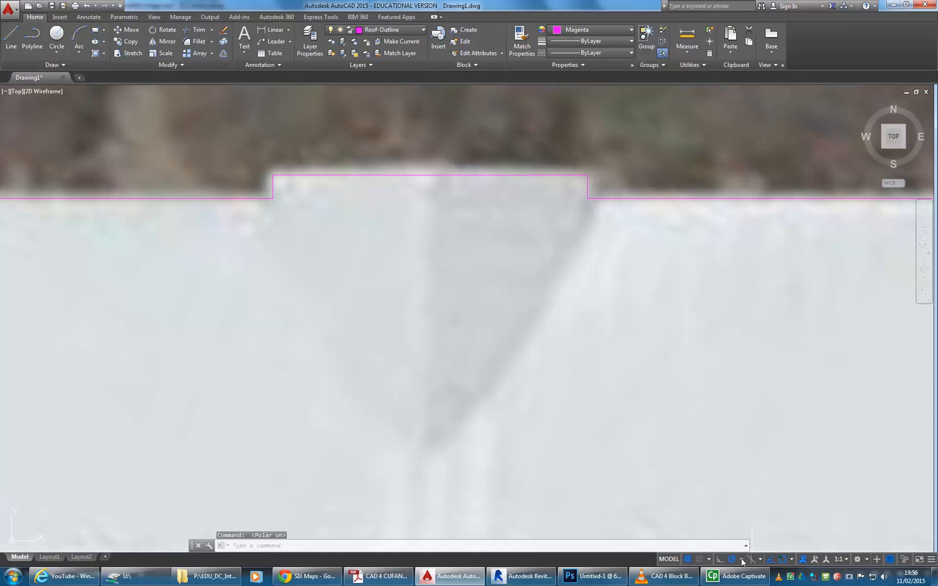
pyautogui.click(742, 560)
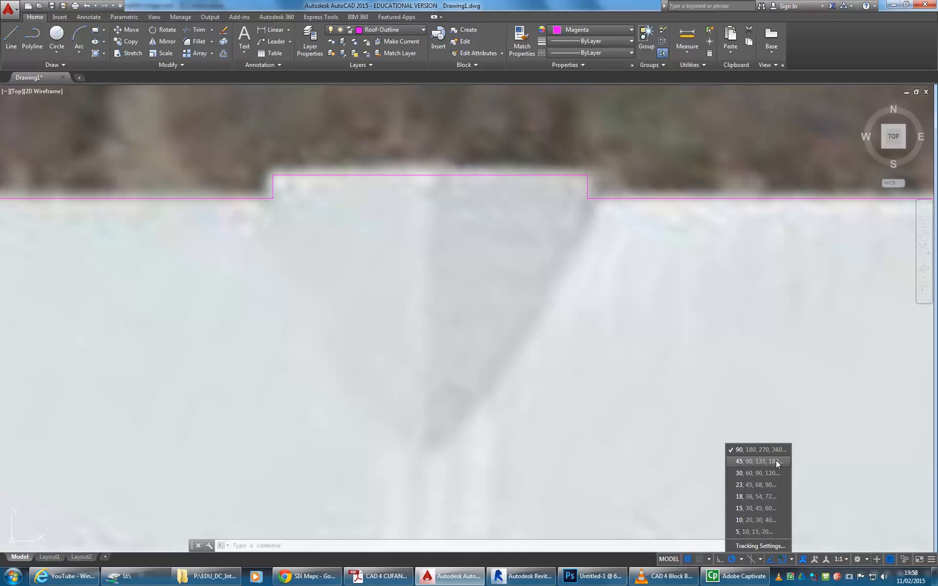
pyautogui.click(763, 461)
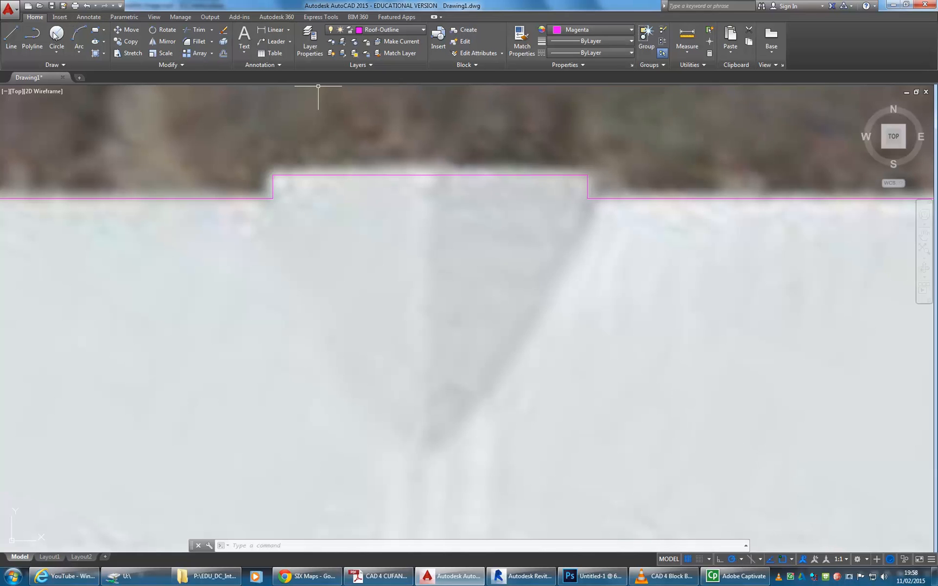
pyautogui.click(10, 37)
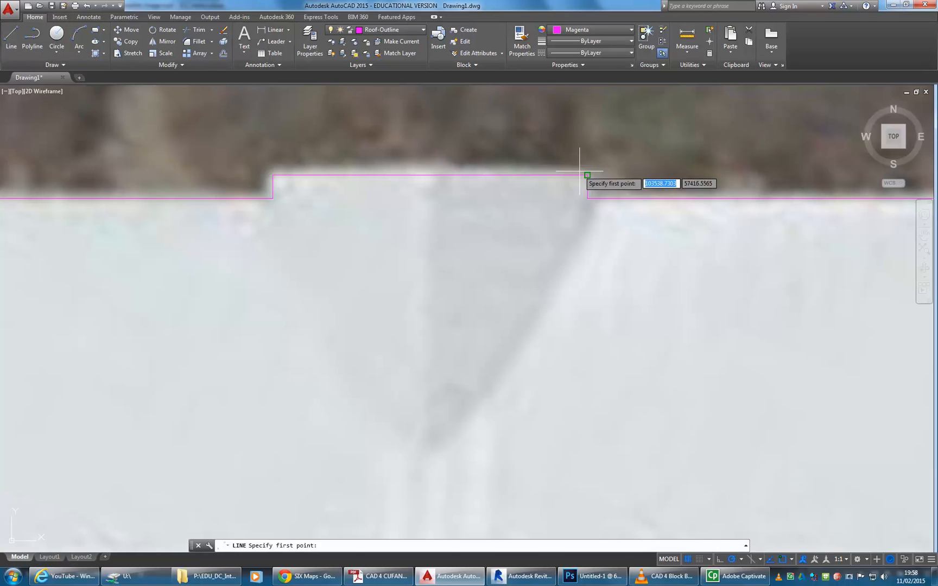
pyautogui.click(587, 198)
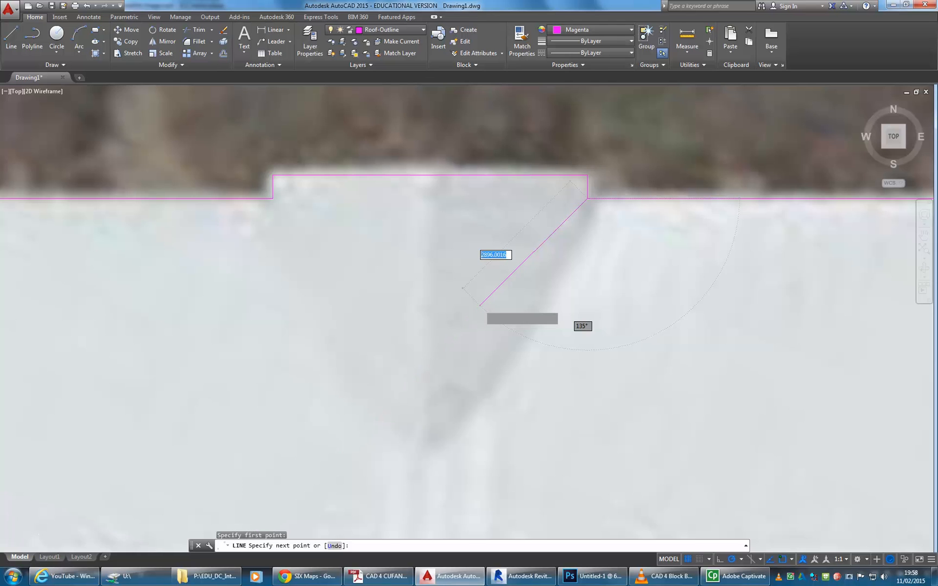
pyautogui.scroll(-2, 480, 304)
pyautogui.moveTo(479, 305); pyautogui.dragTo(511, 287, button='middle')
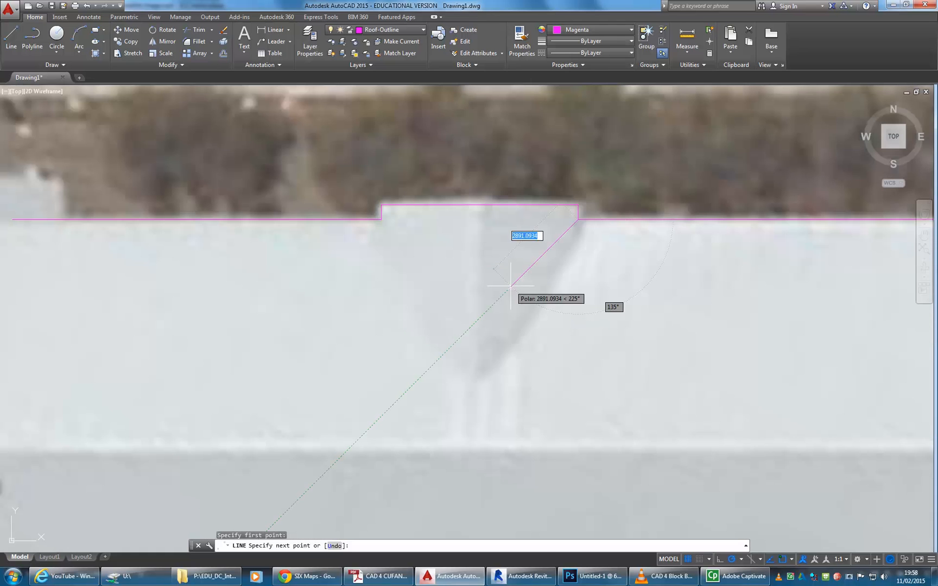
pyautogui.scroll(-1, 511, 286)
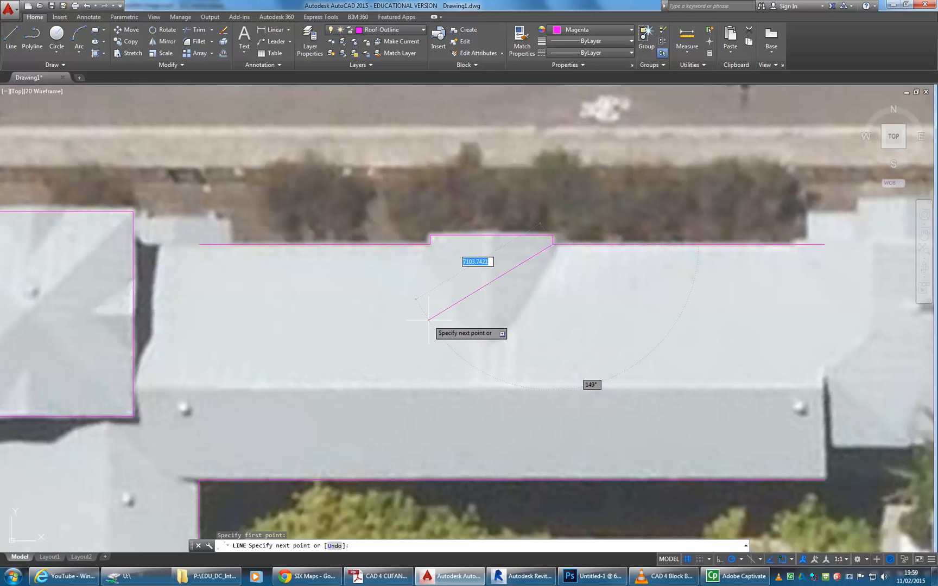
pyautogui.press('Escape')
pyautogui.moveTo(375, 296); pyautogui.dragTo(636, 291, button='middle')
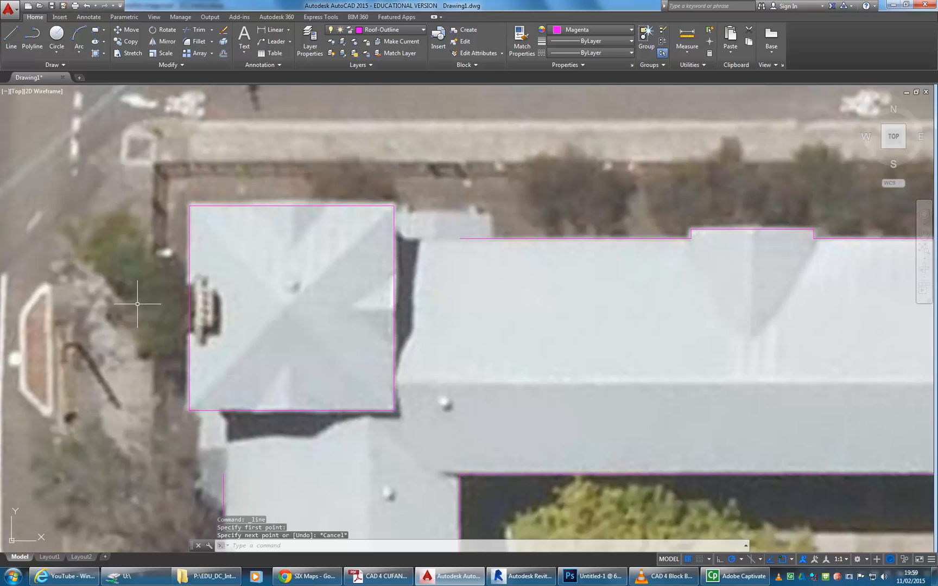
pyautogui.scroll(2, 142, 302)
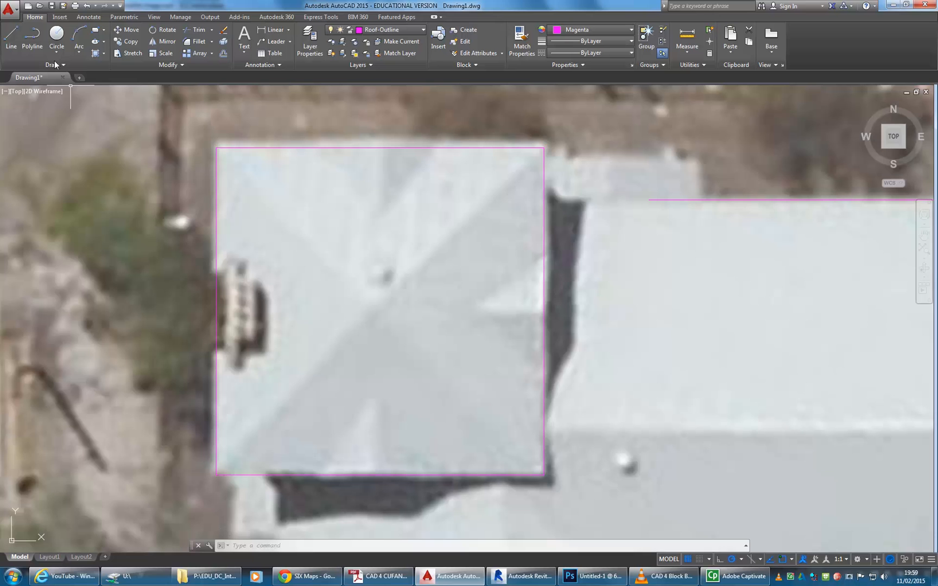
pyautogui.click(11, 35)
pyautogui.click(431, 141)
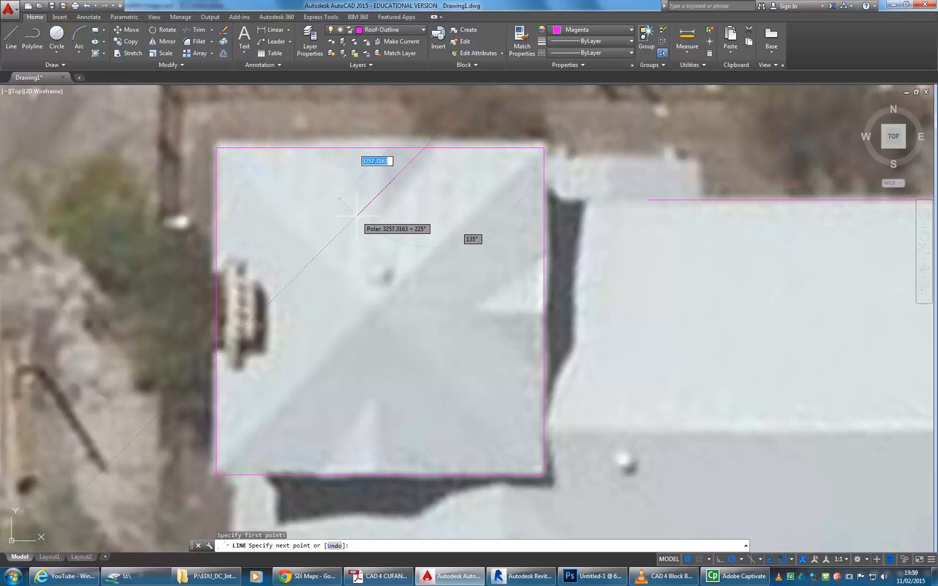
pyautogui.rightClick(402, 188)
pyautogui.click(423, 195)
pyautogui.moveTo(646, 248); pyautogui.dragTo(394, 272, button='middle')
pyautogui.scroll(-2, 646, 242)
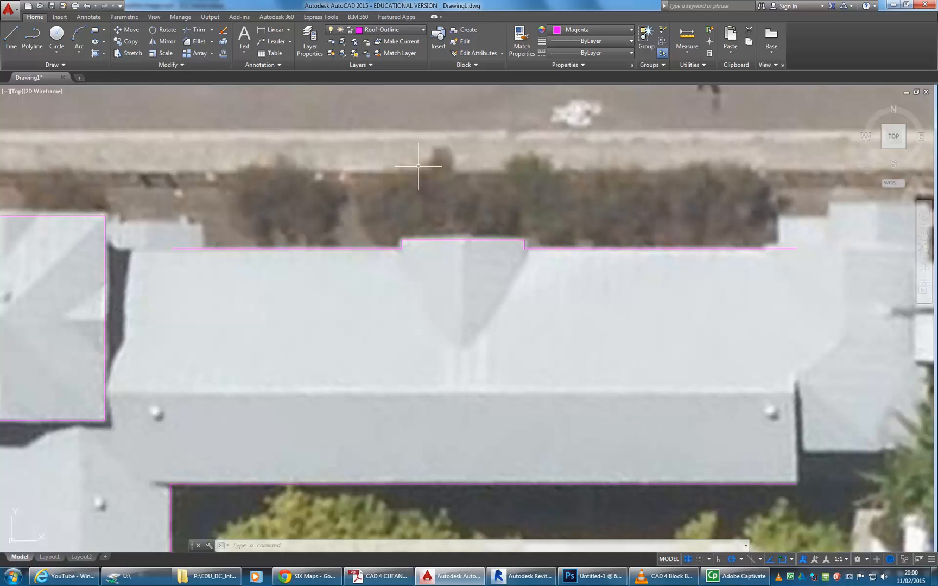
pyautogui.click(11, 38)
pyautogui.scroll(4, 513, 289)
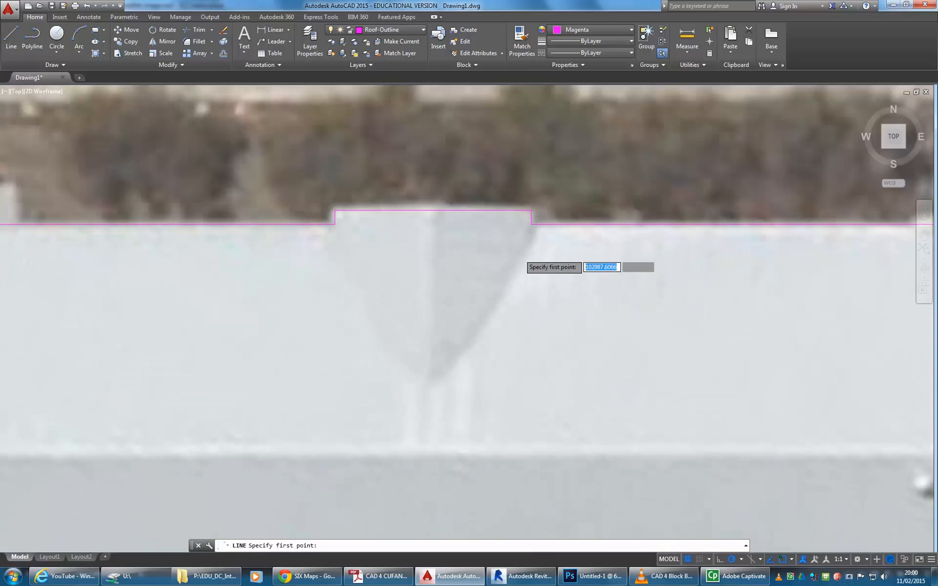
pyautogui.click(538, 207)
pyautogui.scroll(-2, 436, 413)
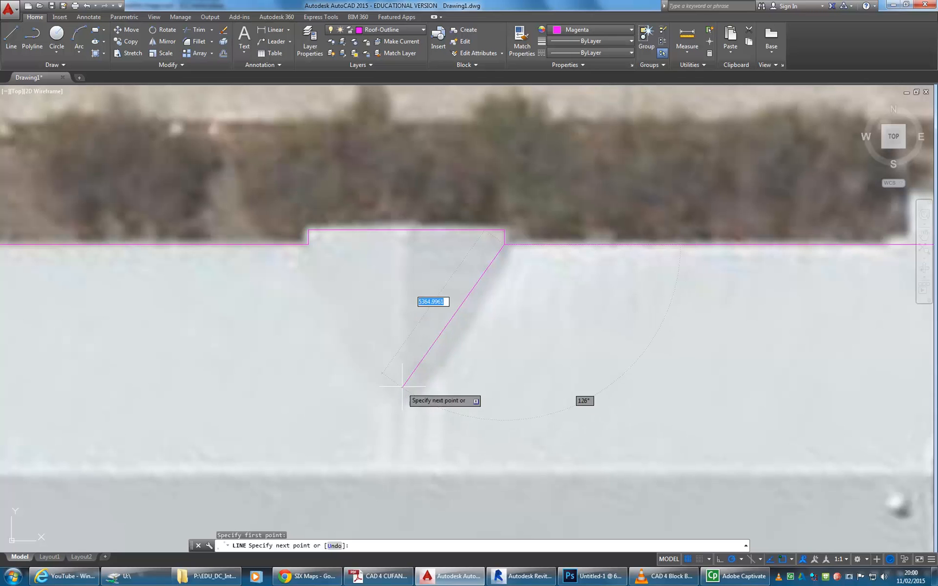
pyautogui.rightClick(409, 359)
pyautogui.click(434, 361)
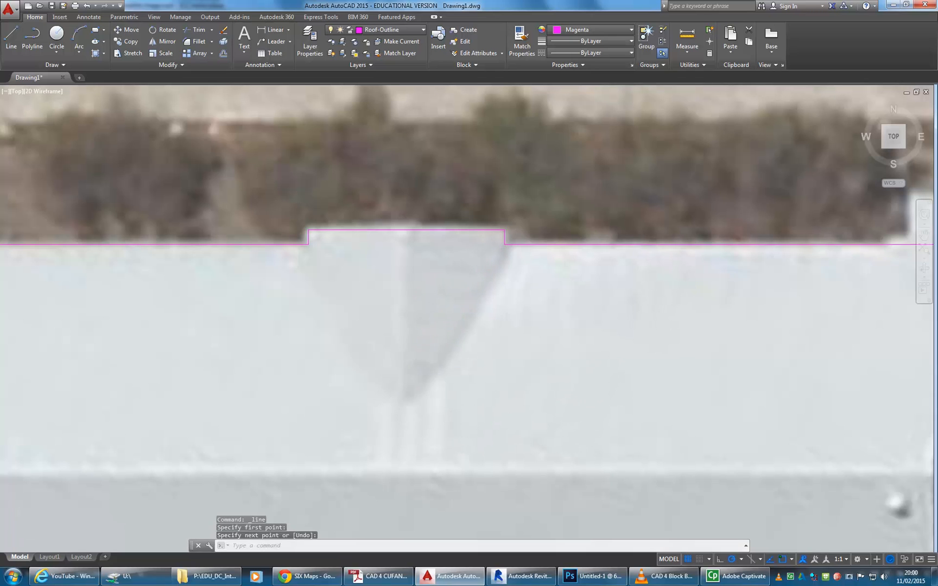
pyautogui.scroll(5, 510, 274)
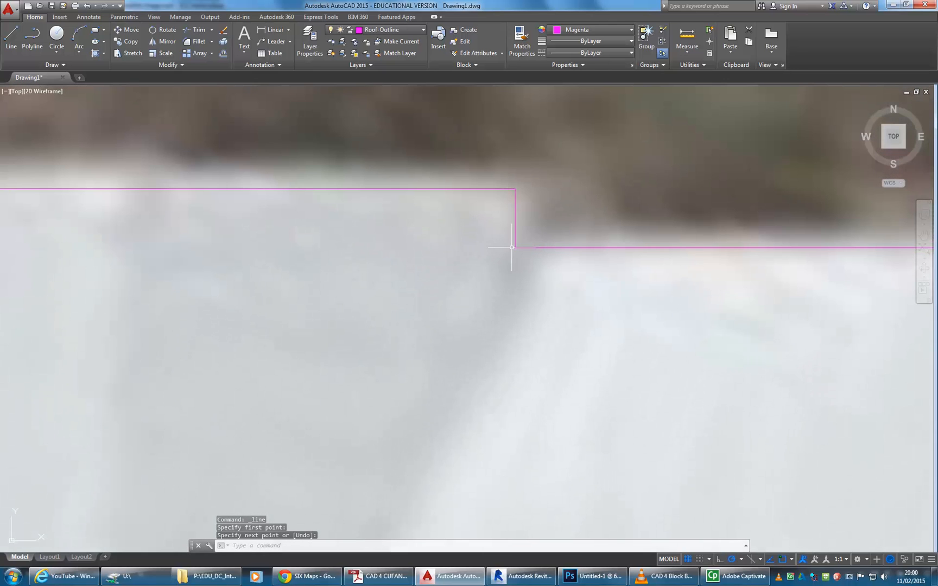
pyautogui.scroll(-2, 502, 261)
pyautogui.scroll(-2, 484, 275)
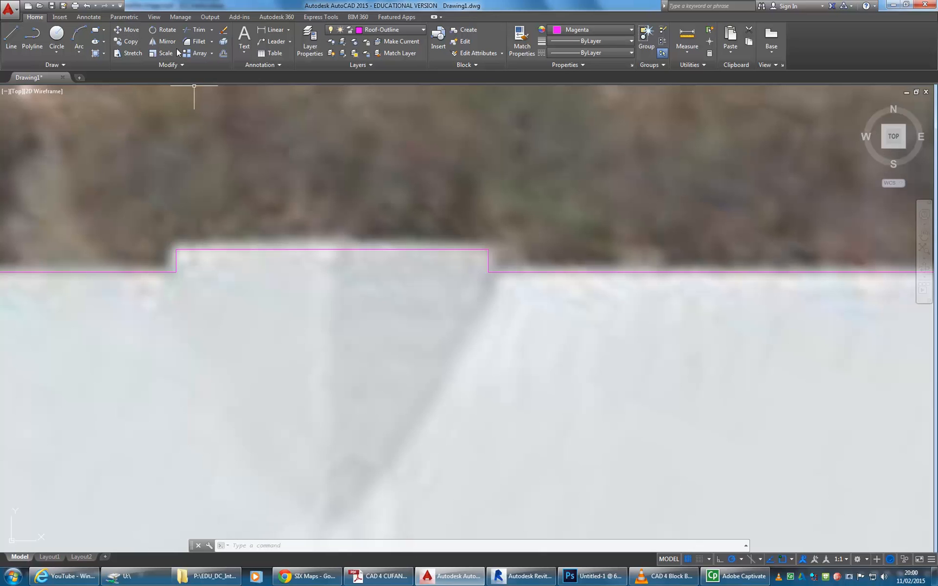
pyautogui.click(223, 53)
pyautogui.write('1')
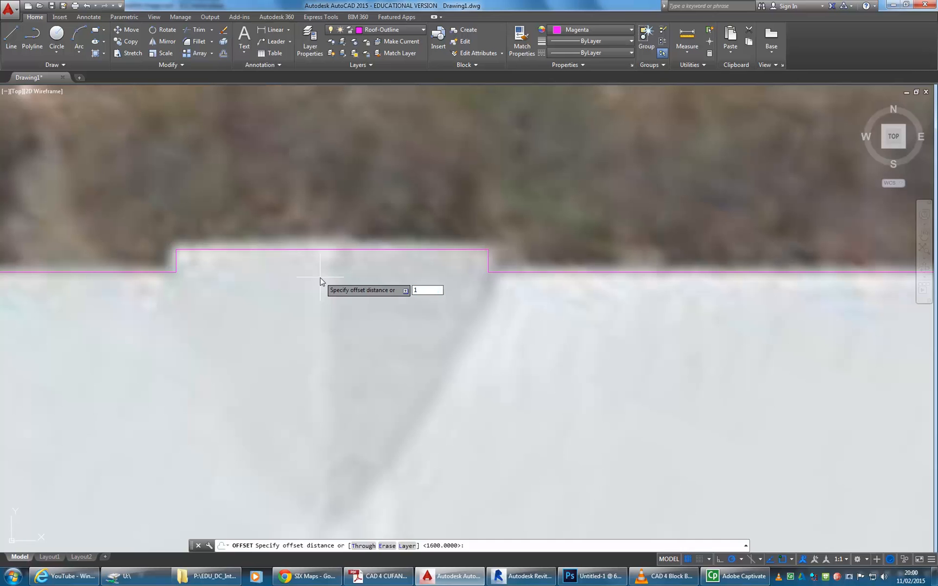
pyautogui.press('Escape')
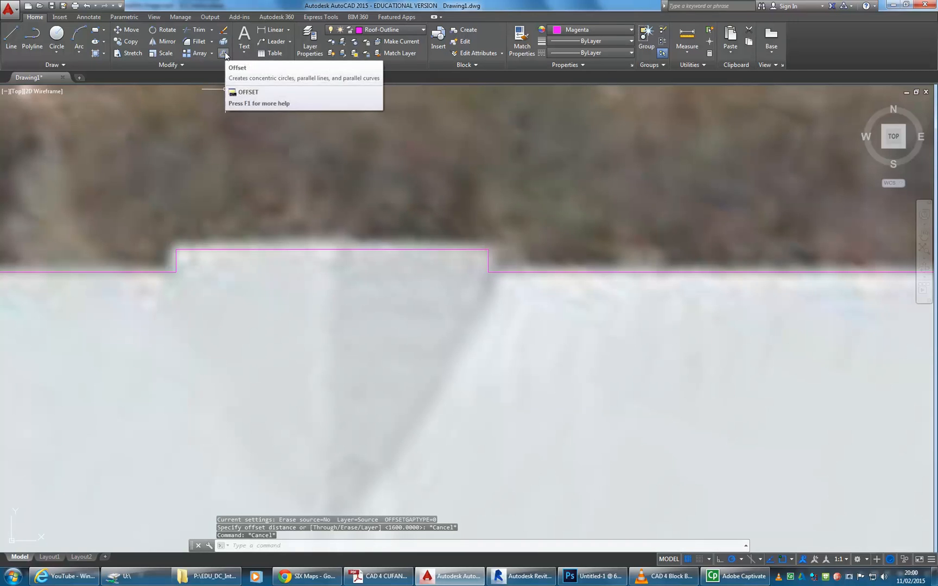
# Offset the small gable's north edge and east side 100 units inward.
pyautogui.click(224, 53)
pyautogui.write('100')
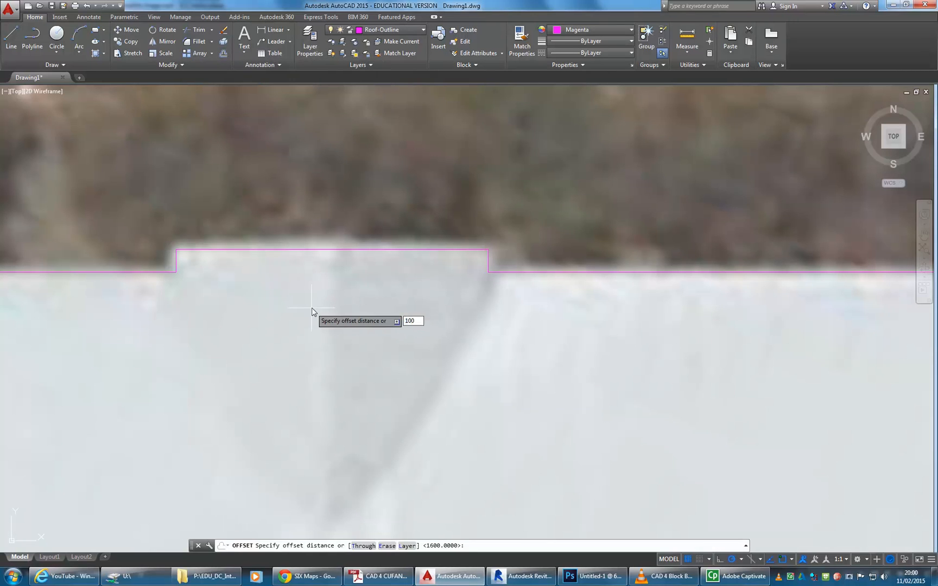
pyautogui.press('Return')
pyautogui.click(383, 250)
pyautogui.click(377, 239)
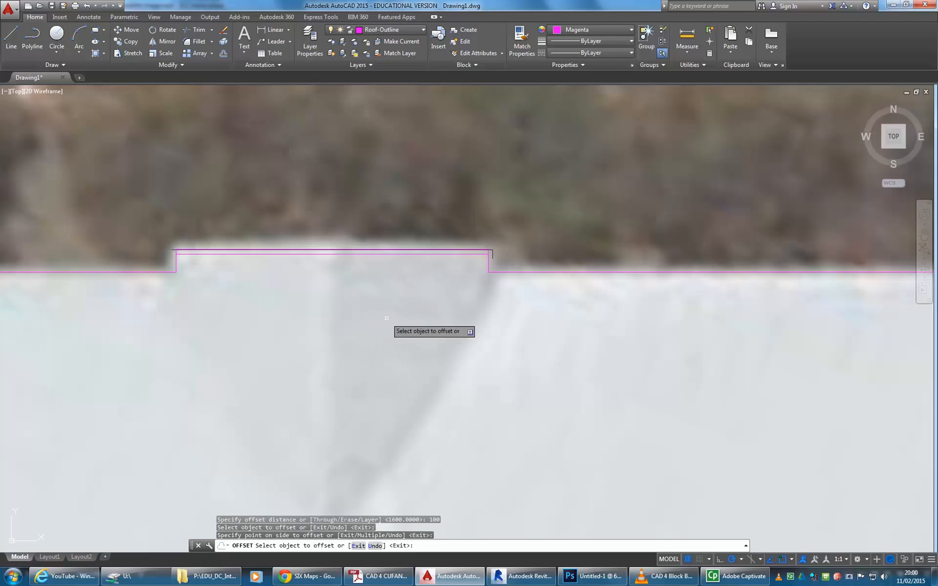
pyautogui.click(488, 266)
pyautogui.click(483, 267)
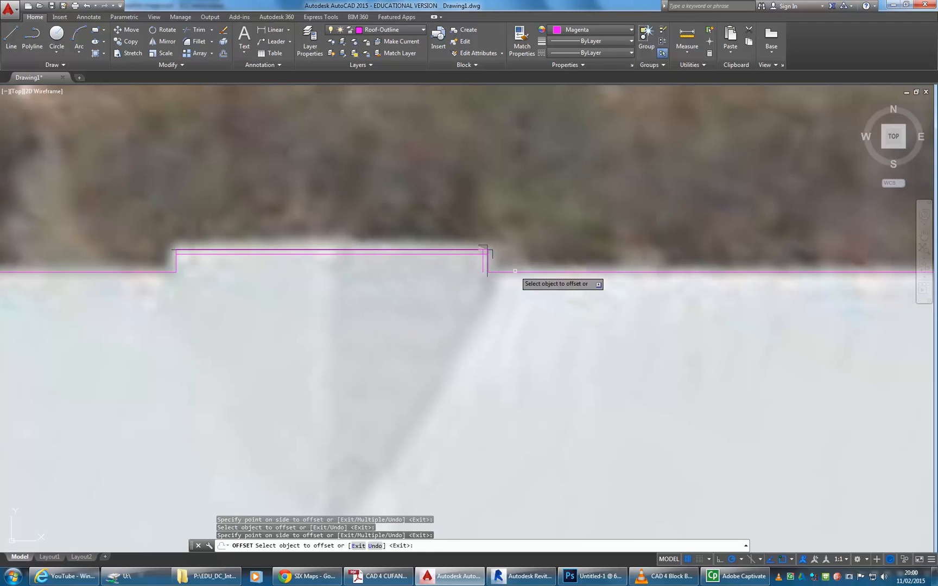
# Offset the street-side roof lines on both sides of the gable and the gable's west side 100 units inward.
pyautogui.click(515, 270)
pyautogui.click(522, 310)
pyautogui.click(142, 271)
pyautogui.click(154, 279)
pyautogui.click(176, 260)
pyautogui.click(191, 265)
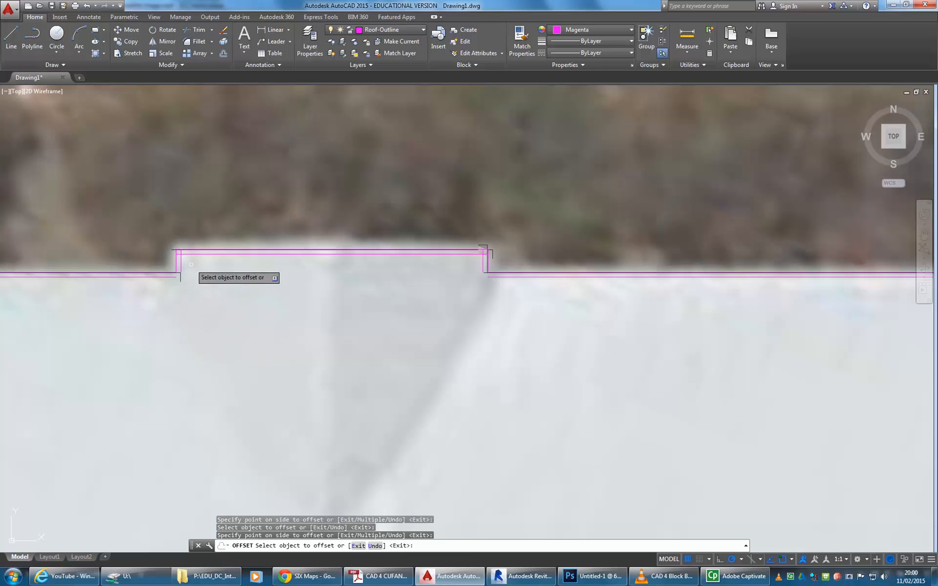
# Offset the north wing's courtyard-side roof edge 100 units inward, towards the ridge.
pyautogui.moveTo(168, 298)
pyautogui.mouseDown(button='middle')
pyautogui.moveTo(429, 320)
pyautogui.moveTo(465, 292)
pyautogui.mouseUp(button='middle')
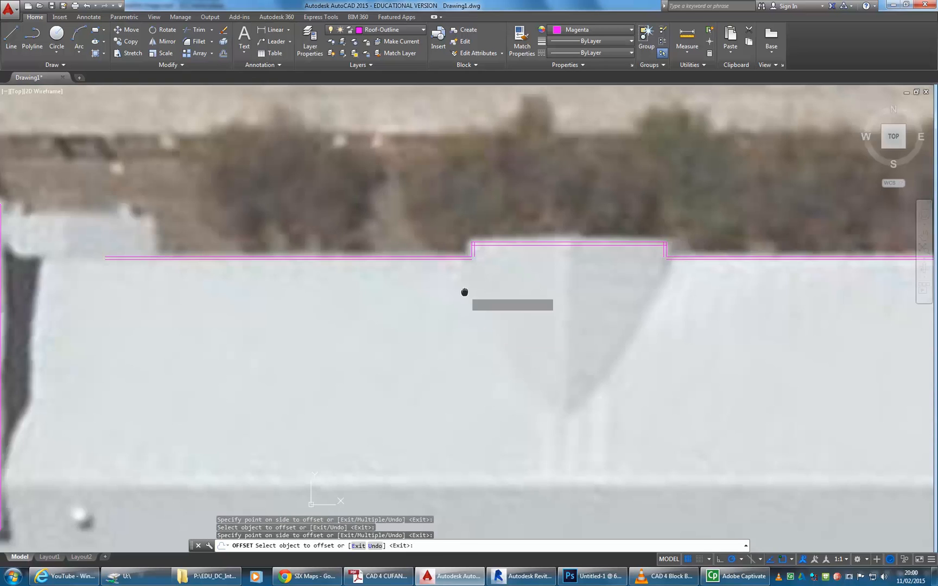
pyautogui.scroll(-2, 459, 379)
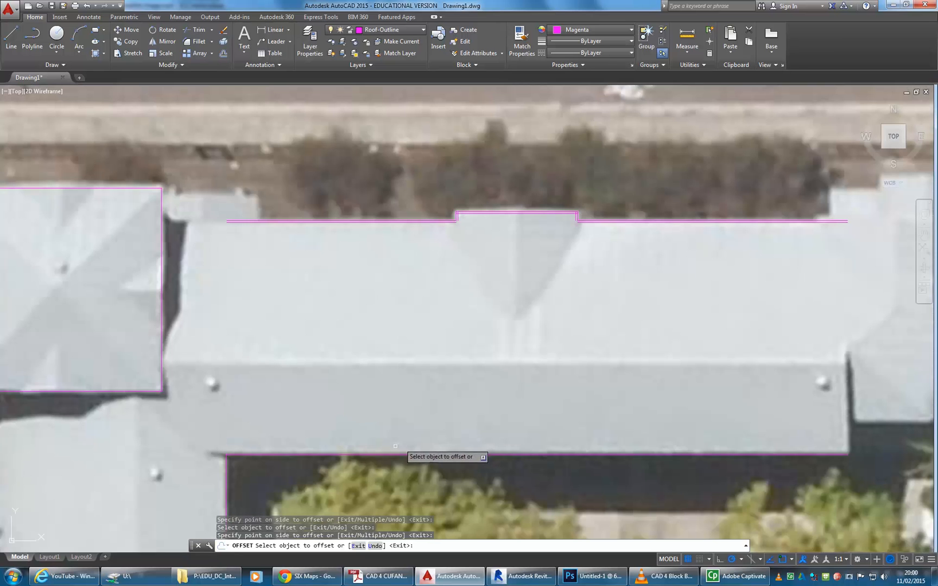
pyautogui.click(354, 454)
pyautogui.click(357, 420)
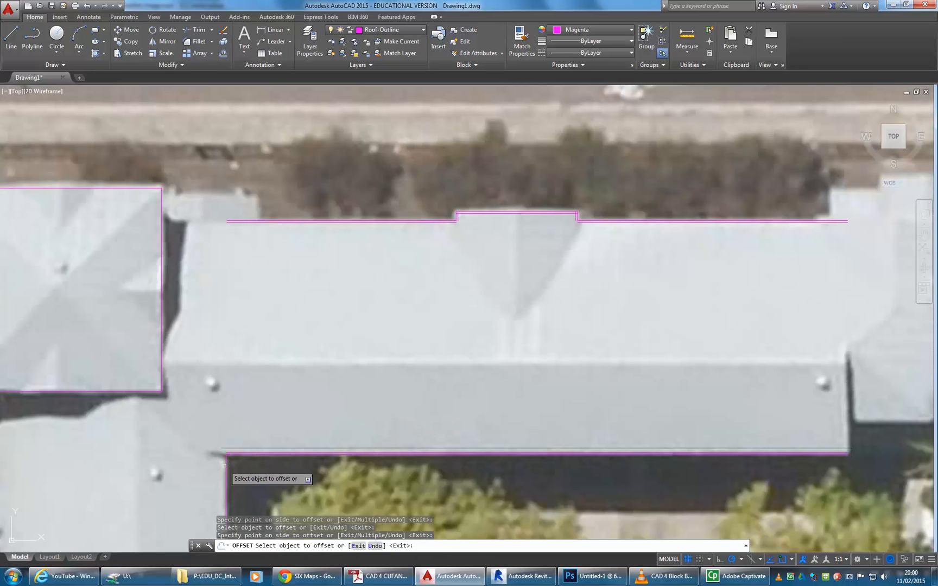
# Offset the west wing's outer roof edge 100 units inward and finish the offset command.
pyautogui.moveTo(192, 444); pyautogui.dragTo(377, 374, button='middle')
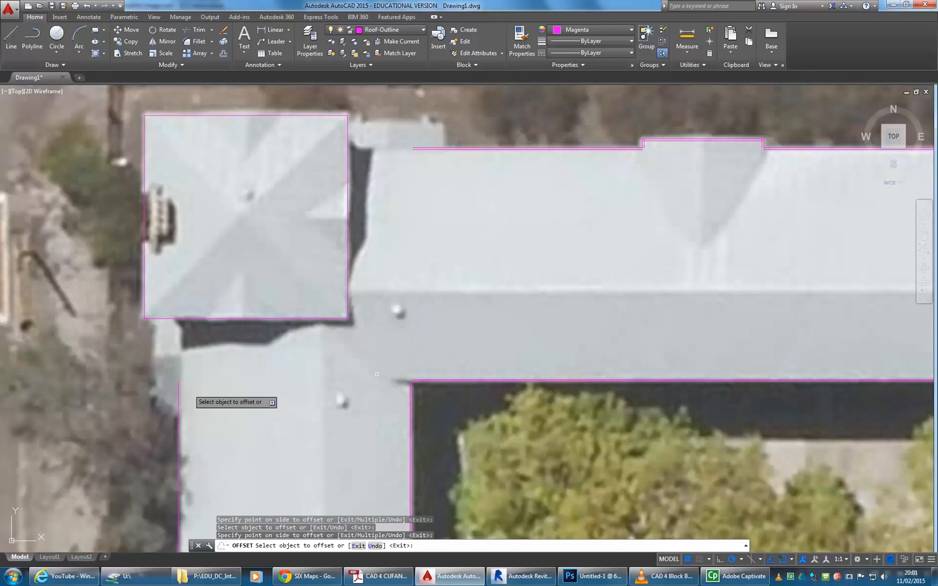
pyautogui.click(178, 400)
pyautogui.click(217, 400)
pyautogui.rightClick(382, 187)
pyautogui.click(421, 195)
# Fillet the gable's inner east side at radius 0 with the inner street-side roof line and the inner north edge.
pyautogui.moveTo(470, 218); pyautogui.dragTo(360, 264, button='middle')
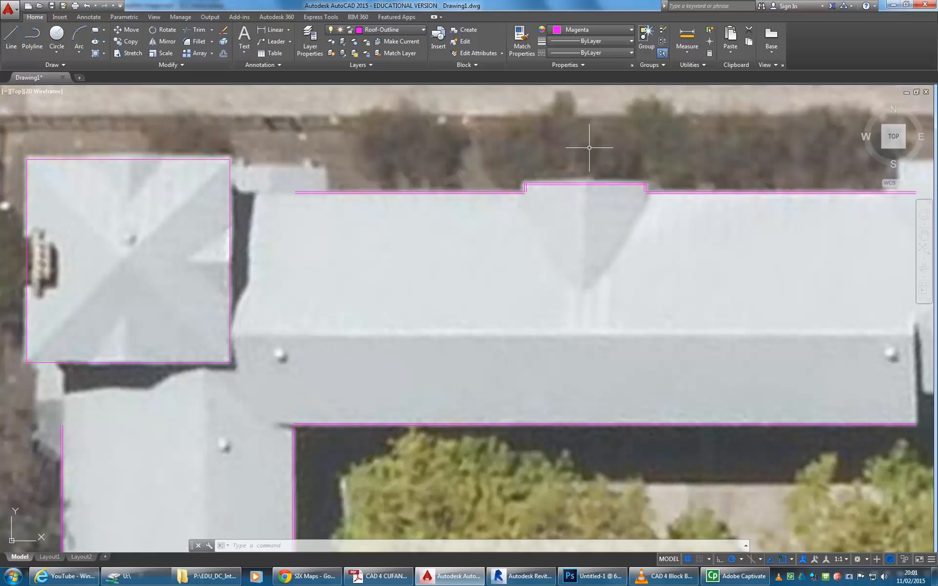
pyautogui.scroll(4, 621, 172)
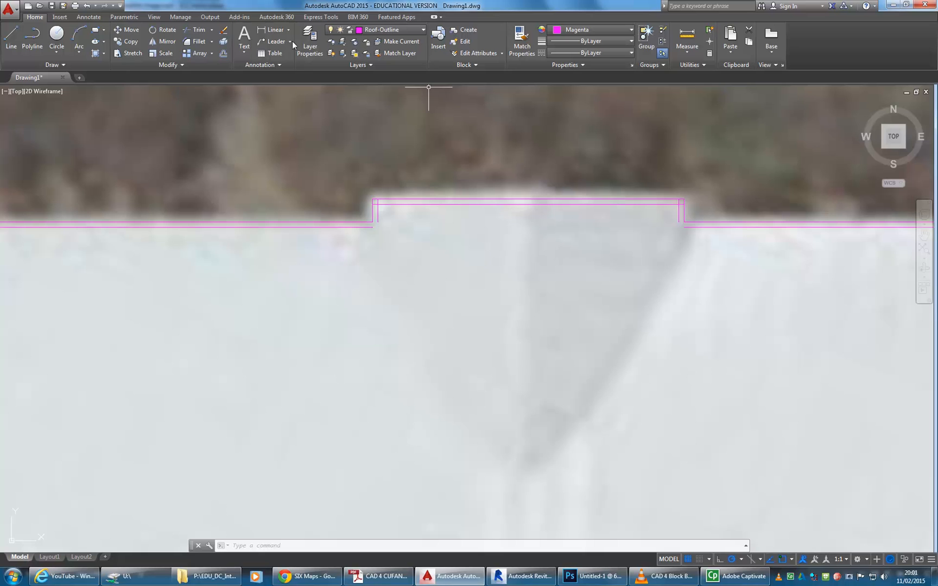
pyautogui.click(197, 41)
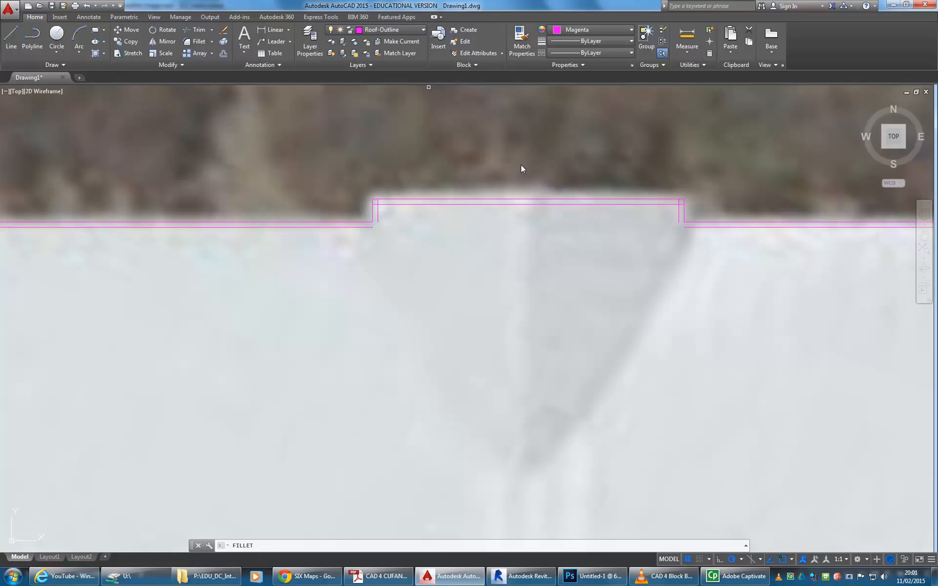
pyautogui.click(693, 227)
pyautogui.click(679, 215)
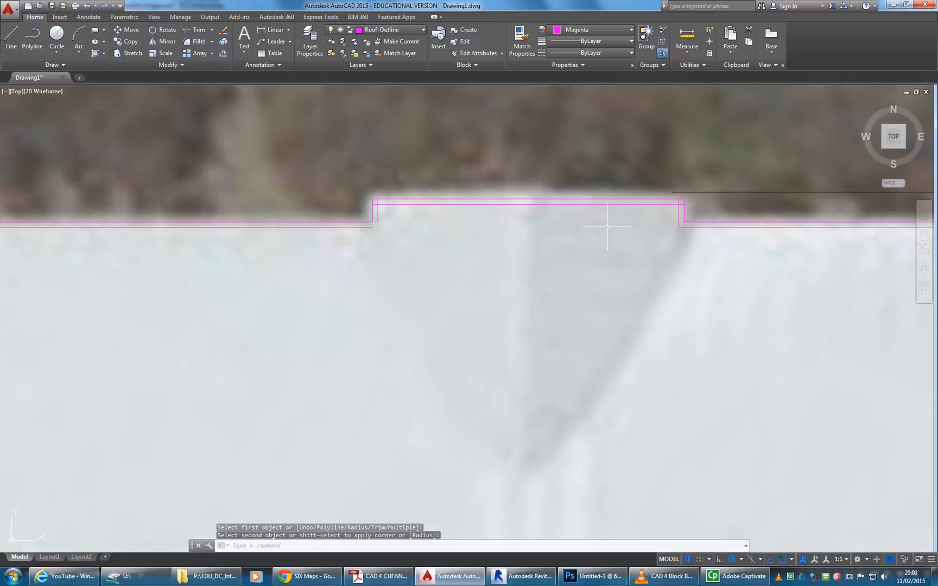
pyautogui.press('Return')
pyautogui.click(679, 215)
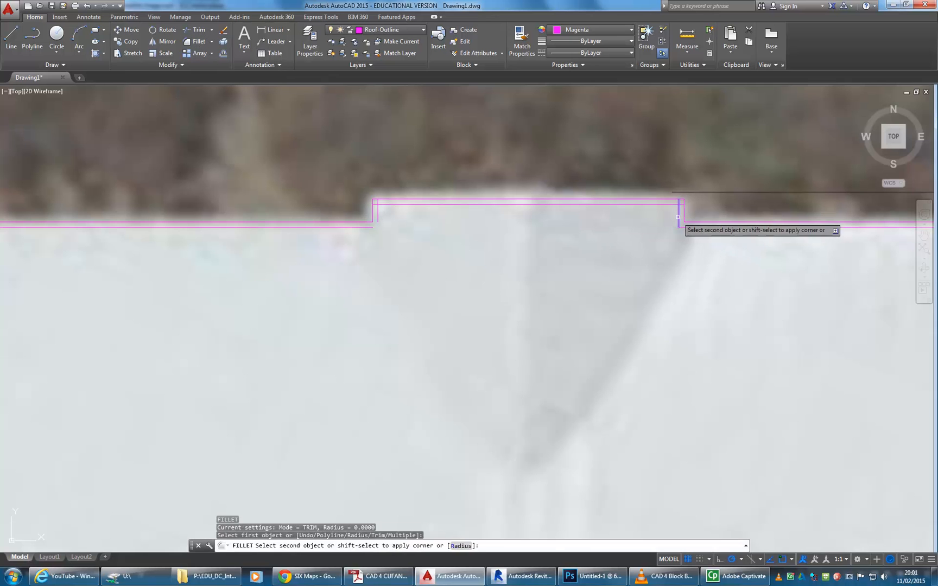
pyautogui.click(700, 222)
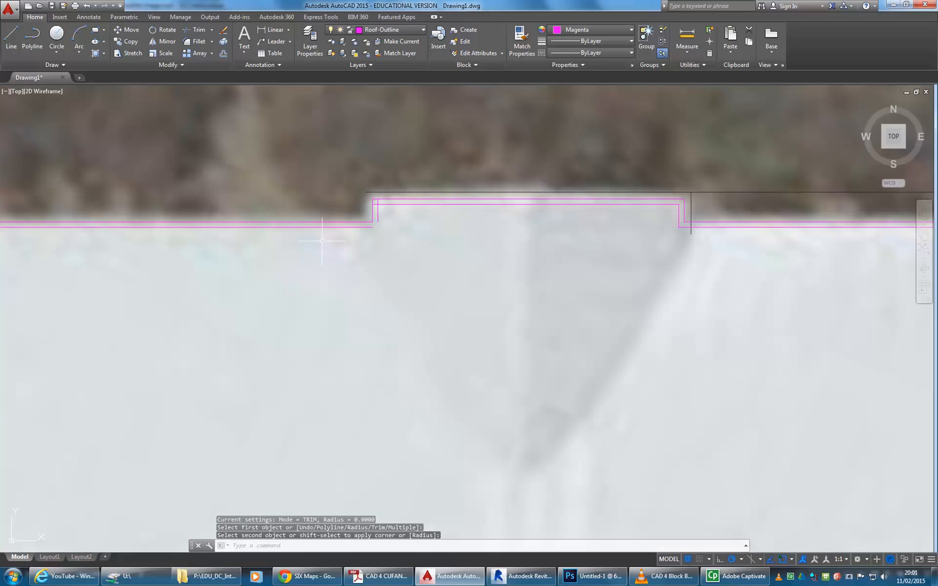
# Fillet the gable's inner west side at radius 0 with the inner north edge and the inner street-side roof line.
pyautogui.press('Return')
pyautogui.click(386, 205)
pyautogui.click(378, 215)
pyautogui.press('Return')
pyautogui.click(380, 218)
pyautogui.click(367, 228)
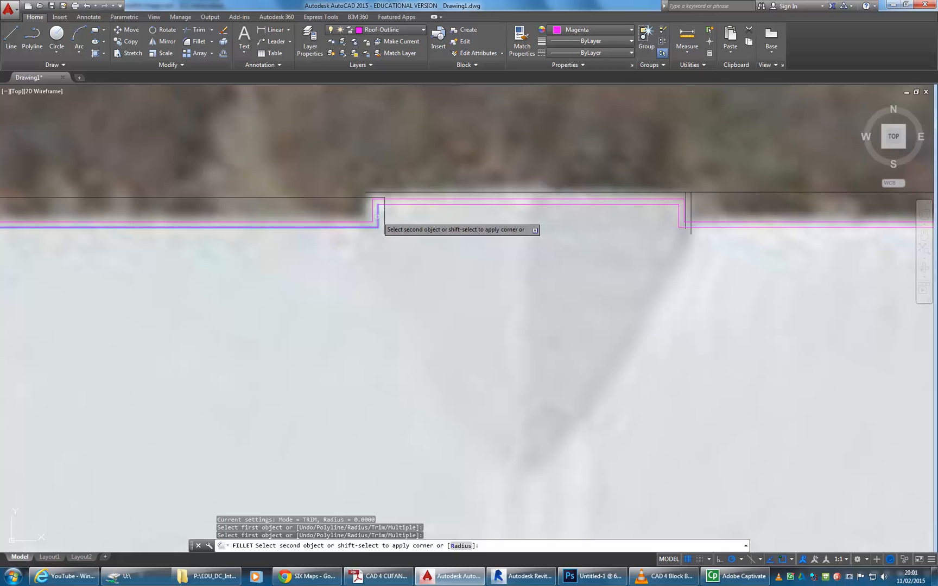
pyautogui.click(377, 216)
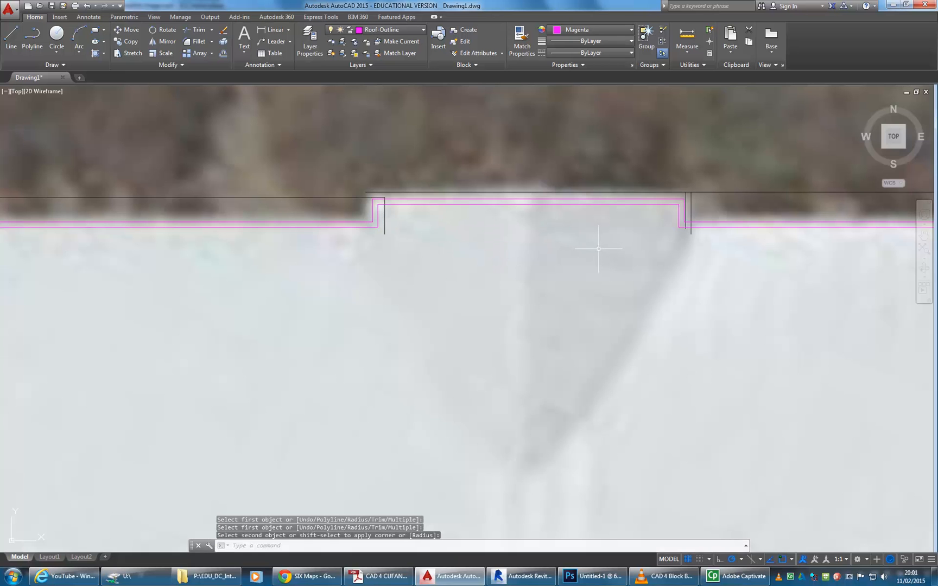
# Draw the gable's ridge as a vertical line about 5190 units long from the inner north edge's midpoint to the gable's tip.
pyautogui.moveTo(598, 248); pyautogui.dragTo(563, 249, button='middle')
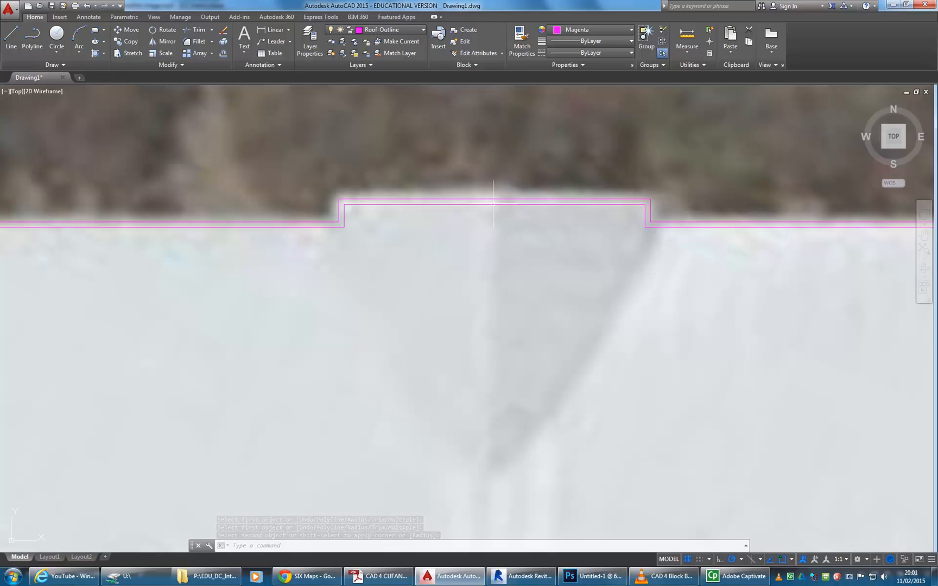
pyautogui.scroll(-2, 409, 304)
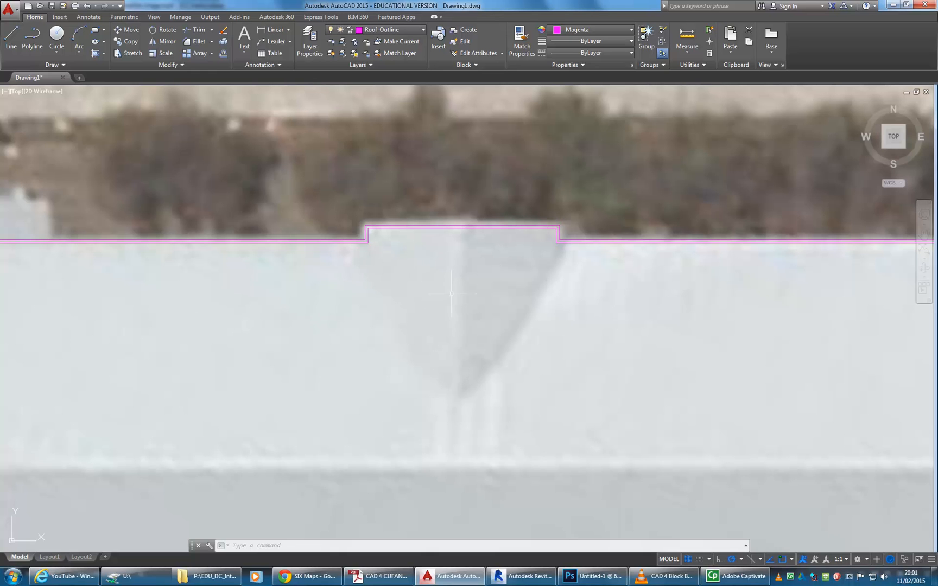
pyautogui.click(10, 49)
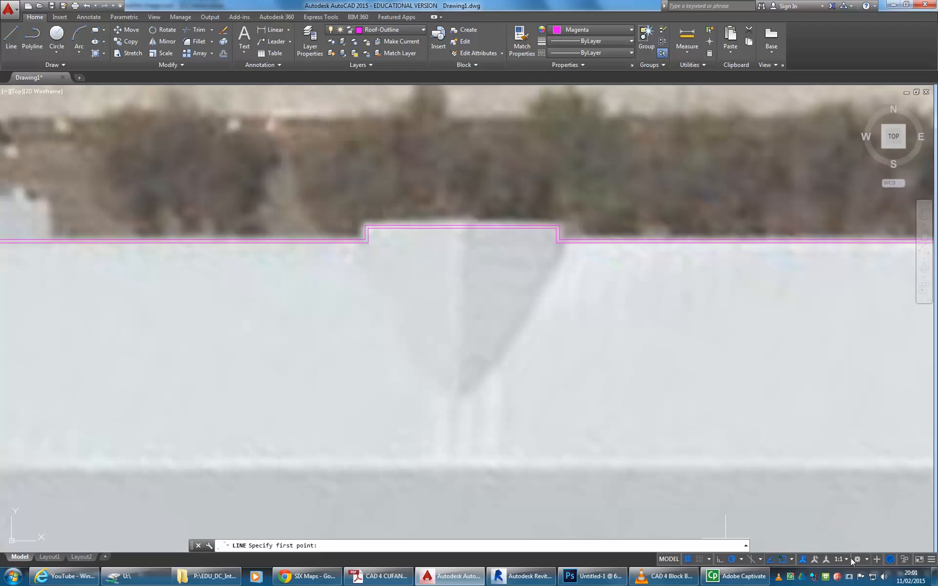
pyautogui.click(791, 559)
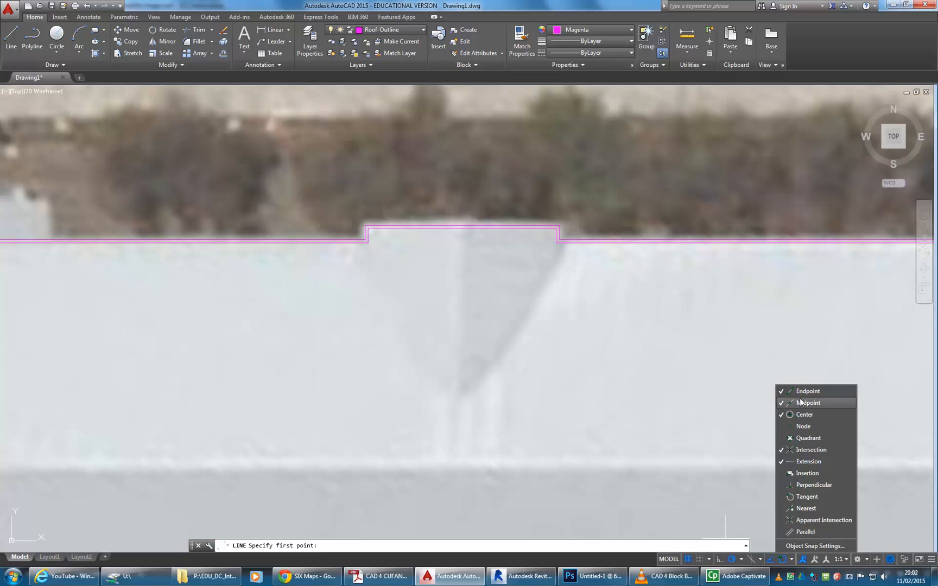
pyautogui.click(792, 560)
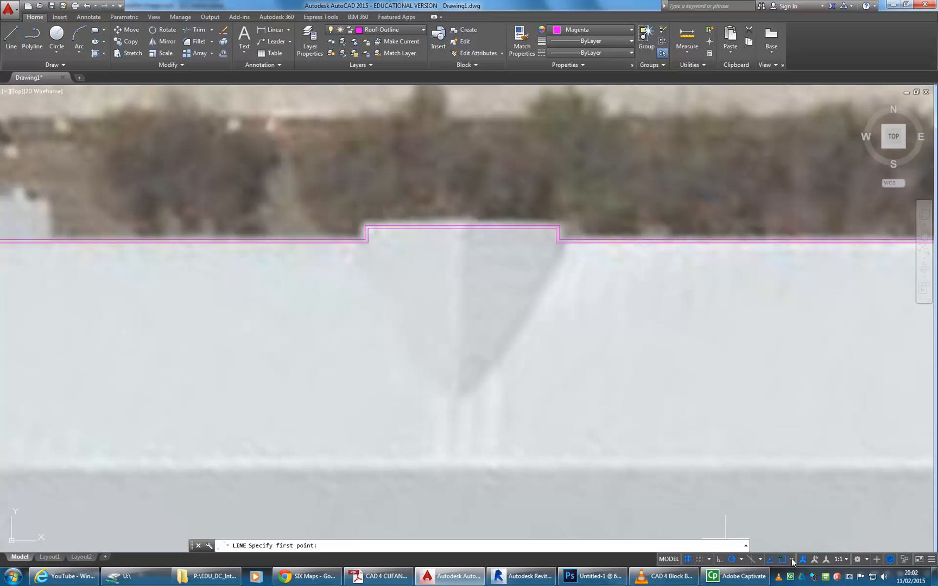
pyautogui.click(462, 228)
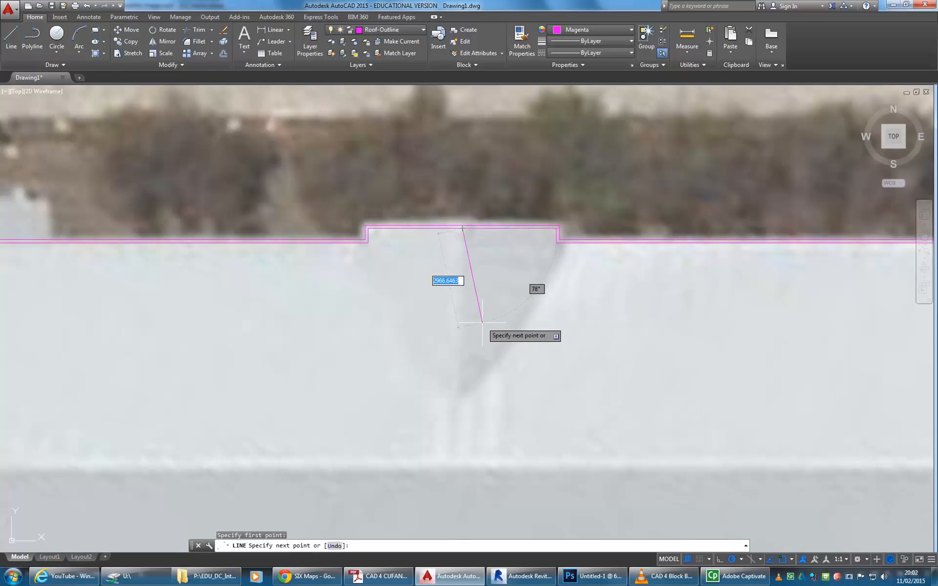
pyautogui.click(463, 397)
pyautogui.rightClick(428, 331)
pyautogui.click(441, 337)
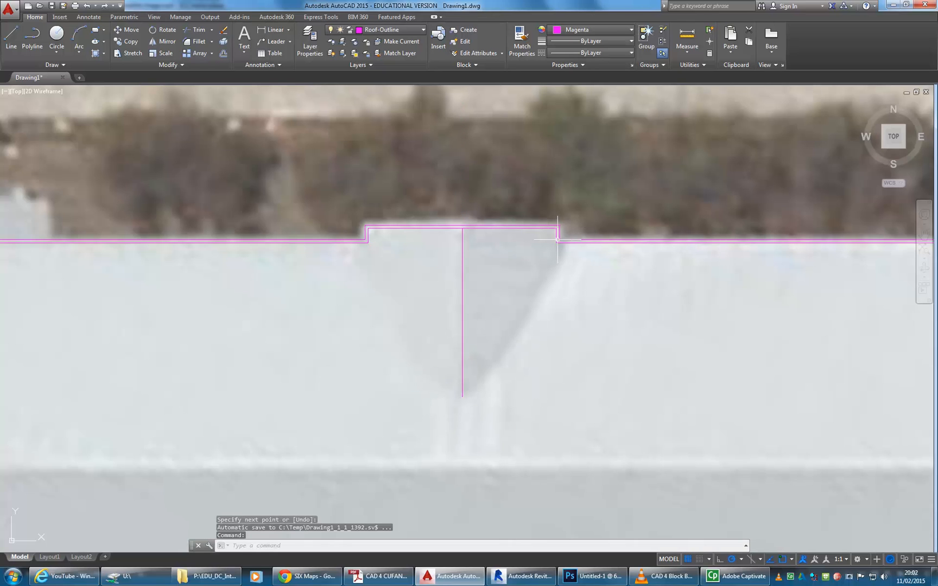
# Draw the gable's east valley line, about 6000 units long, from the inner east corner diagonally across the ridge near its lower end.
pyautogui.click(10, 38)
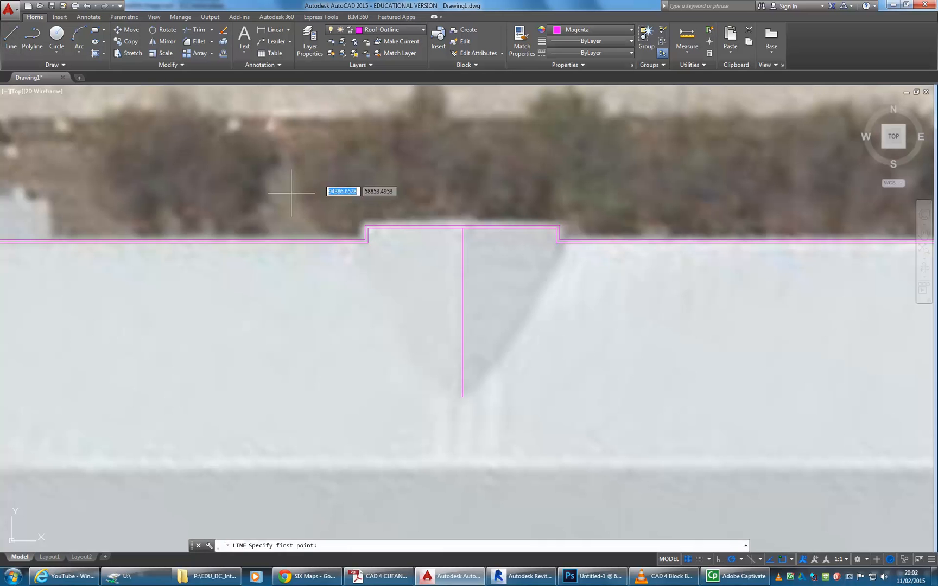
pyautogui.click(556, 242)
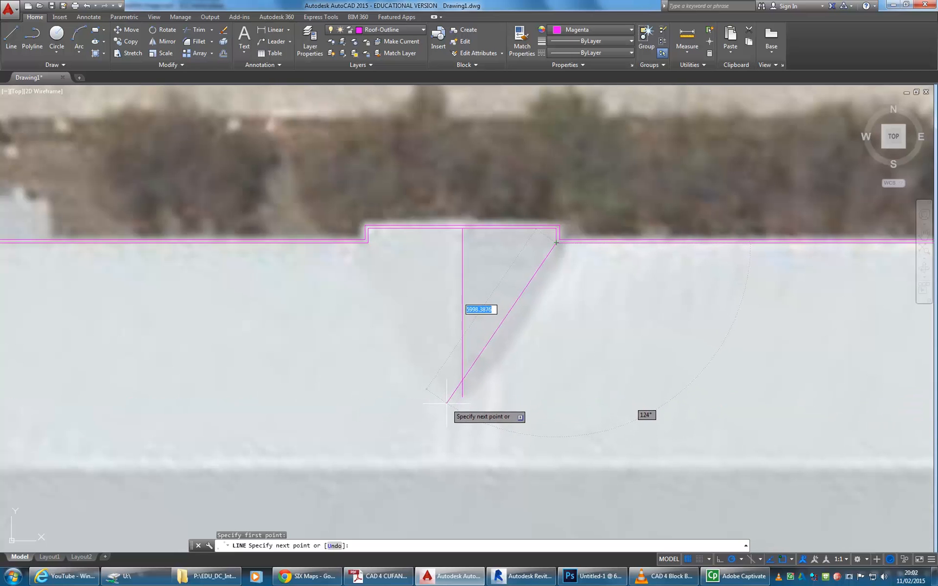
pyautogui.click(447, 404)
pyautogui.rightClick(473, 325)
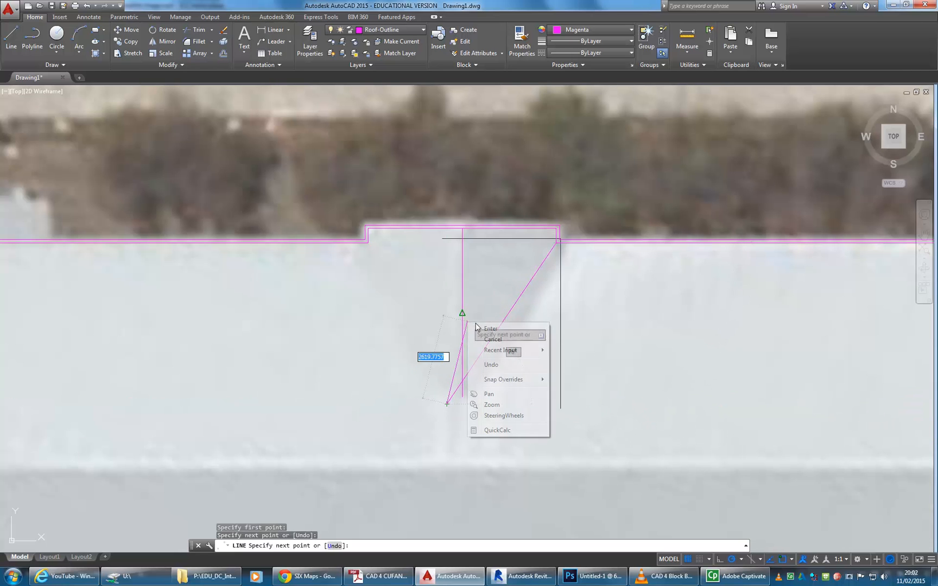
pyautogui.click(491, 330)
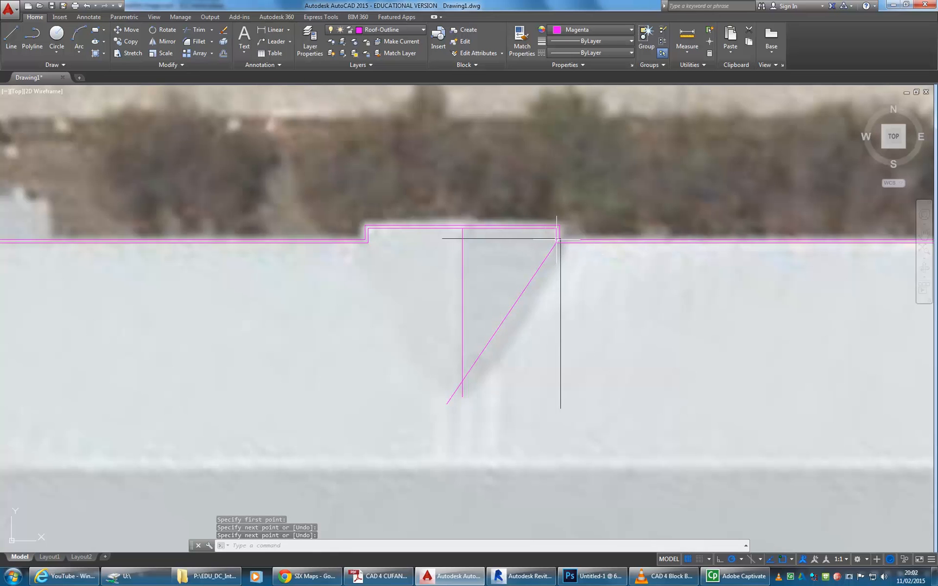
# Delete the inner offset line of the gable's north edge.
pyautogui.scroll(2, 482, 299)
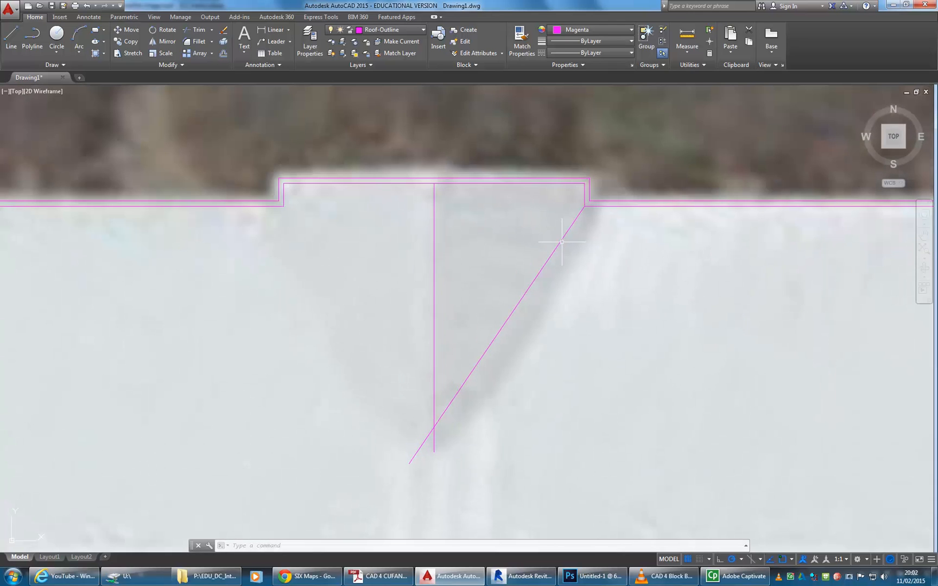
pyautogui.click(466, 185)
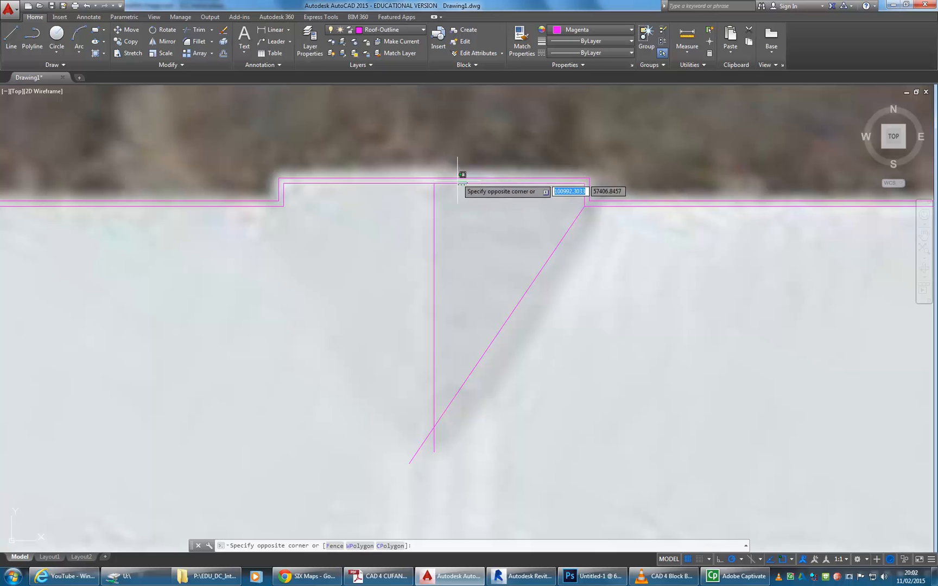
pyautogui.press('Escape')
pyautogui.press('Escape')
pyautogui.click(460, 185)
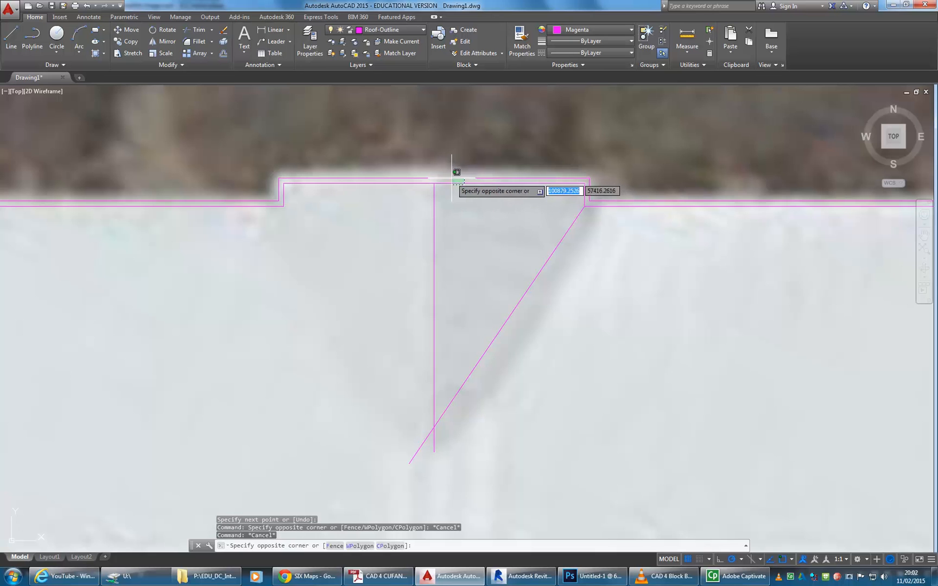
pyautogui.press('Escape')
pyautogui.click(449, 184)
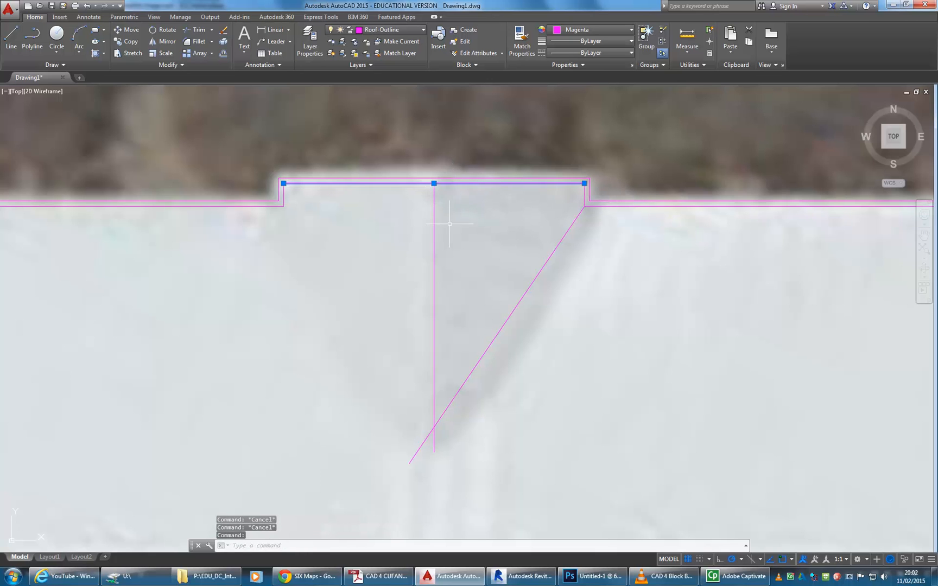
pyautogui.press('Escape')
# Stretch the north end of the gable's ridge line to the midpoint of the outer north edge.
pyautogui.click(434, 202)
pyautogui.click(434, 183)
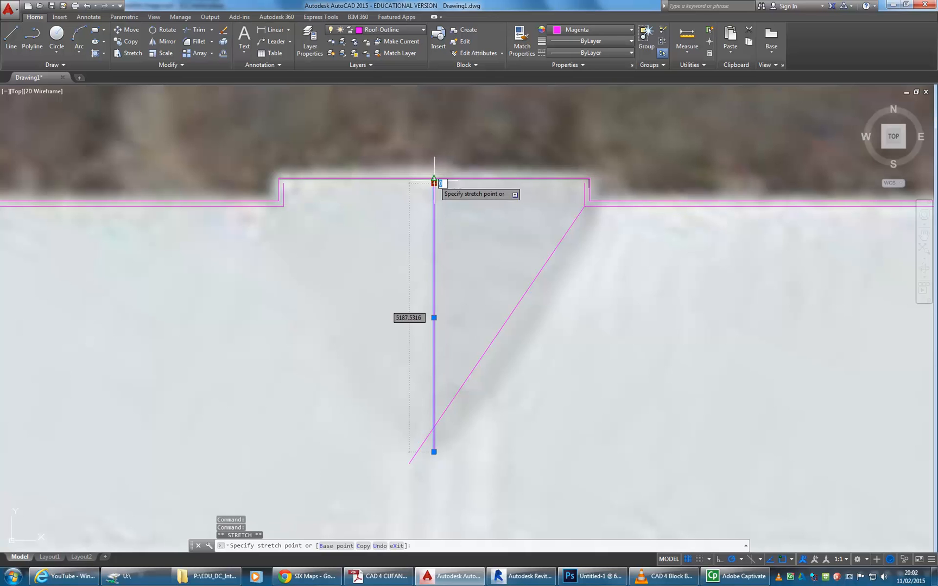
pyautogui.click(434, 178)
pyautogui.press('Escape')
# Stretch the north end of the gable's inner east side to the outer north edge.
pyautogui.click(586, 190)
pyautogui.click(585, 181)
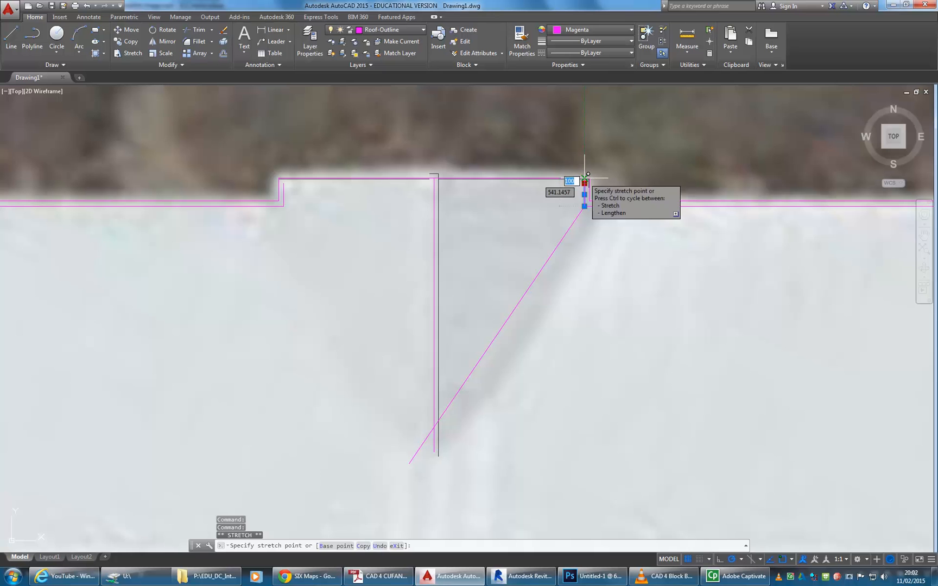
pyautogui.scroll(5, 584, 178)
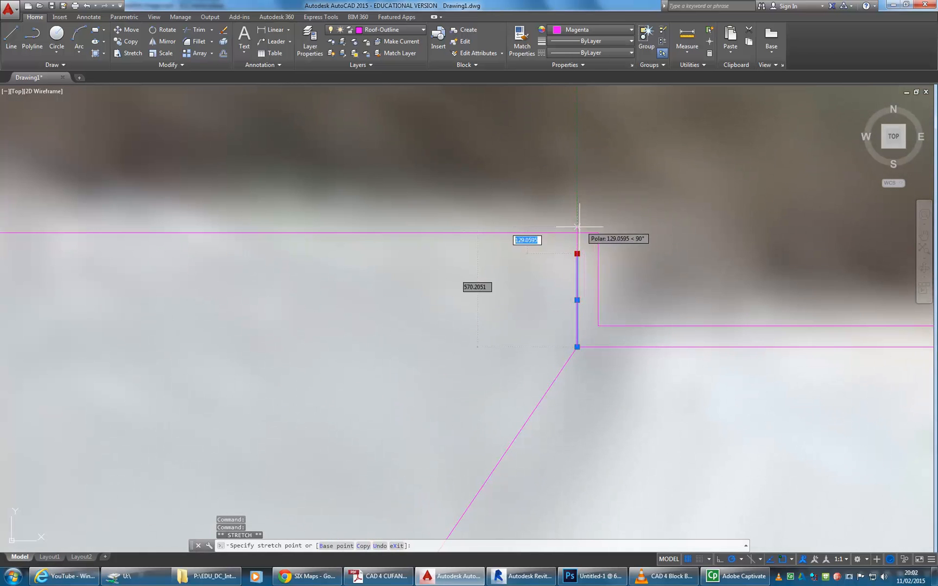
pyautogui.click(577, 233)
pyautogui.scroll(-2, 797, 146)
pyautogui.press('Escape')
pyautogui.press('Escape')
pyautogui.scroll(-2, 814, 163)
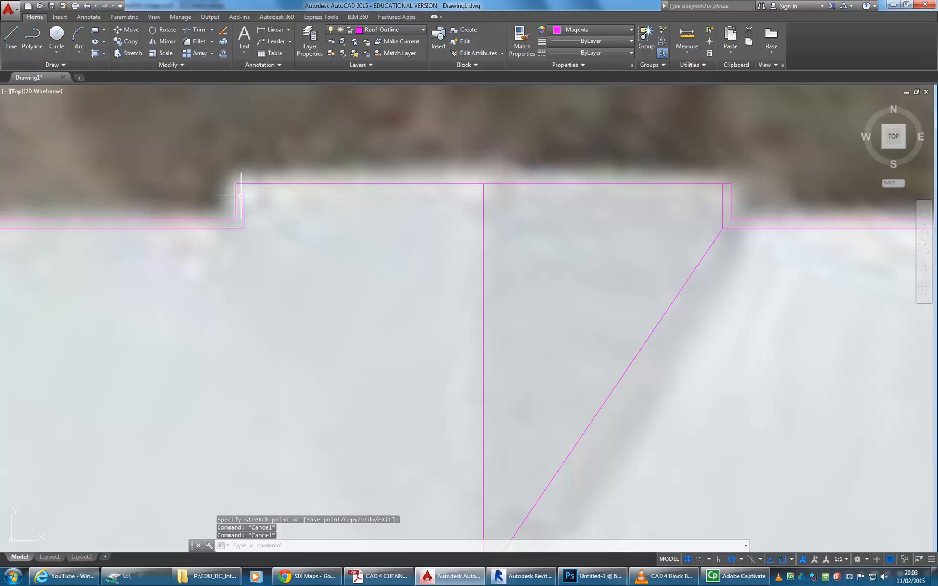
# Turn on the Perpendicular object snap and stretch the gable's inner west side to the outer north edge.
pyautogui.click(241, 196)
pyautogui.click(245, 200)
pyautogui.scroll(3, 245, 196)
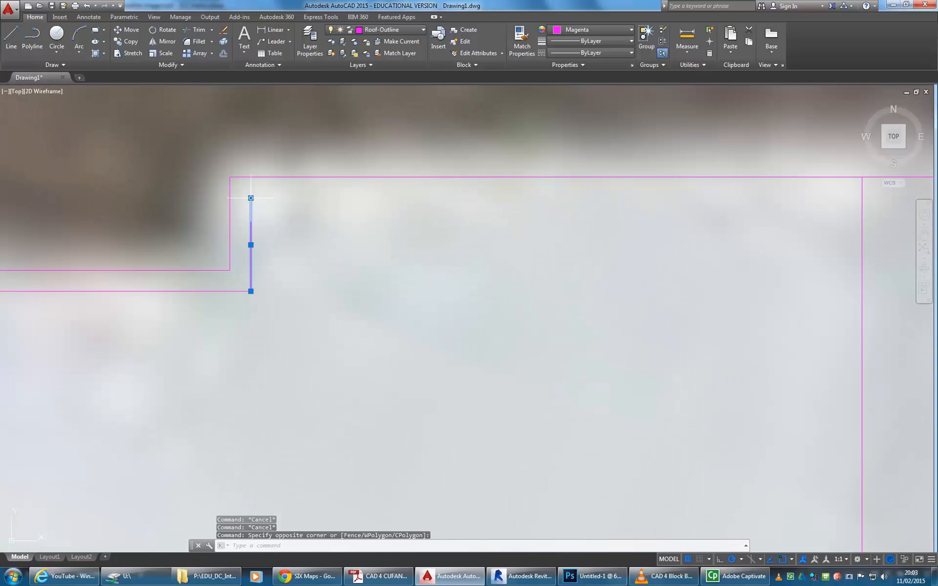
pyautogui.click(251, 198)
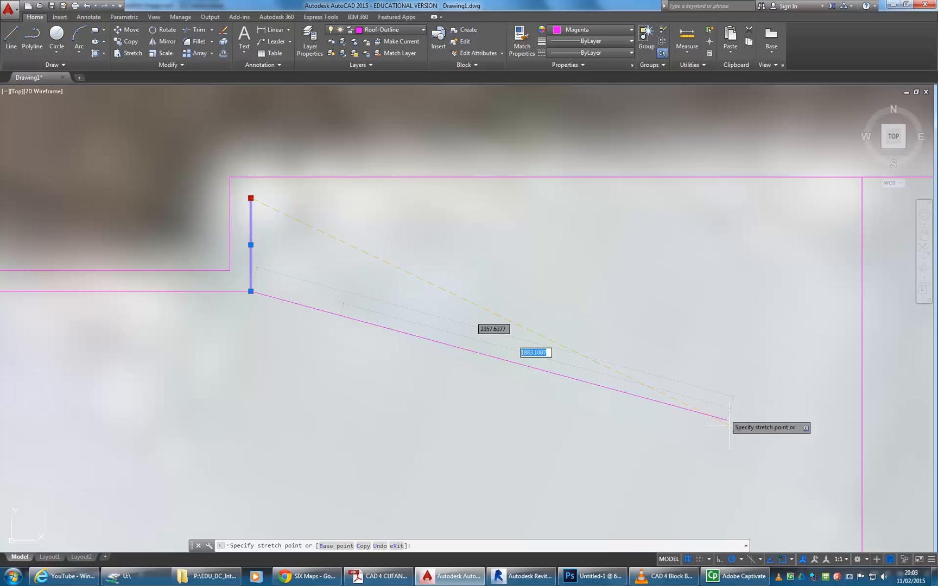
pyautogui.click(791, 559)
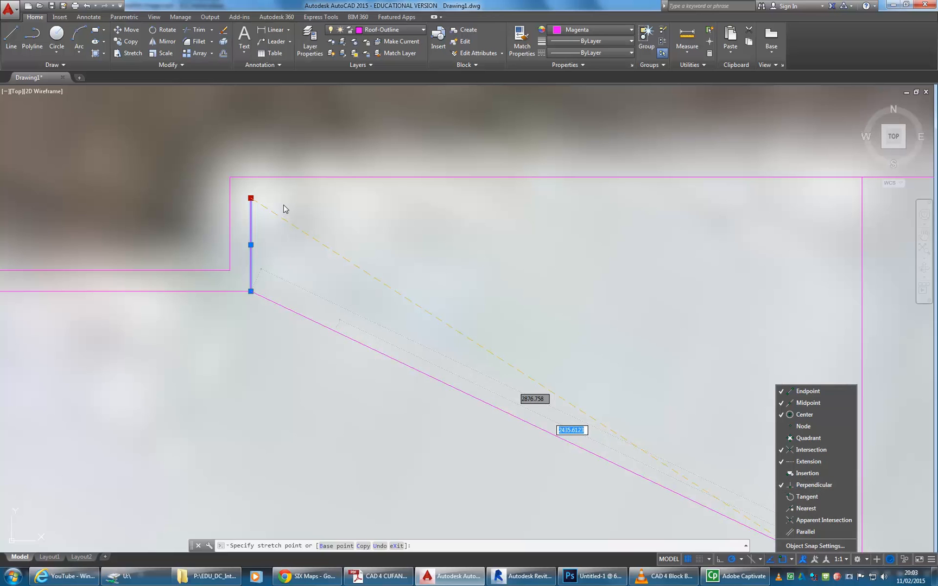
pyautogui.click(251, 179)
pyautogui.click(251, 177)
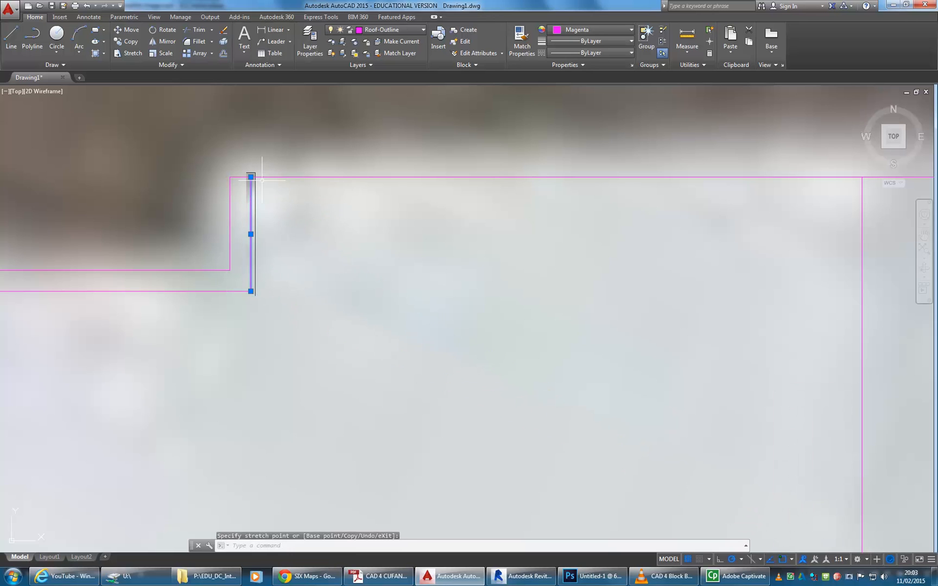
pyautogui.press('Escape')
pyautogui.press('Escape')
pyautogui.scroll(-3, 325, 270)
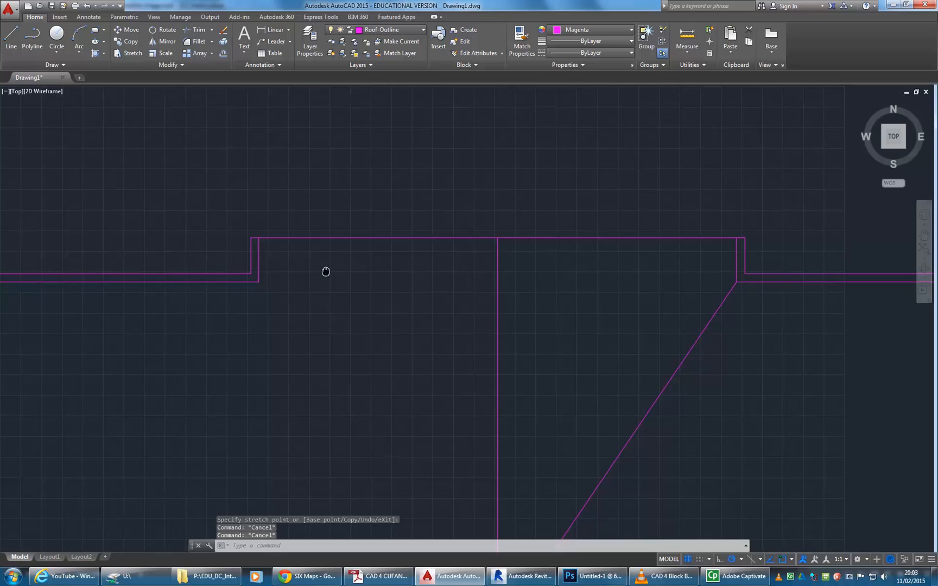
pyautogui.moveTo(425, 319); pyautogui.dragTo(386, 281, button='middle')
pyautogui.scroll(-2, 416, 204)
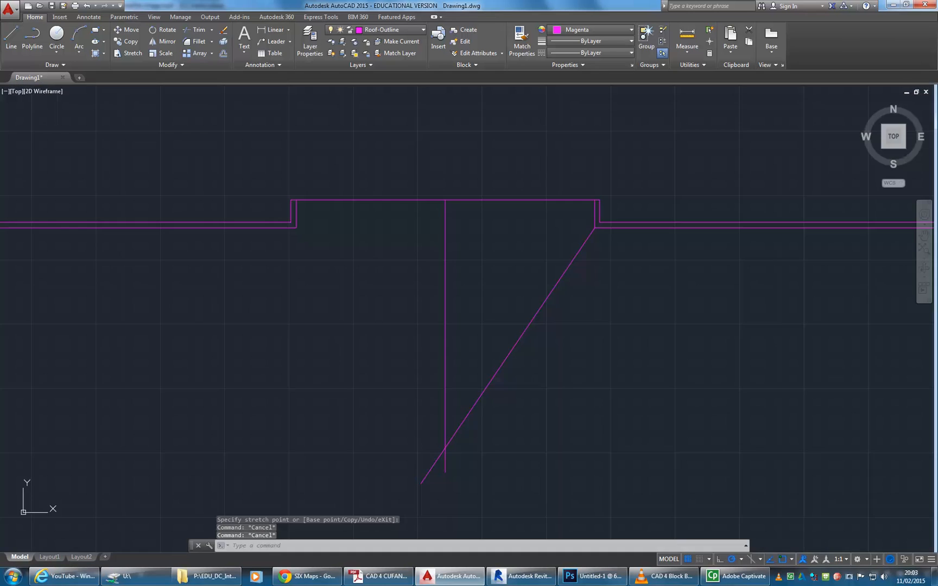
pyautogui.moveTo(541, 340); pyautogui.dragTo(542, 308, button='middle')
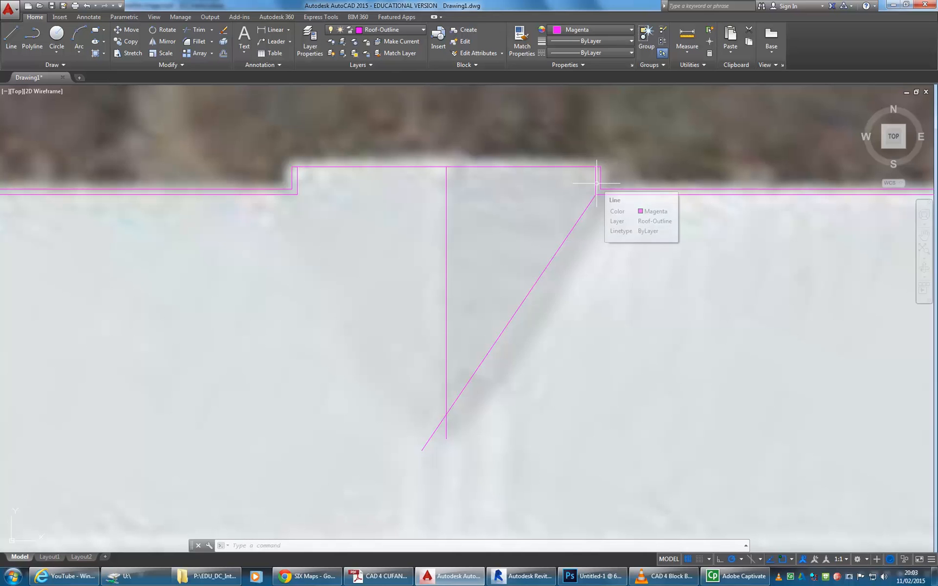
# Stretch the south end of the gable's east valley line slightly southeast to follow the roof's shadow edge.
pyautogui.moveTo(580, 217)
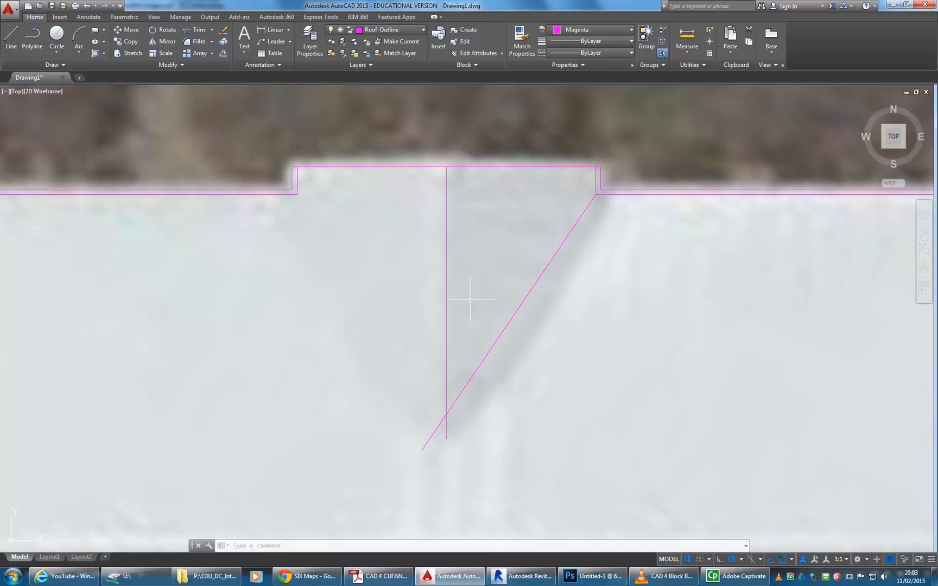
pyautogui.click(508, 322)
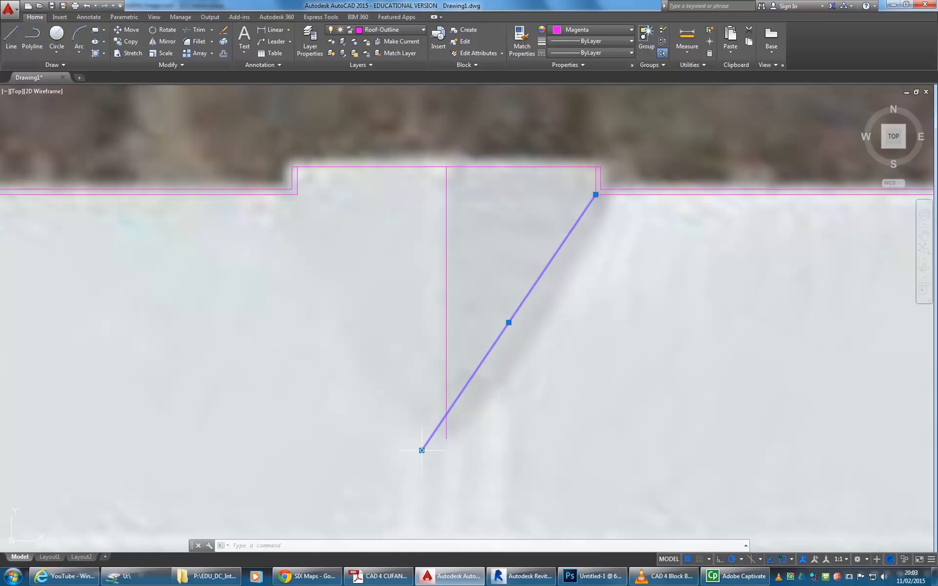
pyautogui.click(421, 450)
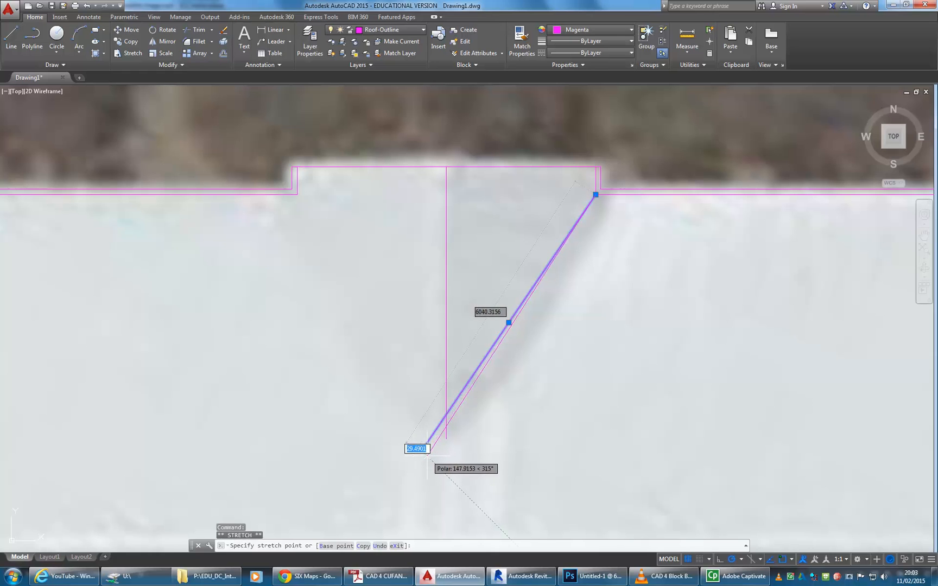
pyautogui.click(427, 456)
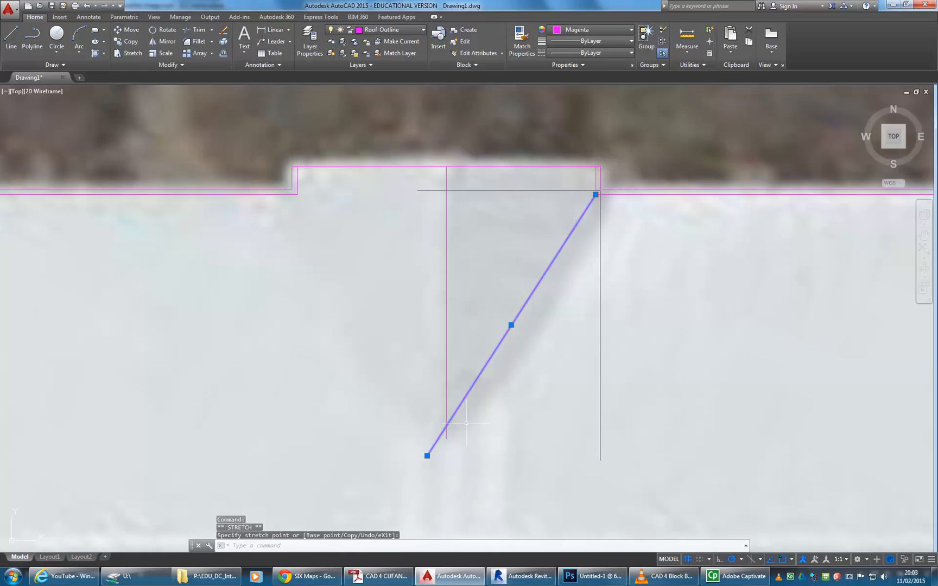
# Try to move the gable's two east side lines and the east valley line slightly east, and undo the move.
pyautogui.click(601, 177)
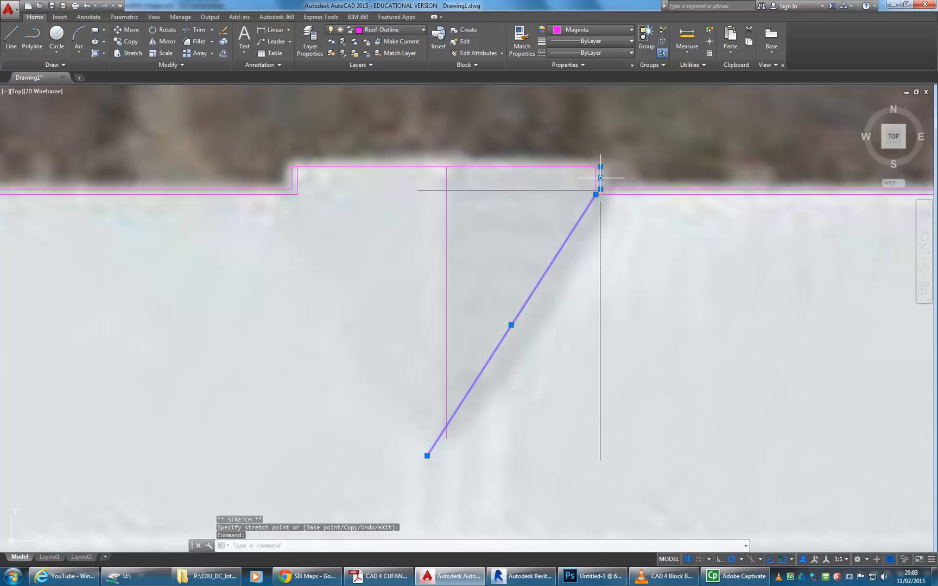
pyautogui.click(595, 177)
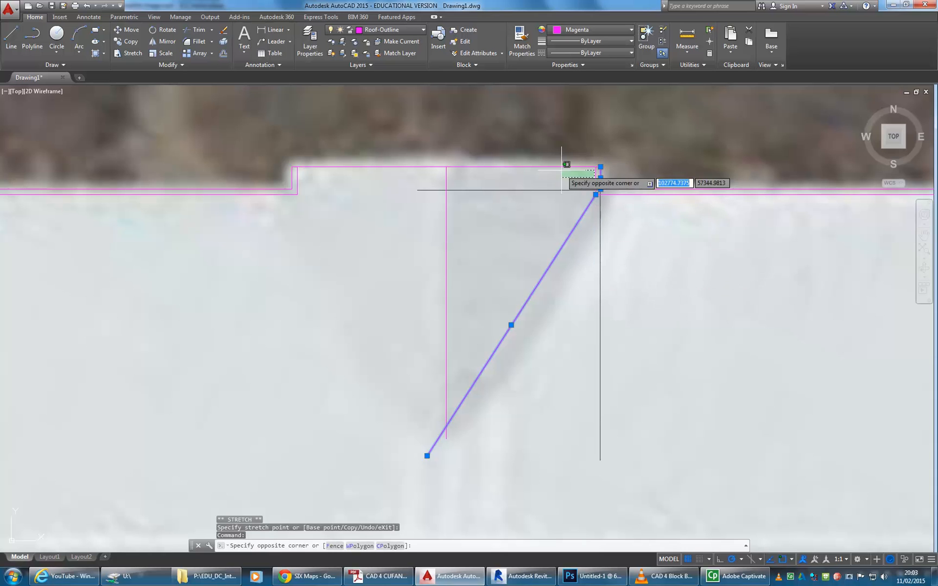
pyautogui.click(596, 180)
pyautogui.scroll(3, 570, 187)
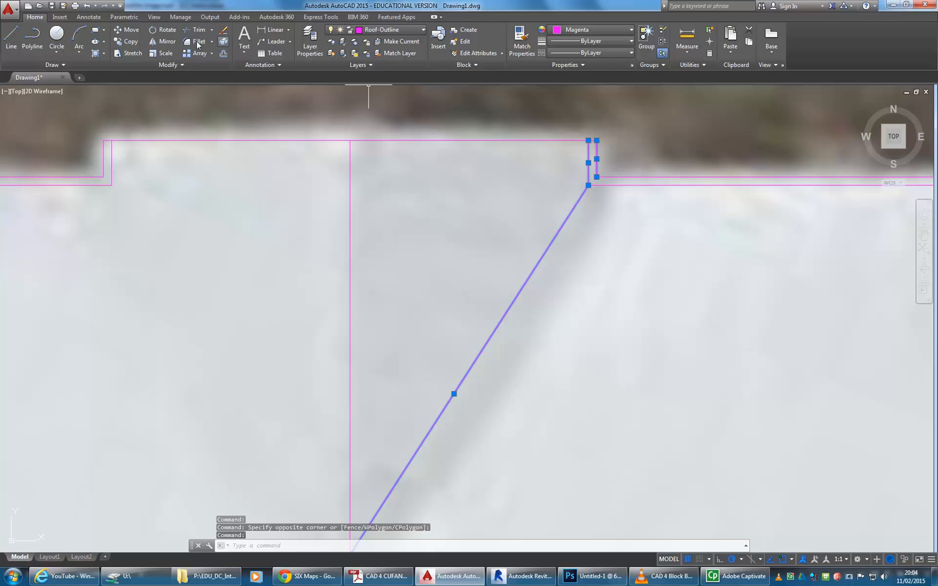
pyautogui.click(126, 31)
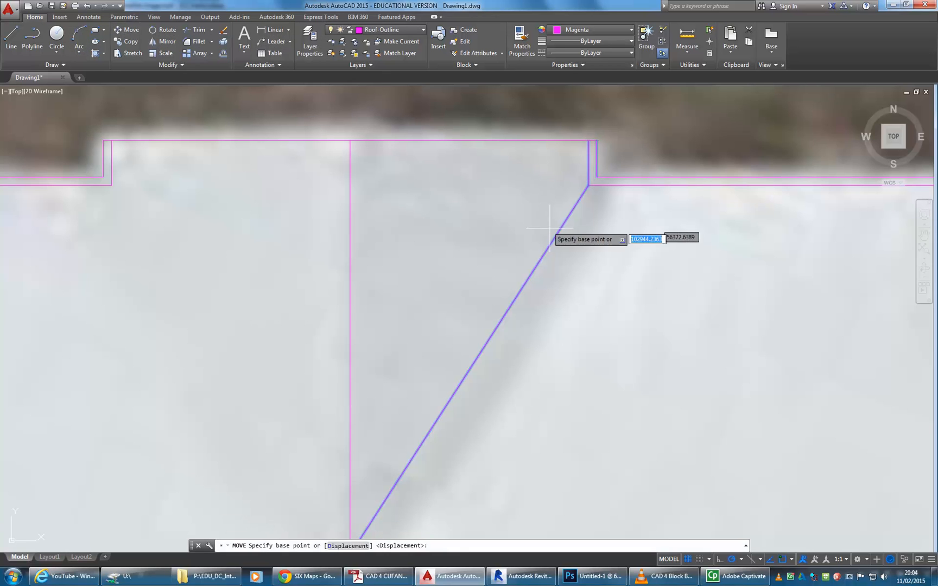
pyautogui.click(590, 212)
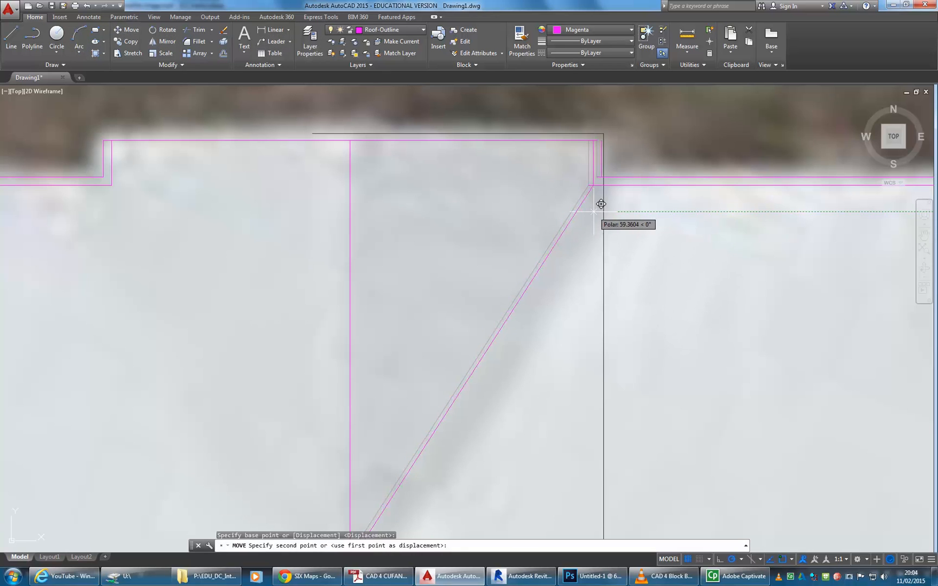
pyautogui.click(596, 212)
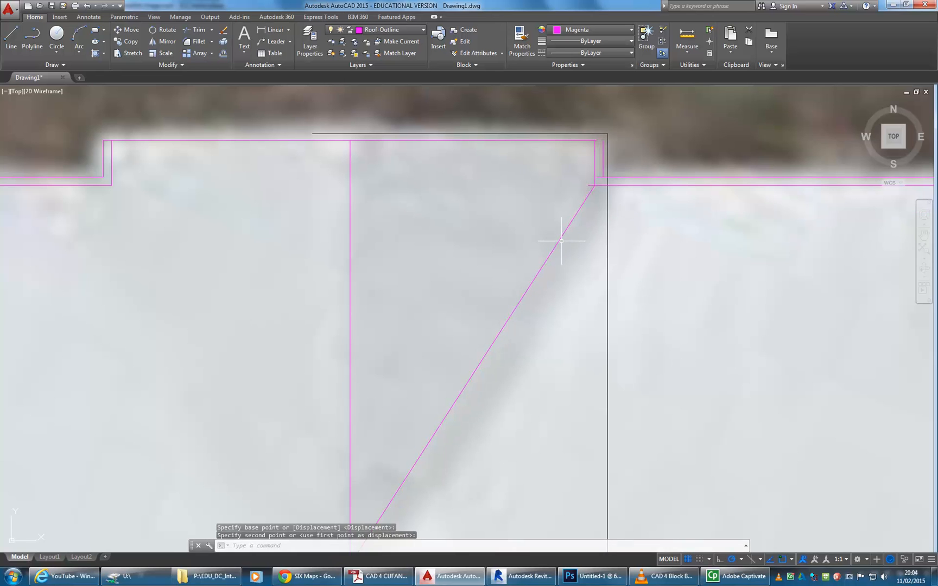
pyautogui.hotkey('ctrl', 'z')
# Move the gable's two east side lines and the east valley line 200 units east.
pyautogui.click(120, 30)
pyautogui.click(595, 283)
pyautogui.click(538, 239)
pyautogui.click(608, 159)
pyautogui.click(555, 172)
pyautogui.press('Return')
pyautogui.scroll(-3, 562, 233)
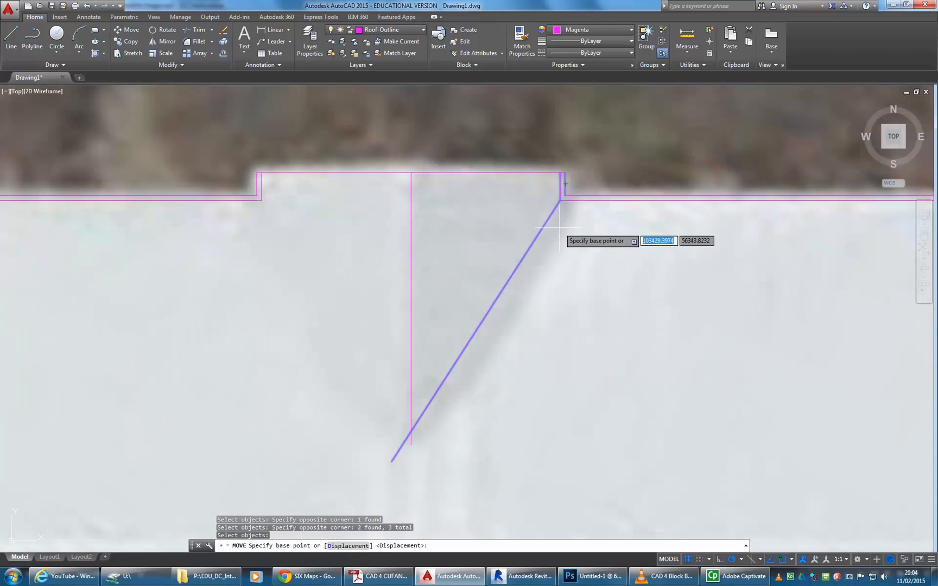
pyautogui.click(560, 228)
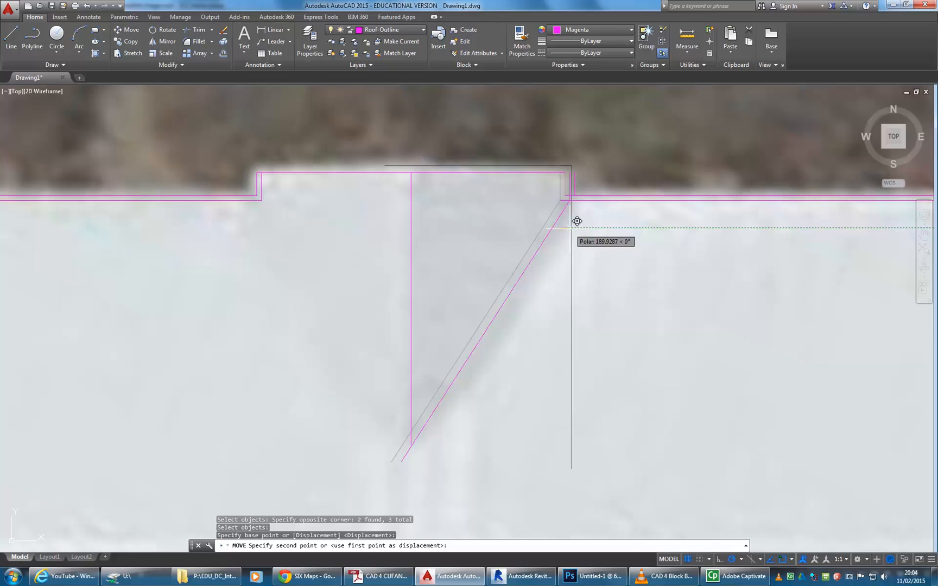
pyautogui.write('200')
pyautogui.press('Return')
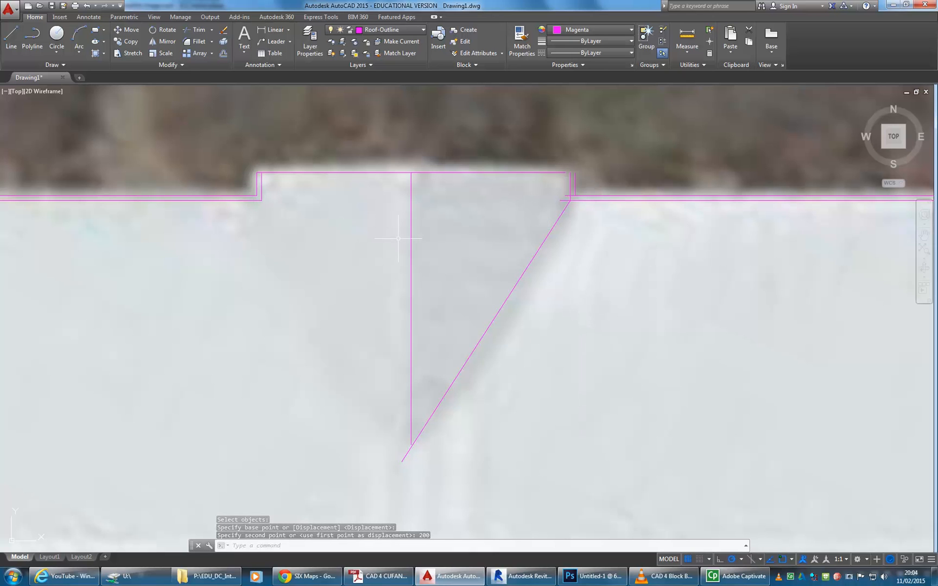
# Delete the gable's outer and inner west side lines.
pyautogui.scroll(-2, 400, 314)
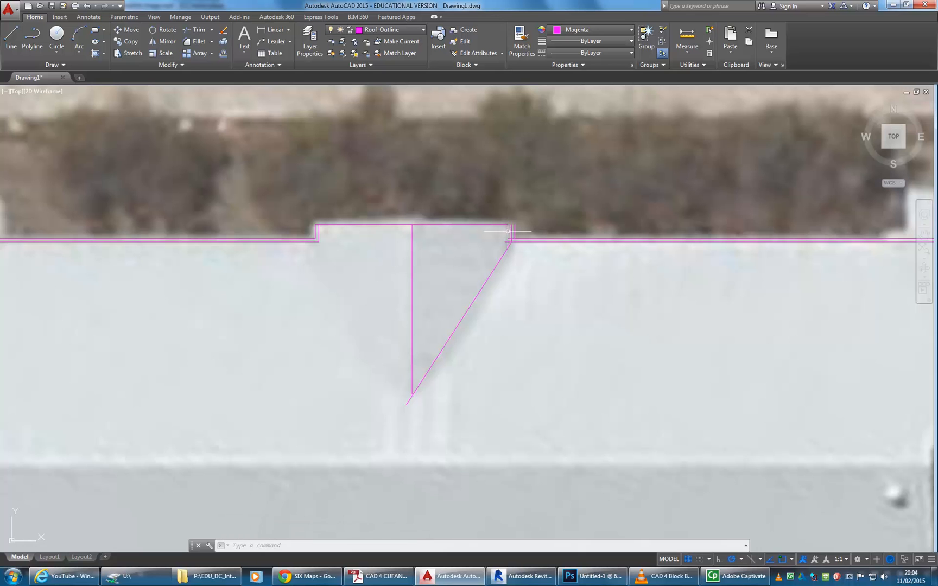
pyautogui.moveTo(351, 305); pyautogui.dragTo(354, 302, button='middle')
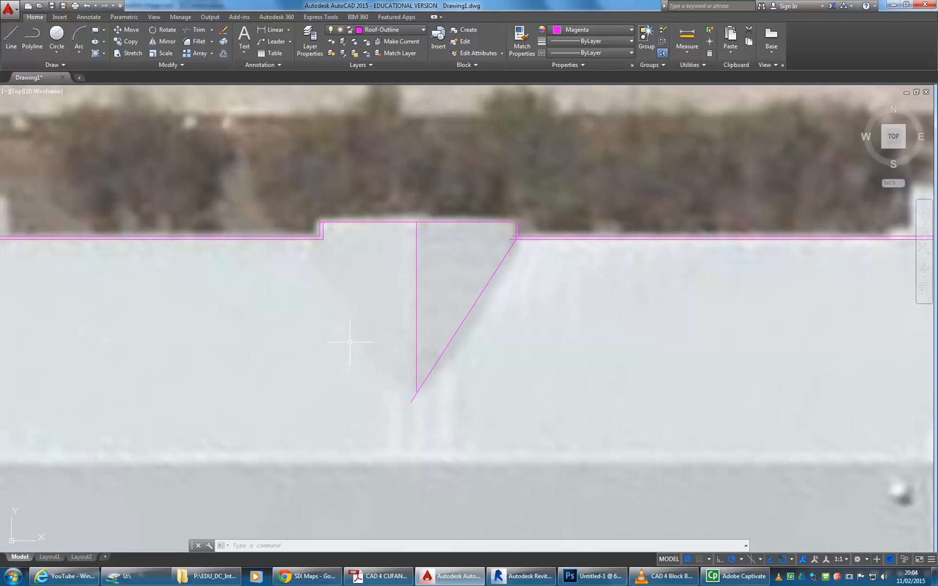
pyautogui.scroll(2, 350, 342)
pyautogui.moveTo(352, 340); pyautogui.dragTo(337, 341, button='middle')
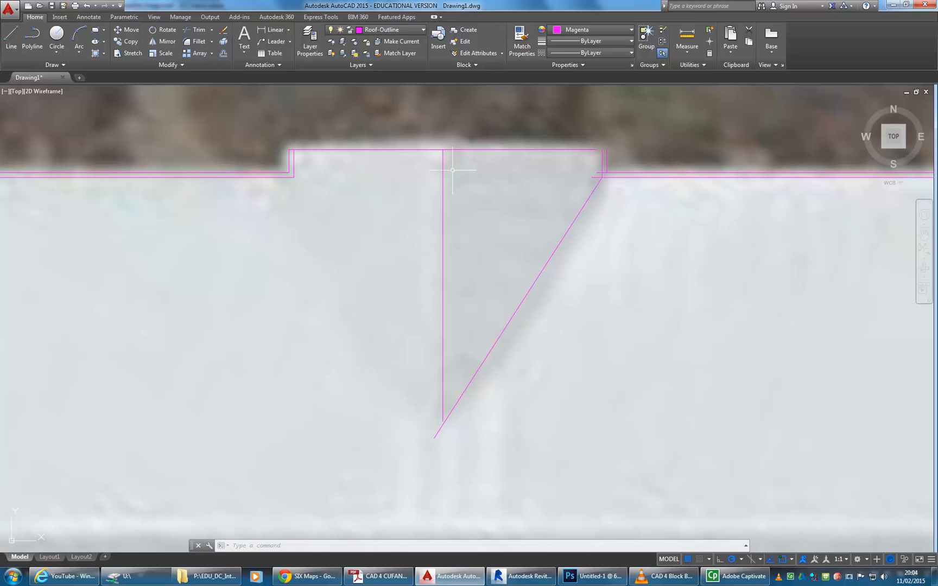
pyautogui.click(297, 161)
pyautogui.click(275, 160)
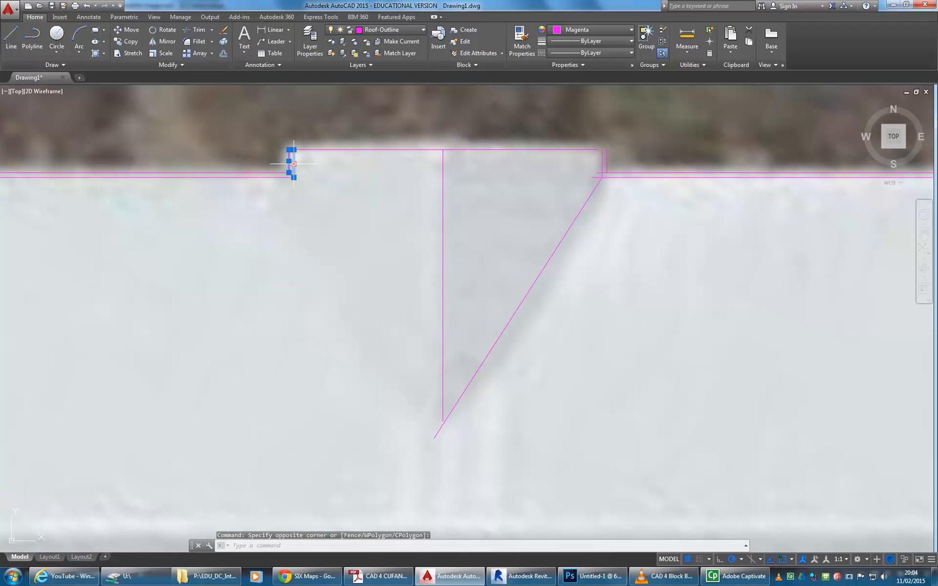
pyautogui.press('Delete')
# Mirror the gable's two east side lines and the east valley line about the ridge line, keeping the originals.
pyautogui.click(626, 148)
pyautogui.click(582, 162)
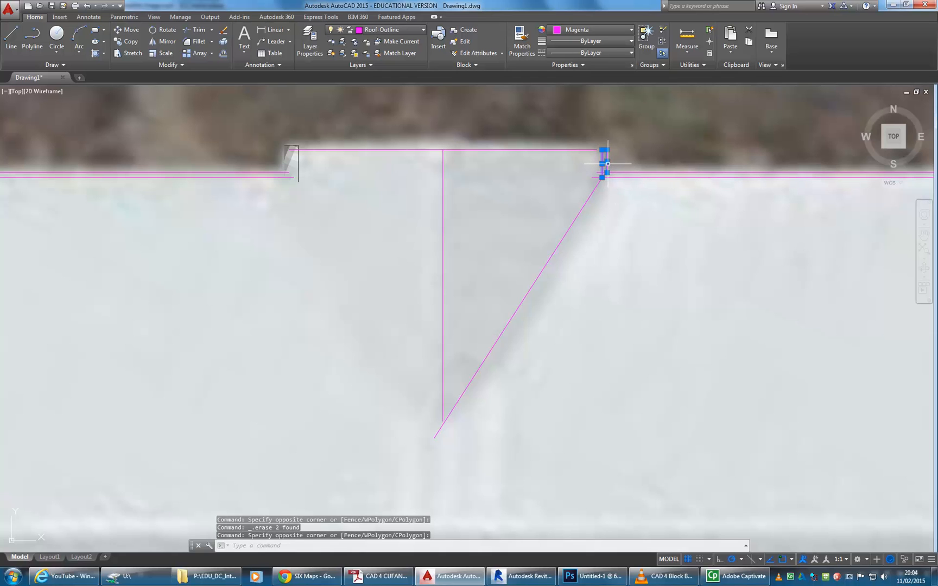
pyautogui.click(567, 231)
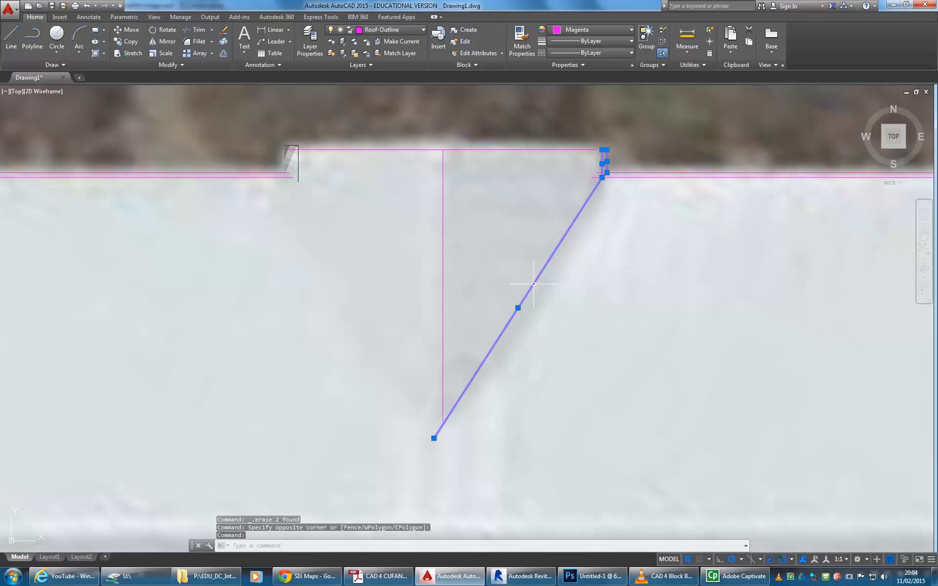
pyautogui.click(163, 41)
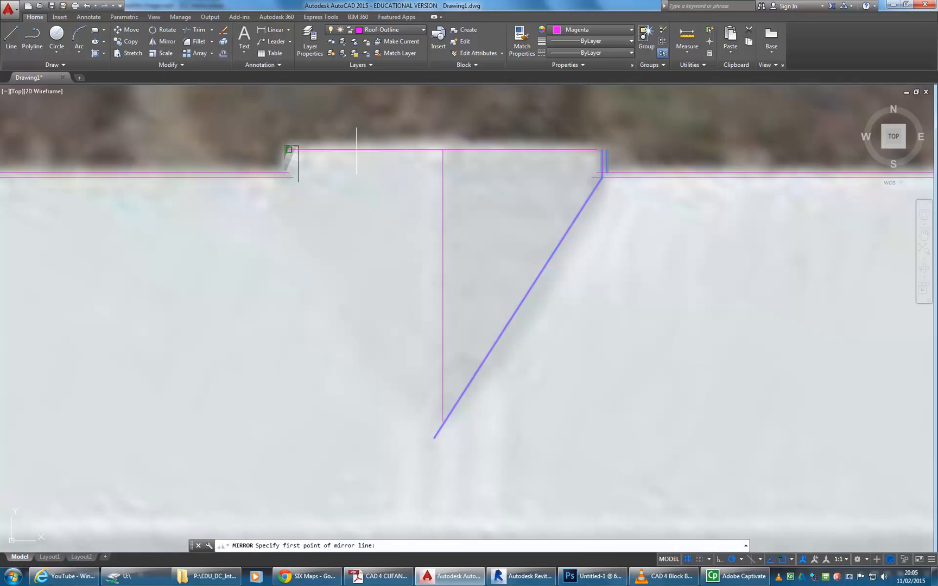
pyautogui.click(443, 150)
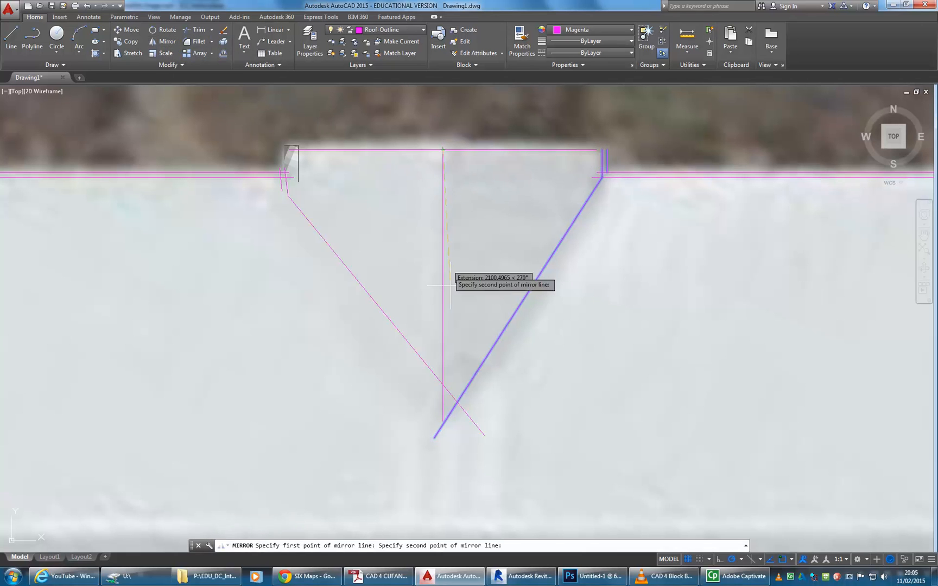
pyautogui.click(443, 424)
pyautogui.rightClick(383, 272)
pyautogui.click(398, 278)
pyautogui.scroll(-2, 397, 280)
pyautogui.moveTo(397, 280); pyautogui.dragTo(391, 321, button='middle')
pyautogui.scroll(2, 390, 364)
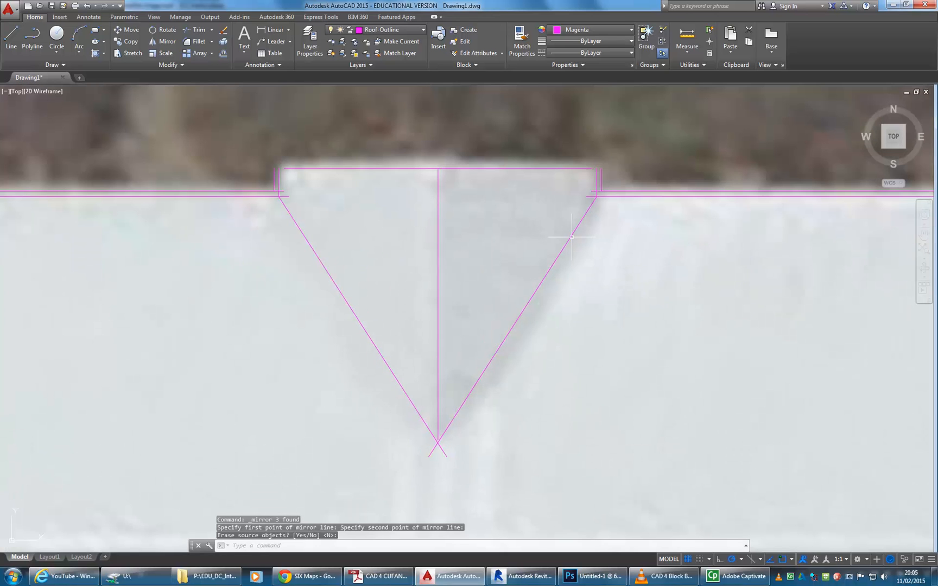
# Fillet the dormer's west corners, joining its outer side line to the front edge and both eave lines to their matching side lines.
pyautogui.click(198, 41)
pyautogui.click(275, 182)
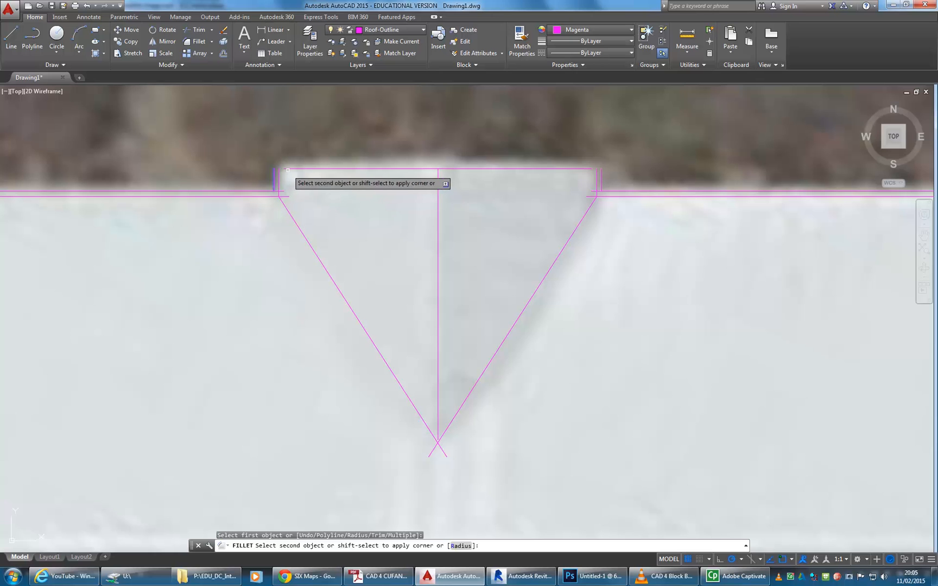
pyautogui.click(289, 169)
pyautogui.press('Return')
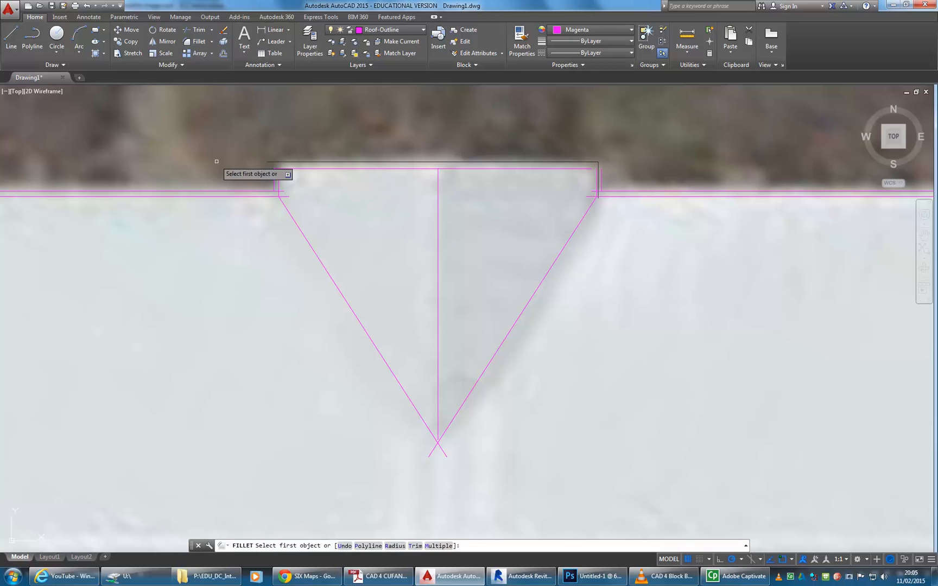
pyautogui.click(254, 196)
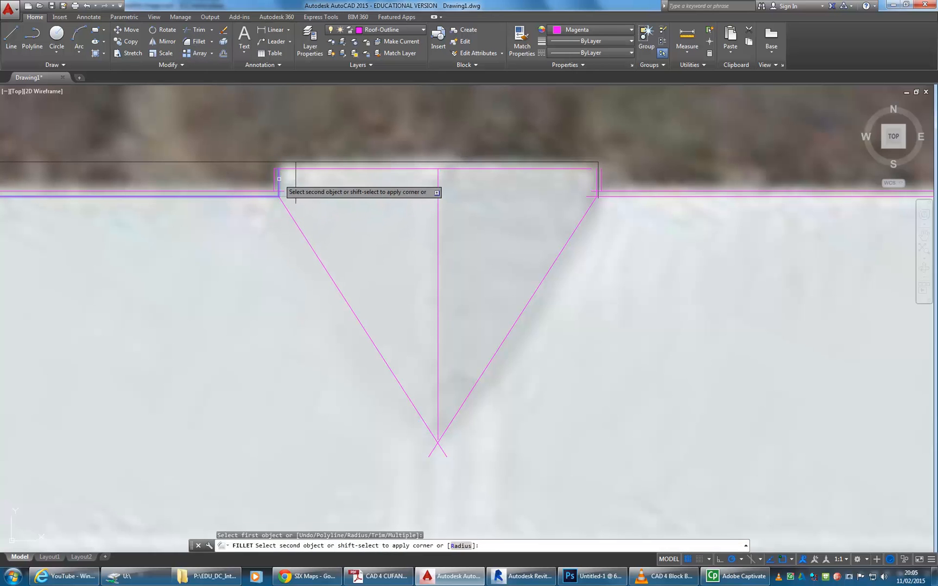
pyautogui.click(279, 179)
pyautogui.press('Return')
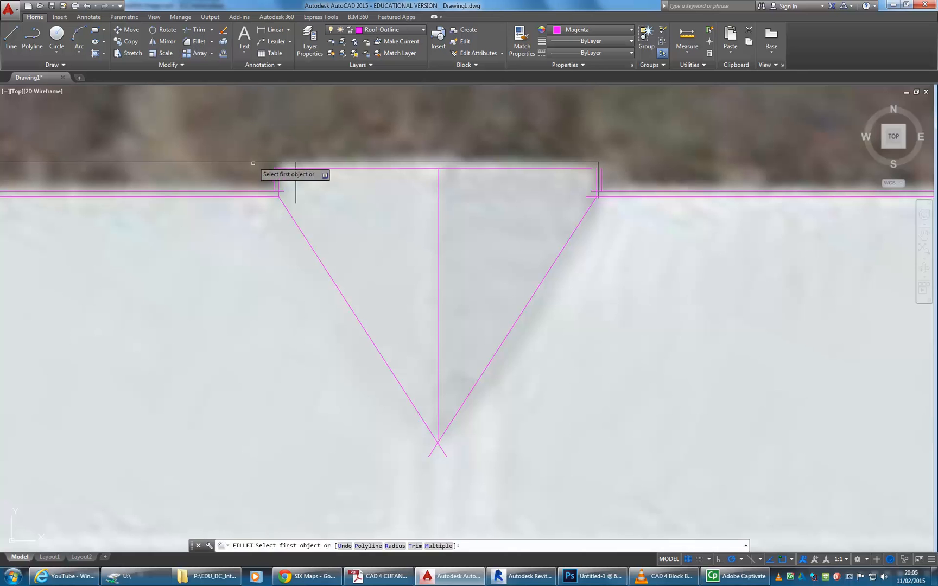
pyautogui.click(262, 190)
pyautogui.click(278, 182)
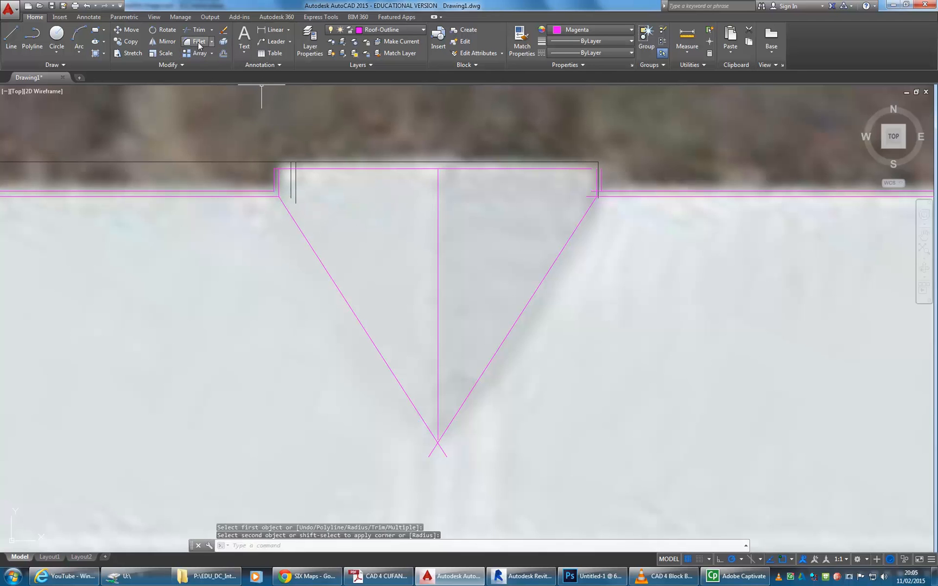
# Fillet the dormer's east corners, joining both eave lines to the side lines and the front edge to the outer side line.
pyautogui.press('Return')
pyautogui.click(611, 190)
pyautogui.click(599, 185)
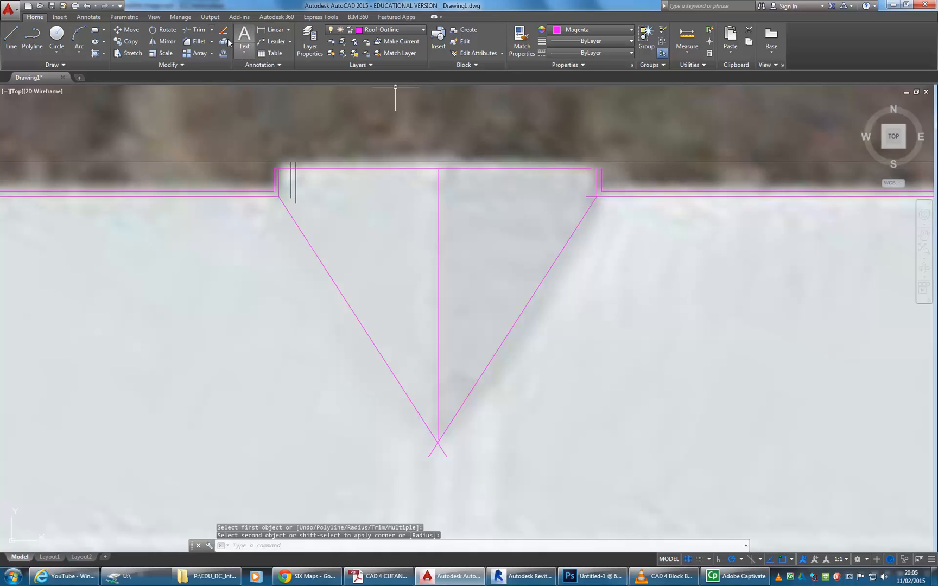
pyautogui.click(187, 42)
pyautogui.click(604, 196)
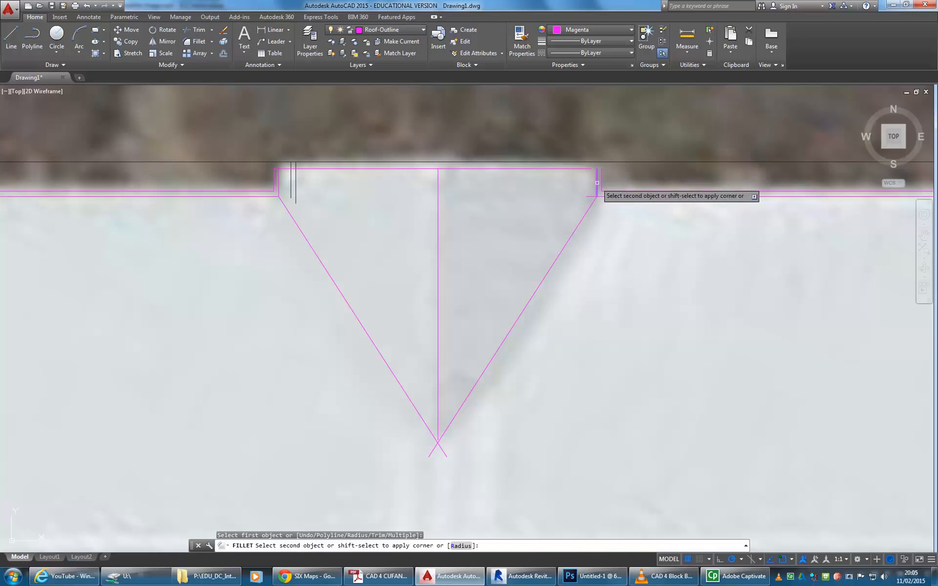
pyautogui.click(606, 196)
pyautogui.press('Return')
pyautogui.click(587, 169)
pyautogui.click(599, 175)
# Fillet the two crossing diagonal lines so they meet cleanly at the dormer's apex.
pyautogui.scroll(-2, 488, 244)
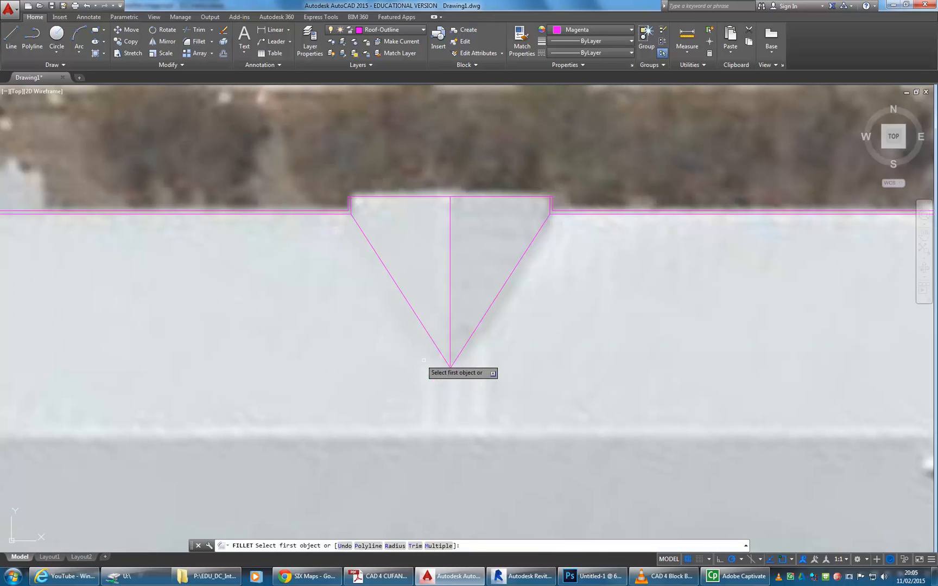
pyautogui.click(438, 351)
pyautogui.click(459, 352)
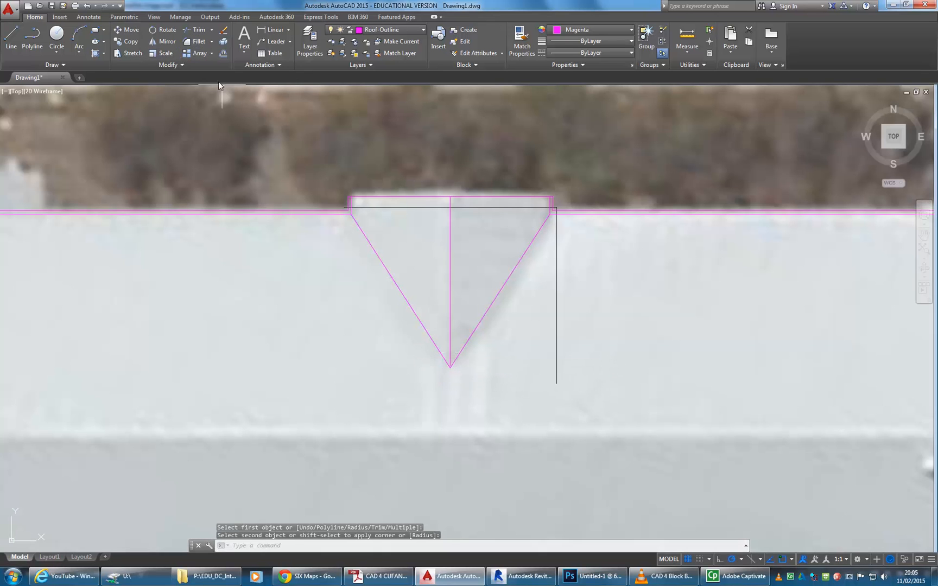
pyautogui.press('Return')
pyautogui.click(443, 356)
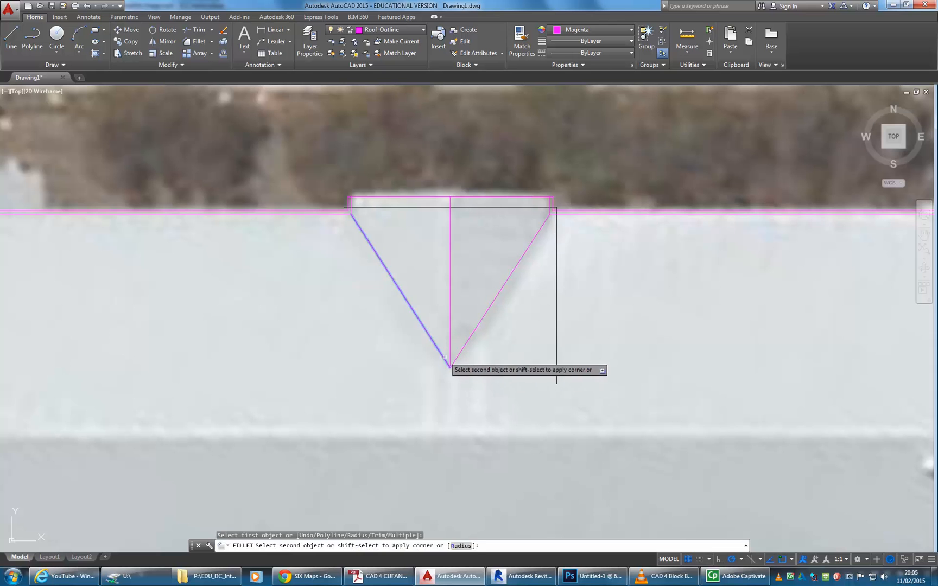
pyautogui.click(456, 356)
pyautogui.moveTo(386, 319); pyautogui.dragTo(501, 343, button='middle')
pyautogui.press('Escape')
pyautogui.scroll(-3, 345, 323)
pyautogui.scroll(-2, 558, 312)
pyautogui.moveTo(456, 312); pyautogui.dragTo(526, 212, button='middle')
pyautogui.scroll(-4, 526, 211)
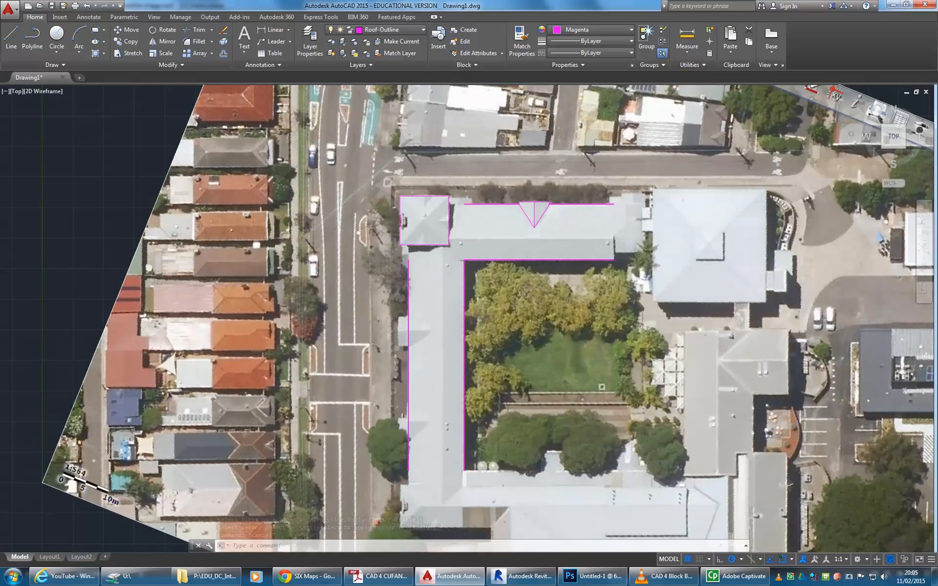
pyautogui.scroll(2, 533, 326)
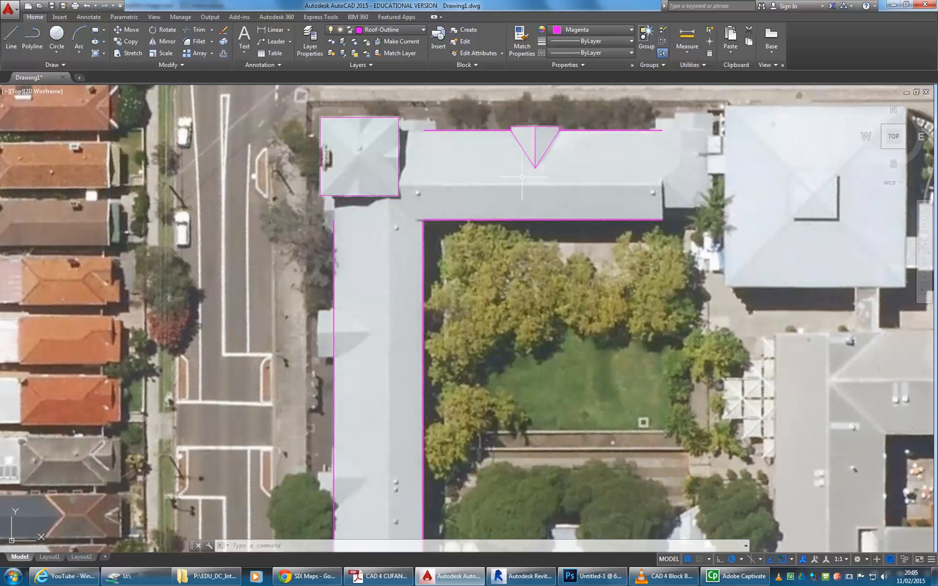
pyautogui.click(502, 116)
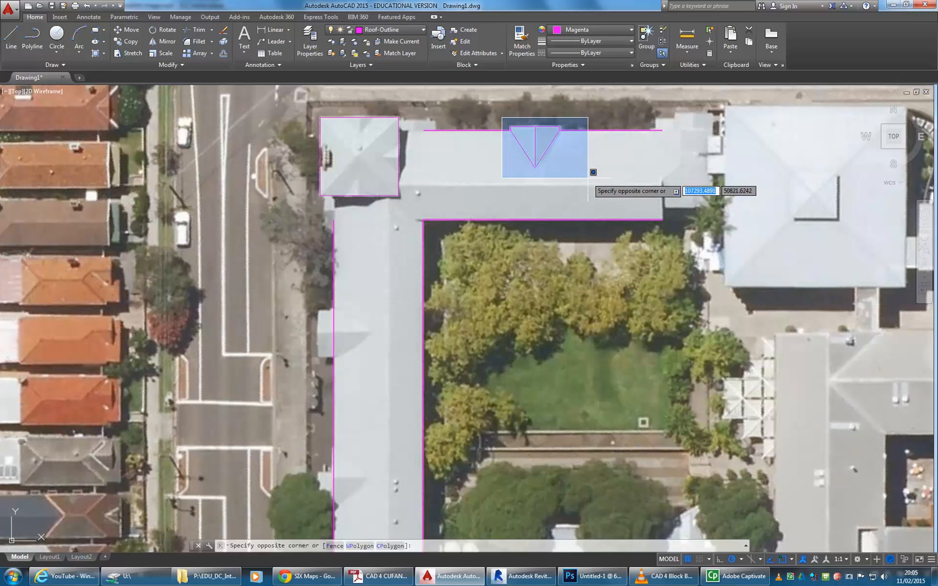
pyautogui.press('Escape')
pyautogui.press('Escape')
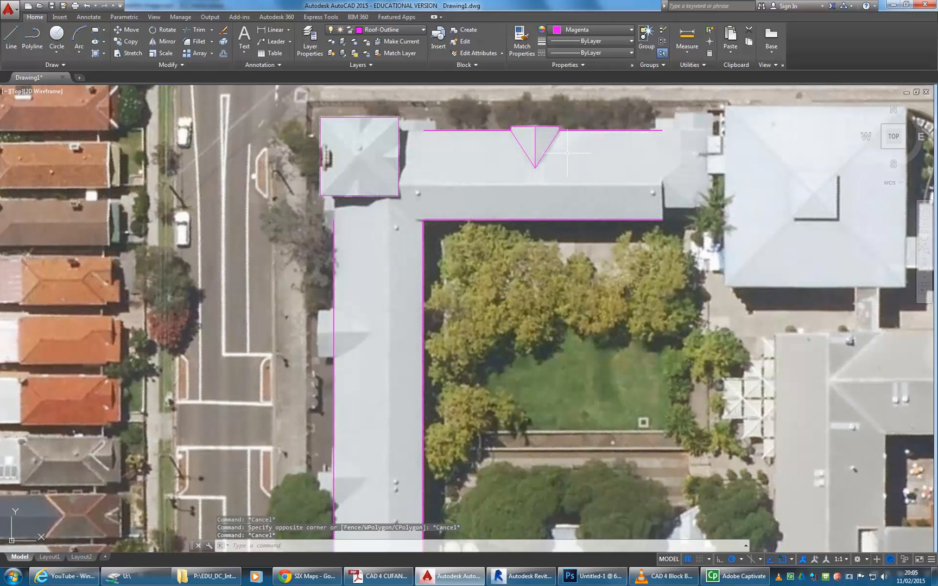
pyautogui.scroll(2, 570, 152)
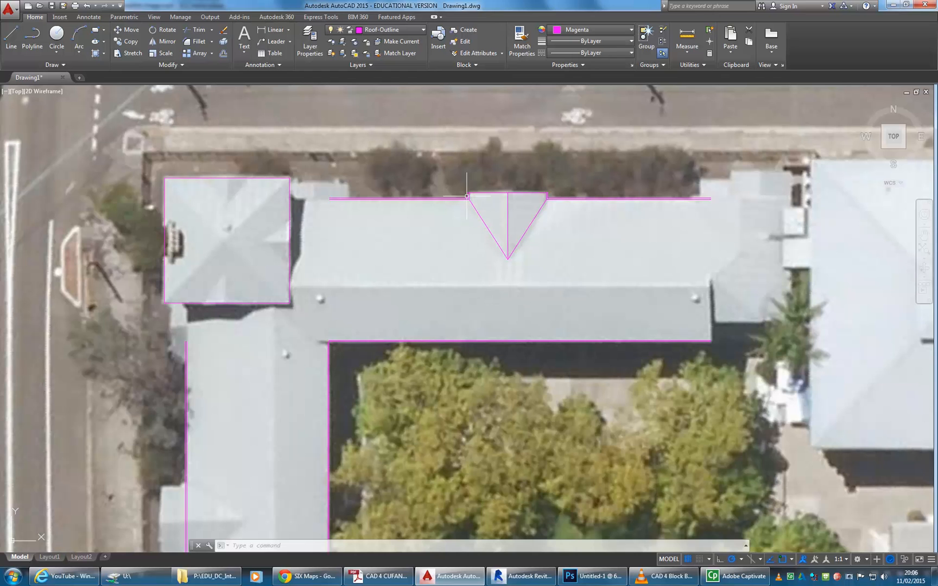
pyautogui.click(449, 174)
pyautogui.click(582, 272)
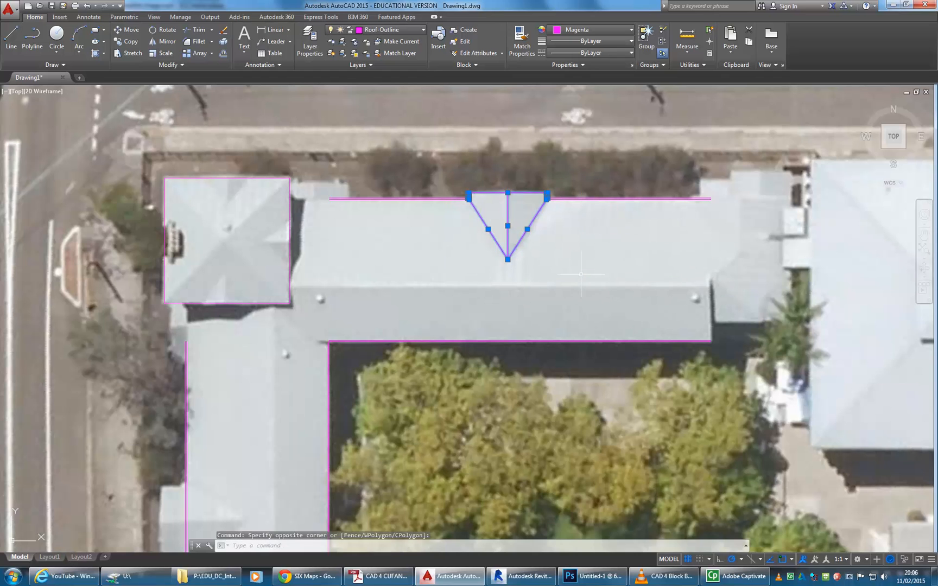
pyautogui.click(124, 42)
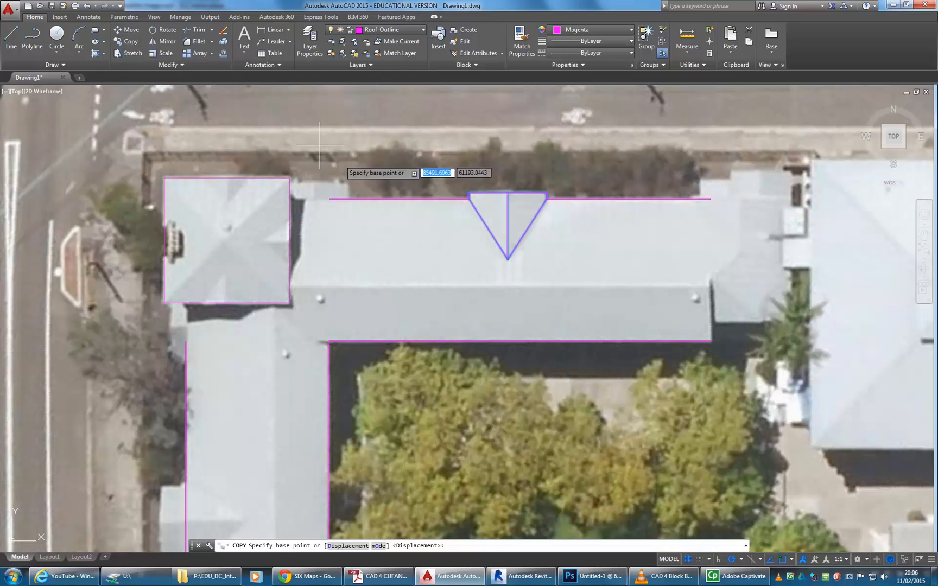
pyautogui.click(507, 259)
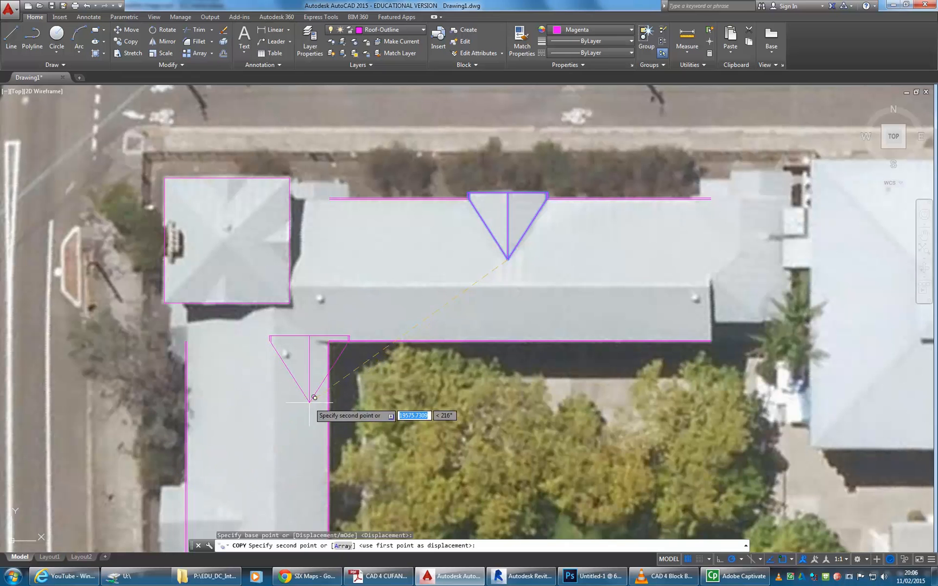
pyautogui.press('Escape')
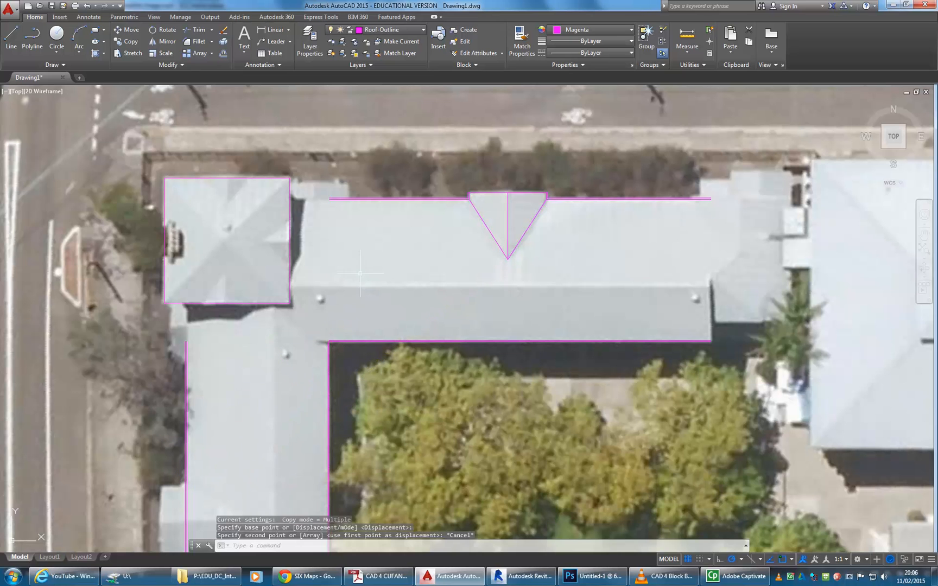
# Copy the complete dormer outline from its apex to the apex of the dormer on the west wing in the aerial photo.
pyautogui.click(126, 42)
pyautogui.click(449, 169)
pyautogui.click(589, 280)
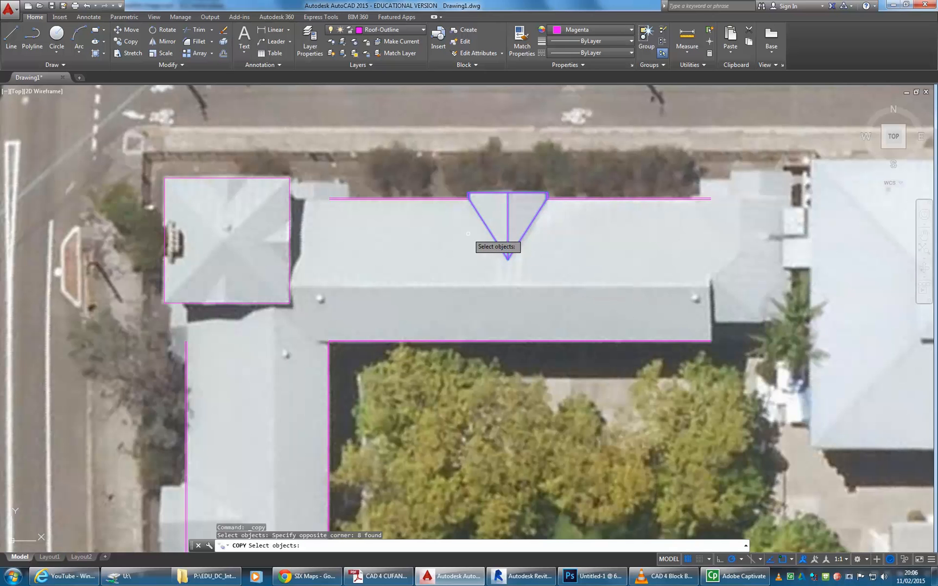
pyautogui.press('Return')
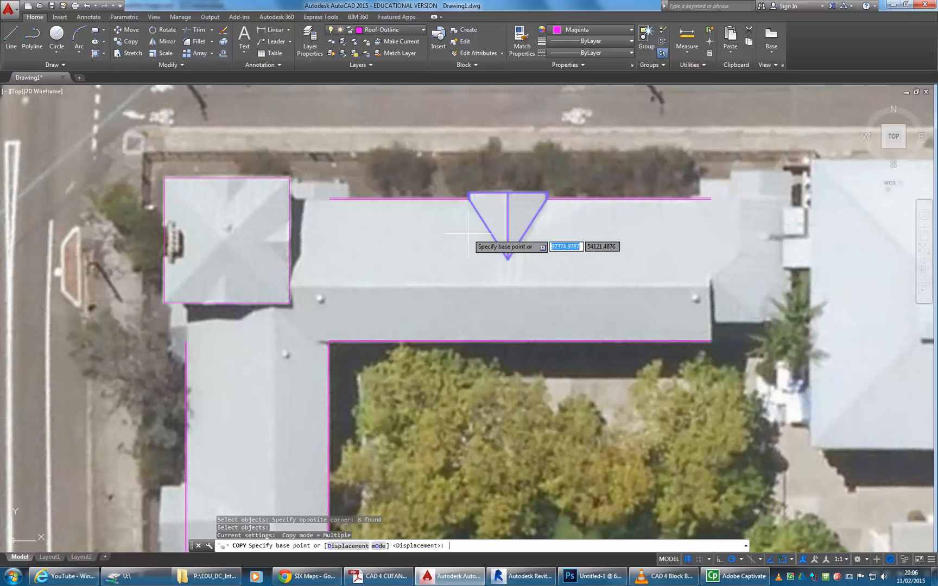
pyautogui.scroll(-2, 464, 242)
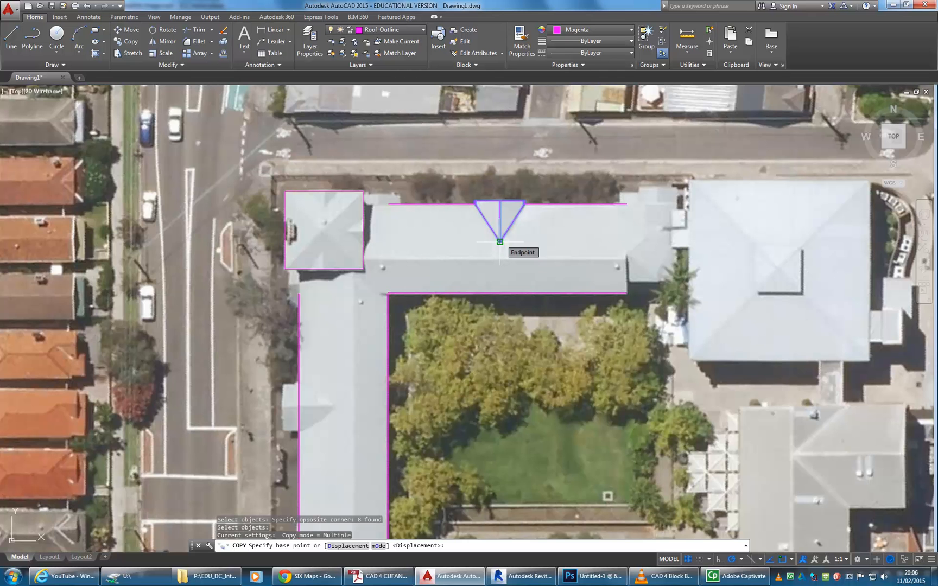
pyautogui.click(500, 241)
pyautogui.scroll(2, 390, 373)
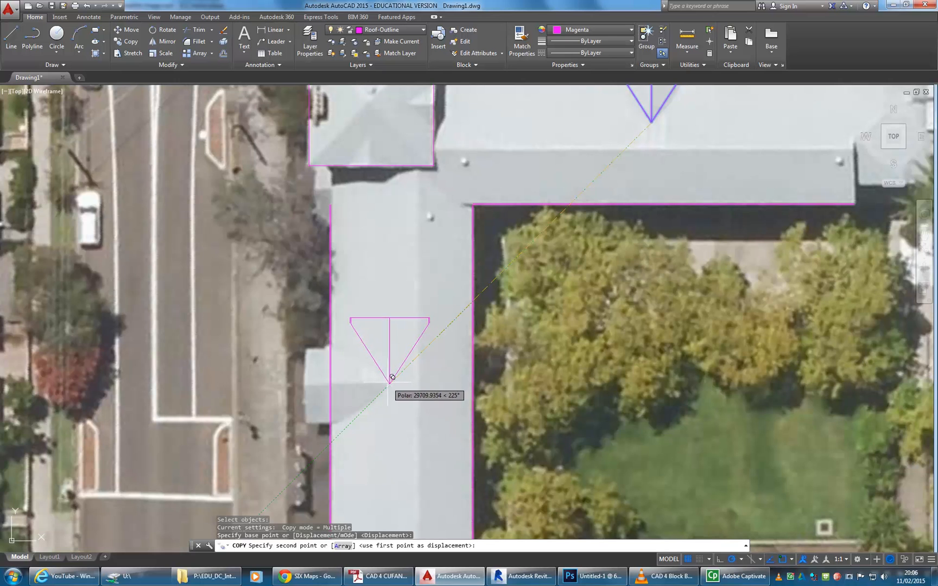
pyautogui.click(390, 384)
pyautogui.press('Return')
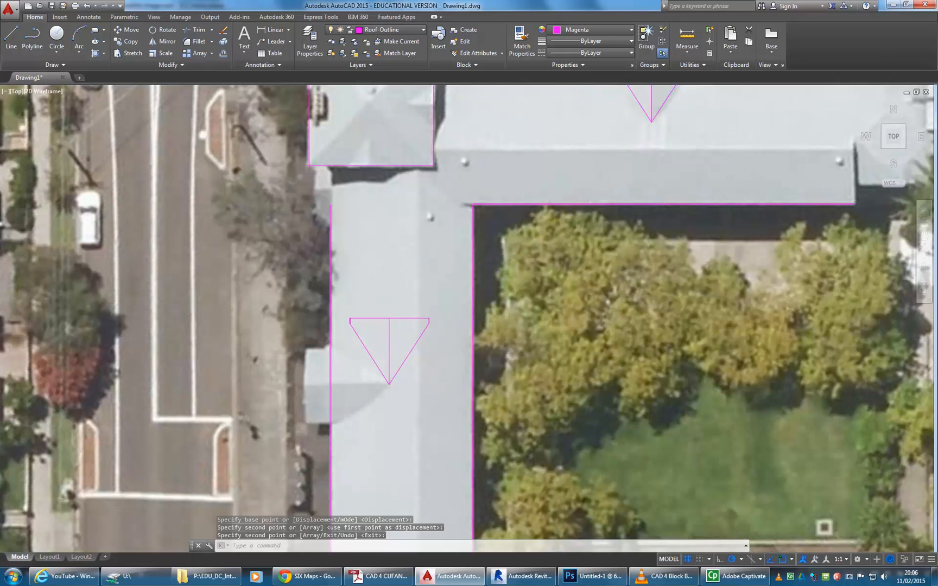
# Rotate the copied dormer 90° about its apex so its front edge faces west across the wing's eave.
pyautogui.scroll(2, 334, 388)
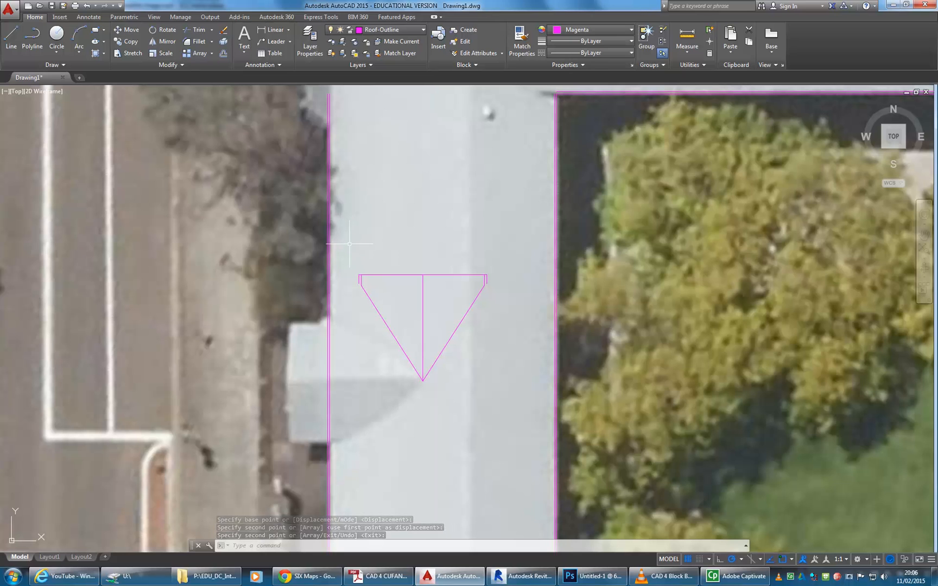
pyautogui.click(349, 249)
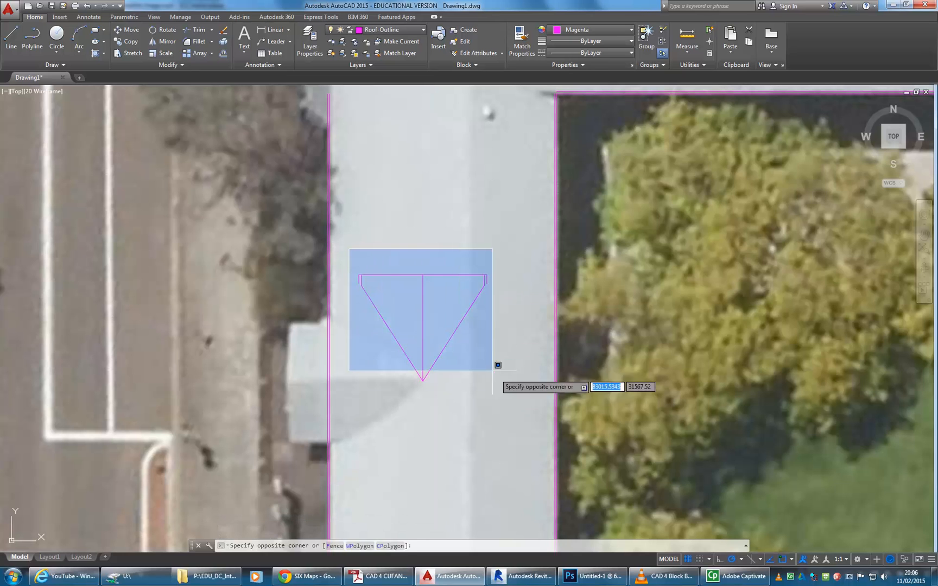
pyautogui.click(517, 407)
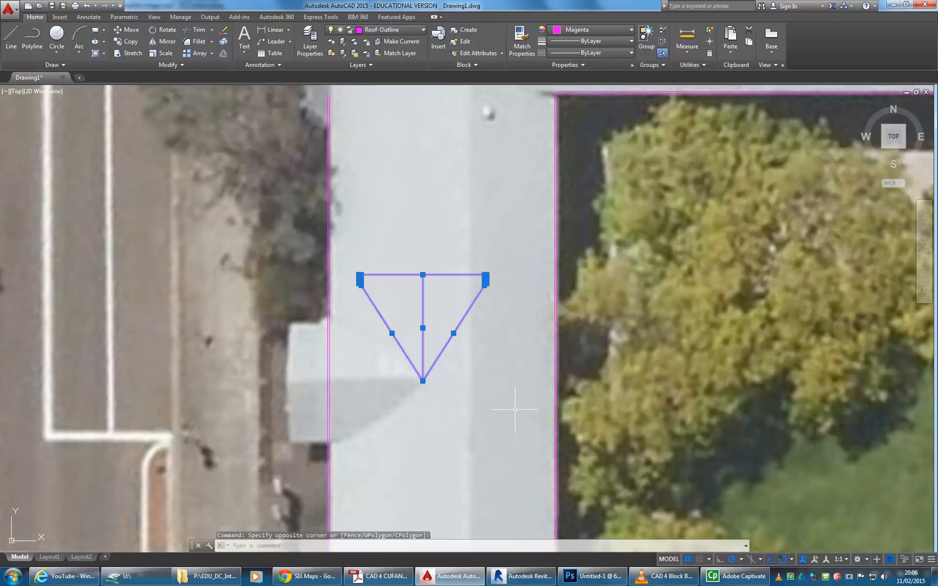
pyautogui.click(165, 30)
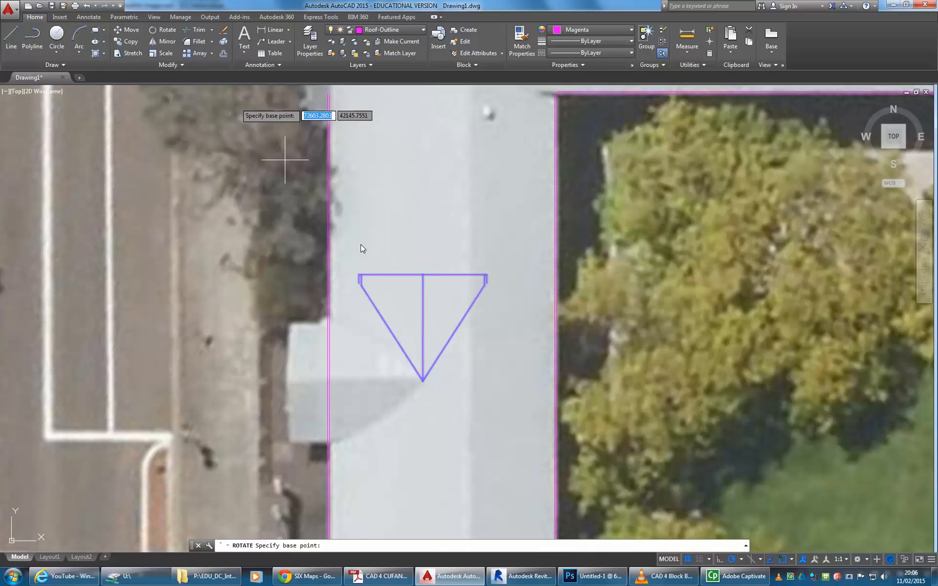
pyautogui.click(423, 381)
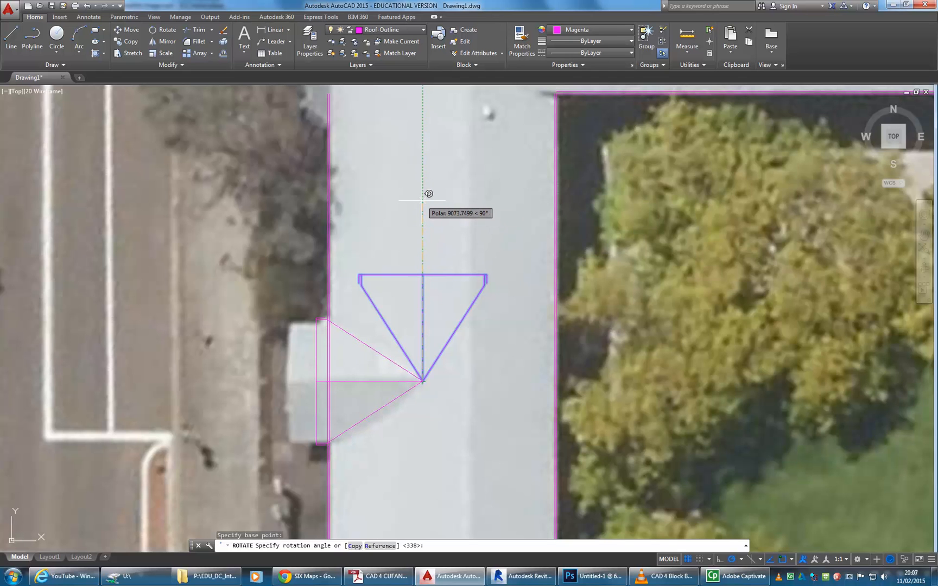
pyautogui.press('Escape')
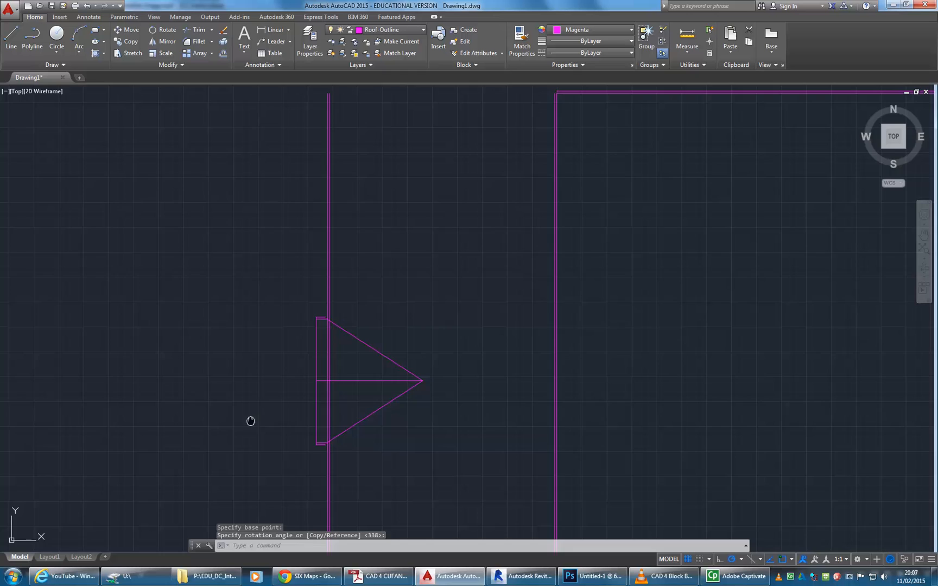
# Compare the rotated dormer outline's width and front edge with the dormer visible in the aerial photo.
pyautogui.moveTo(251, 419); pyautogui.dragTo(258, 398, button='middle')
pyautogui.scroll(2, 257, 398)
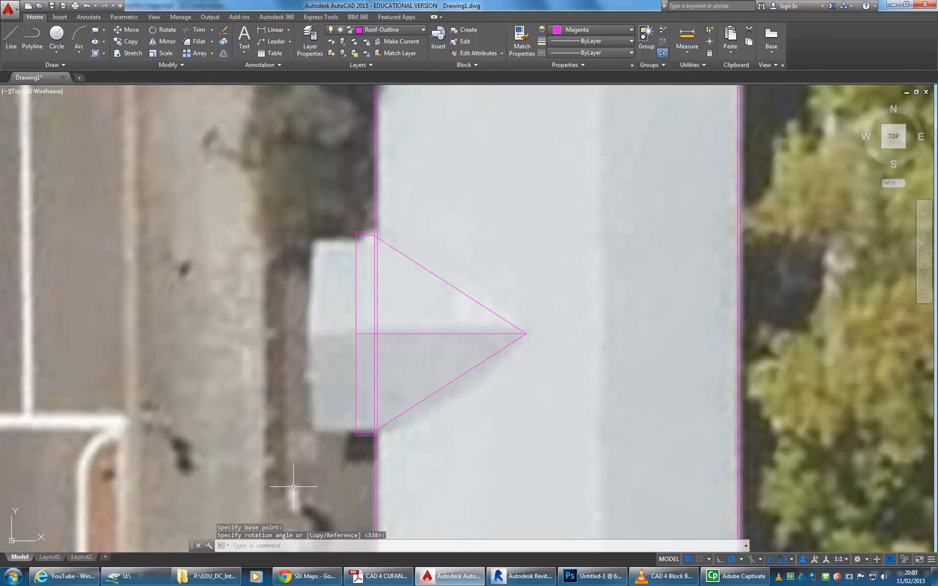
pyautogui.click(347, 216)
pyautogui.click(583, 459)
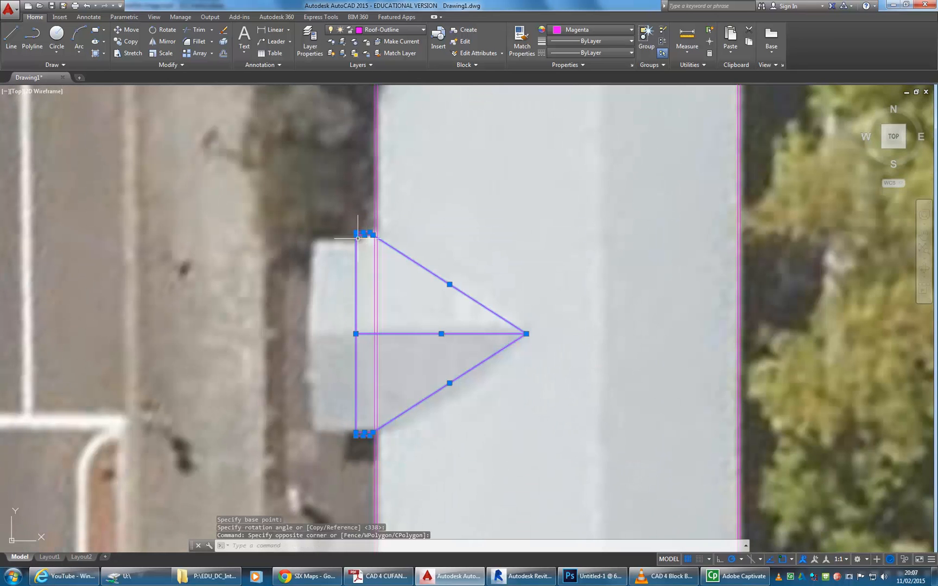
pyautogui.moveTo(357, 235)
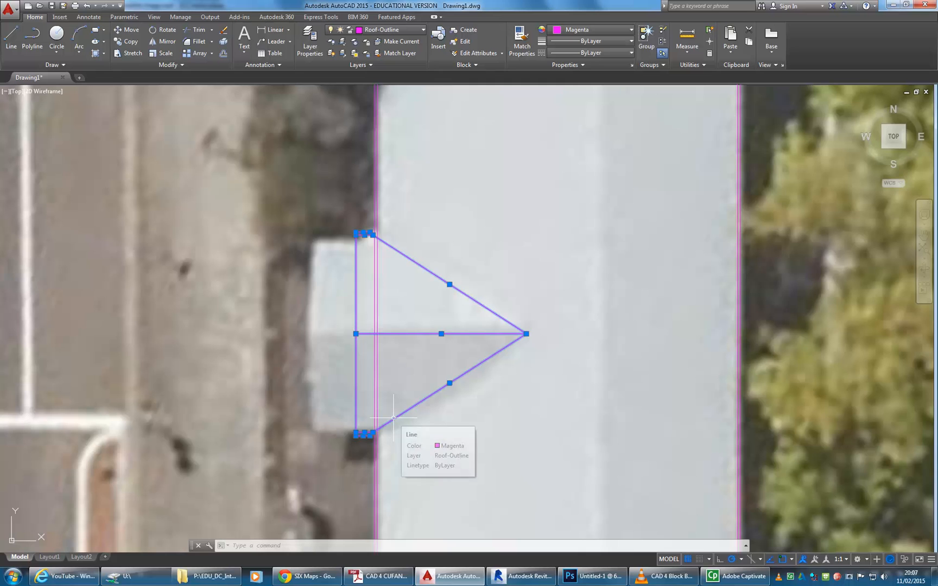
pyautogui.press('Escape')
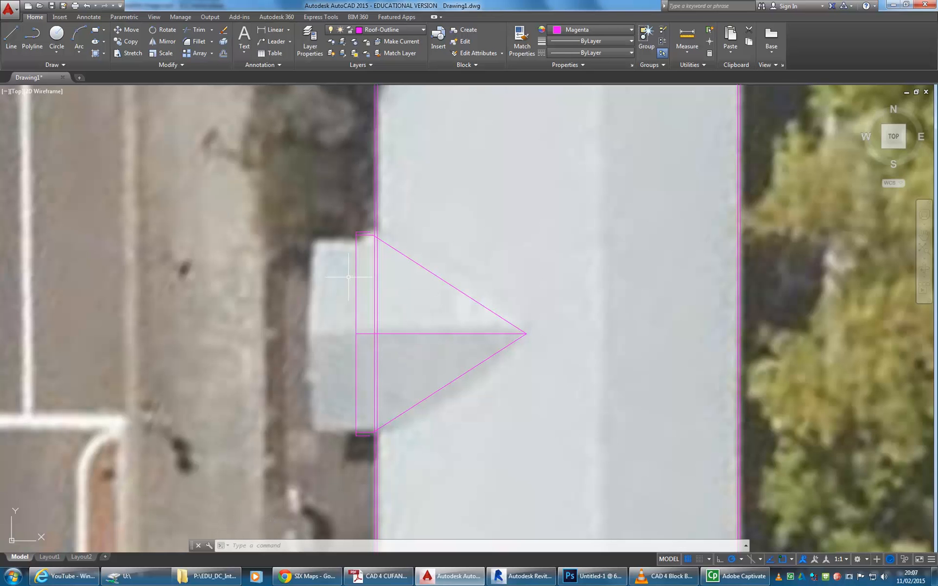
pyautogui.moveTo(282, 281)
pyautogui.mouseDown(button='middle')
pyautogui.moveTo(314, 252)
pyautogui.moveTo(276, 266)
pyautogui.mouseUp(button='middle')
pyautogui.scroll(2, 305, 322)
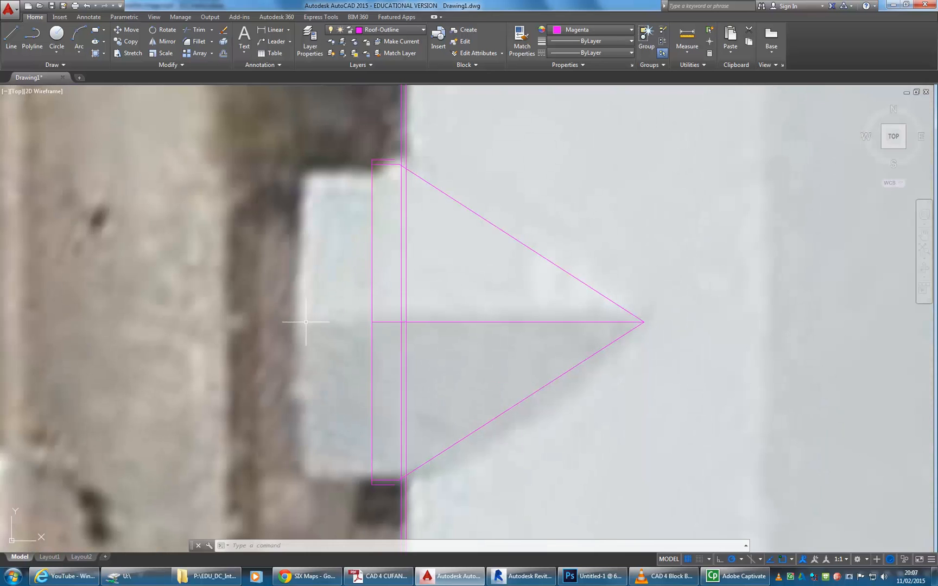
# Move the whole dormer outline east so its north corner, where the diagonal starts, sits on the west wing's inner eave line.
pyautogui.scroll(-2, 306, 322)
pyautogui.scroll(2, 321, 318)
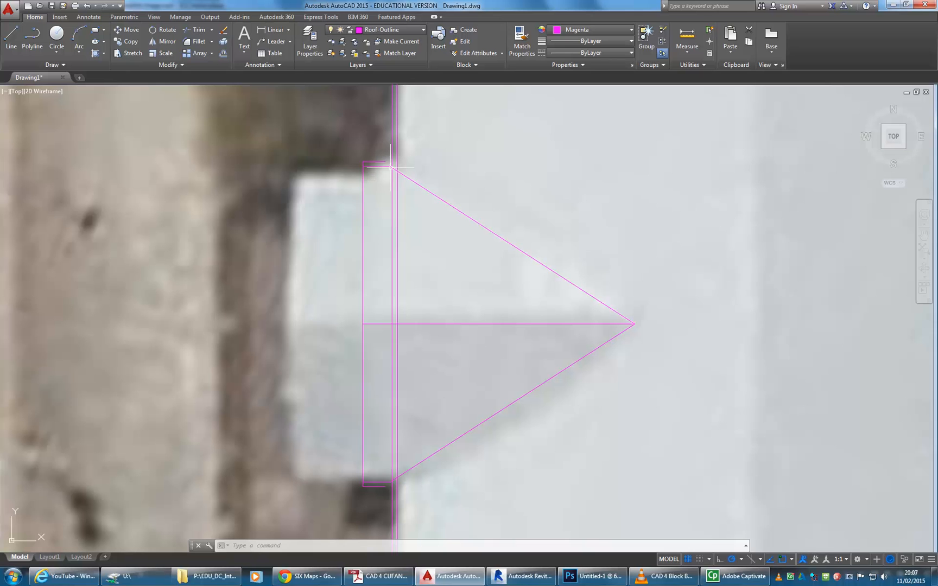
pyautogui.click(343, 138)
pyautogui.click(722, 490)
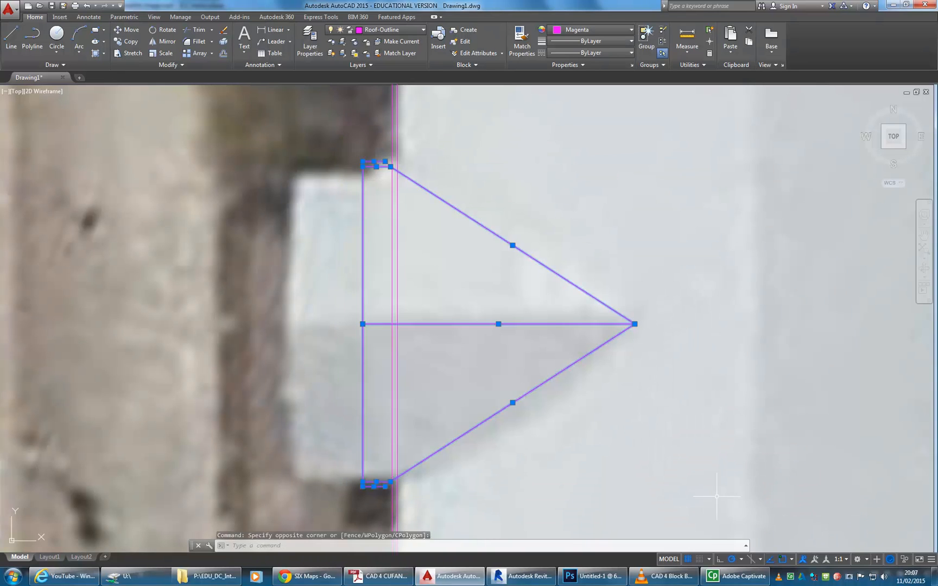
pyautogui.click(128, 30)
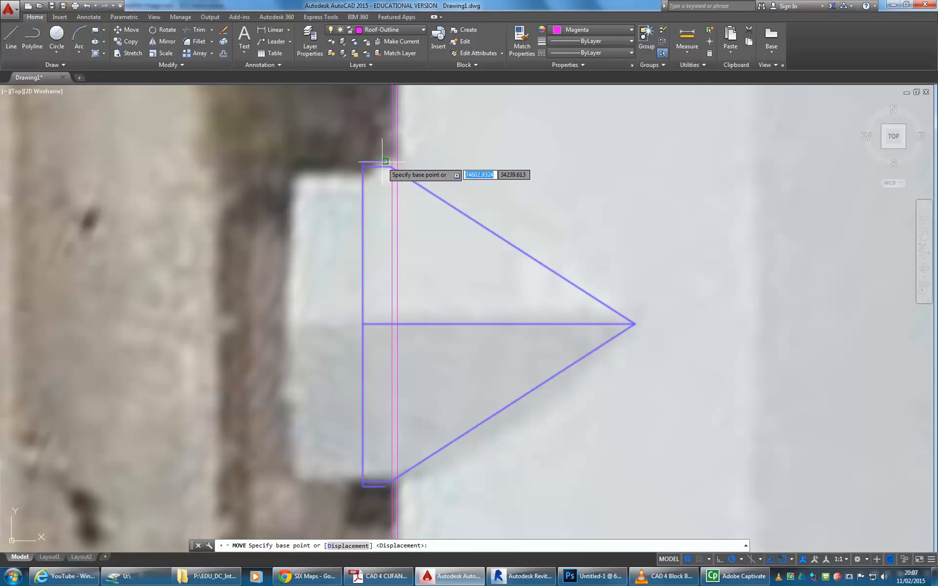
pyautogui.scroll(4, 386, 157)
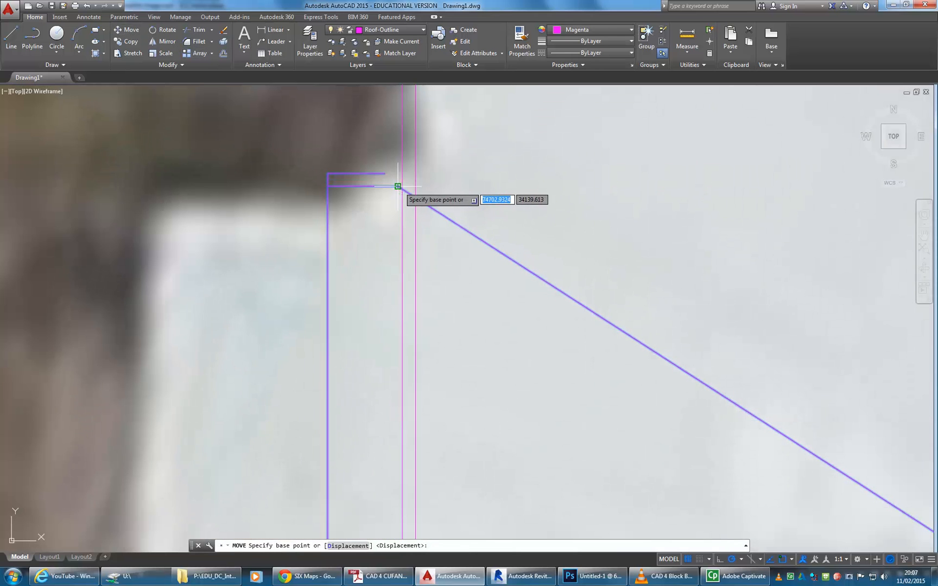
pyautogui.click(398, 186)
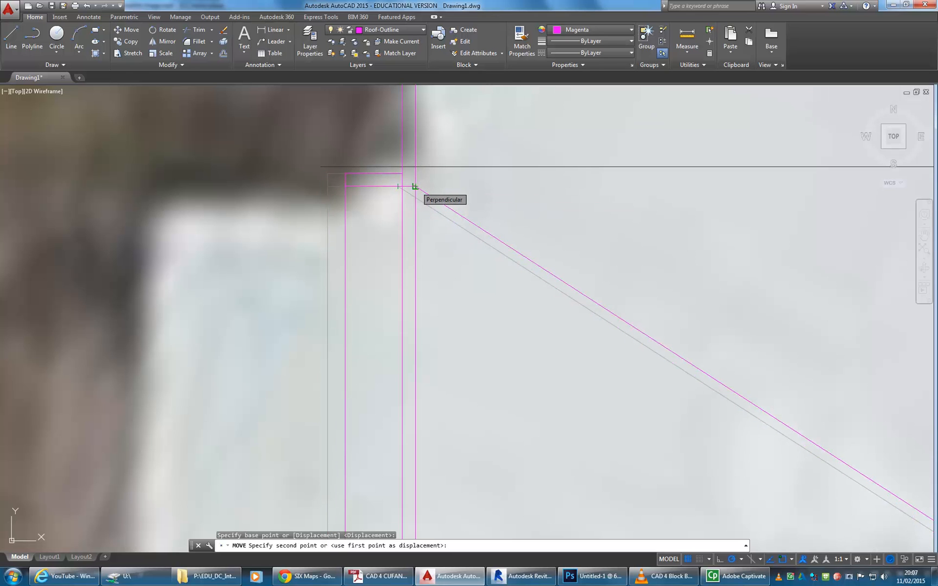
pyautogui.click(414, 186)
pyautogui.scroll(-5, 414, 186)
pyautogui.scroll(2, 375, 155)
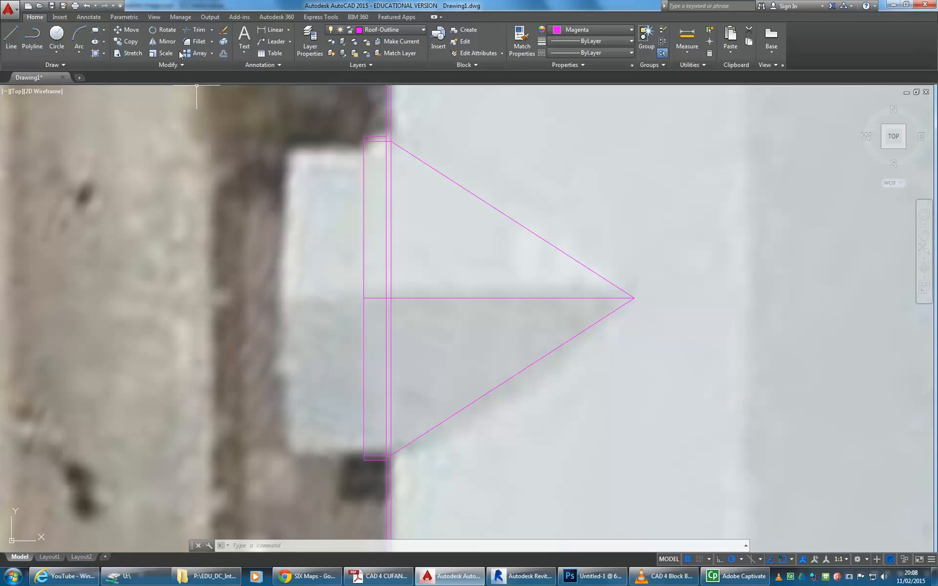
# Stretch the dormer's front edge, side lines and ridge west to the front of the dormer in the aerial photo.
pyautogui.click(124, 54)
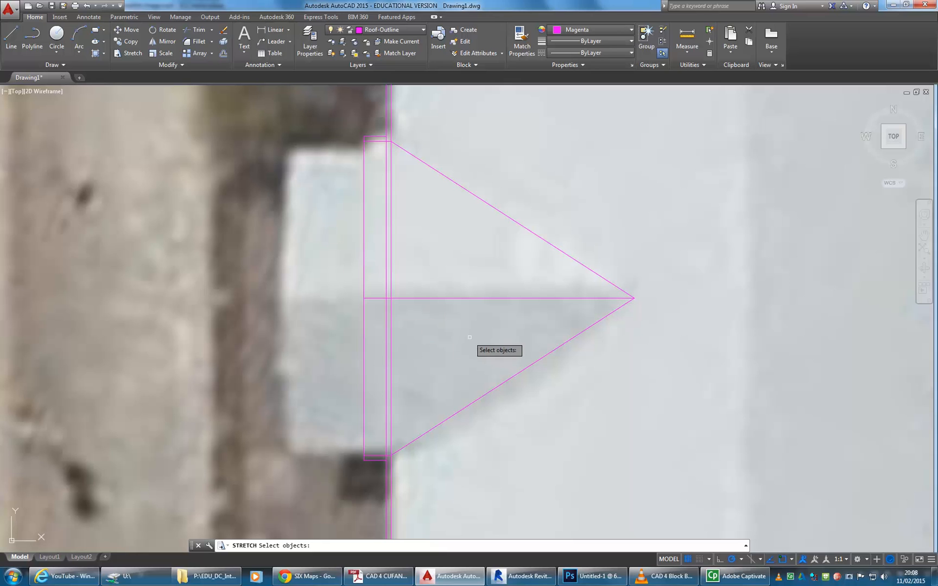
pyautogui.click(746, 545)
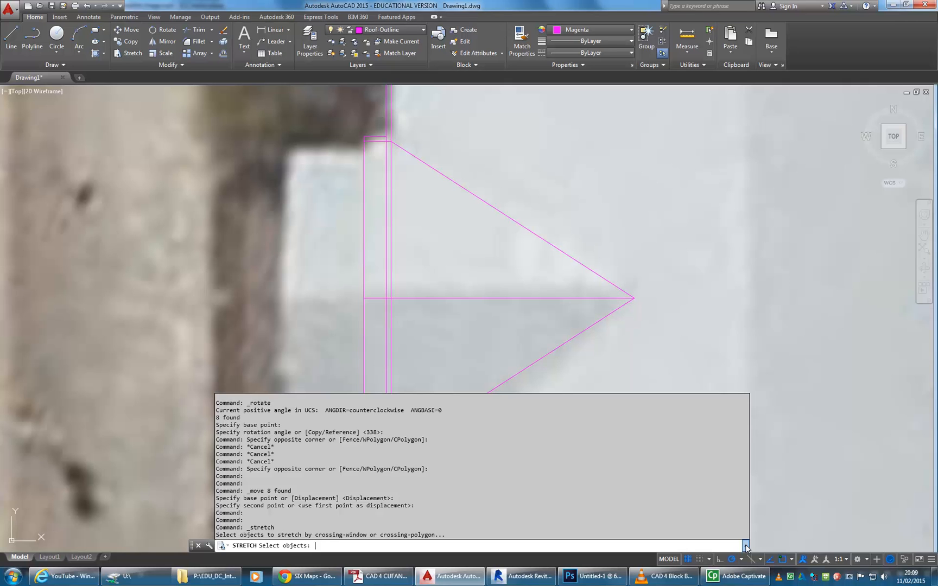
pyautogui.click(746, 546)
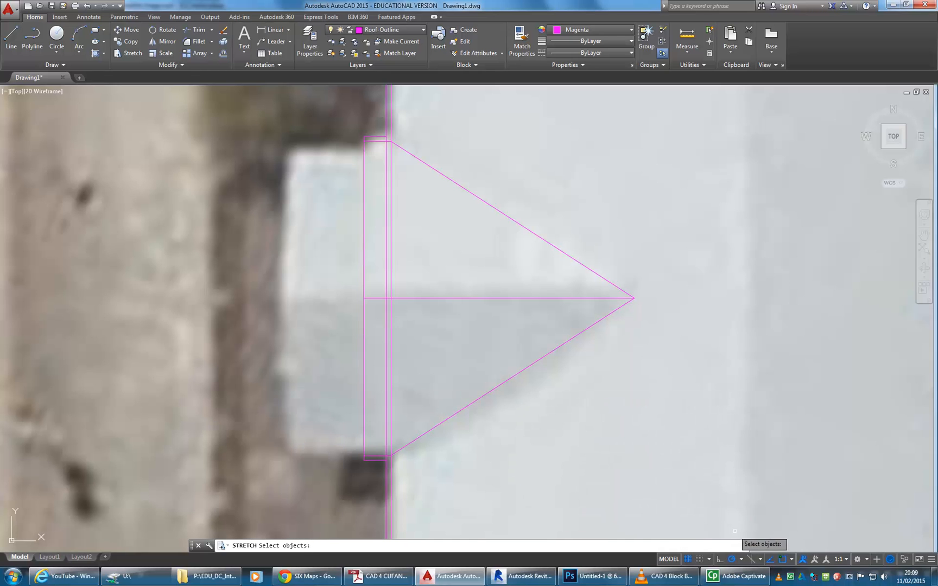
pyautogui.click(746, 546)
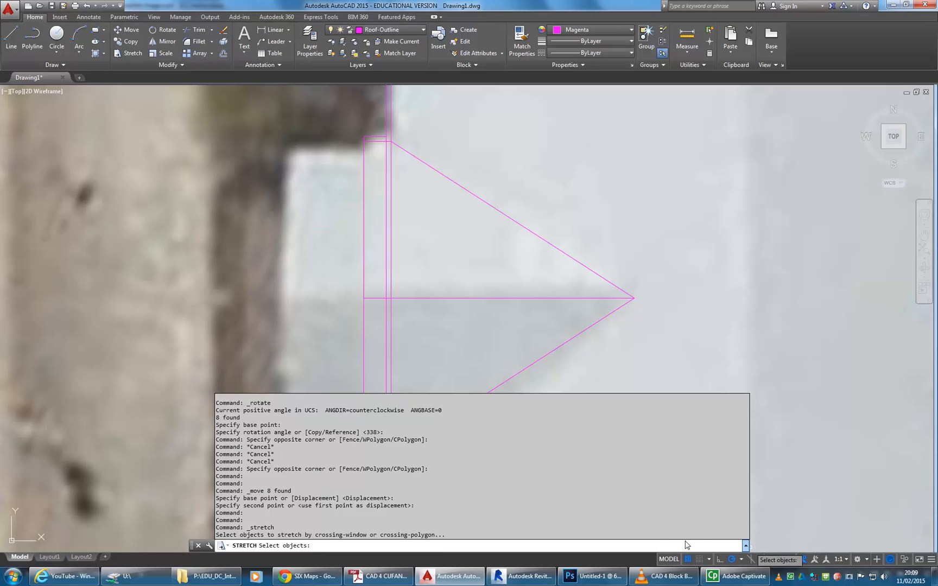
pyautogui.click(746, 545)
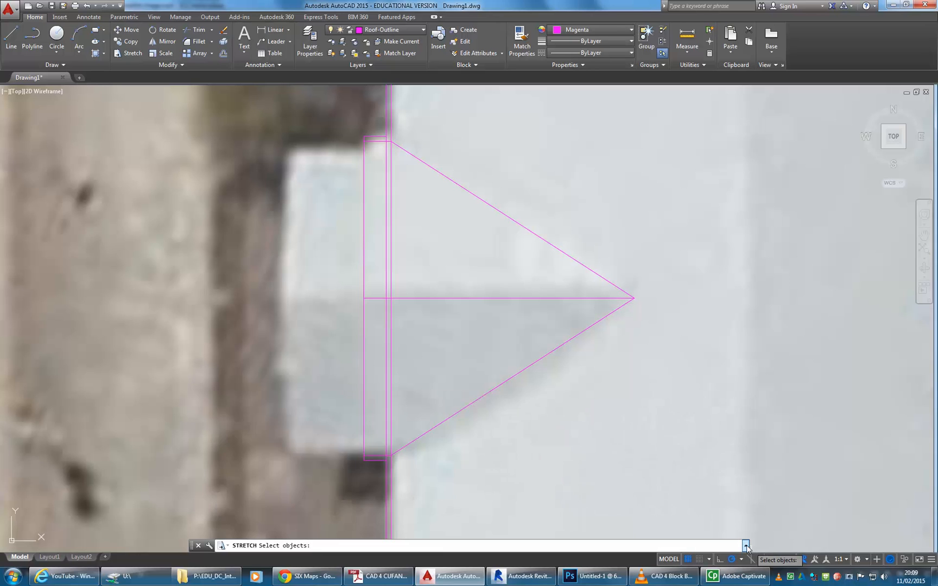
pyautogui.click(377, 122)
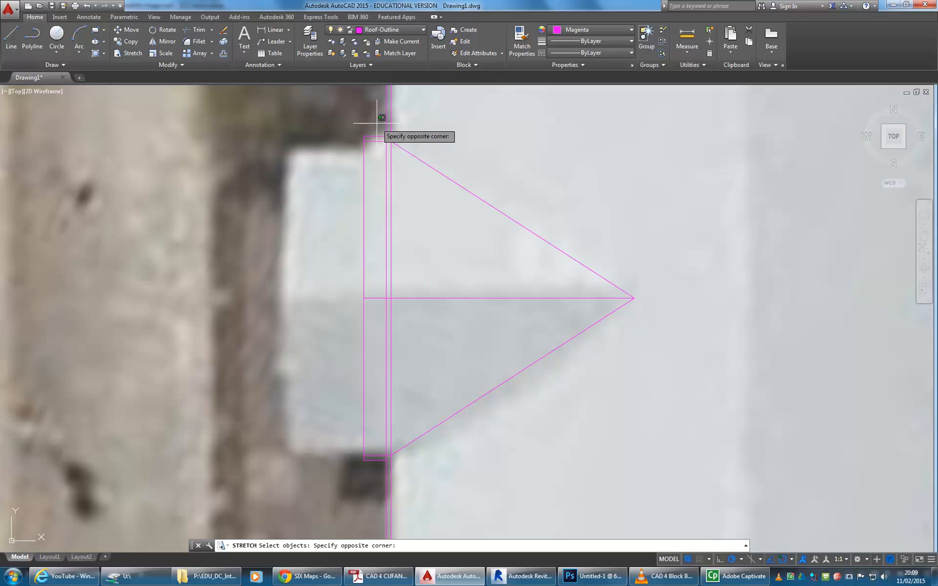
pyautogui.click(330, 483)
pyautogui.press('Return')
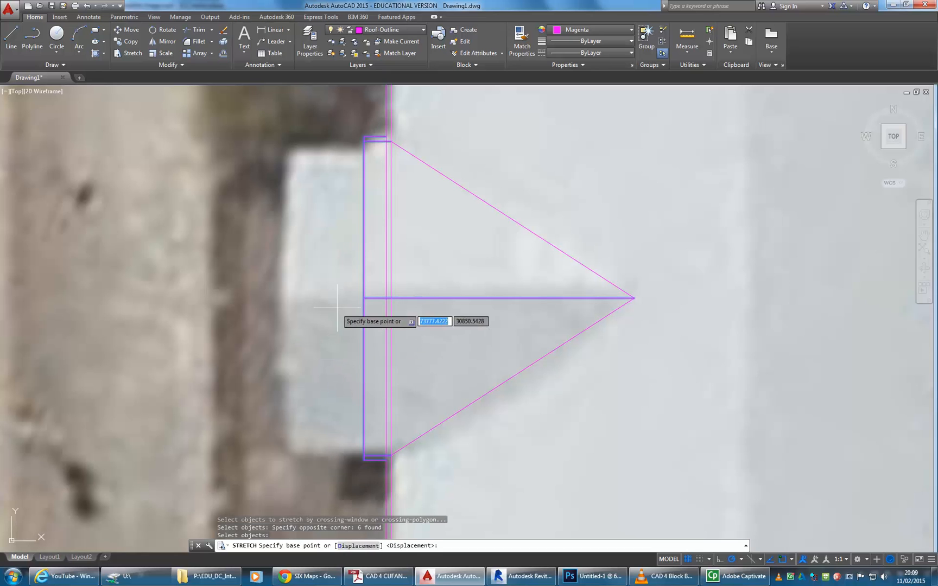
pyautogui.click(364, 298)
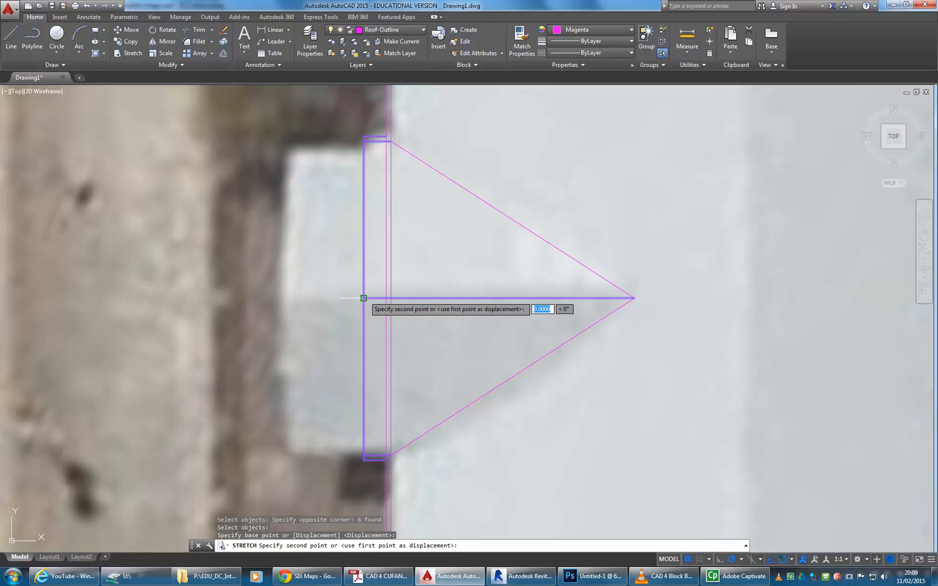
pyautogui.click(282, 298)
pyautogui.scroll(-2, 231, 427)
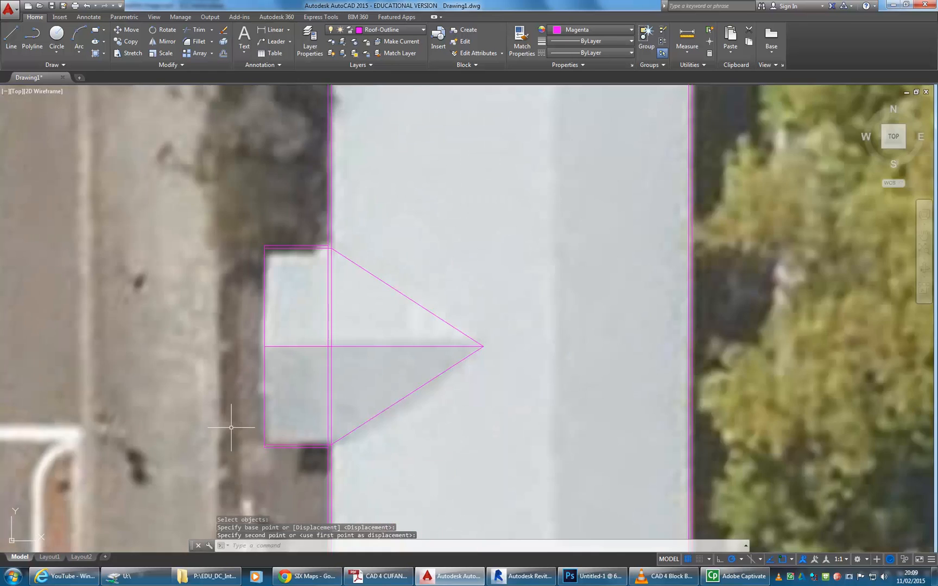
# Compare the stretched dormer's front, sides and eave crossing with the dormer in the aerial photo.
pyautogui.scroll(2, 232, 407)
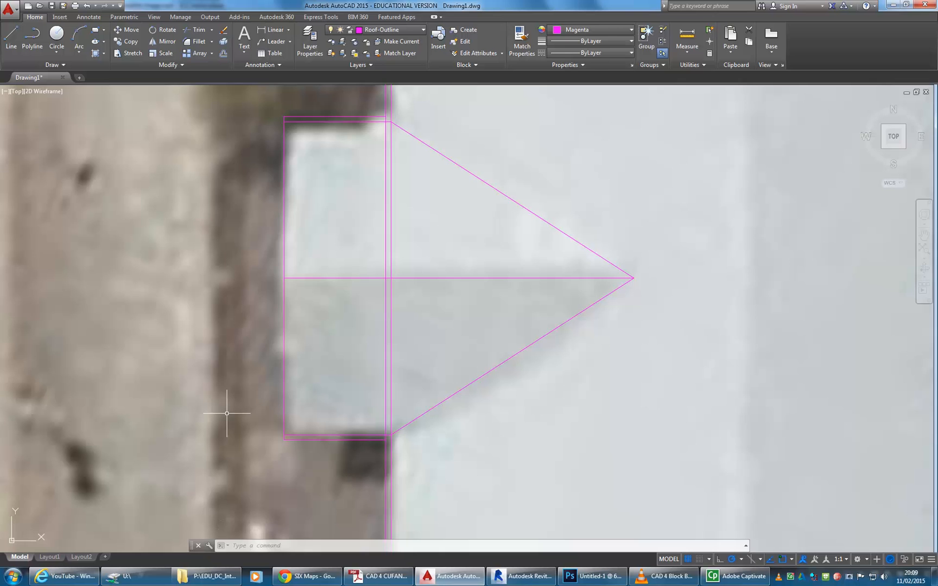
pyautogui.scroll(-2, 304, 324)
pyautogui.scroll(2, 303, 325)
pyautogui.moveTo(332, 246); pyautogui.dragTo(318, 257, button='middle')
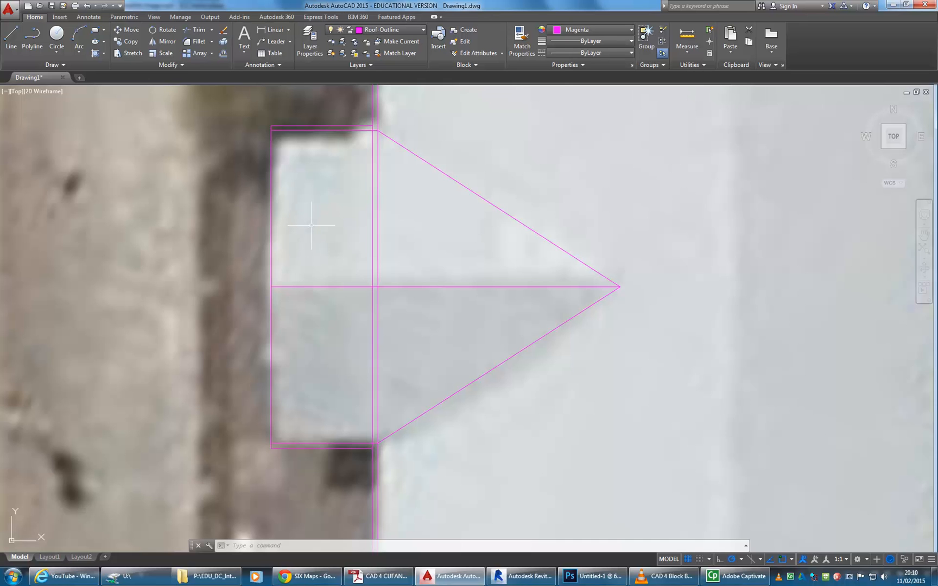
pyautogui.scroll(-1, 311, 225)
pyautogui.scroll(1, 312, 223)
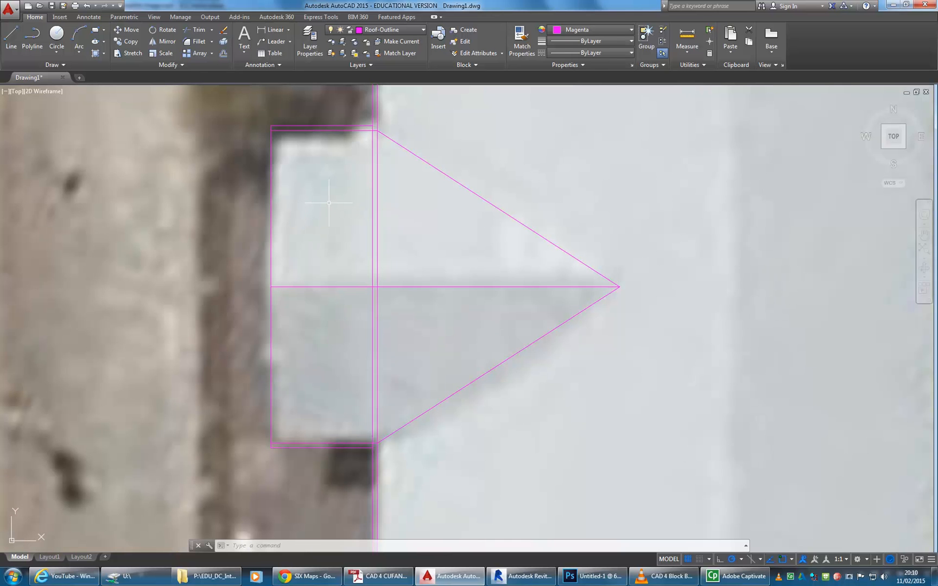
pyautogui.scroll(-1, 328, 203)
pyautogui.scroll(1, 329, 203)
pyautogui.moveTo(329, 203)
pyautogui.mouseDown(button='middle')
pyautogui.moveTo(305, 212)
pyautogui.moveTo(455, 218)
pyautogui.moveTo(367, 212)
pyautogui.moveTo(353, 236)
pyautogui.mouseUp(button='middle')
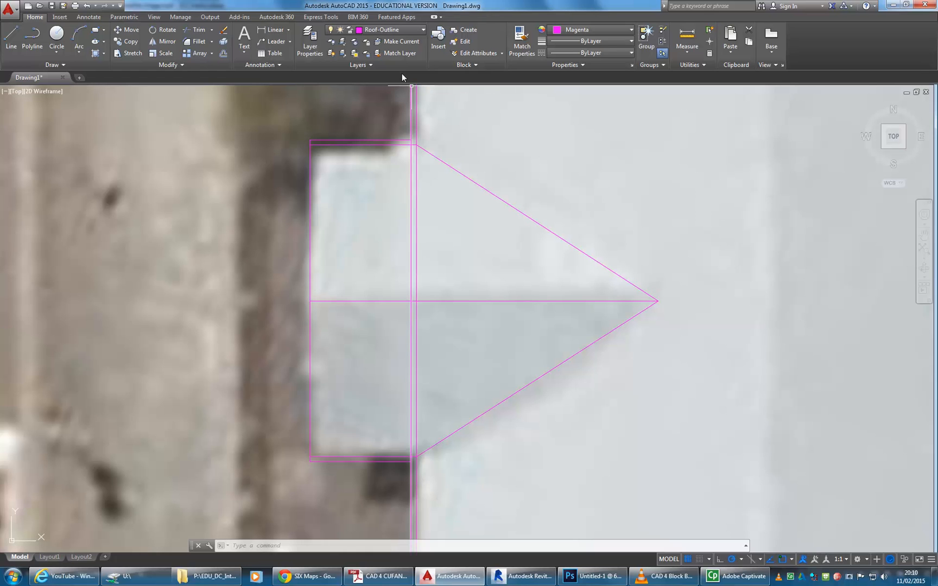
# Trim the wing's outer eave line between the dormer's two outer side lines, using those lines as cutting edges.
pyautogui.click(197, 30)
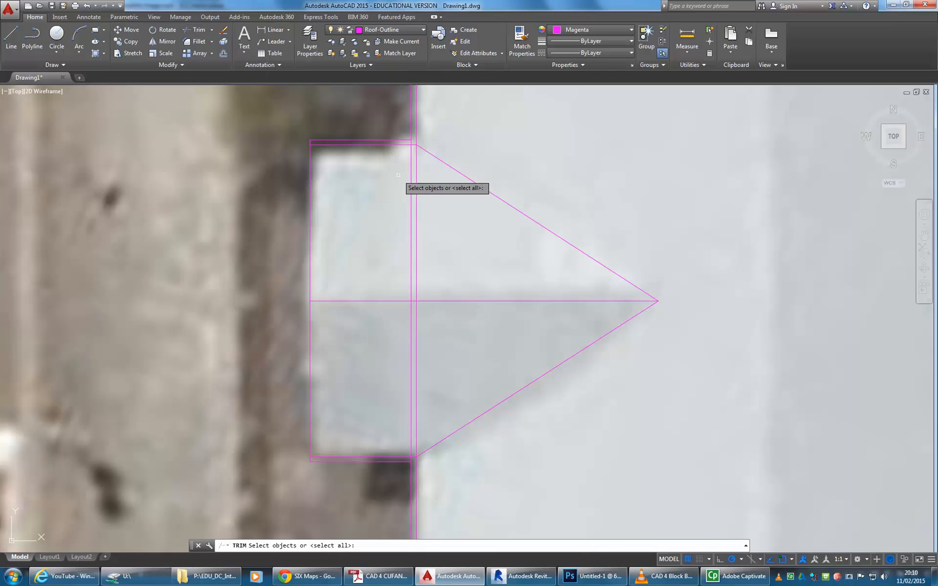
pyautogui.click(377, 140)
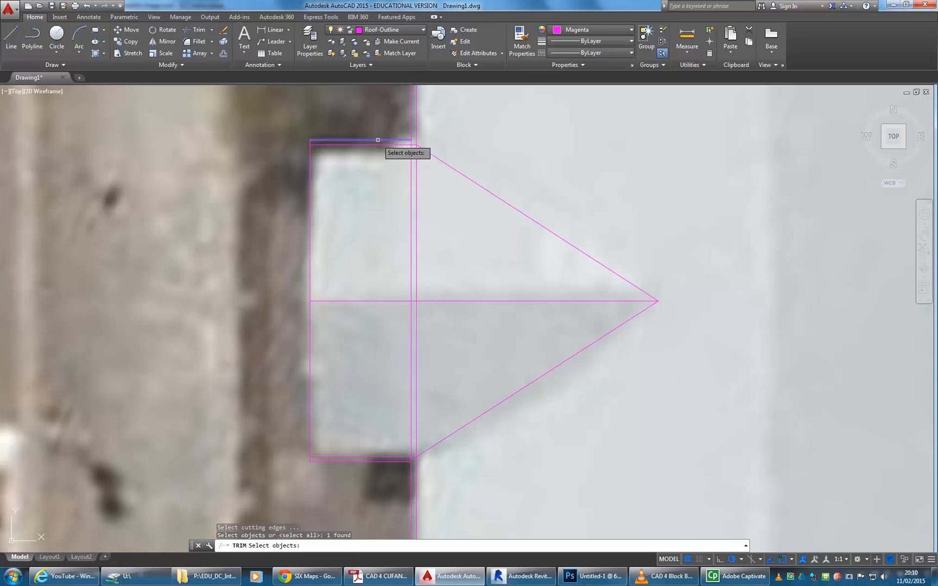
pyautogui.click(351, 461)
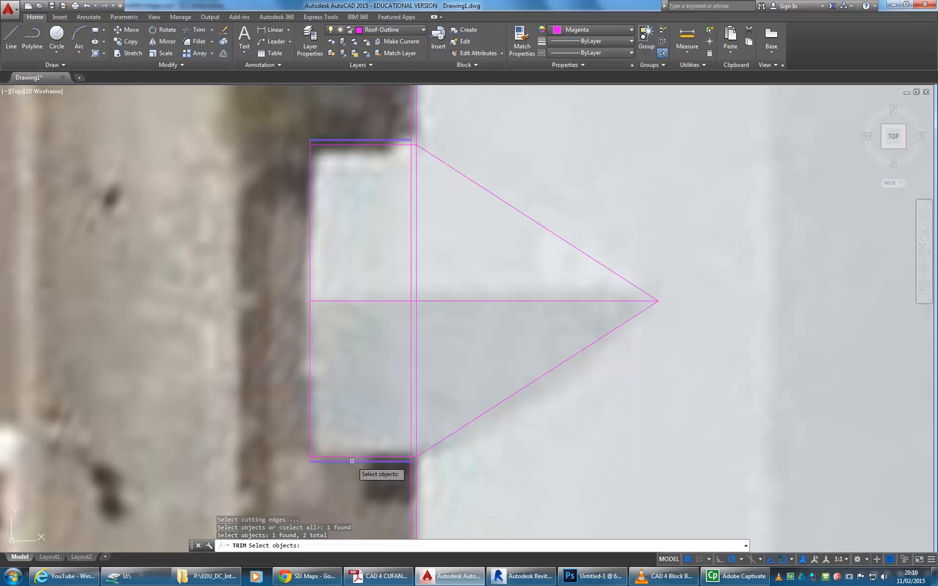
pyautogui.press('Return')
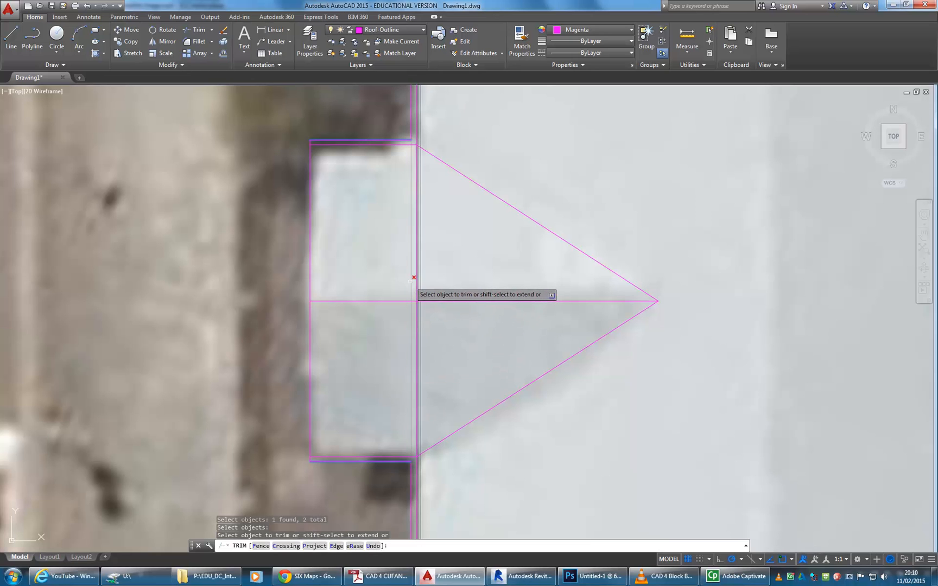
pyautogui.press('Return')
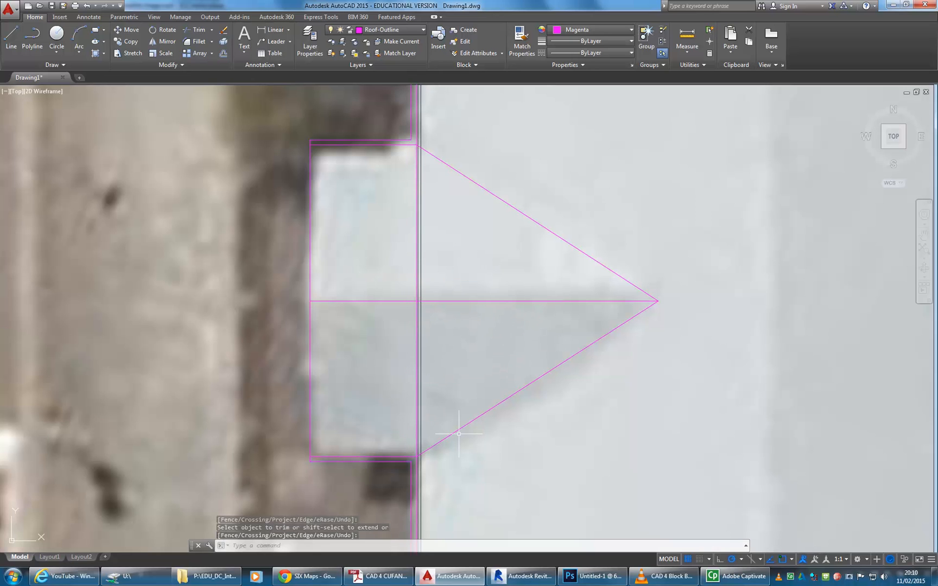
pyautogui.moveTo(400, 308); pyautogui.dragTo(385, 310, button='middle')
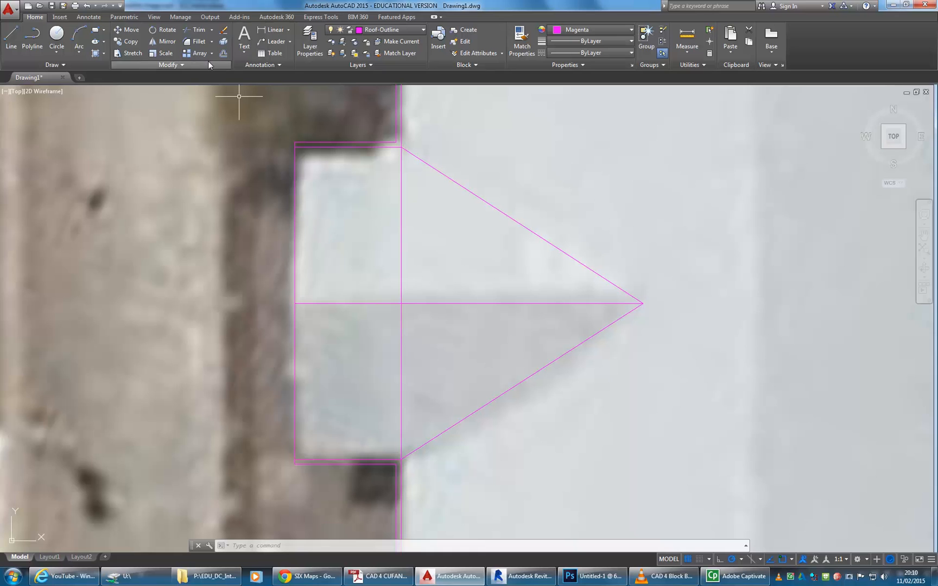
# Trim away both pieces of the inner eave line that cross the dormer on either side of its ridge.
pyautogui.click(194, 31)
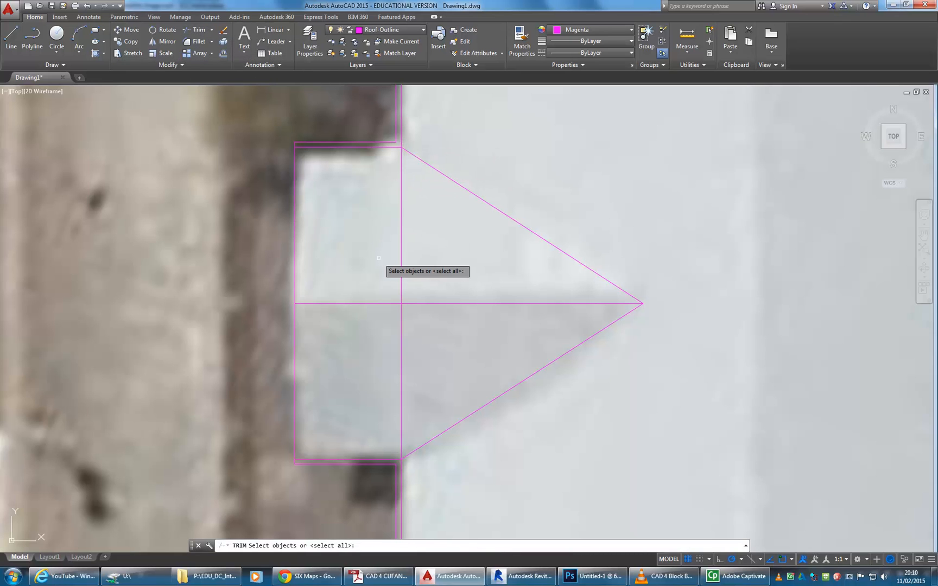
pyautogui.press('Return')
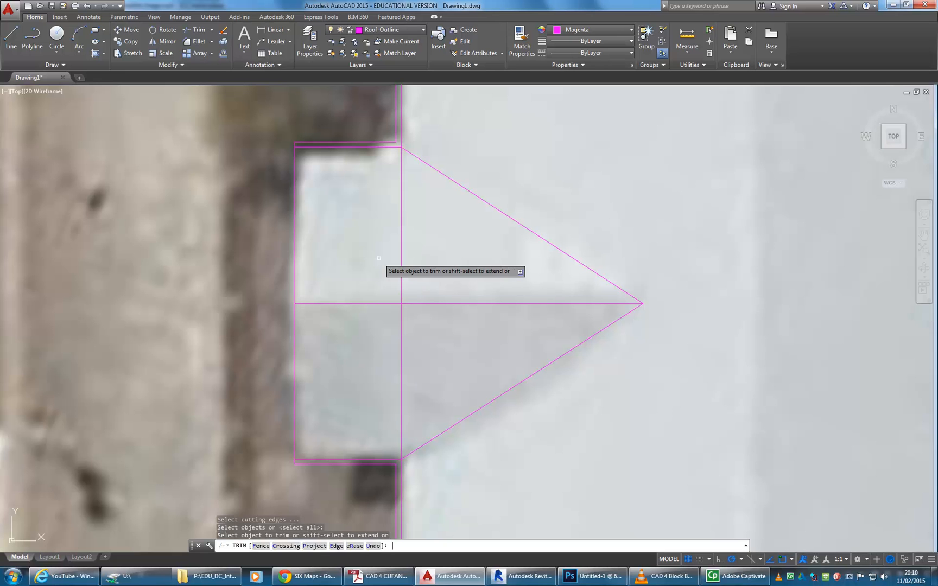
pyautogui.click(401, 237)
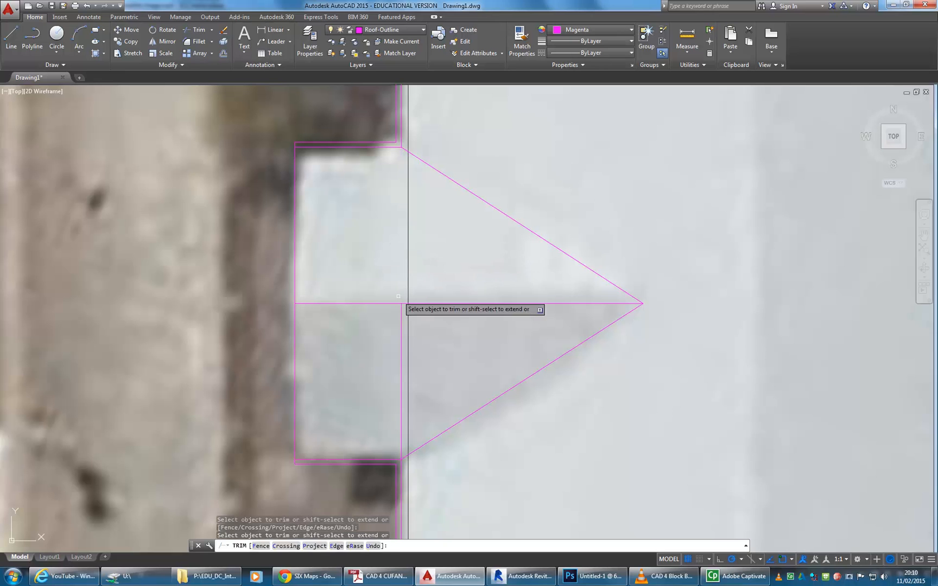
pyautogui.click(401, 315)
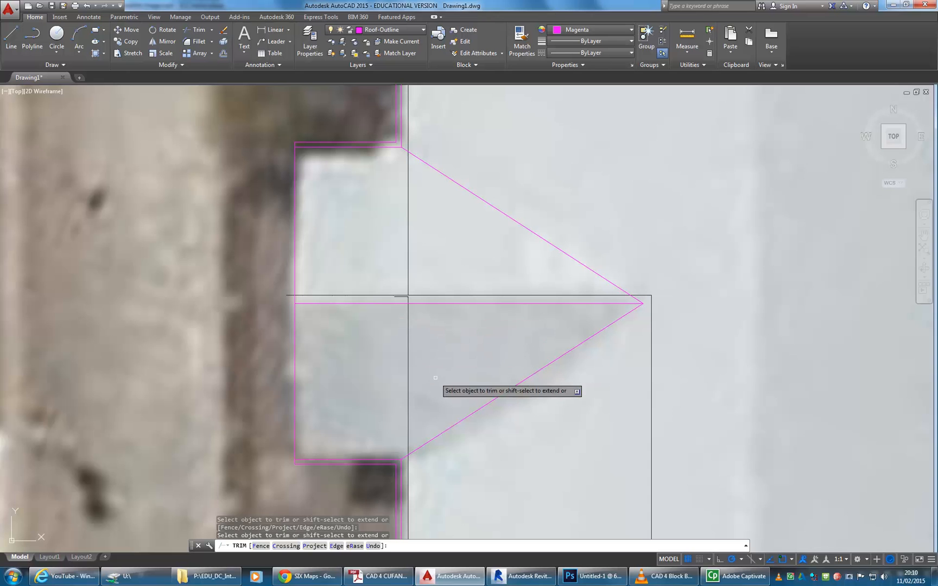
pyautogui.moveTo(338, 270); pyautogui.dragTo(314, 274, button='middle')
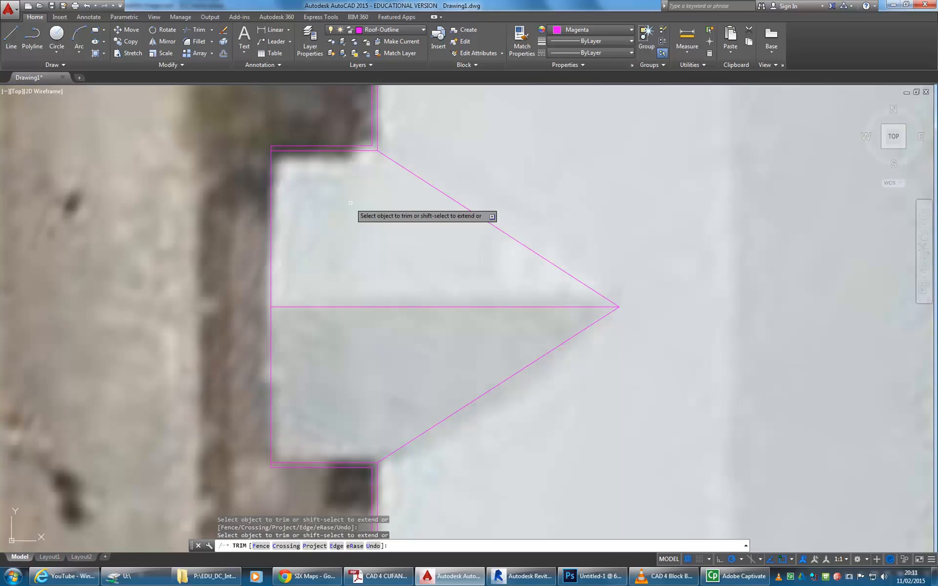
pyautogui.scroll(-2, 350, 202)
pyautogui.press('Return')
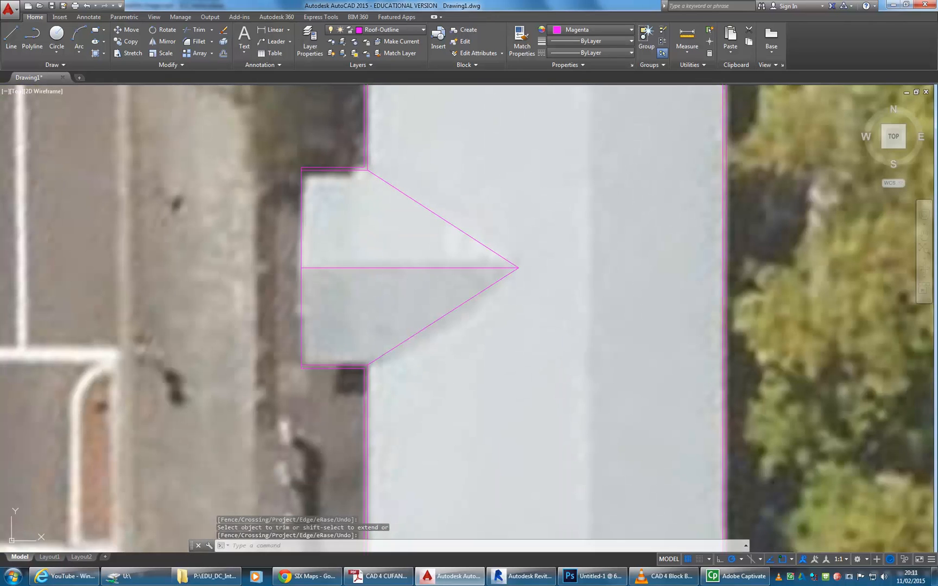
pyautogui.scroll(-4, 300, 291)
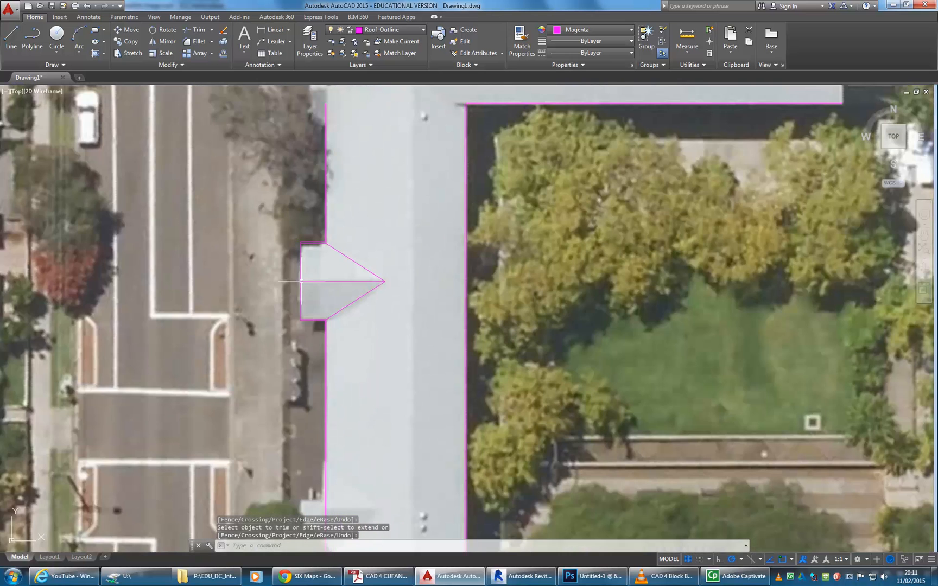
pyautogui.moveTo(301, 396); pyautogui.dragTo(286, 303, button='middle')
pyautogui.scroll(-2, 293, 291)
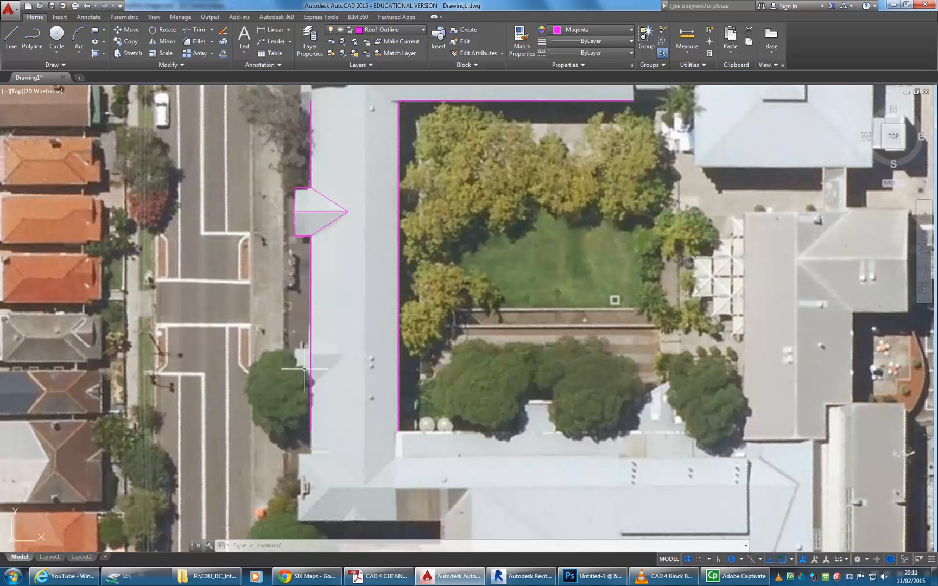
pyautogui.moveTo(352, 233); pyautogui.dragTo(326, 352, button='middle')
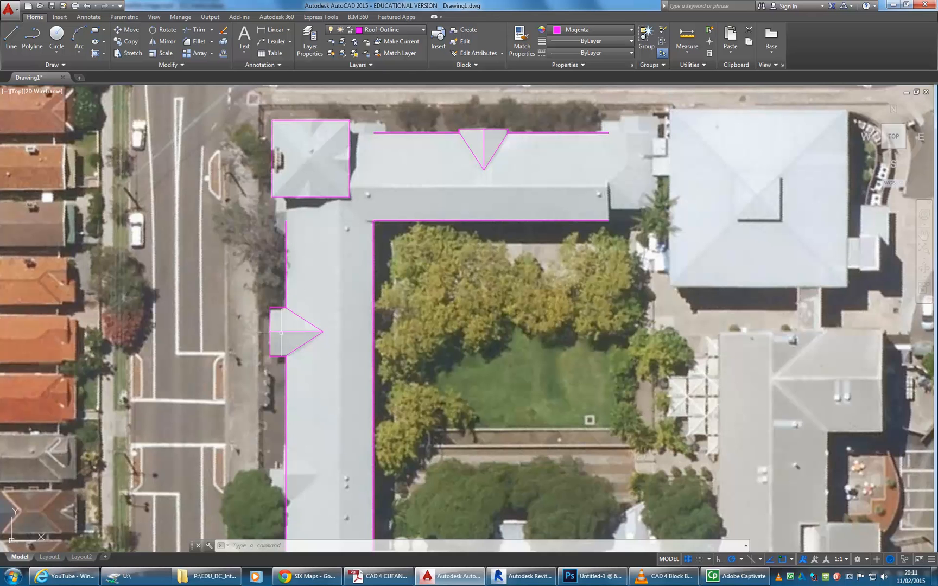
pyautogui.scroll(-2, 285, 255)
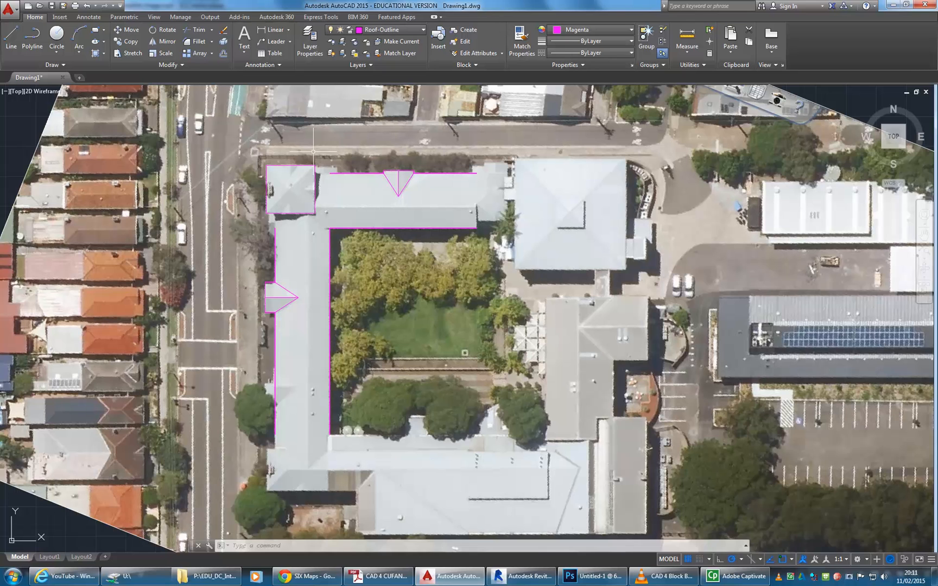
# Draw the south gable on the square corner roof: a ridge inward from the south edge's midpoint, with its east side sloping back at 315°.
pyautogui.scroll(6, 258, 167)
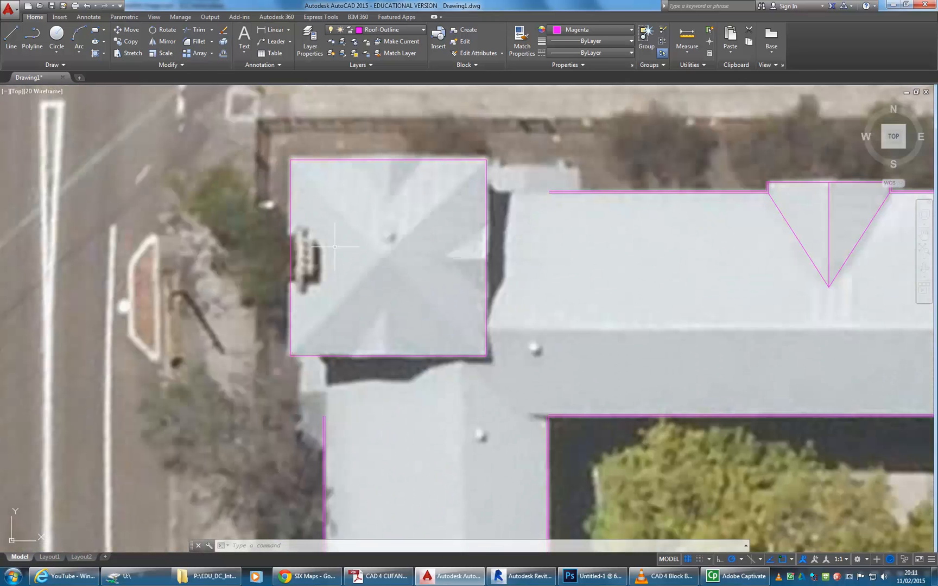
pyautogui.scroll(2, 331, 247)
pyautogui.moveTo(326, 217); pyautogui.dragTo(316, 261, button='middle')
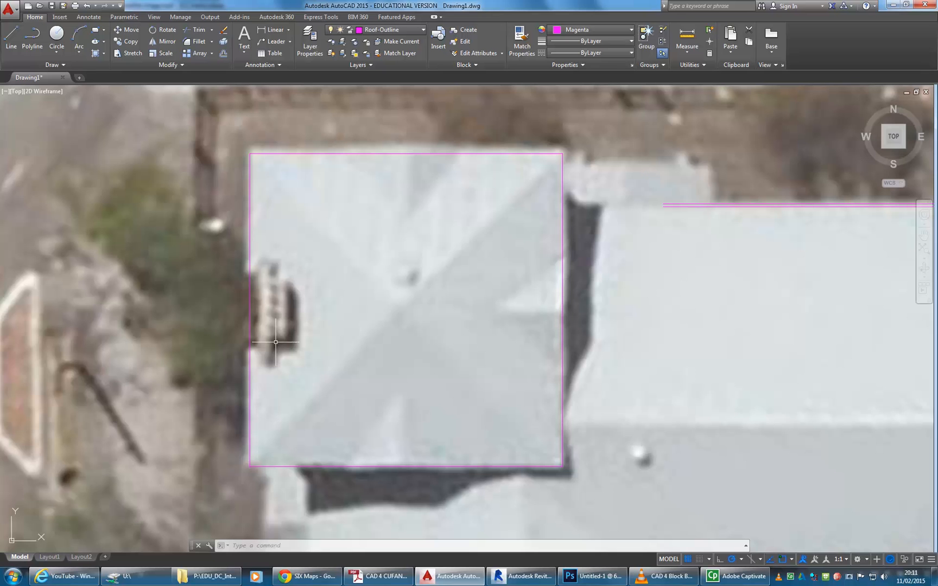
pyautogui.click(12, 36)
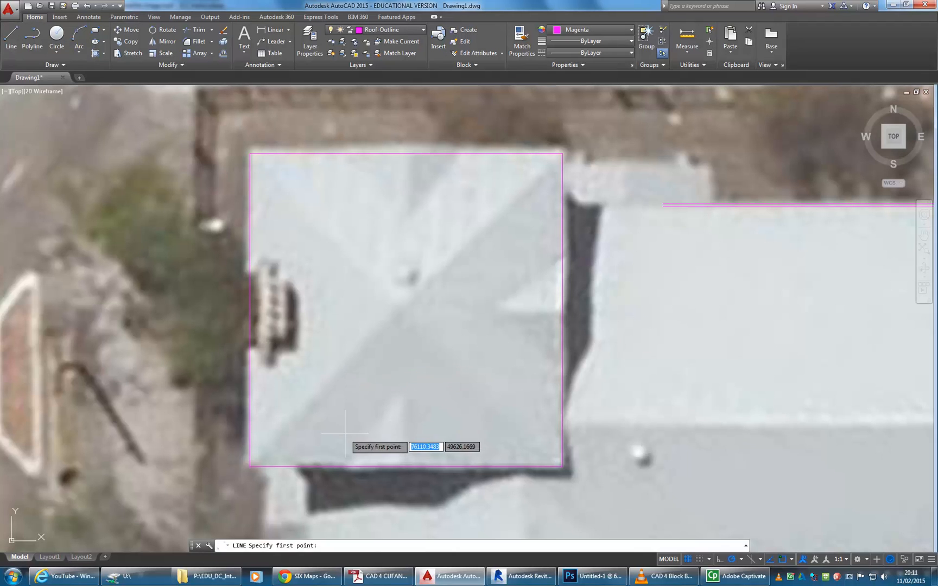
pyautogui.scroll(4, 349, 477)
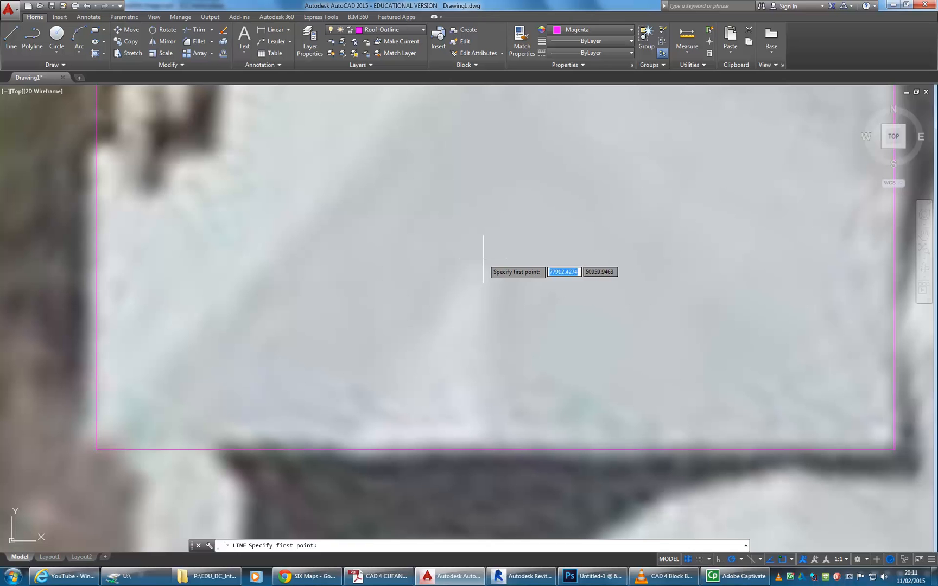
pyautogui.scroll(-2, 466, 306)
pyautogui.scroll(-2, 465, 307)
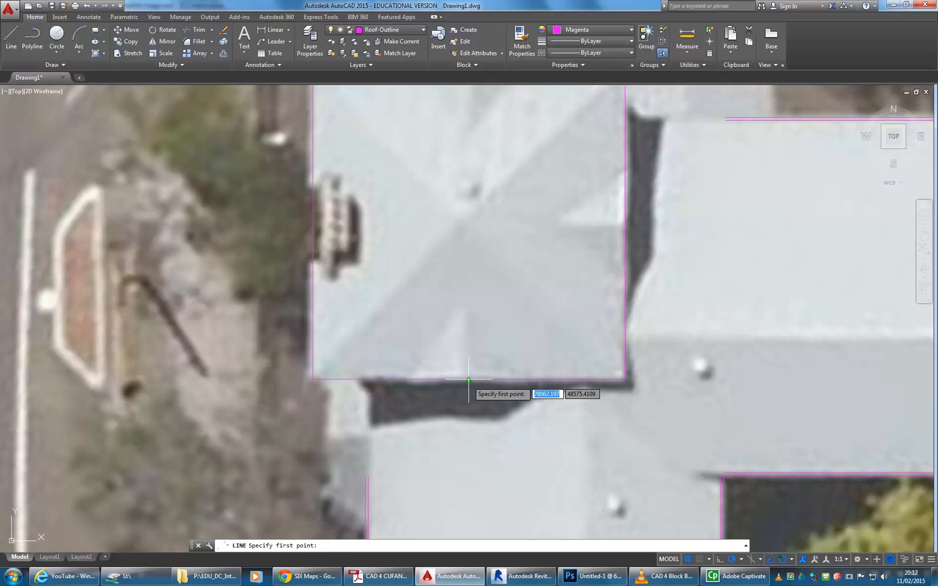
pyautogui.click(469, 379)
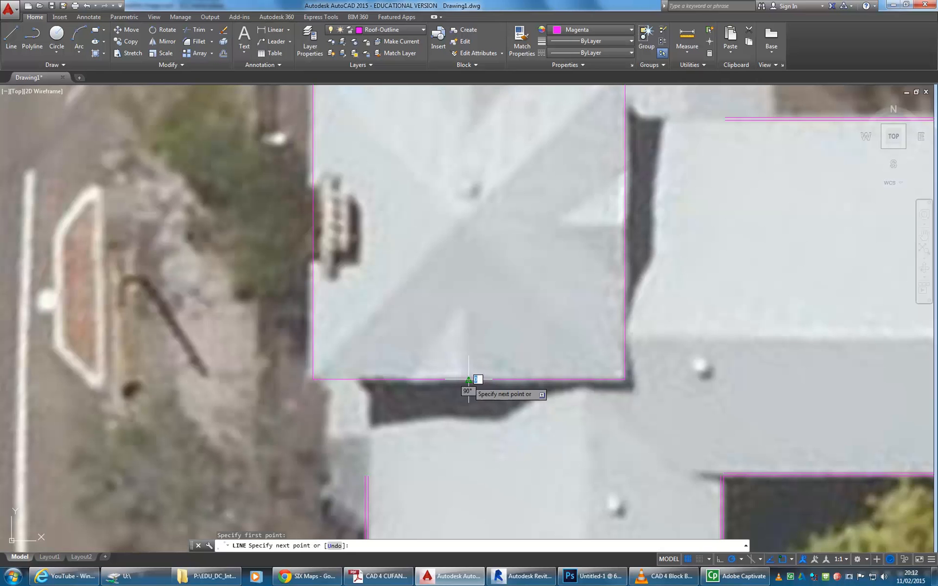
pyautogui.click(469, 307)
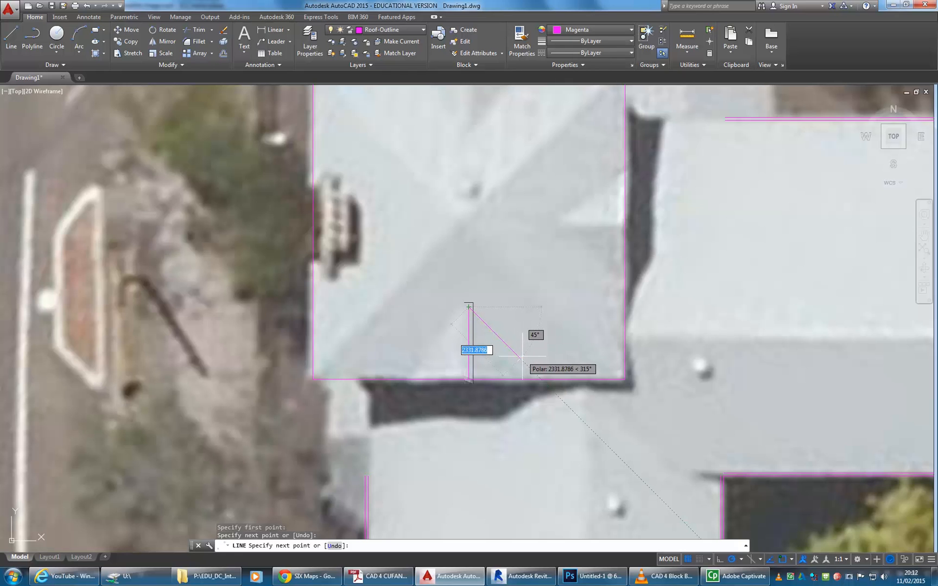
pyautogui.click(542, 379)
pyautogui.rightClick(523, 274)
pyautogui.click(540, 278)
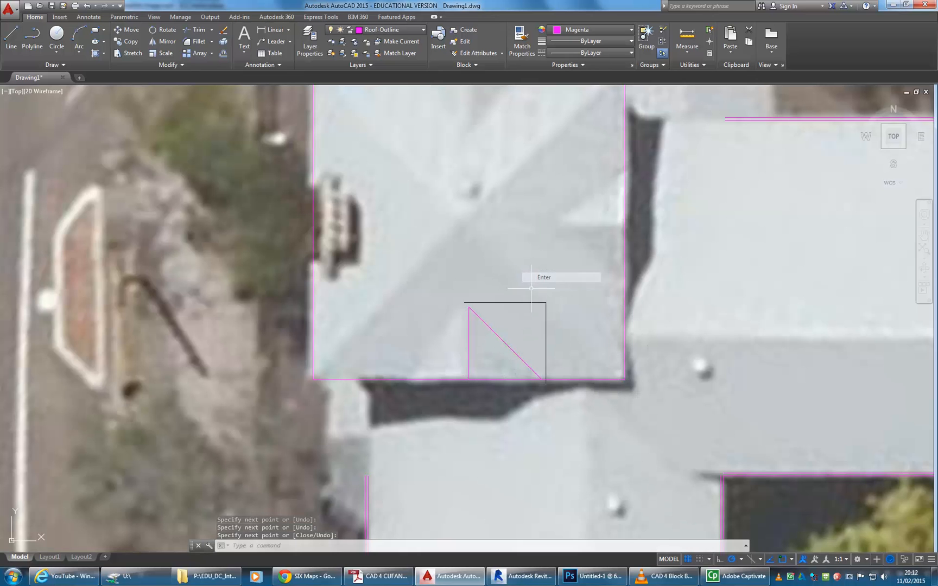
# Draw the gable's west side from the ridge's inner end at 225° to the square roof's south edge.
pyautogui.rightClick(433, 296)
pyautogui.click(443, 300)
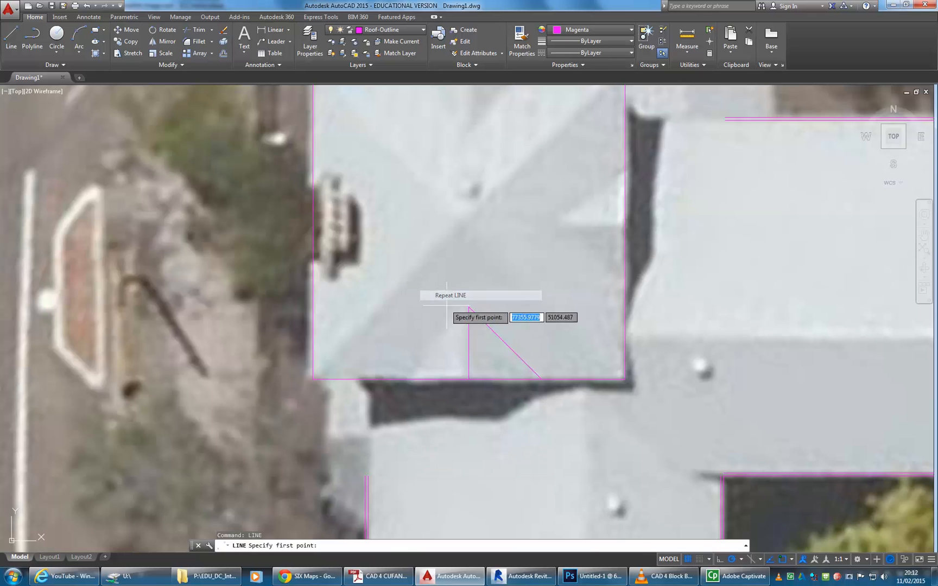
pyautogui.click(469, 307)
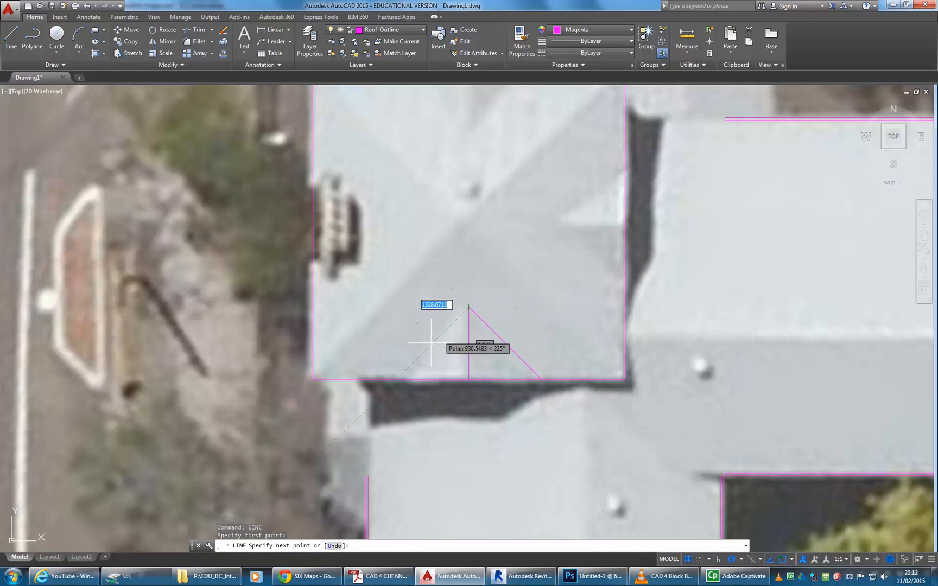
pyautogui.click(398, 378)
pyautogui.rightClick(390, 303)
pyautogui.click(396, 308)
pyautogui.scroll(-2, 379, 384)
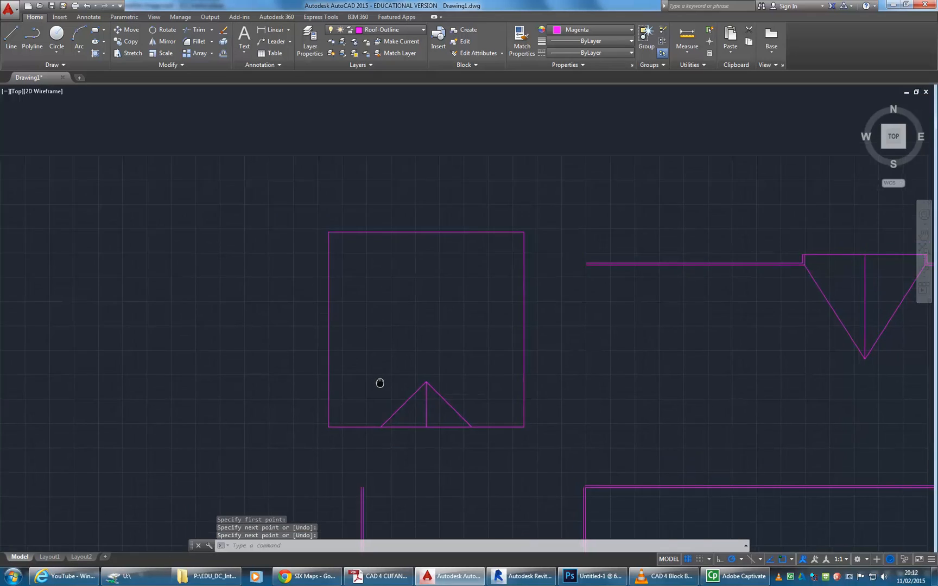
pyautogui.scroll(2, 392, 429)
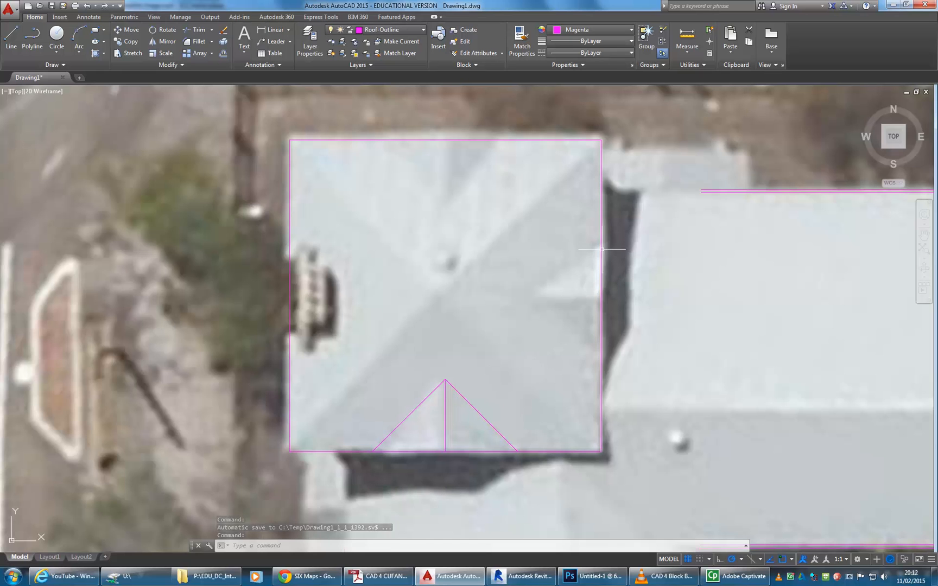
# Mirror the three south gable lines across the square roof's east-west centreline onto its north edge, keeping the originals.
pyautogui.click(474, 349)
pyautogui.click(406, 392)
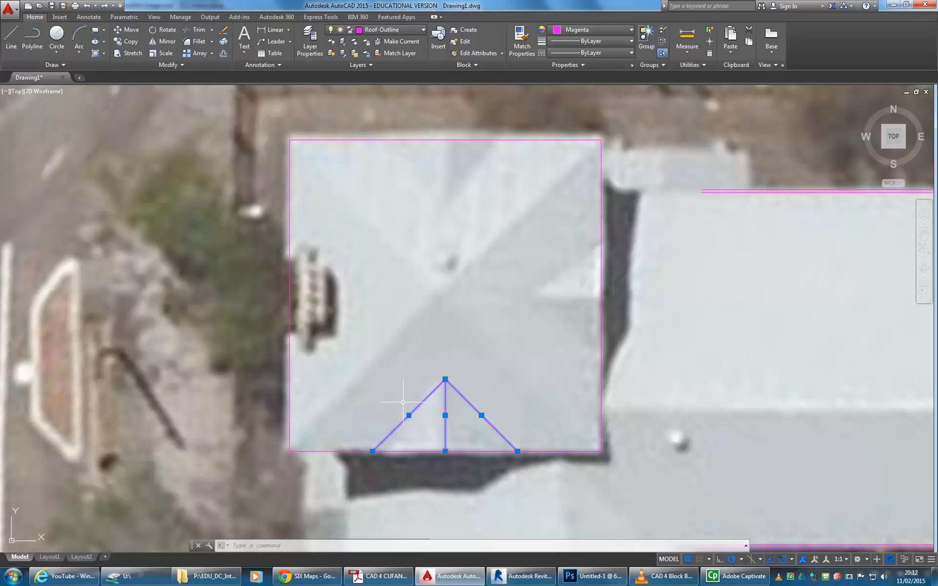
pyautogui.click(162, 41)
pyautogui.click(602, 296)
pyautogui.click(386, 295)
pyautogui.rightClick(386, 296)
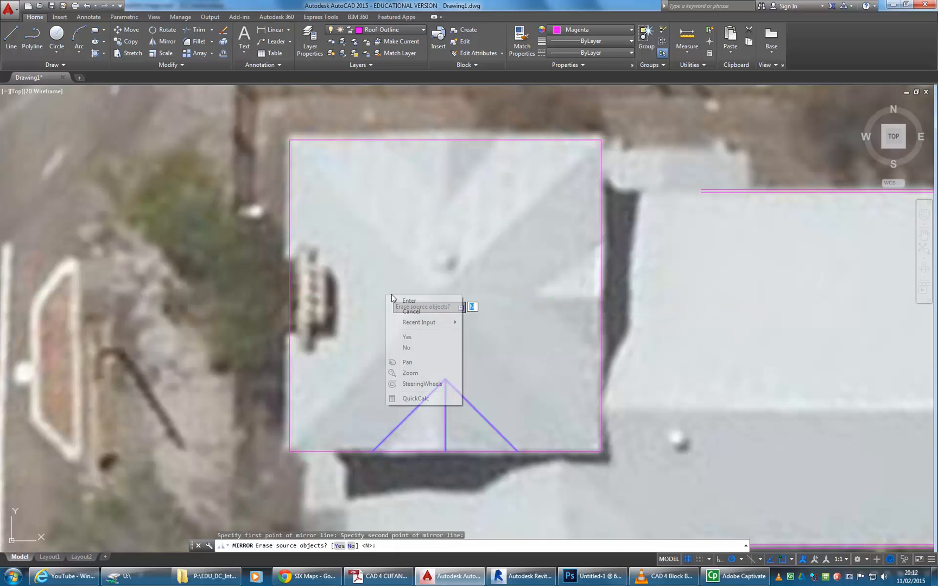
pyautogui.click(415, 308)
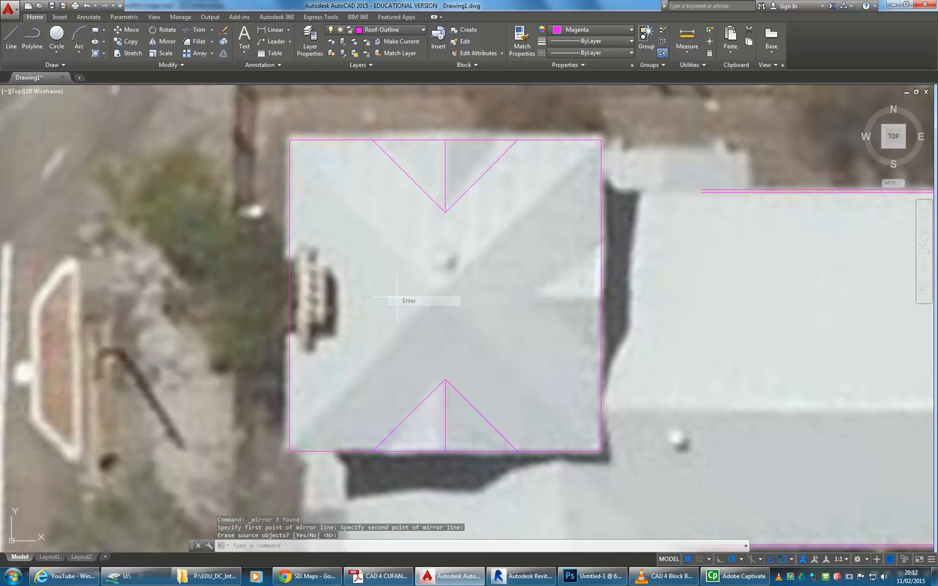
# Mirror the south gable onto the square roof's east edge across the diagonal from the southeast corner, keeping the source lines.
pyautogui.click(162, 42)
pyautogui.click(466, 355)
pyautogui.click(416, 413)
pyautogui.press('Return')
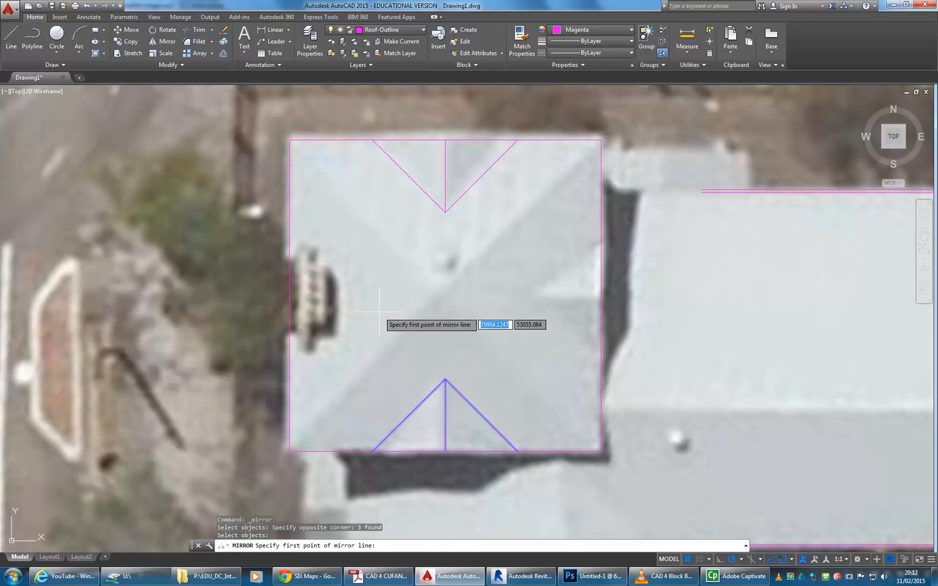
pyautogui.click(601, 451)
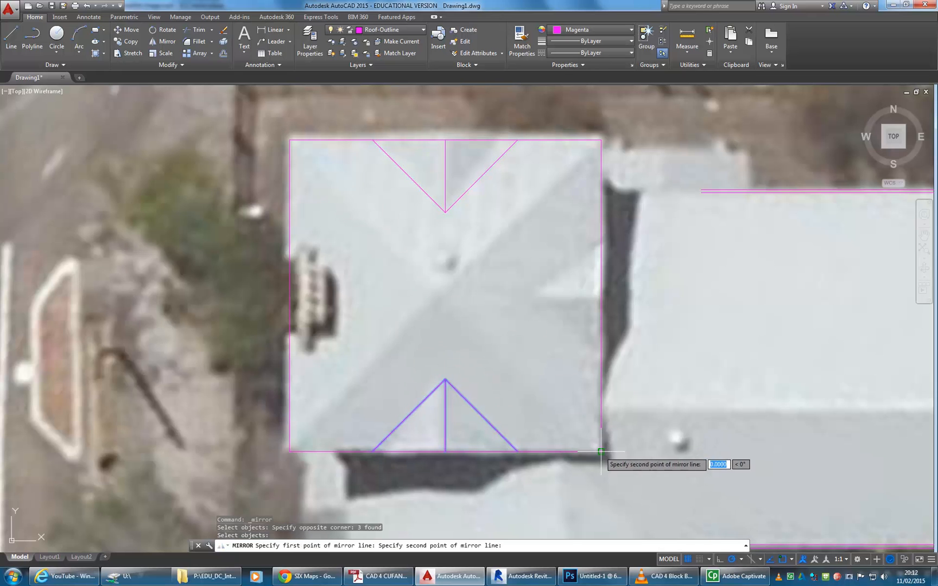
pyautogui.click(398, 244)
pyautogui.rightClick(411, 246)
pyautogui.click(427, 254)
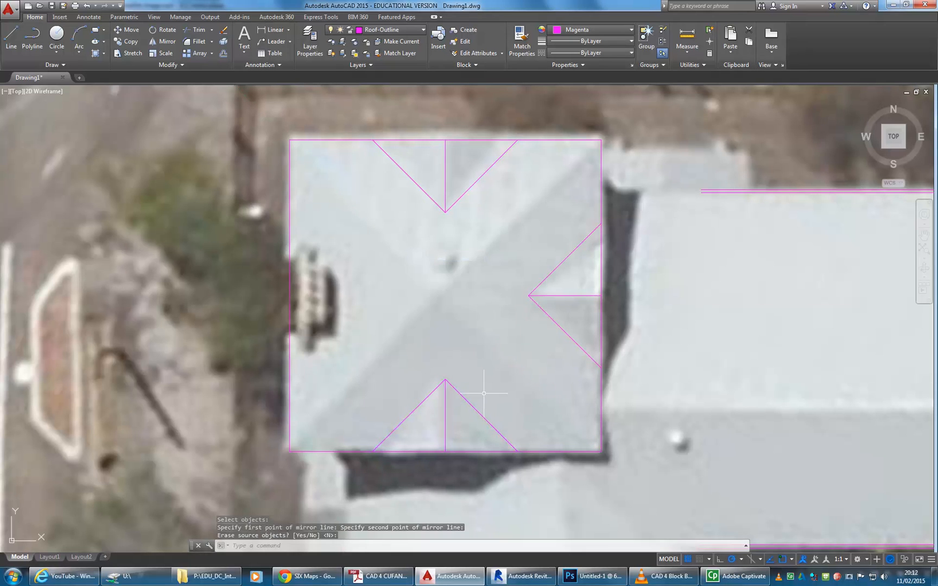
# Undo the mirroring of the gable onto the square roof's east edge.
pyautogui.click(549, 257)
pyautogui.click(522, 341)
pyautogui.click(165, 41)
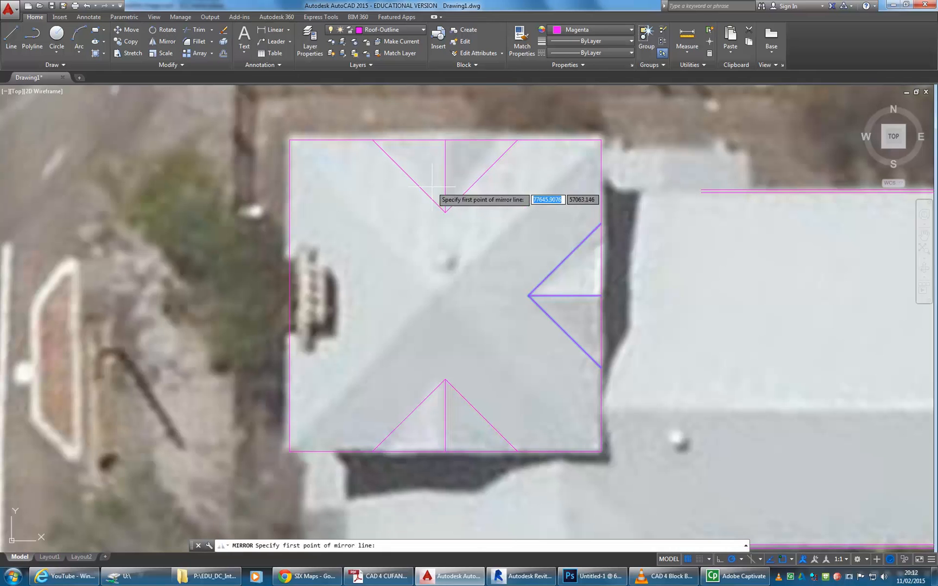
pyautogui.press('Escape')
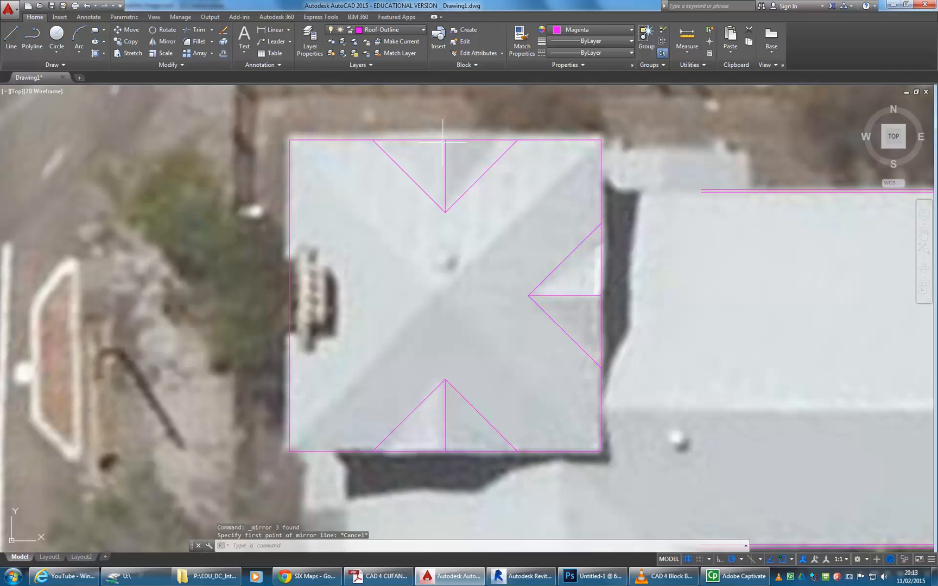
pyautogui.hotkey('ctrl', 'z')
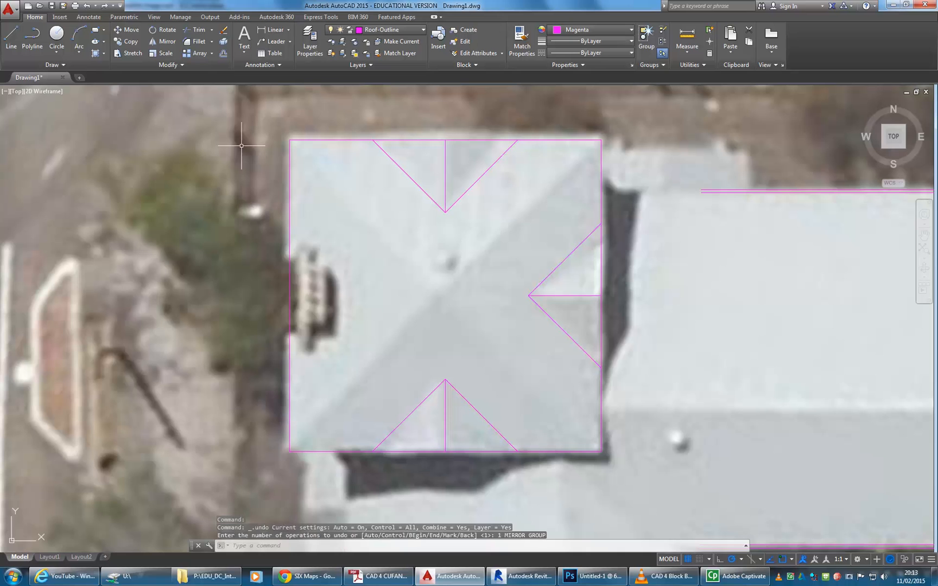
# Mirror the three south gable lines about the diagonal through the square roof's southeast corner to form the east gable, keeping the originals.
pyautogui.click(487, 354)
pyautogui.click(408, 405)
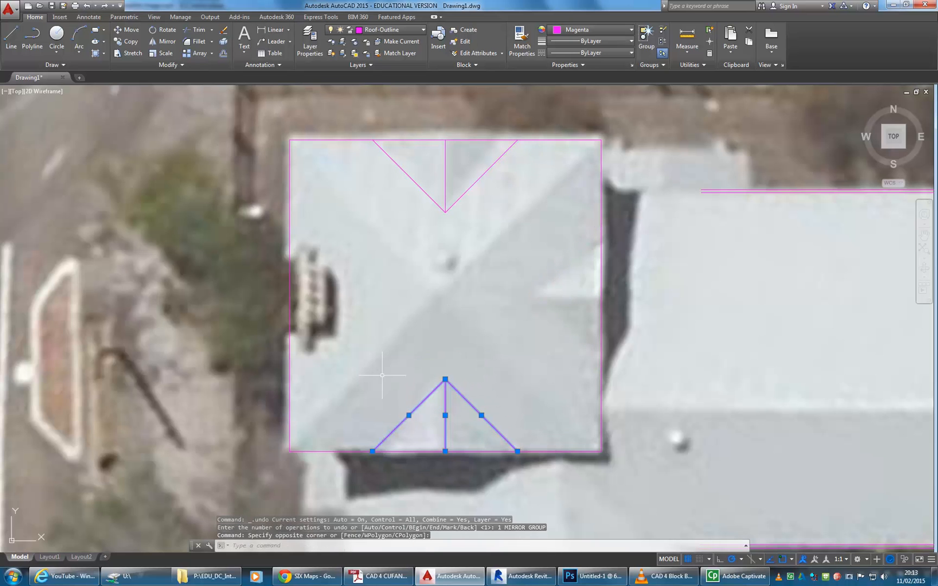
pyautogui.click(162, 46)
pyautogui.click(601, 451)
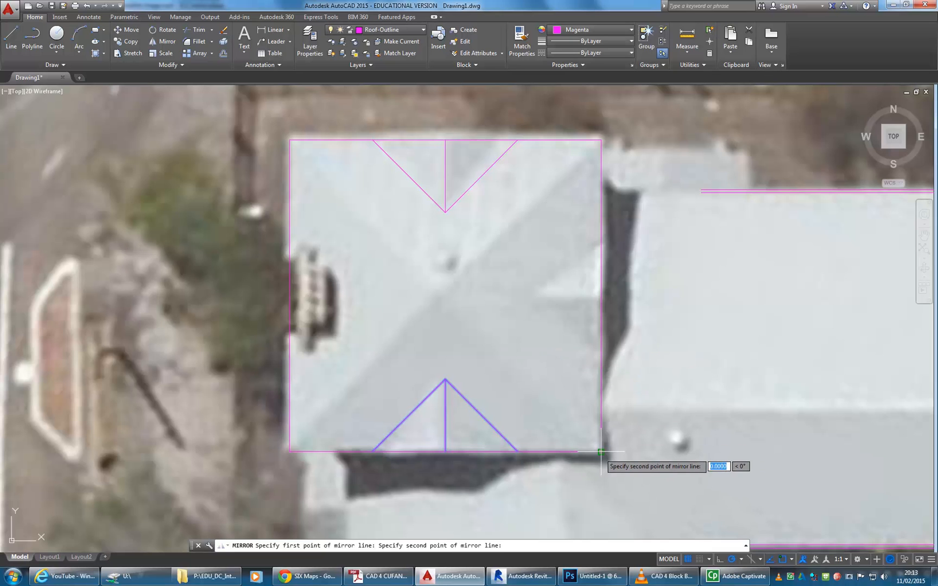
pyautogui.click(435, 281)
pyautogui.rightClick(429, 260)
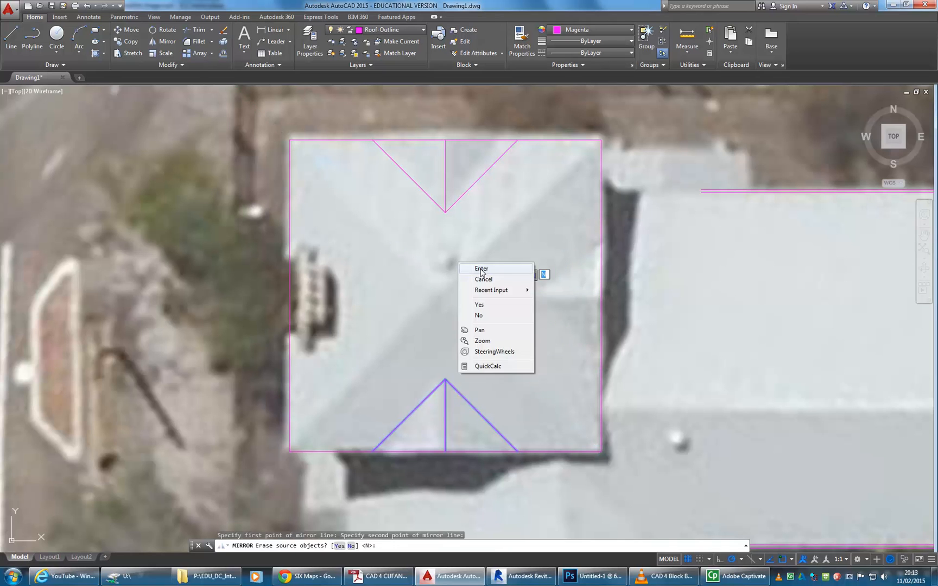
pyautogui.click(441, 262)
# Mirror the east gable across the square roof's north-south centreline onto the west edge, keeping the originals.
pyautogui.click(552, 253)
pyautogui.click(492, 383)
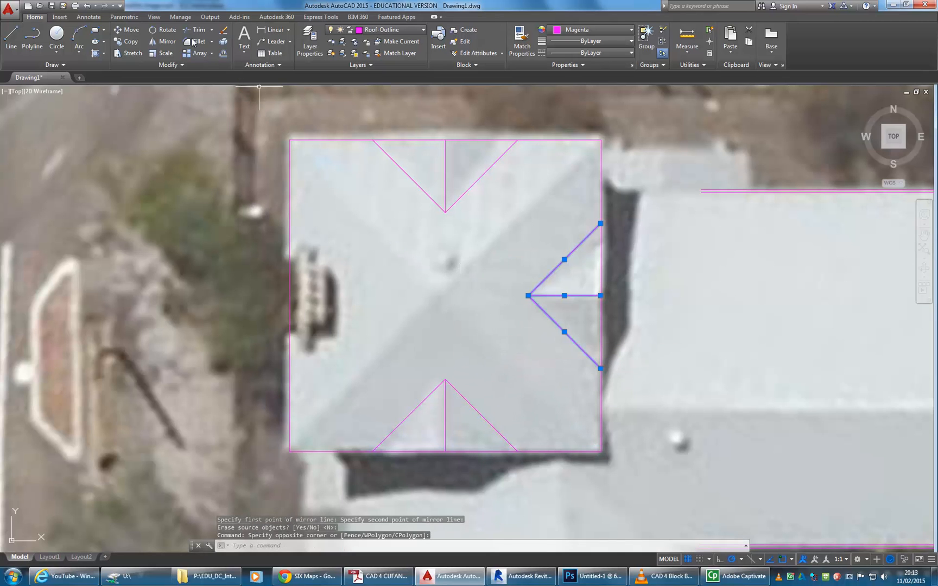
pyautogui.click(163, 41)
pyautogui.click(445, 140)
pyautogui.click(446, 288)
pyautogui.rightClick(455, 275)
pyautogui.click(462, 281)
# Compare the four gables with the aerial photo and delete the three lines of the west gable.
pyautogui.scroll(-2, 469, 363)
pyautogui.scroll(-2, 469, 362)
pyautogui.moveTo(469, 362); pyautogui.dragTo(431, 328, button='middle')
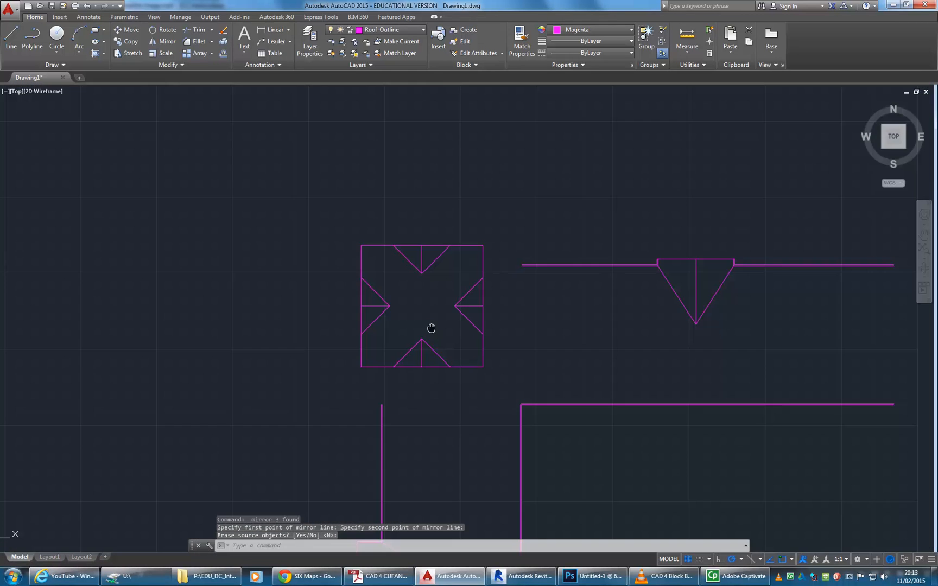
pyautogui.scroll(4, 366, 328)
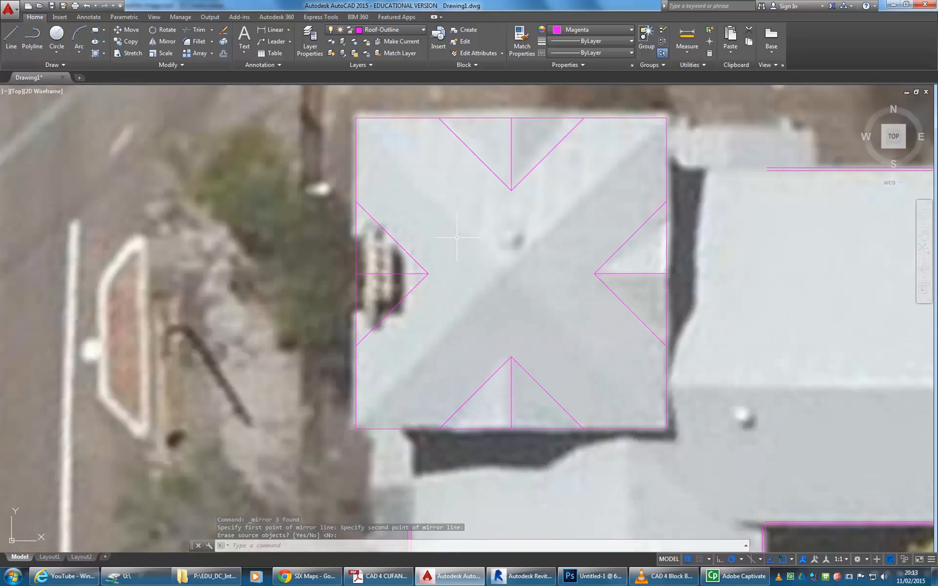
pyautogui.click(400, 294)
pyautogui.click(399, 294)
pyautogui.press('Delete')
pyautogui.moveTo(376, 246); pyautogui.dragTo(344, 259, button='middle')
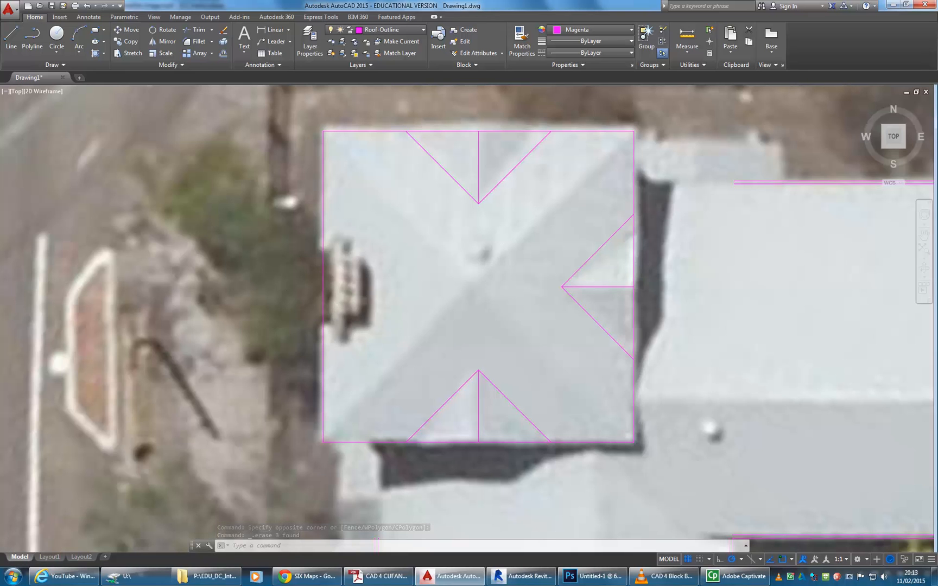
# Draw a horizontal line along the south eave of the large square hipped roof east of the wing, from its southwest to its southeast corner.
pyautogui.scroll(-2, 373, 257)
pyautogui.scroll(-3, 590, 268)
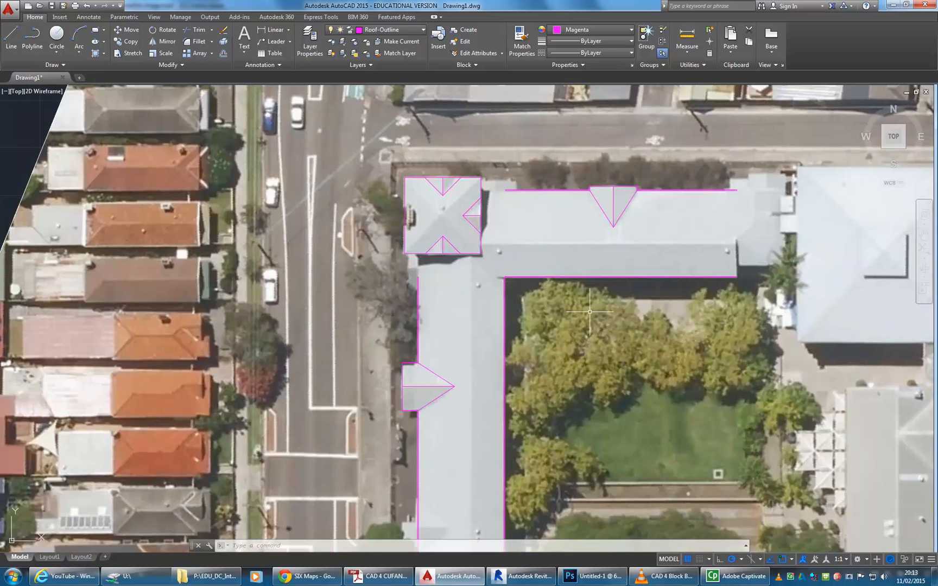
pyautogui.moveTo(588, 314); pyautogui.dragTo(396, 306, button='middle')
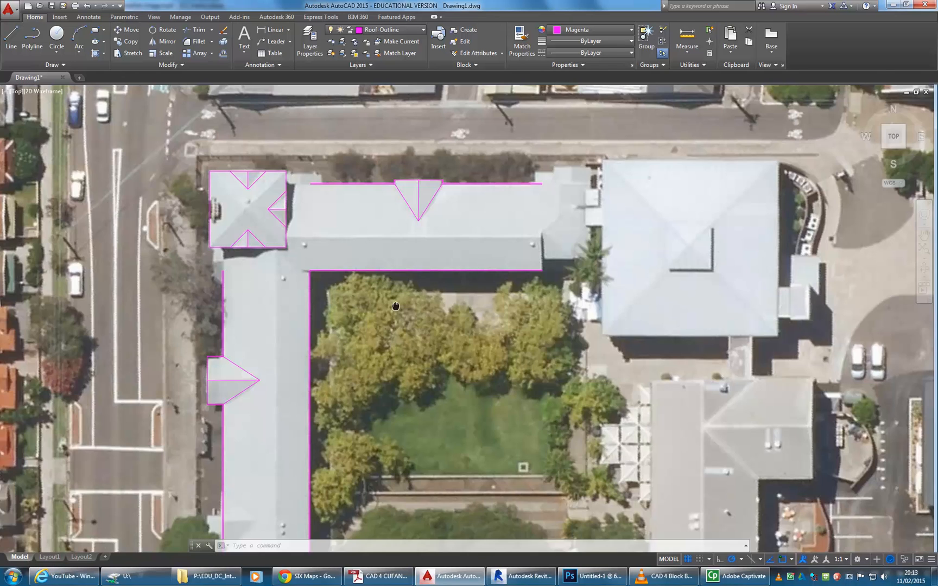
pyautogui.moveTo(699, 214); pyautogui.dragTo(488, 264, button='middle')
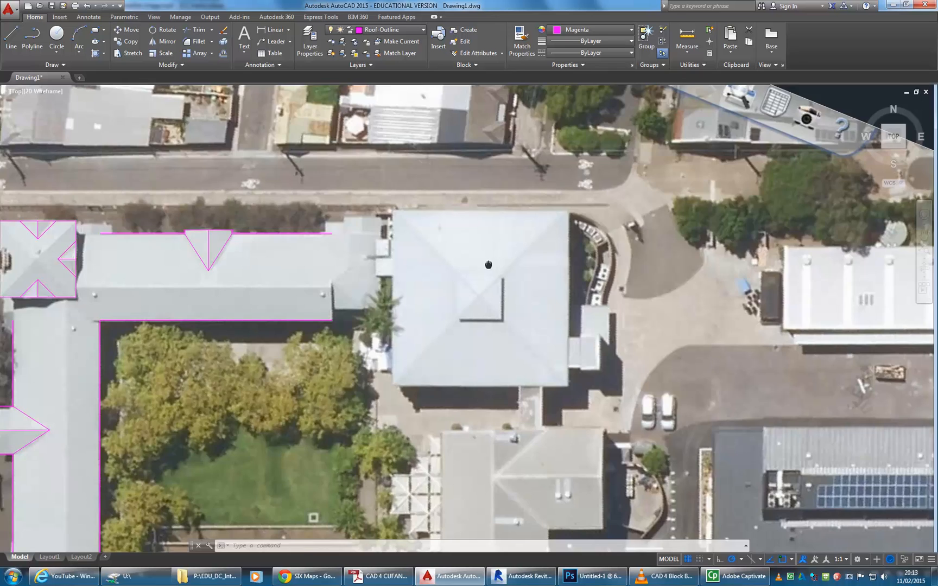
pyautogui.scroll(2, 488, 264)
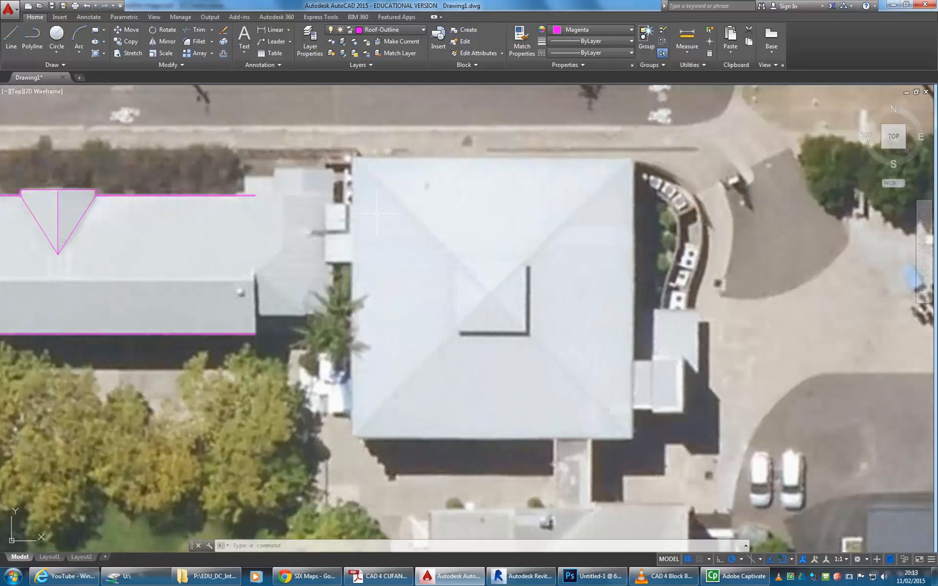
pyautogui.click(11, 37)
pyautogui.click(350, 434)
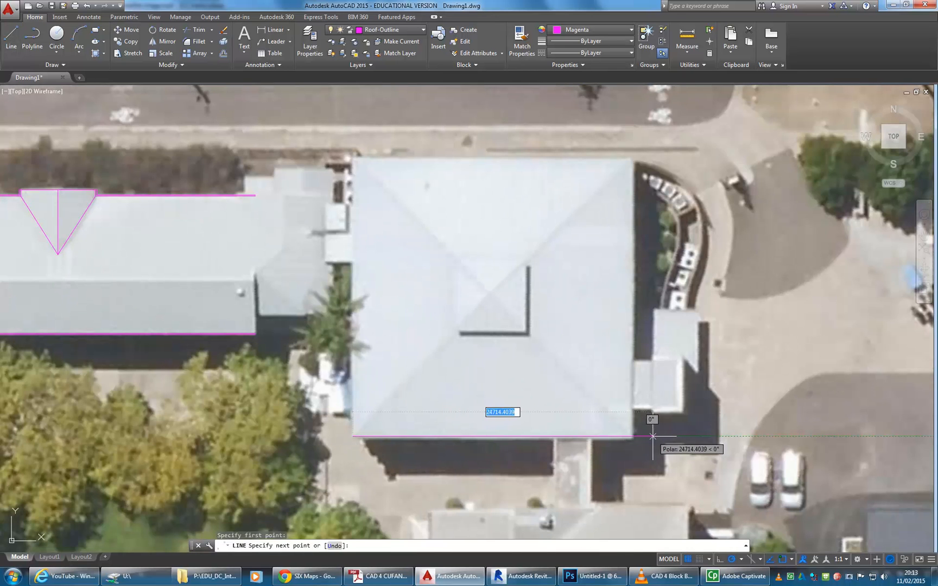
pyautogui.click(633, 434)
pyautogui.rightClick(545, 350)
pyautogui.click(556, 358)
# Draw a vertical line along the large hipped roof's west eave, from its southwest corner to its northwest corner.
pyautogui.rightClick(332, 345)
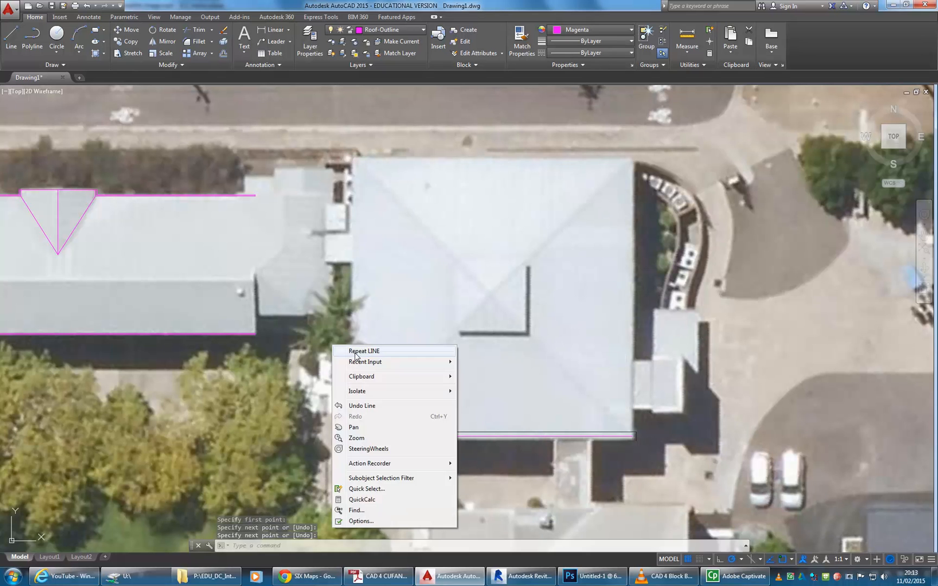
pyautogui.click(358, 351)
pyautogui.click(353, 436)
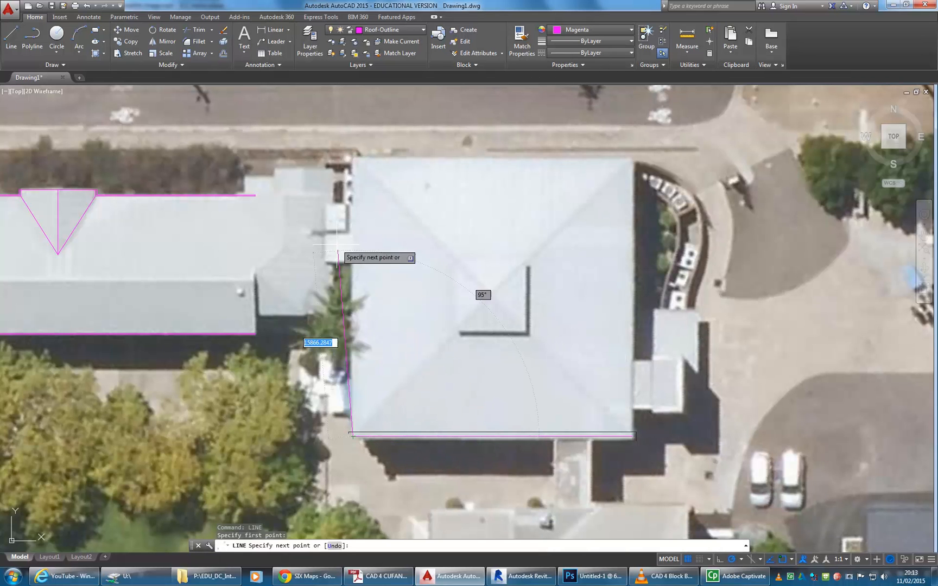
pyautogui.click(354, 157)
pyautogui.rightClick(375, 163)
pyautogui.click(392, 171)
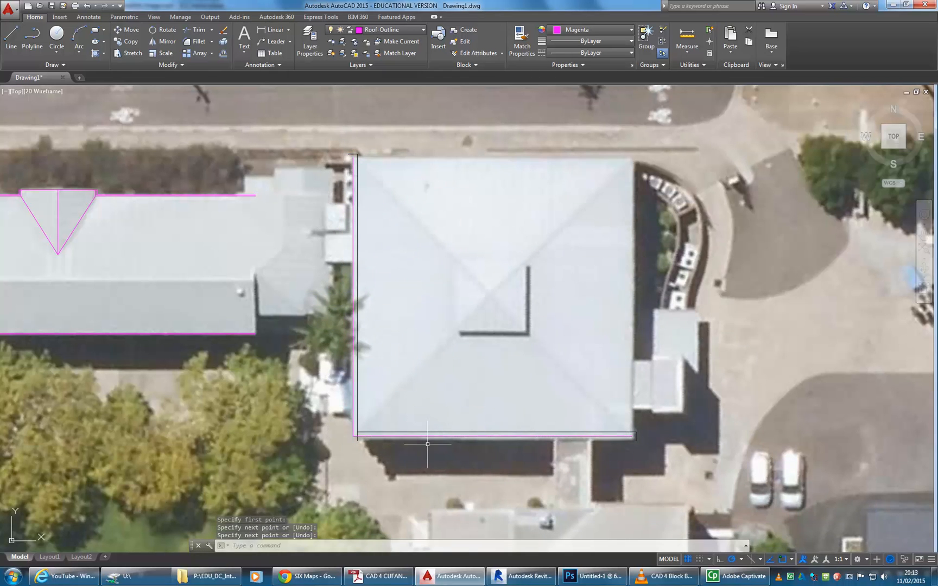
# Draw the southwest hip line of the large square roof at 45° from its southwest corner to the apex.
pyautogui.moveTo(456, 316); pyautogui.dragTo(444, 315, button='middle')
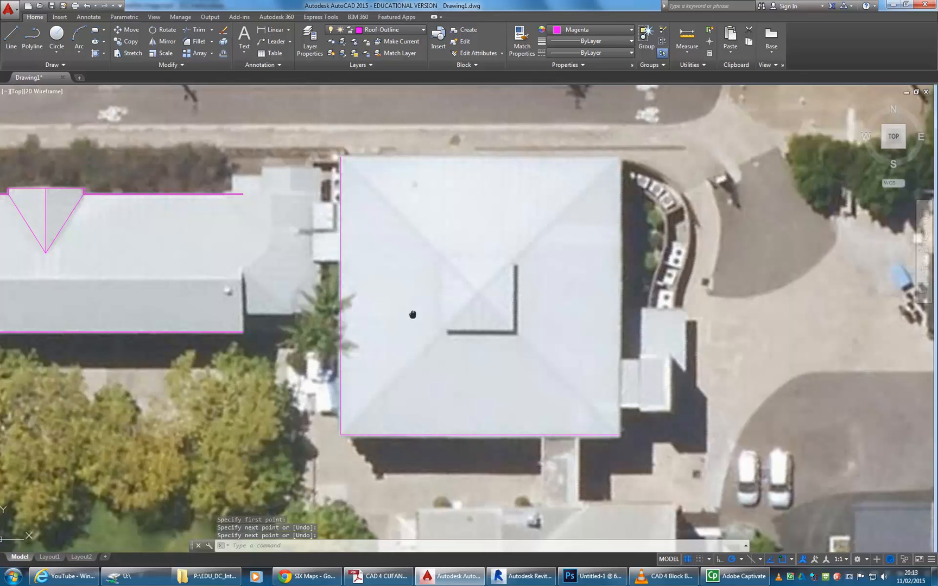
pyautogui.click(8, 49)
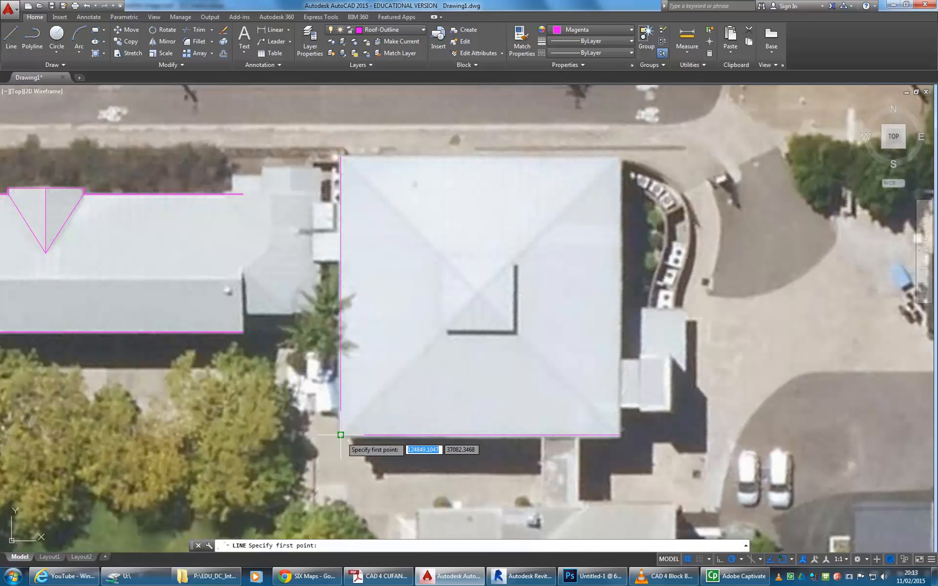
pyautogui.click(341, 435)
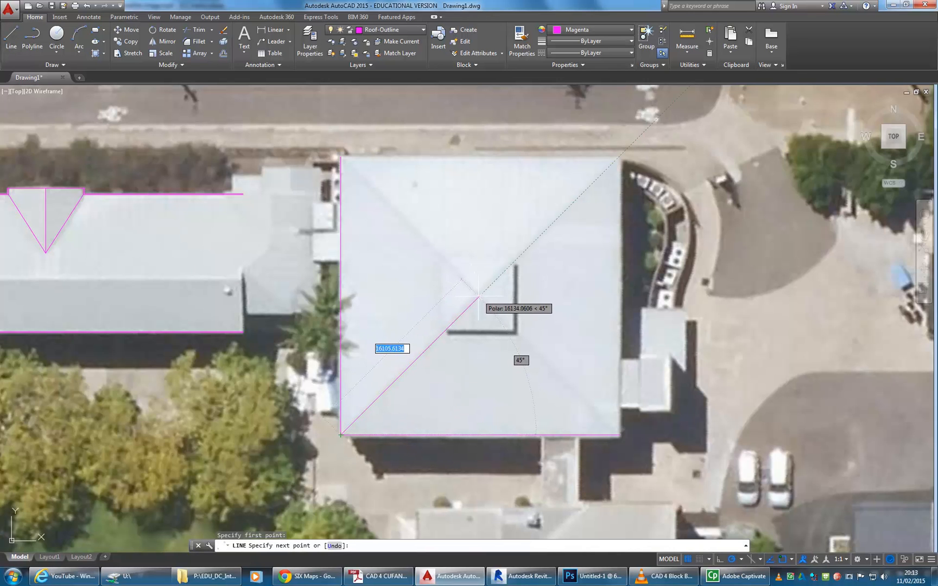
pyautogui.click(477, 298)
pyautogui.press('Return')
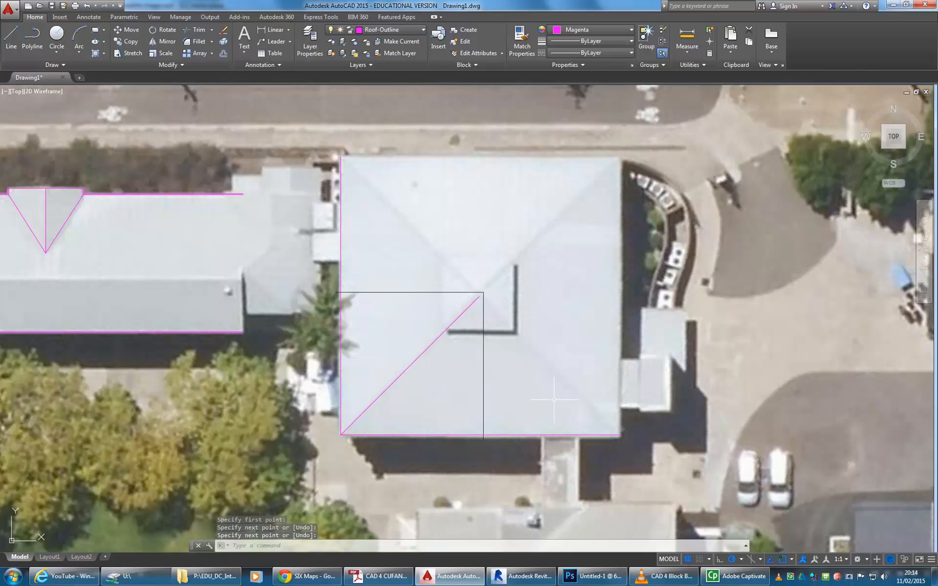
# Mirror the southwest hip line about the vertical through the south eave's midpoint to form the southeast hip, keeping the original.
pyautogui.moveTo(435, 341); pyautogui.dragTo(423, 342, button='middle')
pyautogui.click(162, 44)
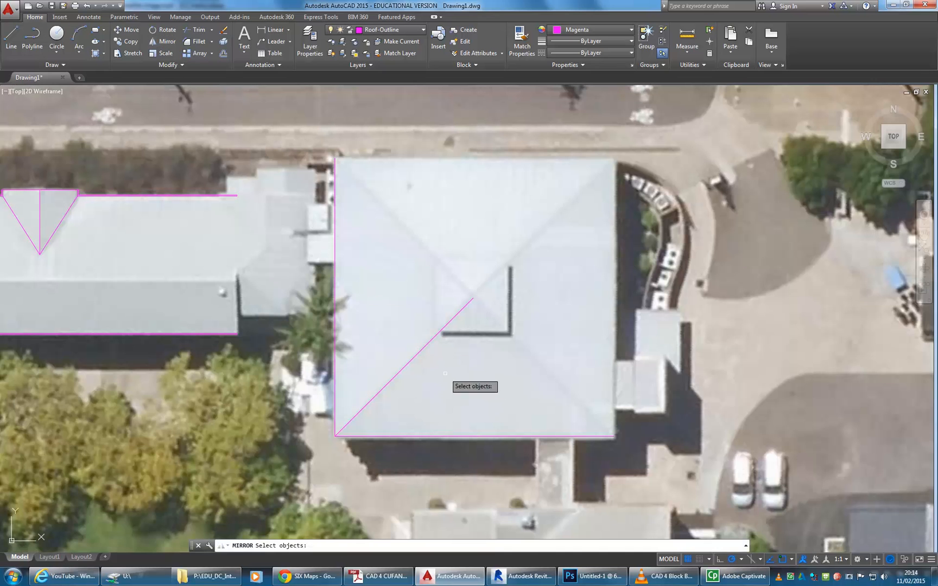
pyautogui.click(423, 346)
pyautogui.press('Return')
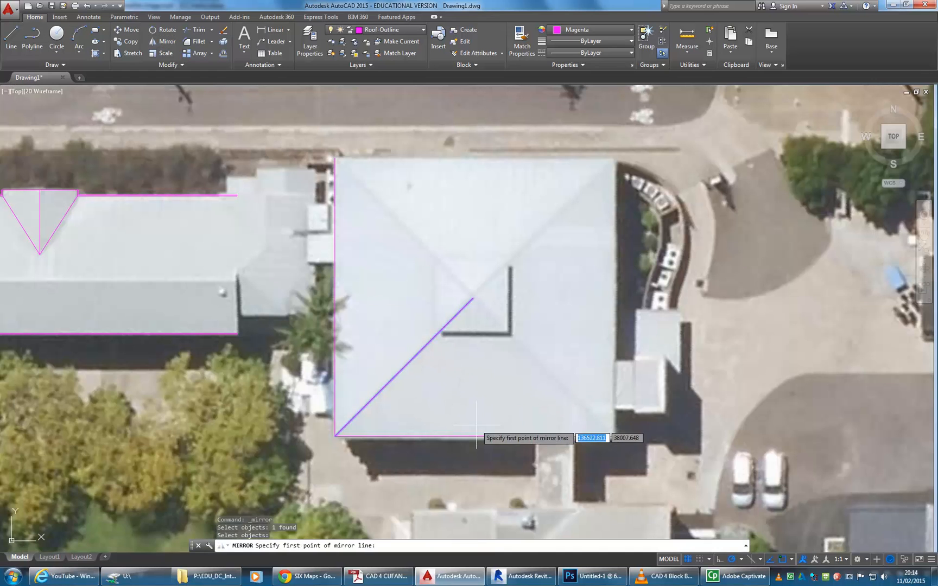
pyautogui.click(474, 437)
pyautogui.click(474, 277)
pyautogui.press('Return')
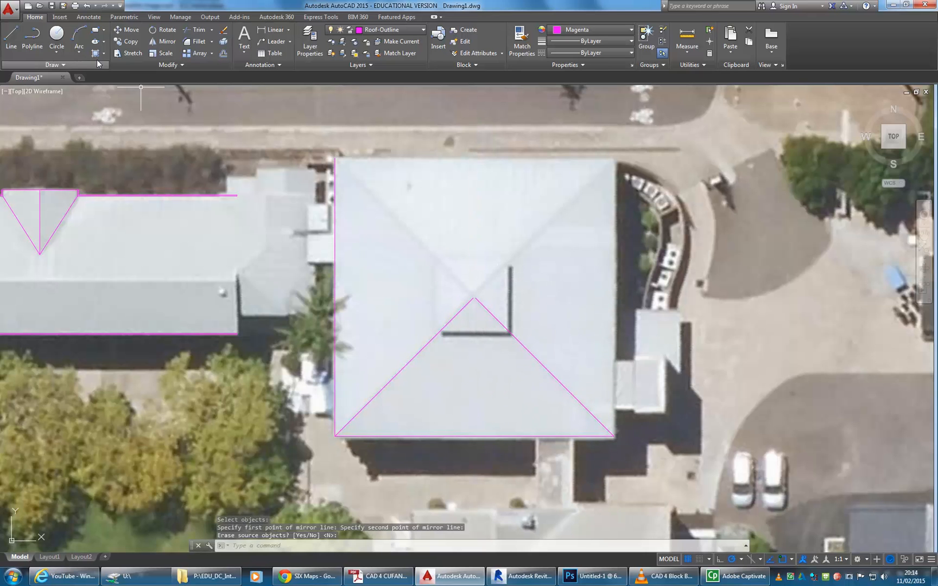
pyautogui.moveTo(329, 265); pyautogui.dragTo(492, 270, button='middle')
pyautogui.scroll(-4, 647, 278)
pyautogui.moveTo(451, 317)
pyautogui.mouseDown(button='middle')
pyautogui.moveTo(461, 318)
pyautogui.moveTo(410, 262)
pyautogui.mouseUp(button='middle')
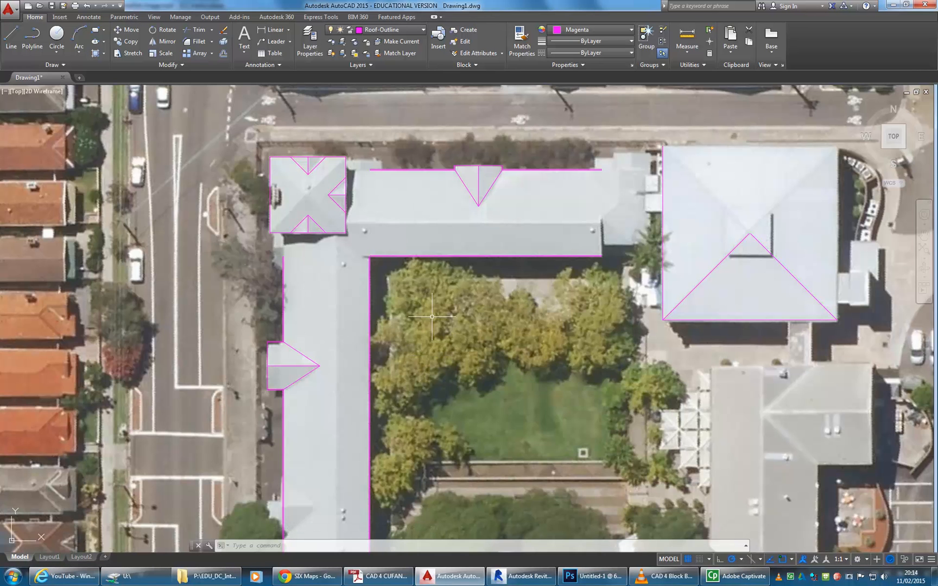
pyautogui.moveTo(322, 259); pyautogui.dragTo(368, 262, button='middle')
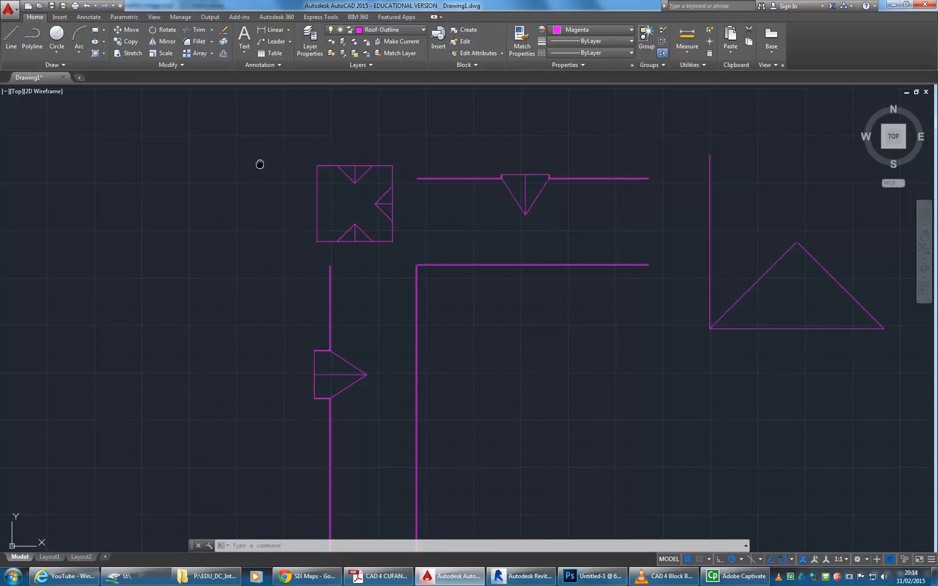
pyautogui.moveTo(260, 163); pyautogui.dragTo(329, 257, button='middle')
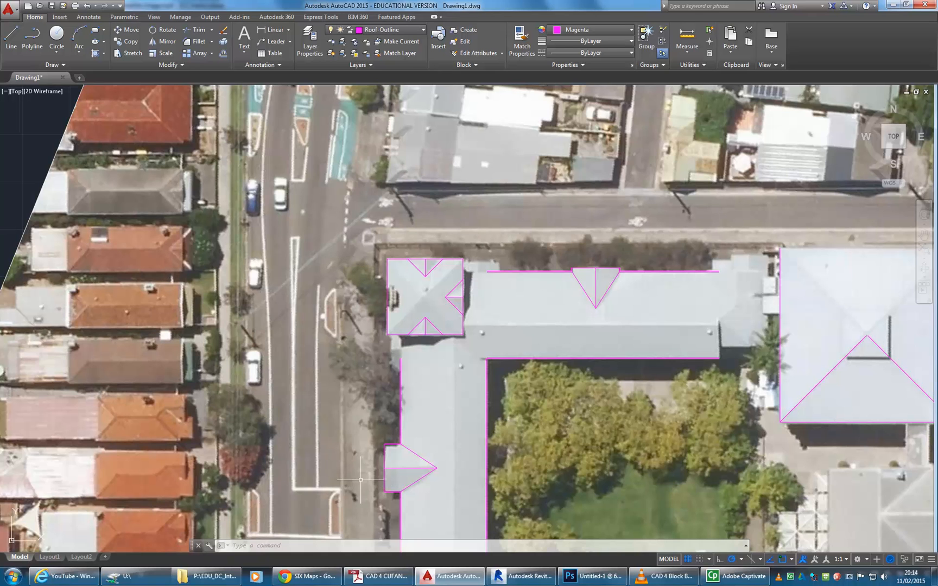
# Create two new layers named Road and Kerb.
pyautogui.click(310, 39)
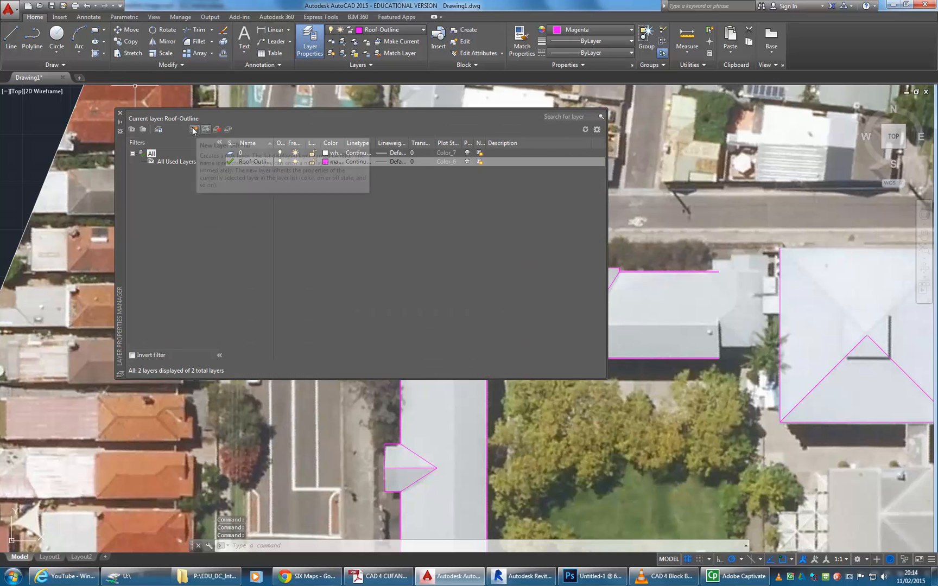
pyautogui.hotkey('alt', 'n')
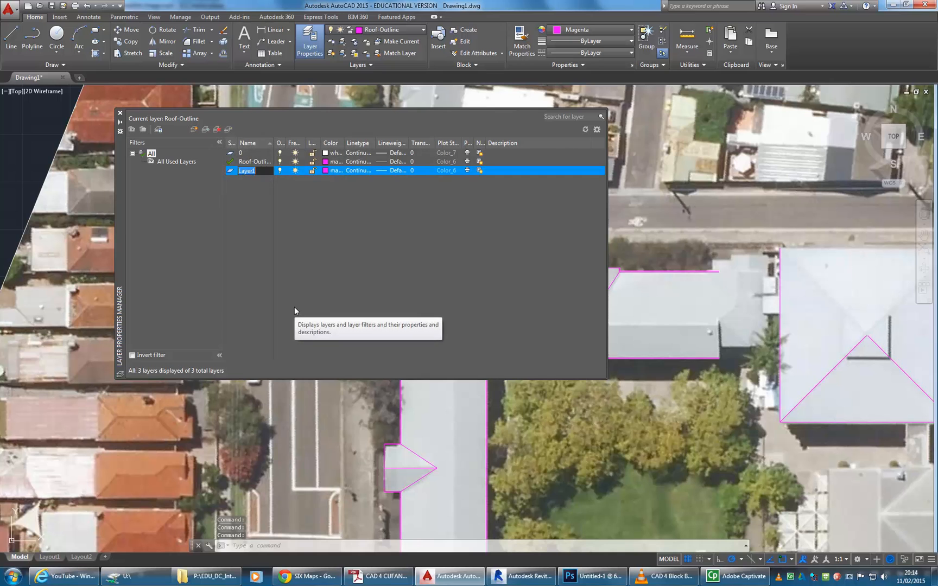
pyautogui.write('Road')
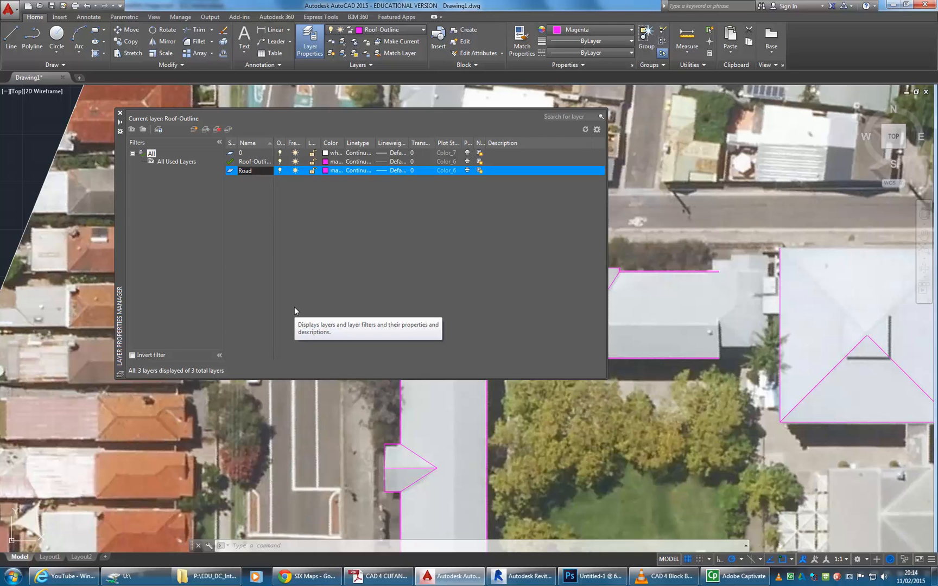
pyautogui.press('Return')
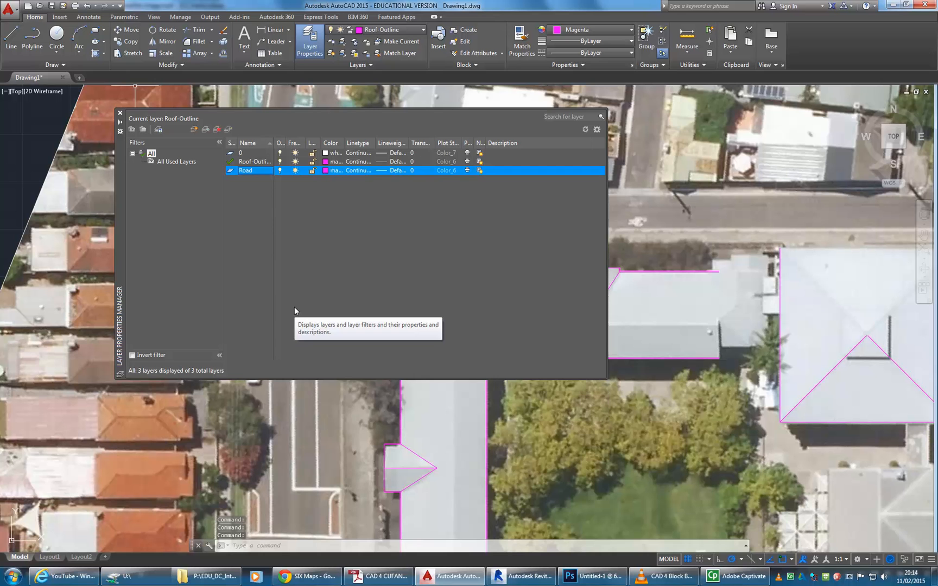
pyautogui.moveTo(127, 173)
pyautogui.mouseDown()
pyautogui.moveTo(232, 413)
pyautogui.moveTo(133, 170)
pyautogui.moveTo(148, 218)
pyautogui.mouseUp()
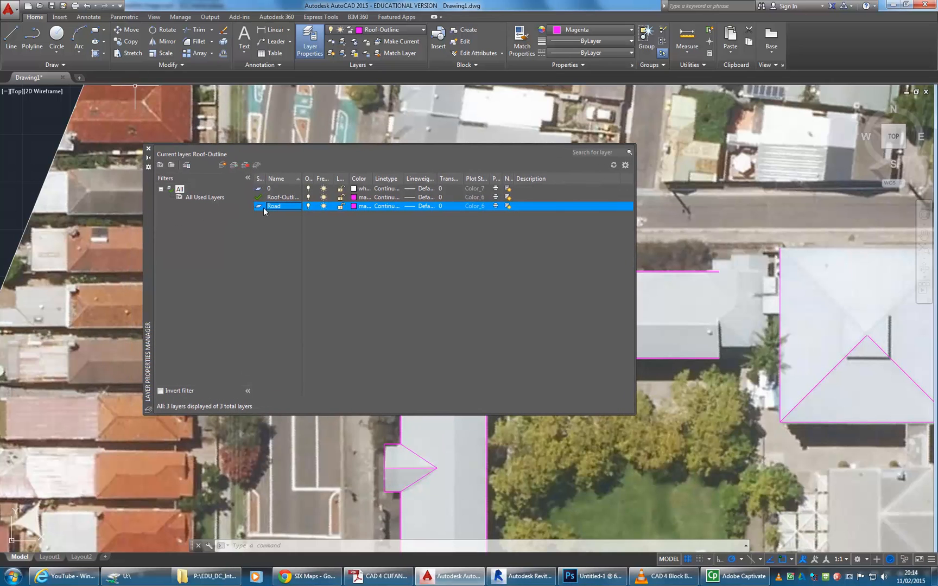
pyautogui.click(223, 166)
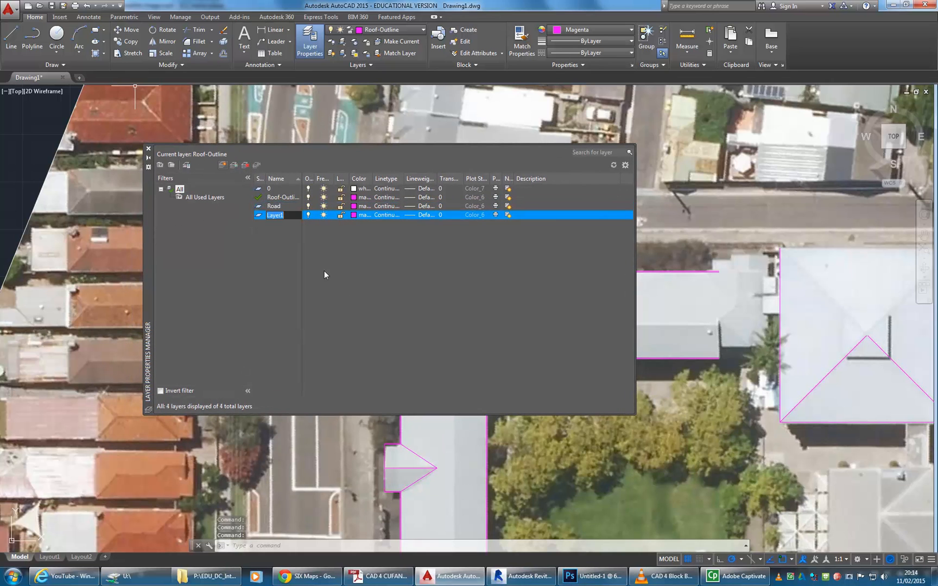
pyautogui.write('Kerb')
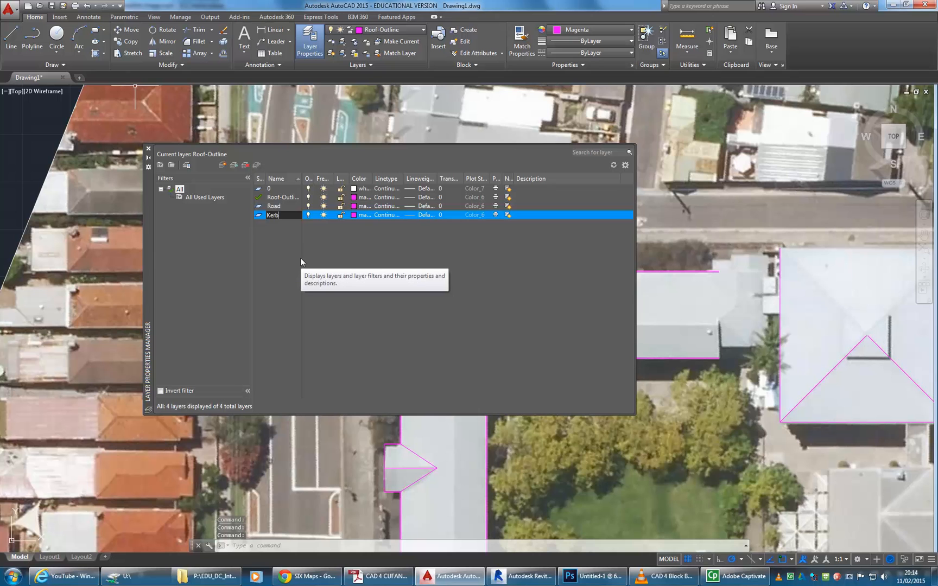
pyautogui.press('Return')
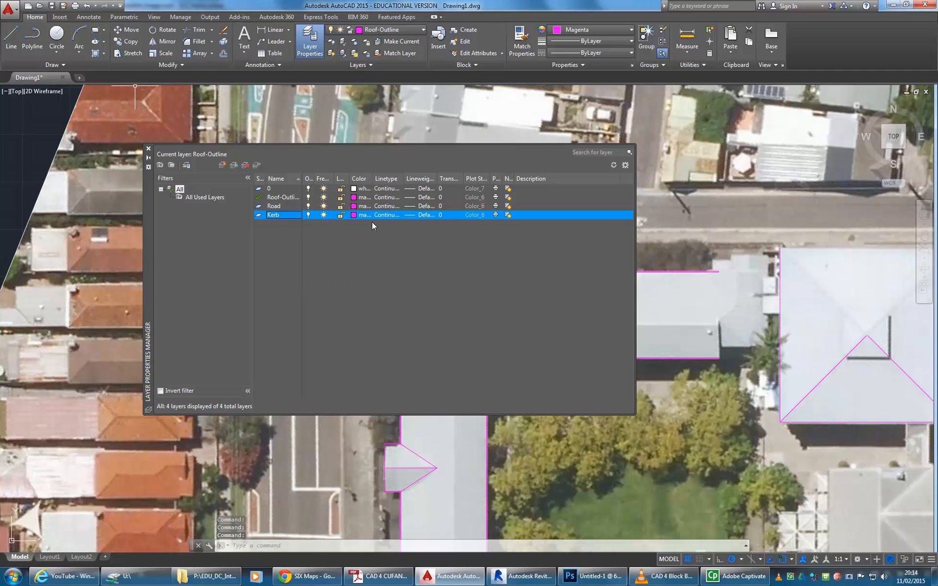
# Set the Road layer's colour to index colour 9.
pyautogui.click(354, 206)
pyautogui.click(454, 309)
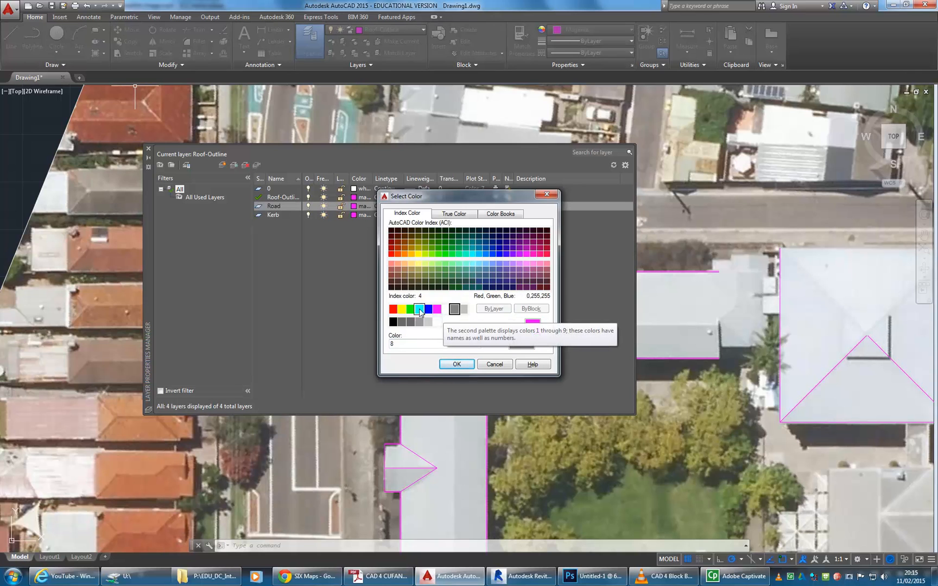
pyautogui.click(464, 309)
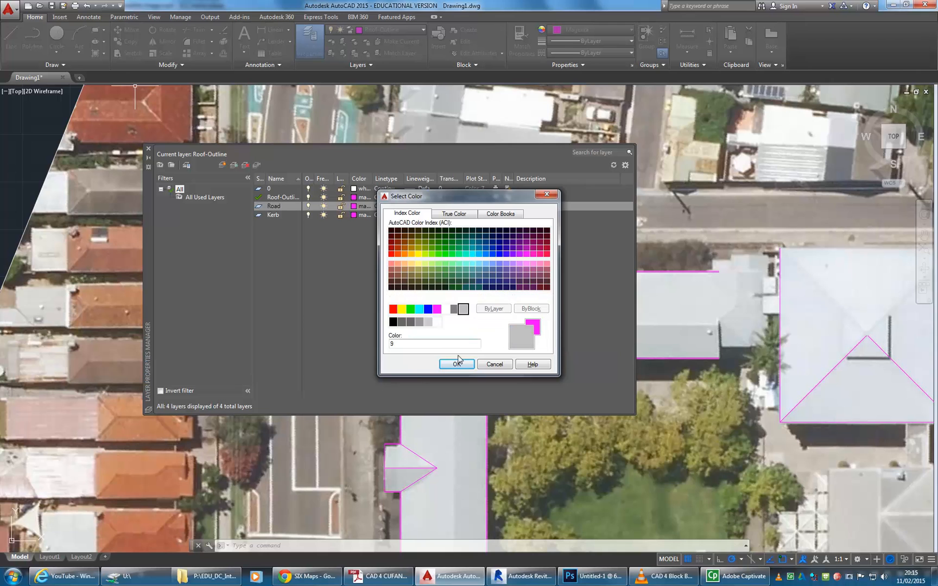
pyautogui.click(457, 365)
# Set the Road layer's colour to index colour 230.
pyautogui.click(360, 206)
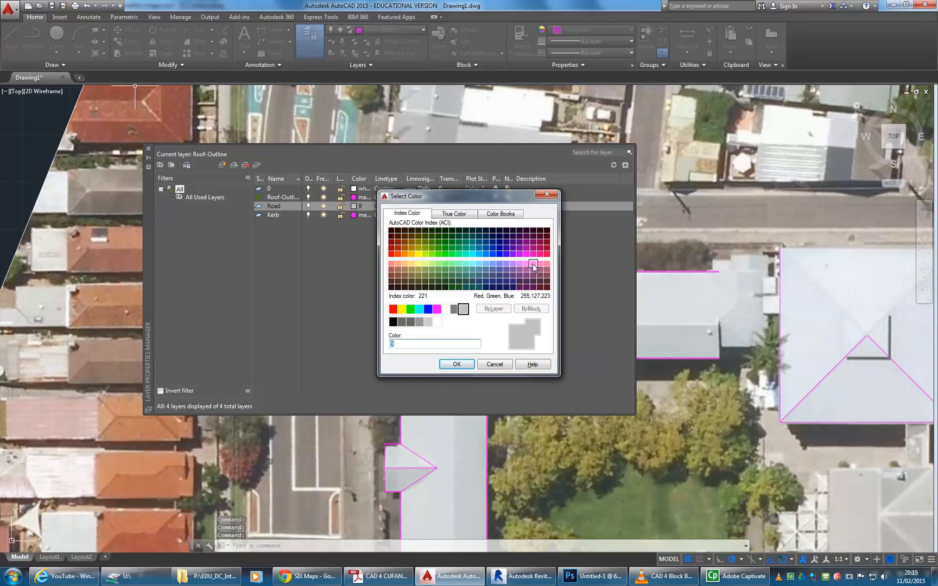
pyautogui.click(519, 255)
pyautogui.click(527, 255)
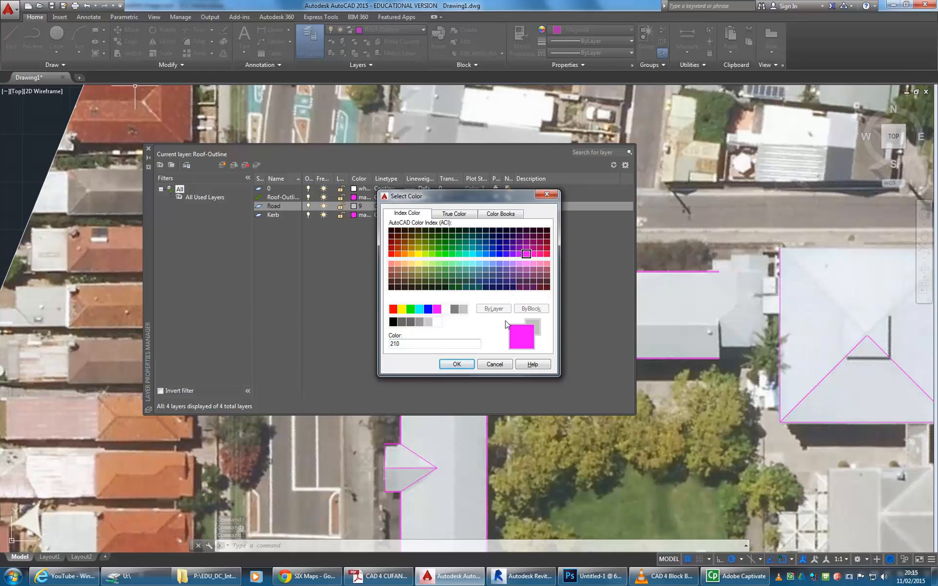
pyautogui.click(540, 255)
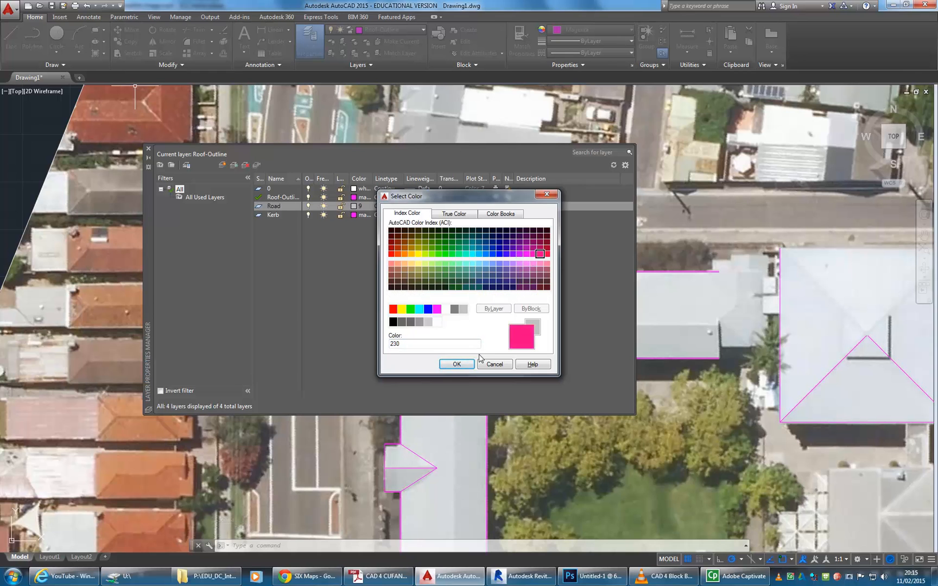
pyautogui.click(456, 365)
# Set the Kerb layer's colour to index colour 221.
pyautogui.click(273, 215)
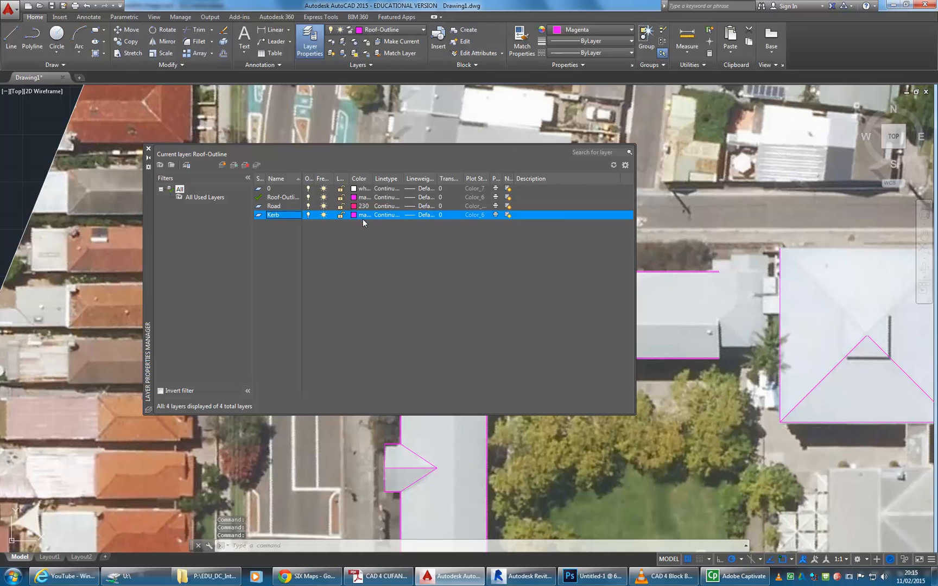
pyautogui.click(354, 215)
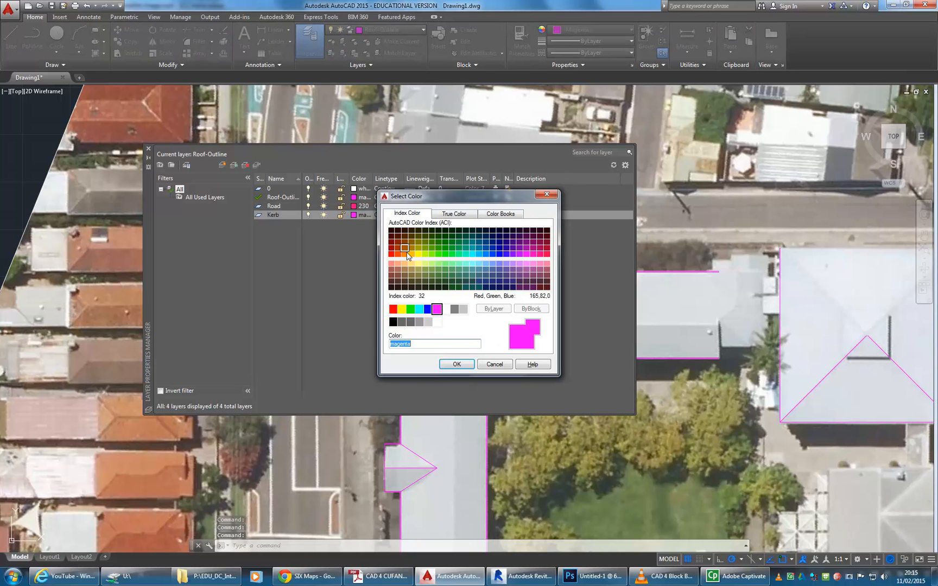
pyautogui.click(520, 264)
pyautogui.click(533, 264)
pyautogui.click(465, 363)
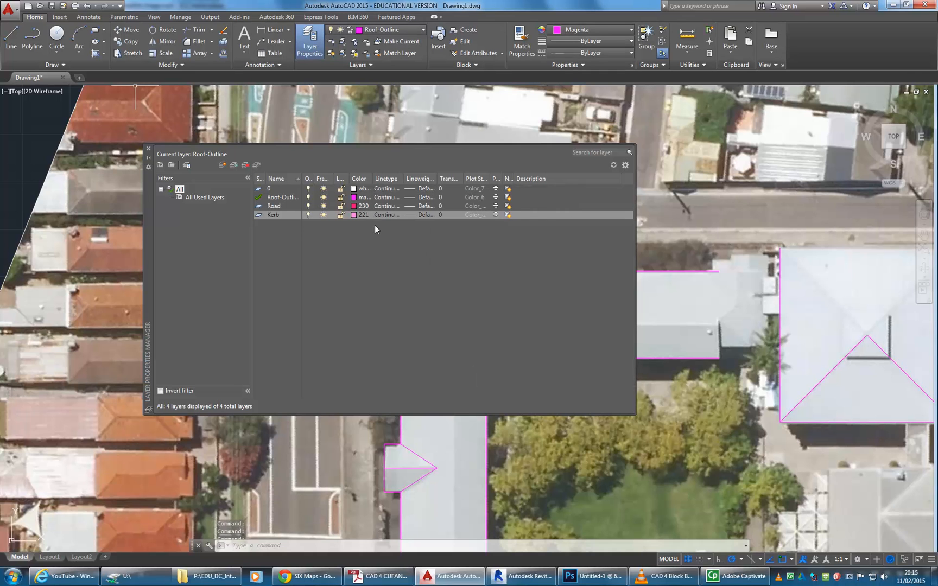
# Make Kerb the current layer and close the layer manager.
pyautogui.click(258, 217)
pyautogui.doubleClick(259, 217)
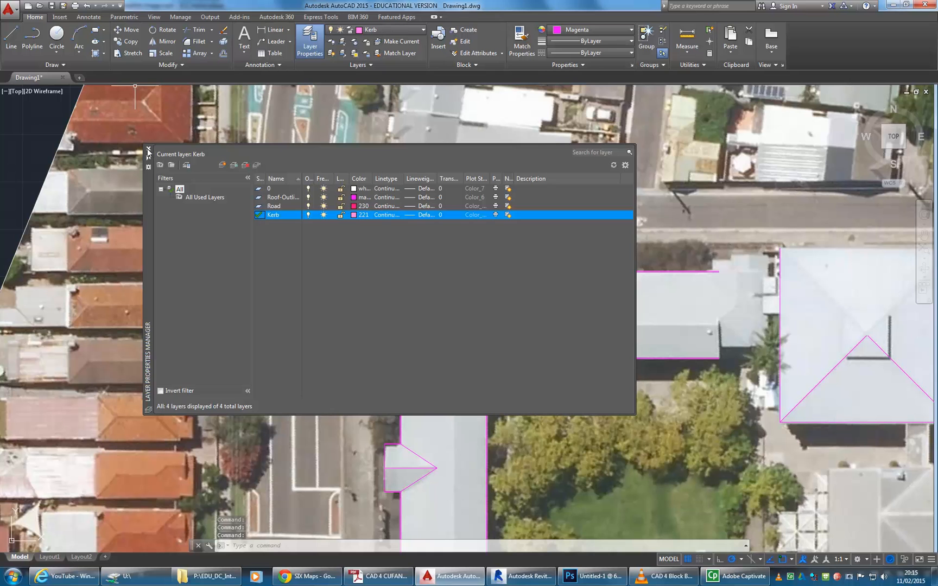
pyautogui.click(148, 150)
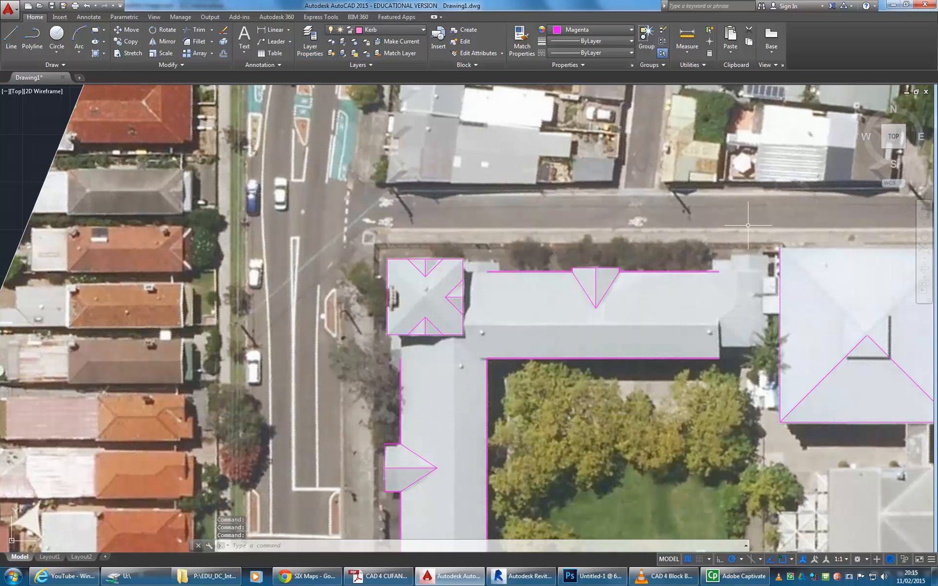
# Draw a kerb line about 78,000 units long along the school side of the street north of the roofs, ending near the western corner.
pyautogui.click(11, 38)
pyautogui.moveTo(629, 219); pyautogui.dragTo(237, 267, button='middle')
pyautogui.scroll(4, 584, 287)
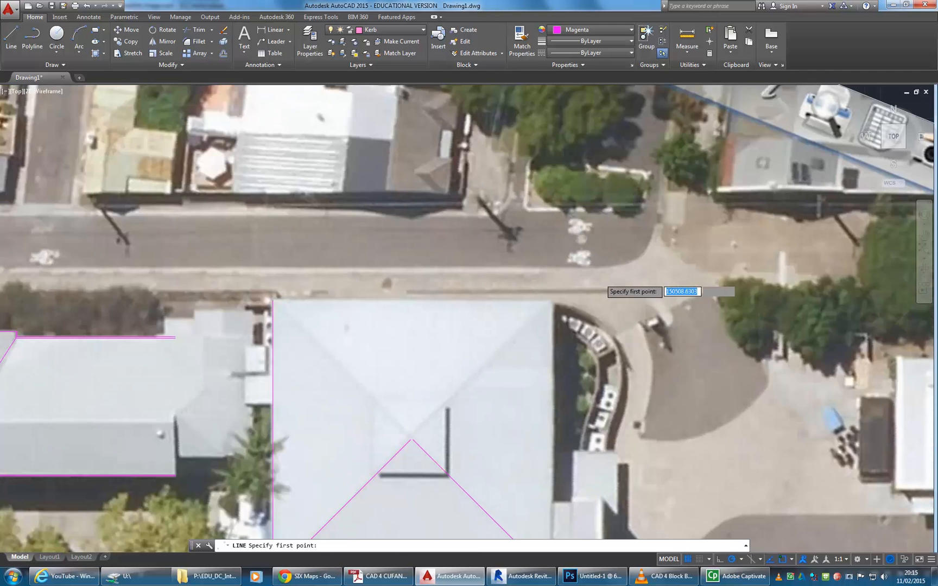
pyautogui.click(579, 264)
pyautogui.scroll(-4, 364, 250)
pyautogui.moveTo(218, 248)
pyautogui.mouseDown(button='middle')
pyautogui.moveTo(334, 262)
pyautogui.moveTo(652, 256)
pyautogui.mouseUp(button='middle')
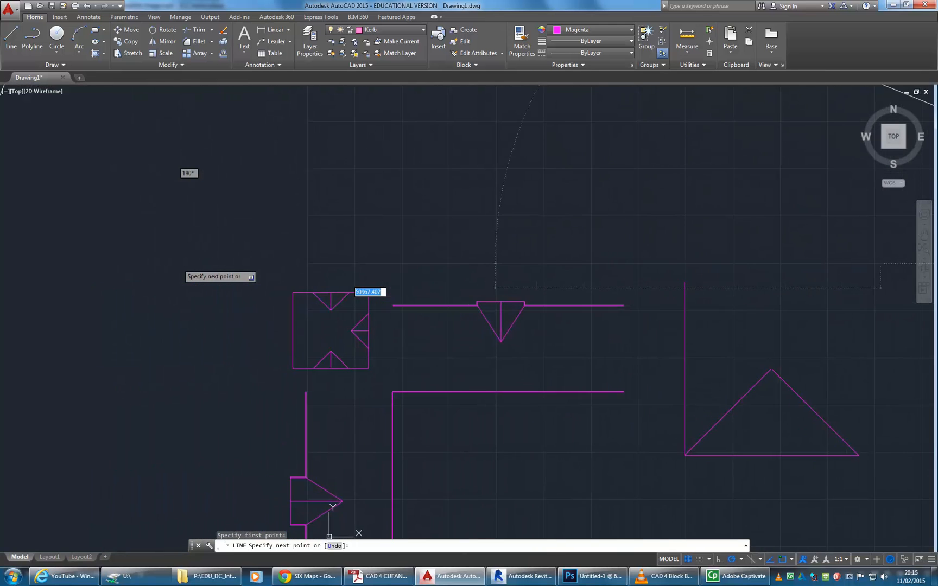
pyautogui.scroll(4, 288, 263)
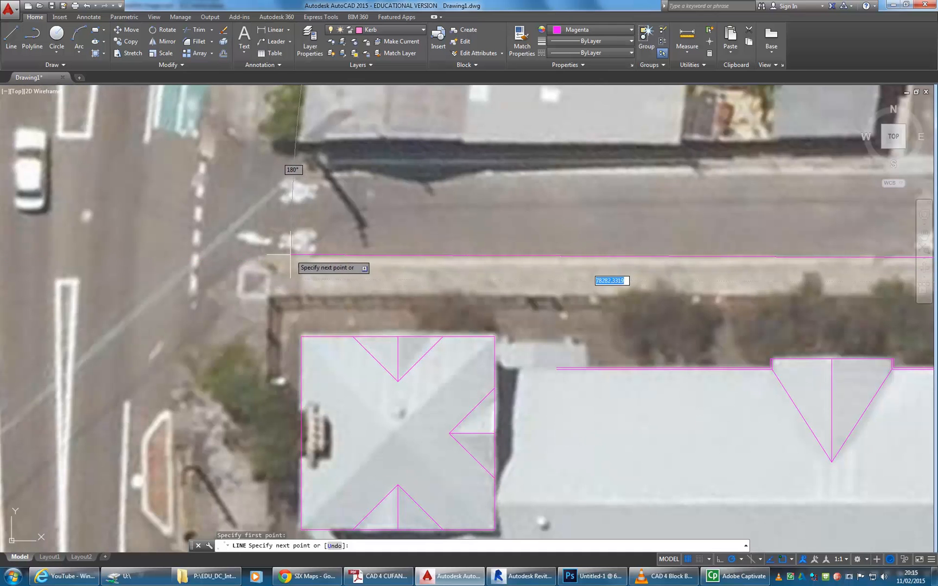
pyautogui.scroll(4, 291, 260)
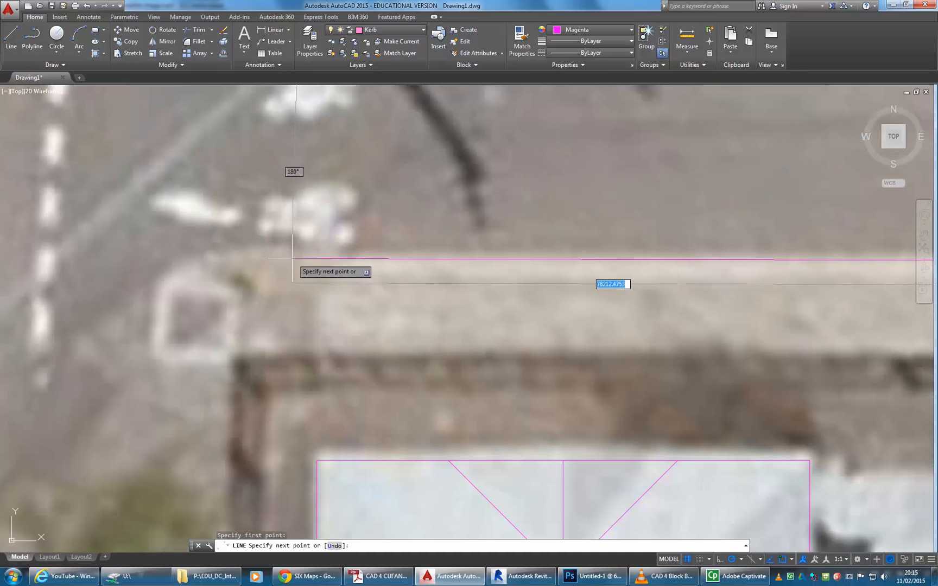
pyautogui.click(280, 256)
pyautogui.rightClick(187, 223)
pyautogui.click(208, 231)
# Draw a vertical kerb line about 4,000 units long west of the small square roof, starting just below the street corner.
pyautogui.moveTo(160, 284); pyautogui.dragTo(249, 226, button='middle')
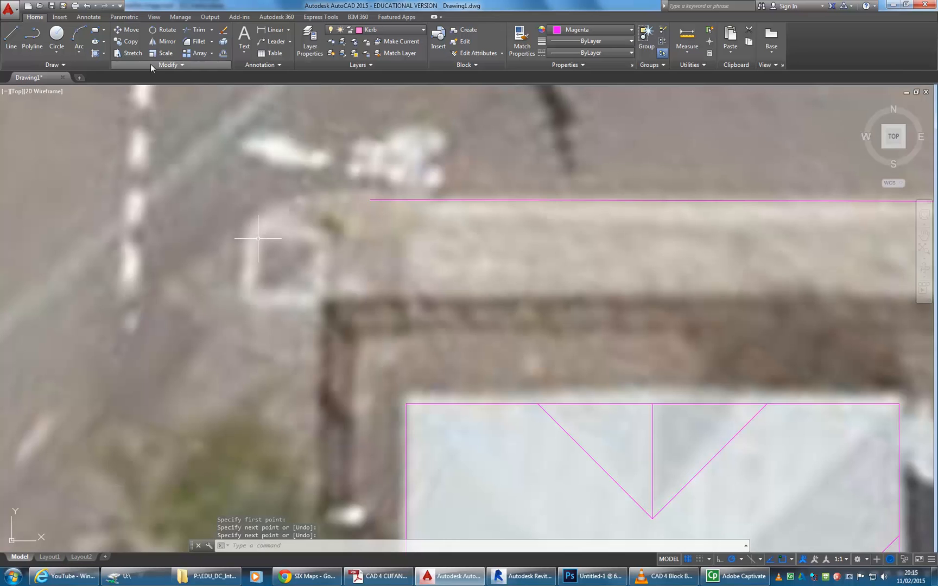
pyautogui.click(11, 38)
pyautogui.scroll(-2, 231, 314)
pyautogui.moveTo(244, 283); pyautogui.dragTo(275, 205, button='middle')
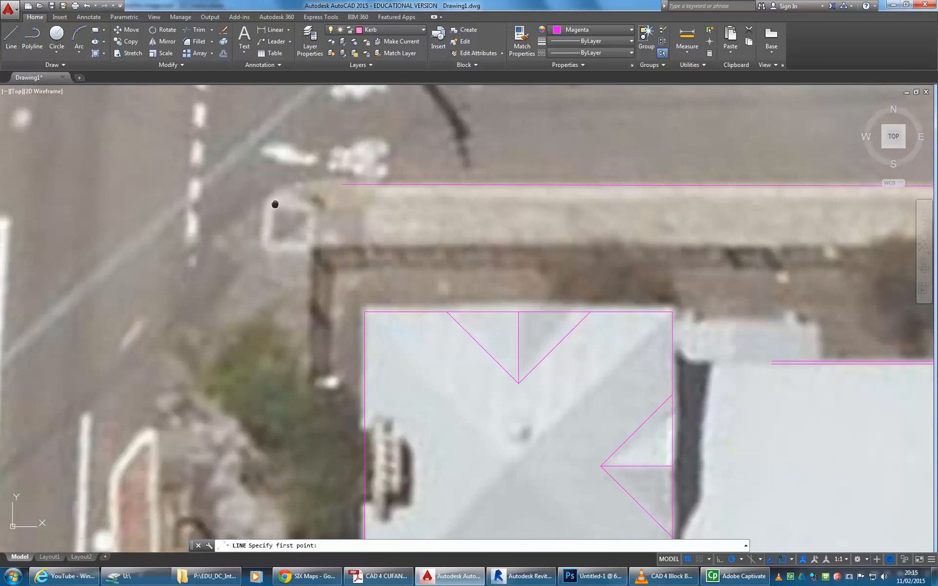
pyautogui.scroll(-2, 274, 205)
pyautogui.moveTo(271, 261); pyautogui.dragTo(275, 175, button='middle')
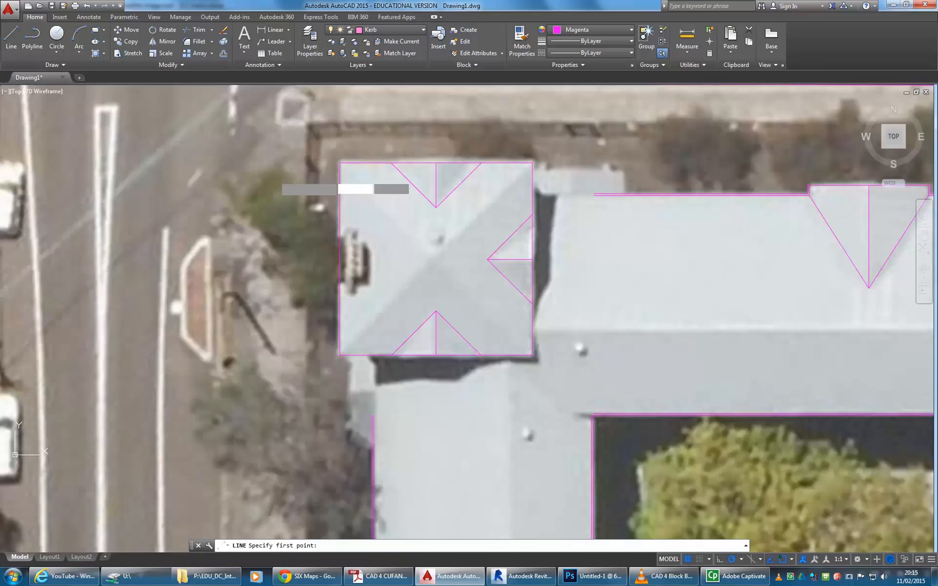
pyautogui.scroll(-2, 277, 173)
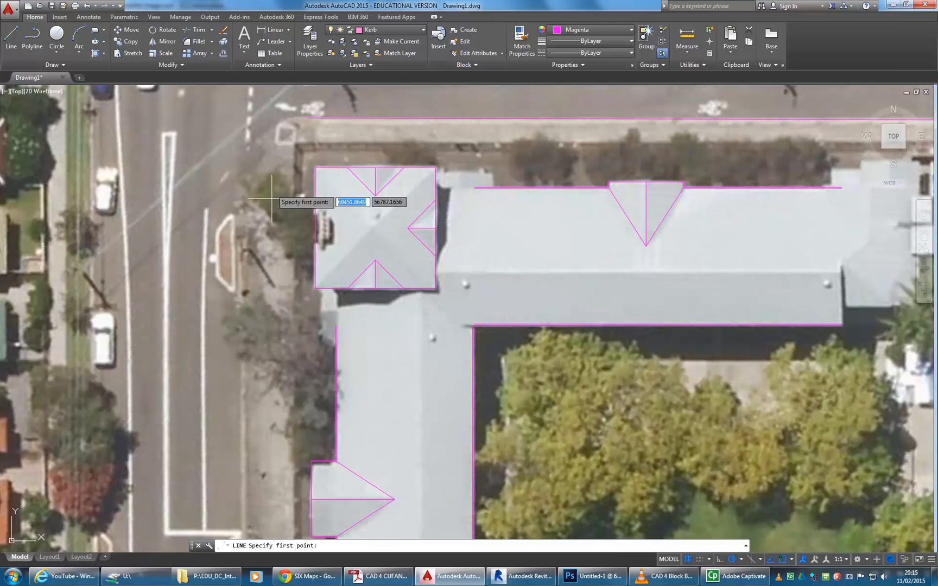
pyautogui.click(274, 152)
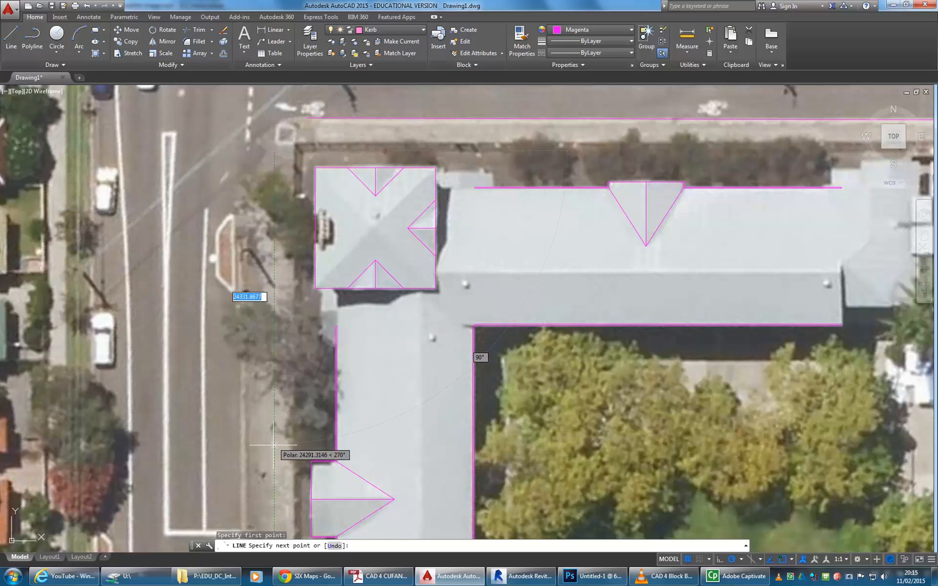
pyautogui.moveTo(274, 467); pyautogui.dragTo(266, 314, button='middle')
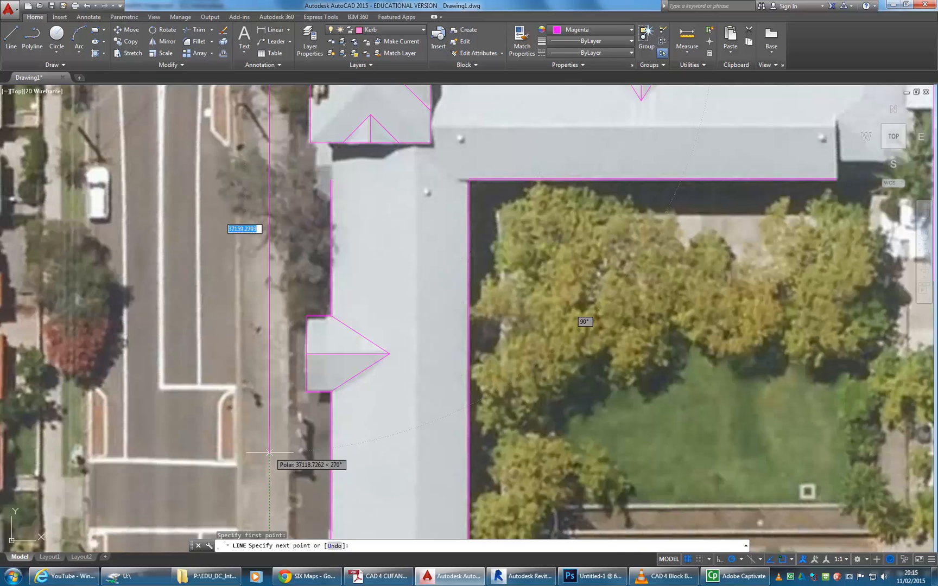
pyautogui.scroll(-4, 266, 383)
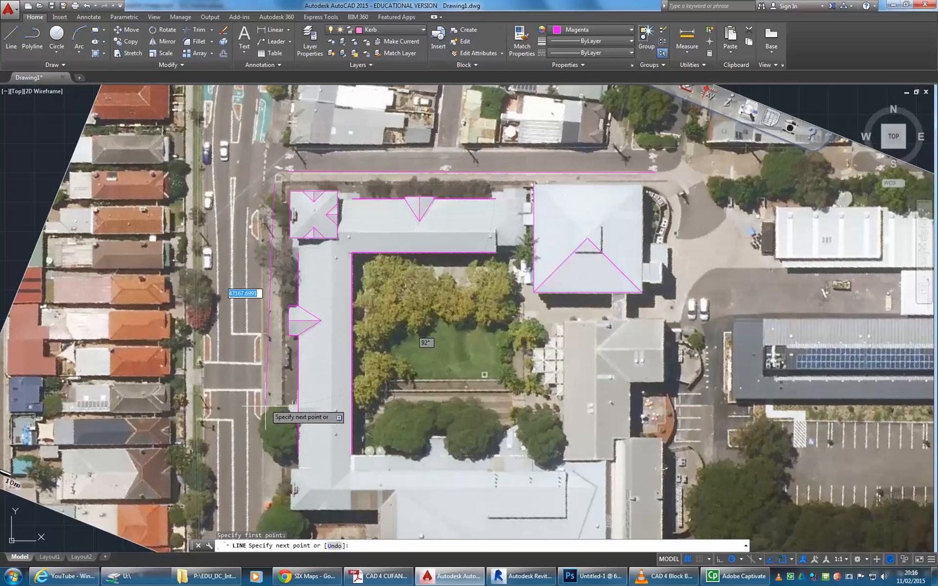
pyautogui.moveTo(265, 406); pyautogui.dragTo(293, 275, button='middle')
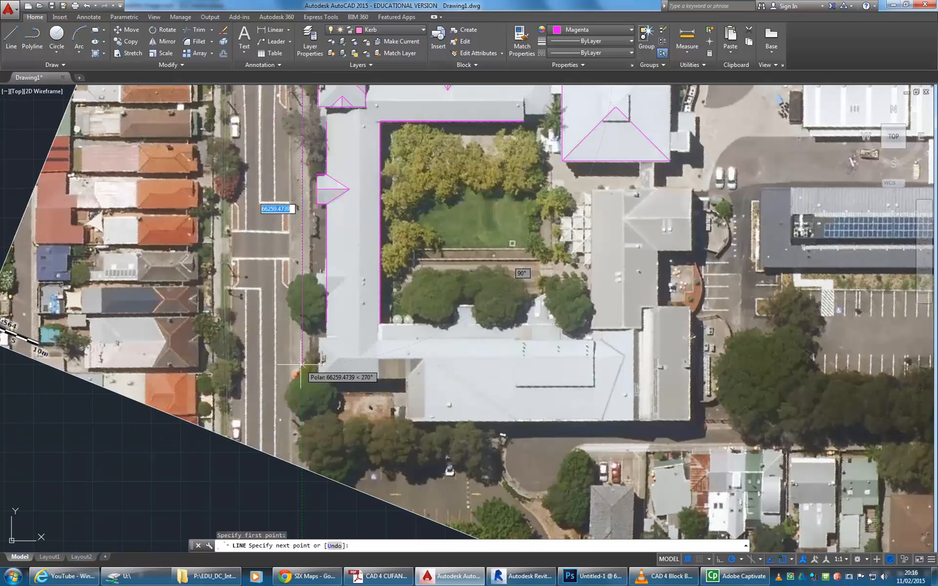
pyautogui.moveTo(297, 263); pyautogui.dragTo(281, 419, button='middle')
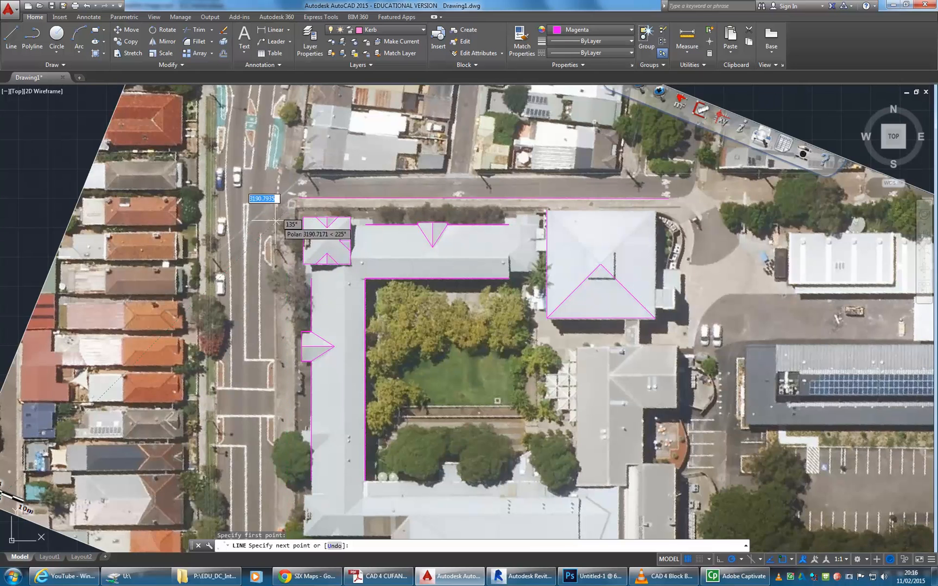
pyautogui.scroll(4, 288, 218)
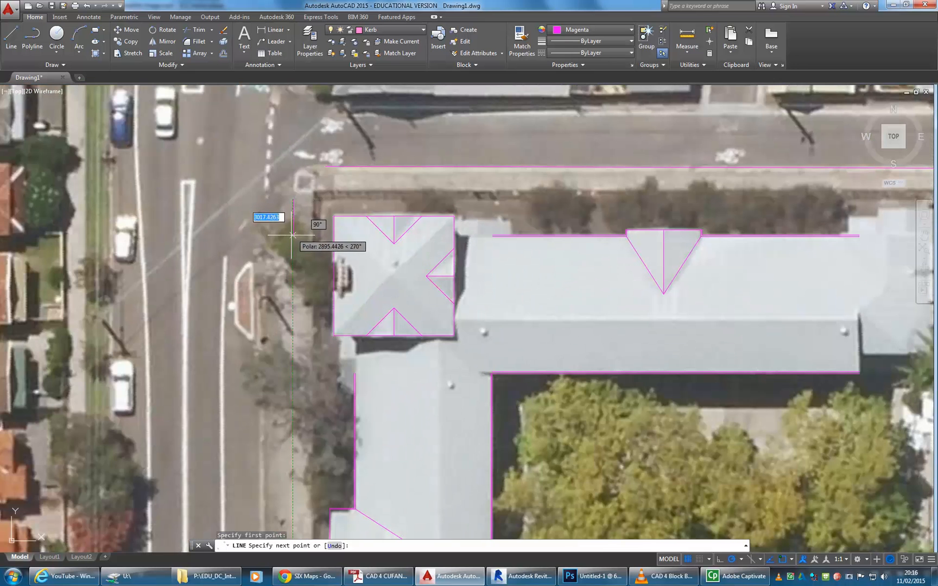
pyautogui.click(293, 248)
pyautogui.rightClick(269, 215)
pyautogui.click(278, 220)
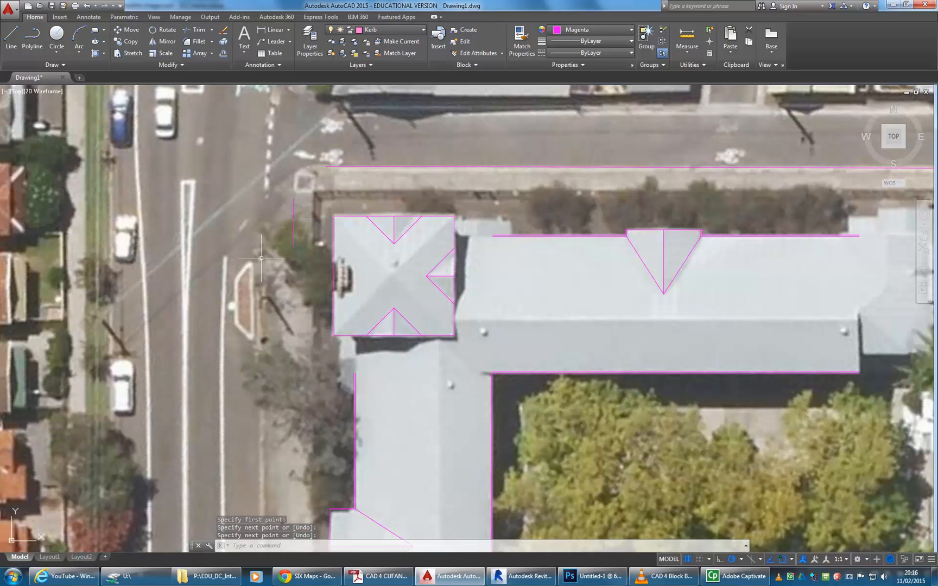
# Fillet the horizontal and vertical kerb lines at the street corner with a radius of 2000.
pyautogui.moveTo(304, 144); pyautogui.dragTo(288, 200, button='middle')
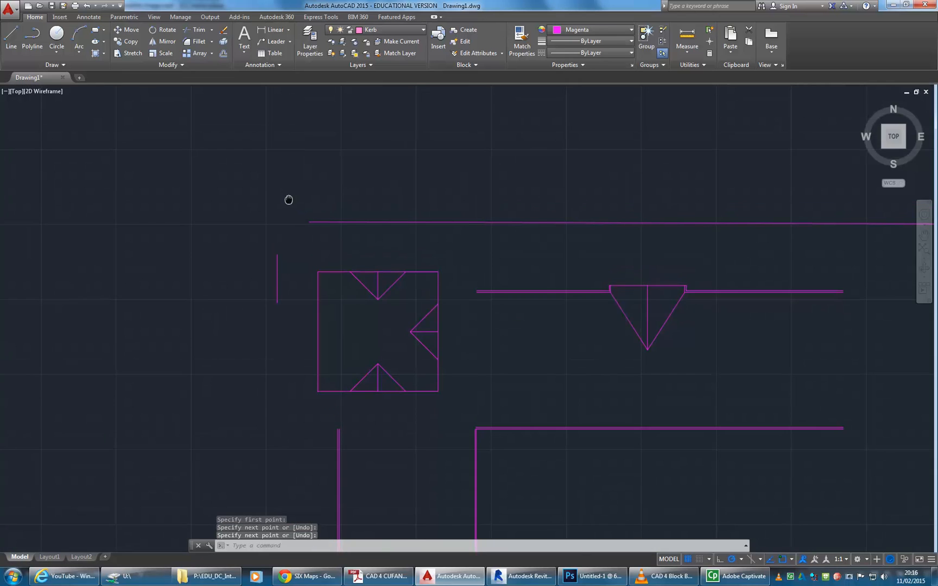
pyautogui.scroll(2, 286, 208)
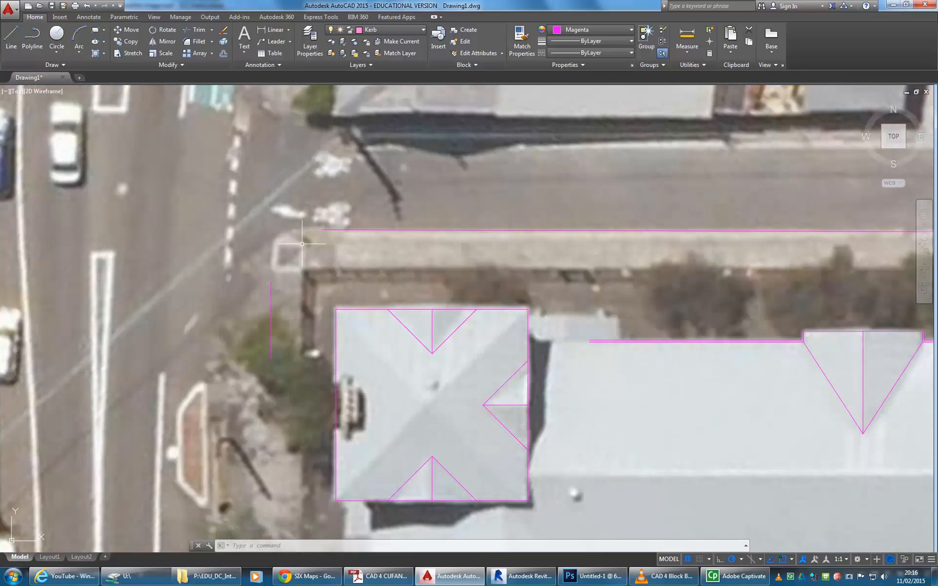
pyautogui.click(199, 42)
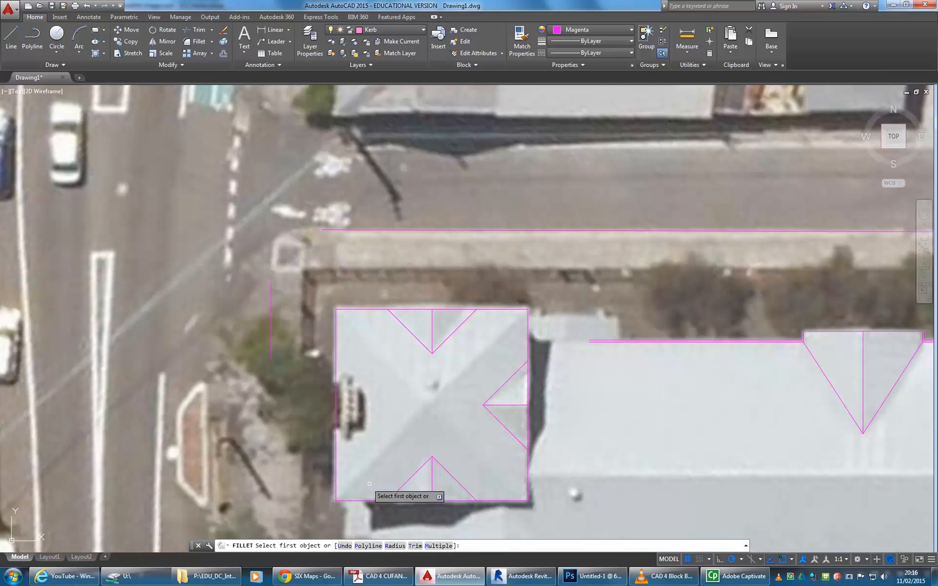
pyautogui.click(746, 546)
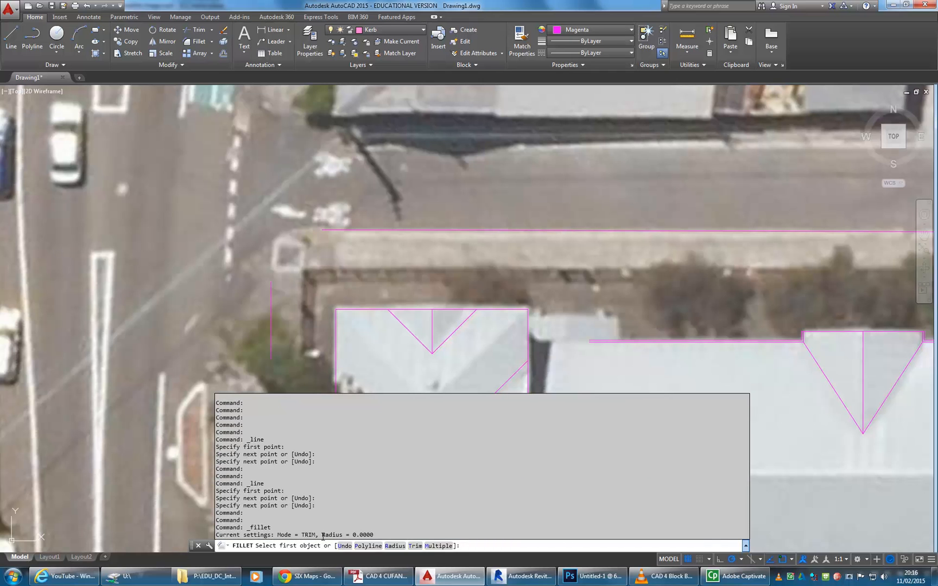
pyautogui.click(478, 547)
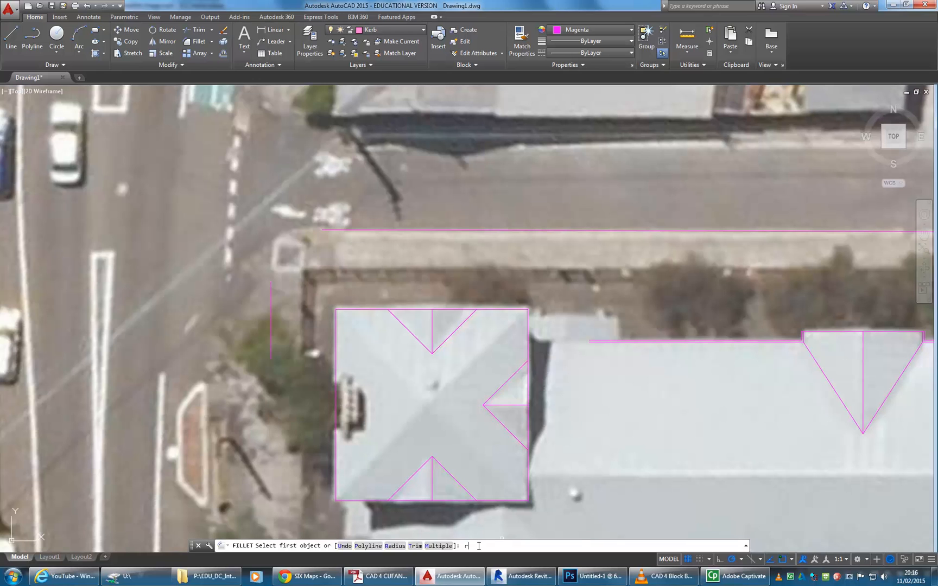
pyautogui.write('r')
pyautogui.press('Return')
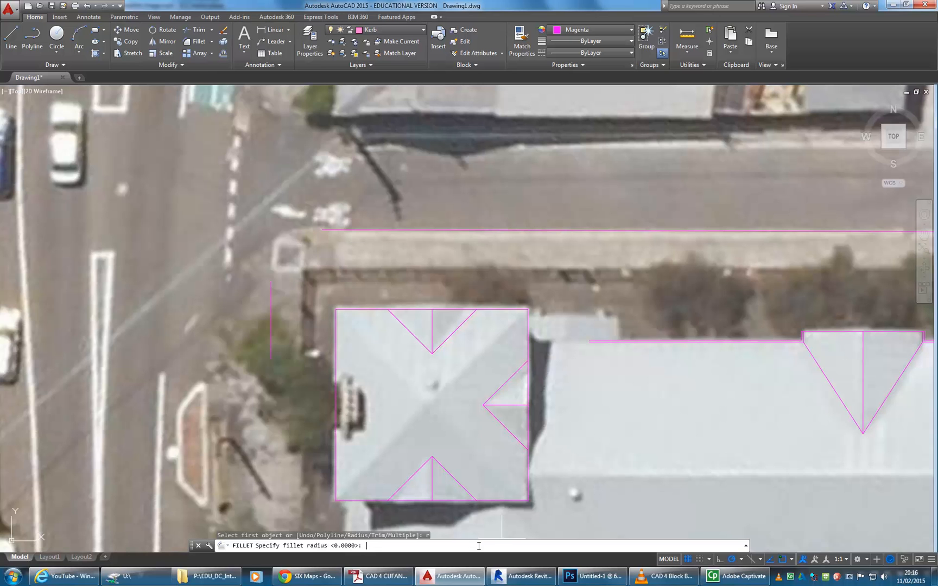
pyautogui.press('Return')
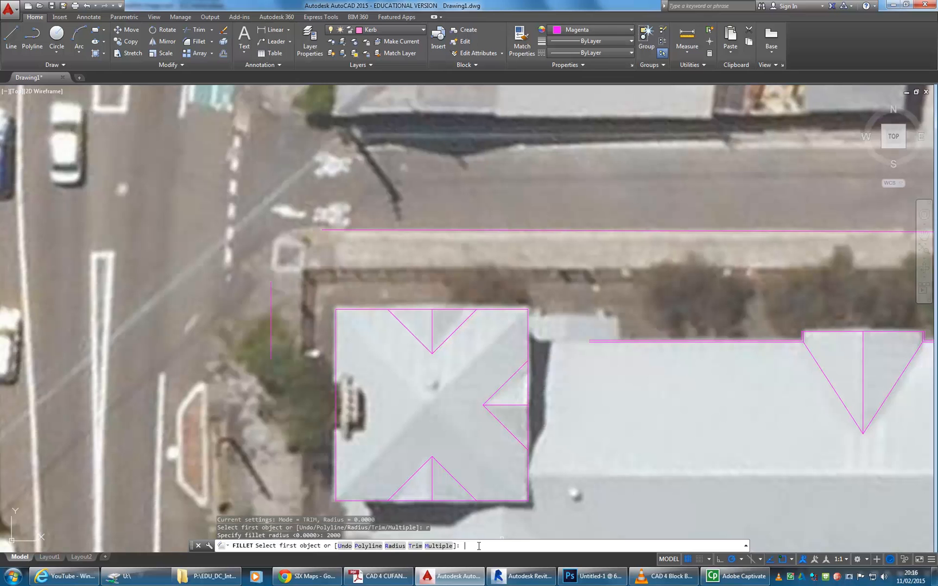
pyautogui.click(327, 230)
pyautogui.click(271, 283)
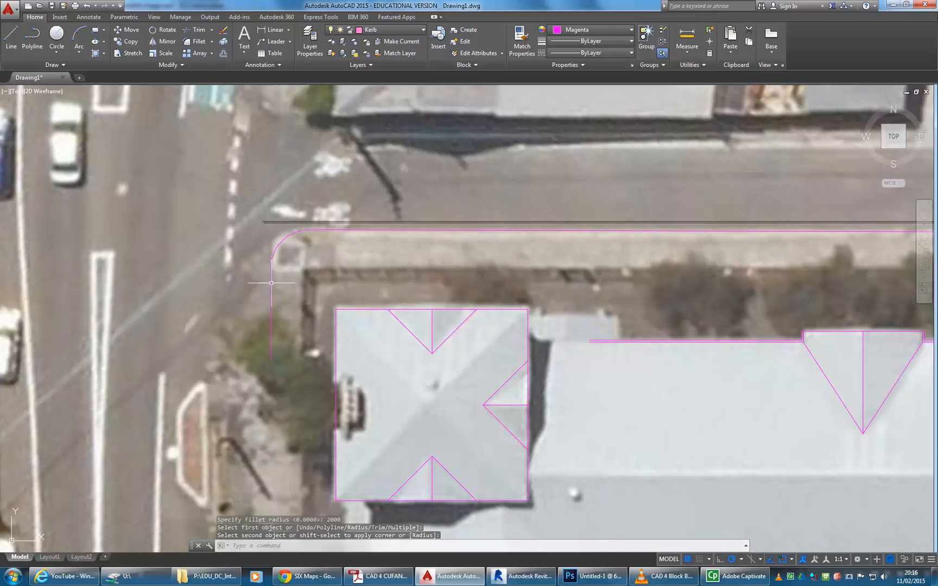
# Trace the opposite kerb about 28,900 units east to the side lane and continue it up the lane's western edge.
pyautogui.scroll(-3, 423, 357)
pyautogui.moveTo(456, 347)
pyautogui.mouseDown(button='middle')
pyautogui.moveTo(526, 323)
pyautogui.moveTo(391, 323)
pyautogui.mouseUp(button='middle')
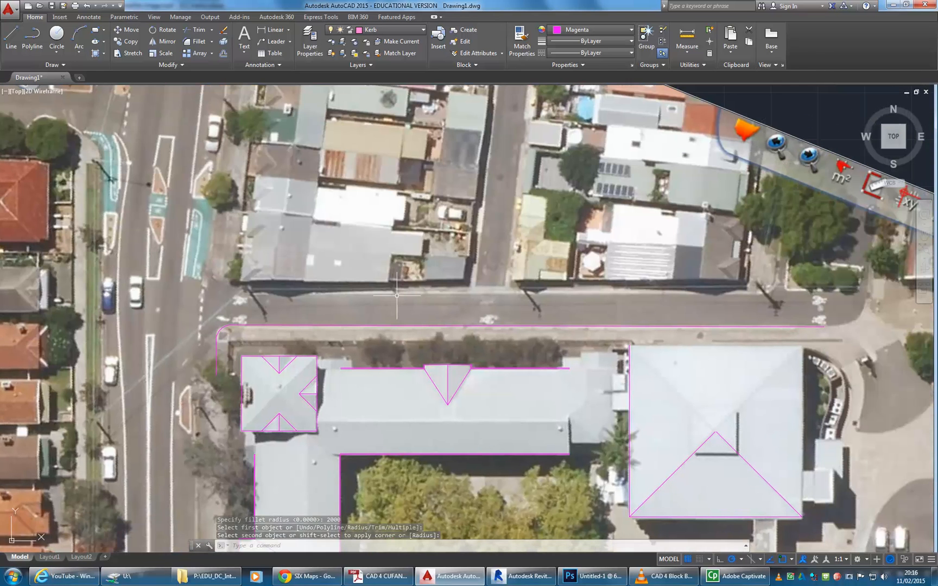
pyautogui.click(11, 38)
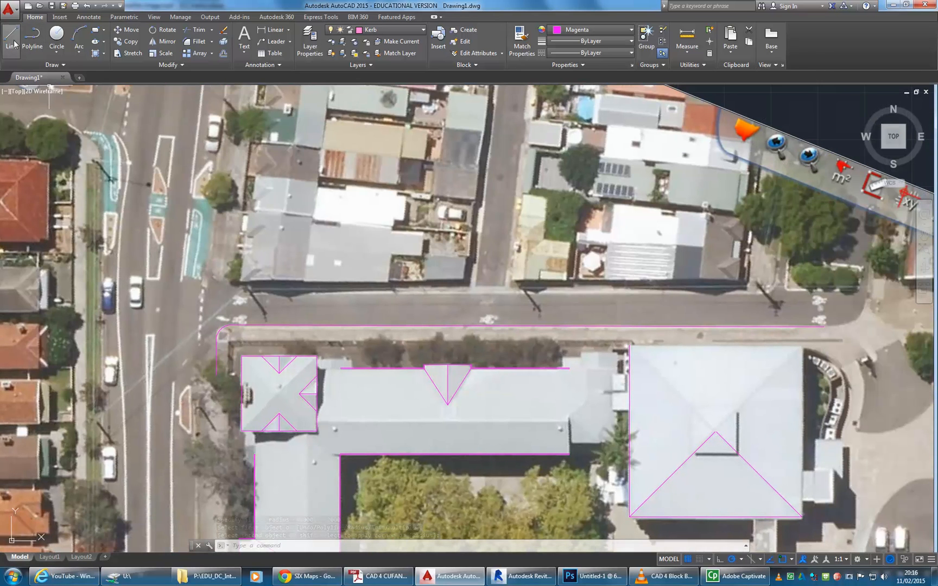
pyautogui.scroll(3, 222, 328)
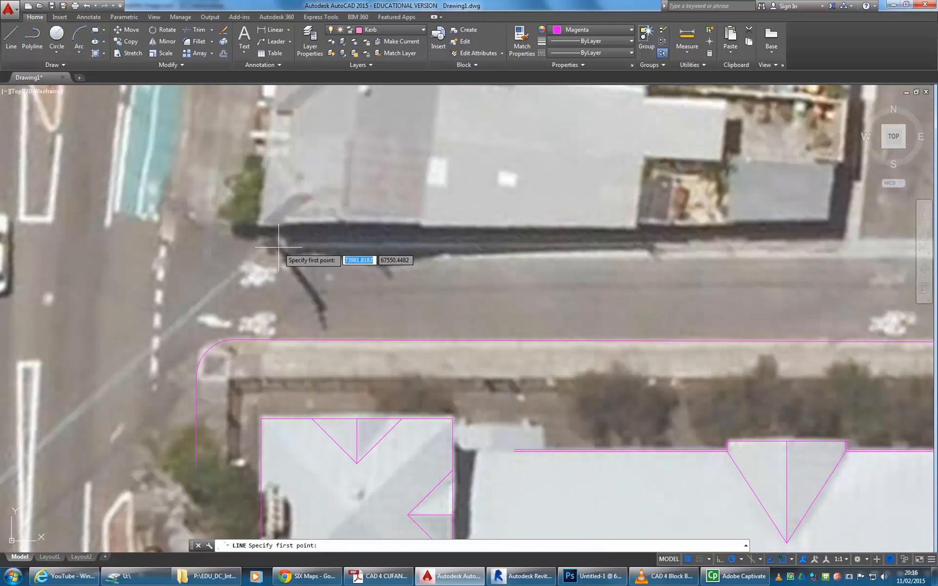
pyautogui.click(285, 247)
pyautogui.moveTo(734, 254); pyautogui.dragTo(396, 281, button='middle')
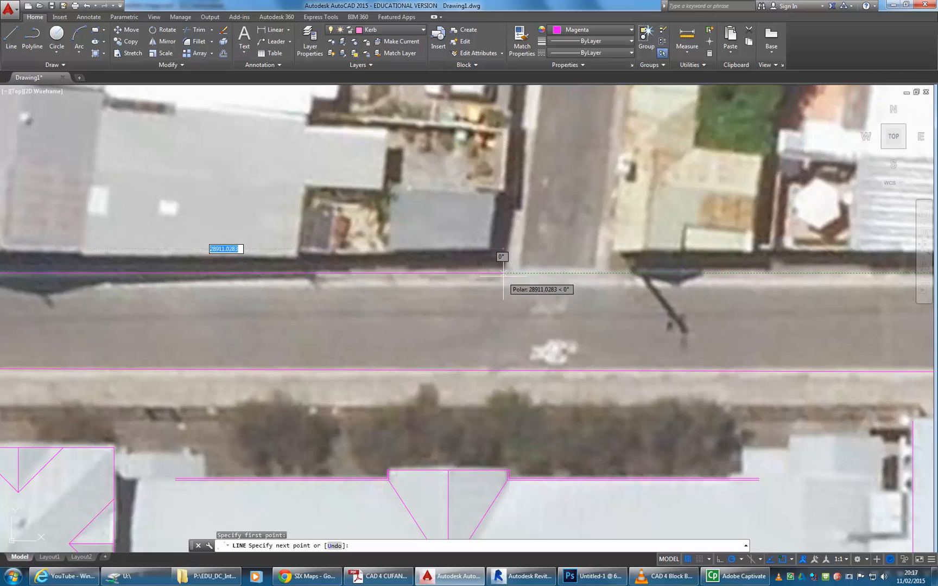
pyautogui.click(505, 273)
pyautogui.scroll(-2, 514, 229)
pyautogui.moveTo(514, 229); pyautogui.dragTo(468, 412, button='middle')
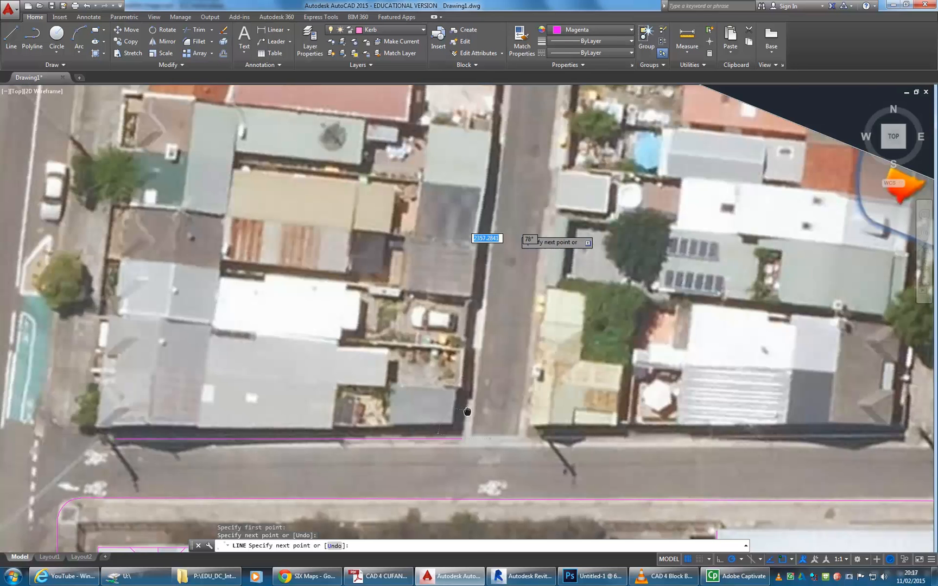
pyautogui.click(488, 220)
pyautogui.rightClick(488, 220)
pyautogui.click(505, 226)
# Draw a kerb line about 20,000 units long down the side lane's eastern edge to the street.
pyautogui.press('Return')
pyautogui.click(546, 200)
pyautogui.scroll(3, 505, 423)
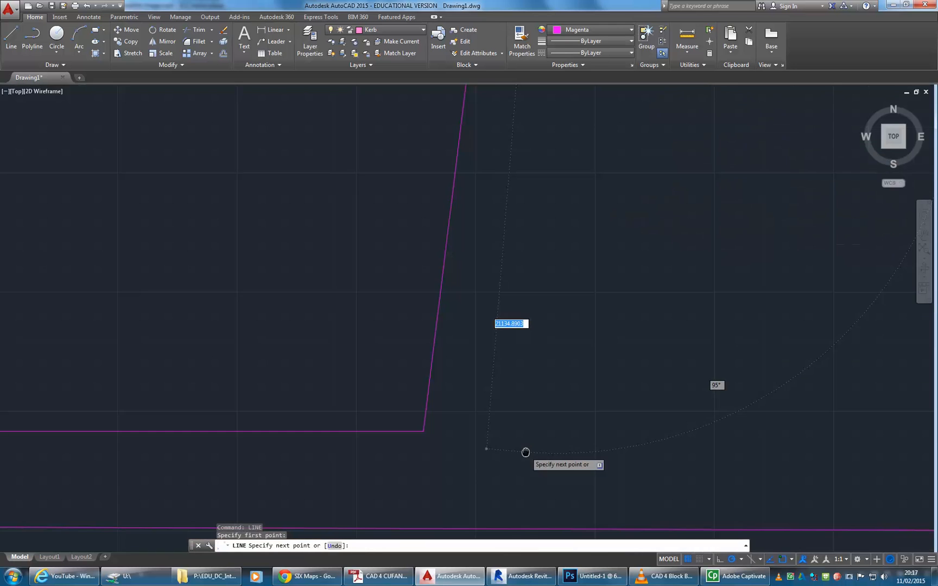
pyautogui.moveTo(503, 390); pyautogui.dragTo(503, 391, button='middle')
pyautogui.scroll(2, 502, 392)
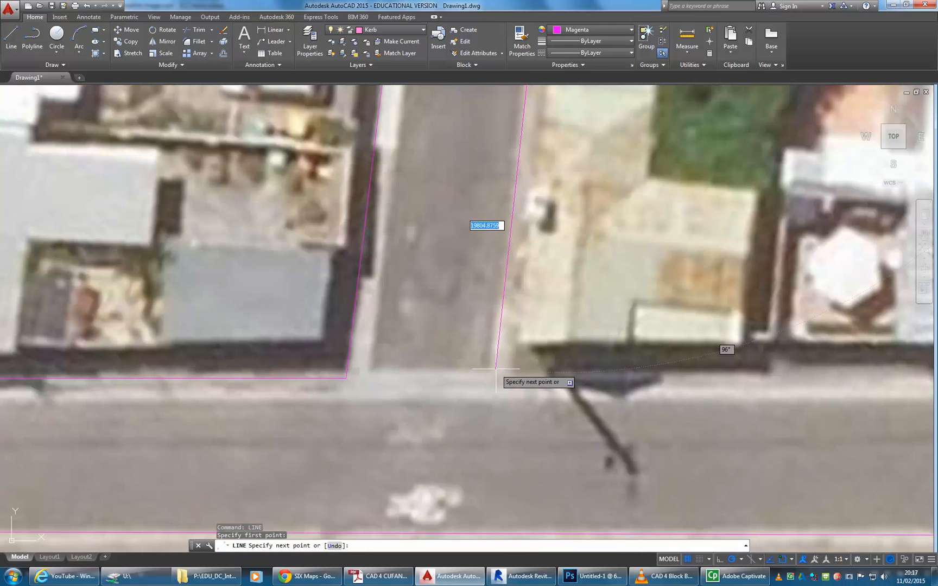
pyautogui.click(499, 372)
pyautogui.rightClick(489, 360)
pyautogui.click(506, 366)
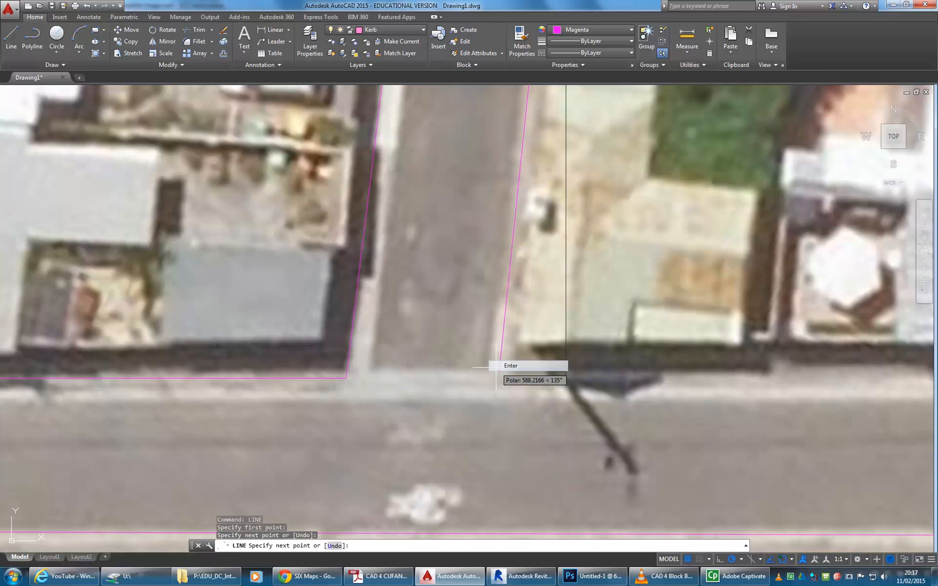
# Draw a horizontal kerb line from the lane's western kerb corner across its mouth and east along the street's north side.
pyautogui.rightClick(412, 334)
pyautogui.click(433, 341)
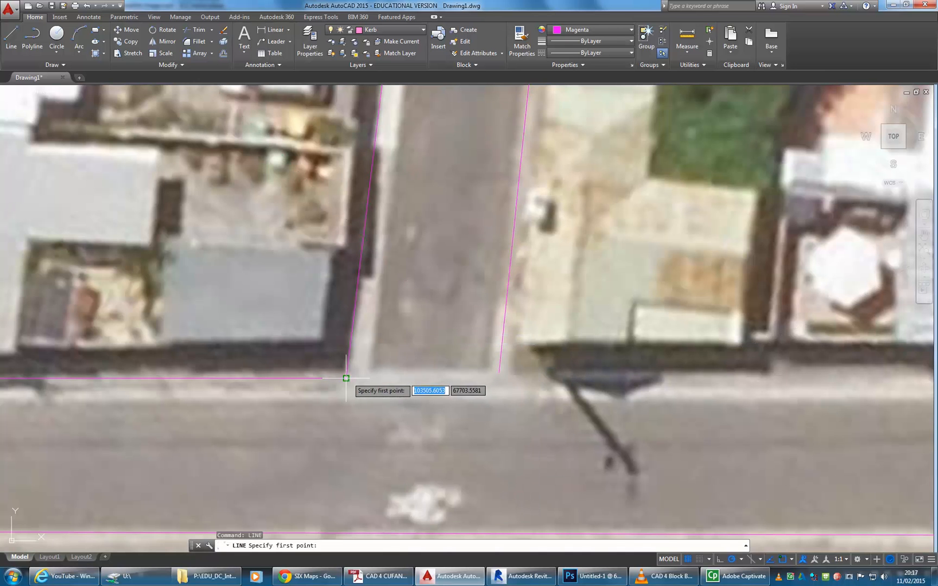
pyautogui.click(345, 379)
pyautogui.moveTo(682, 383); pyautogui.dragTo(362, 432, button='middle')
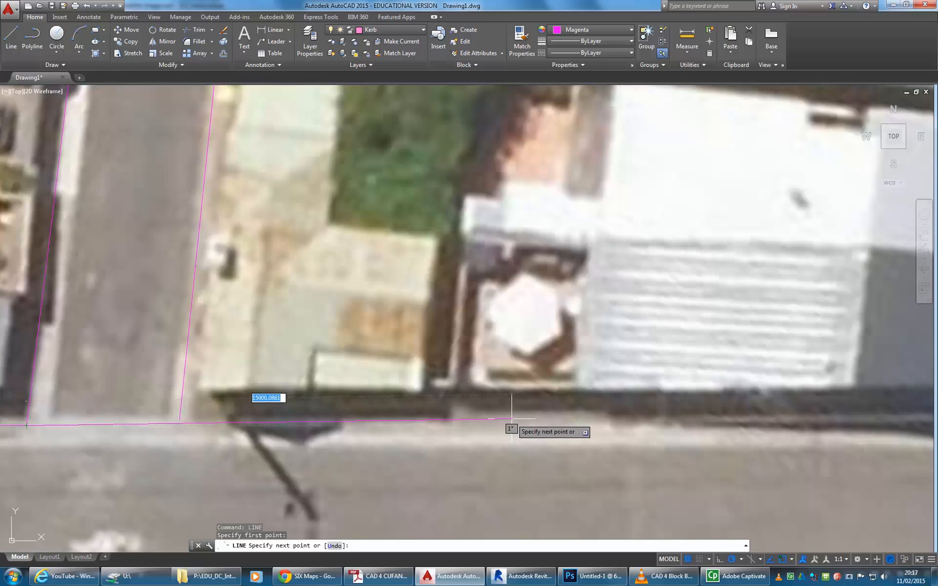
pyautogui.click(784, 426)
pyautogui.rightClick(479, 356)
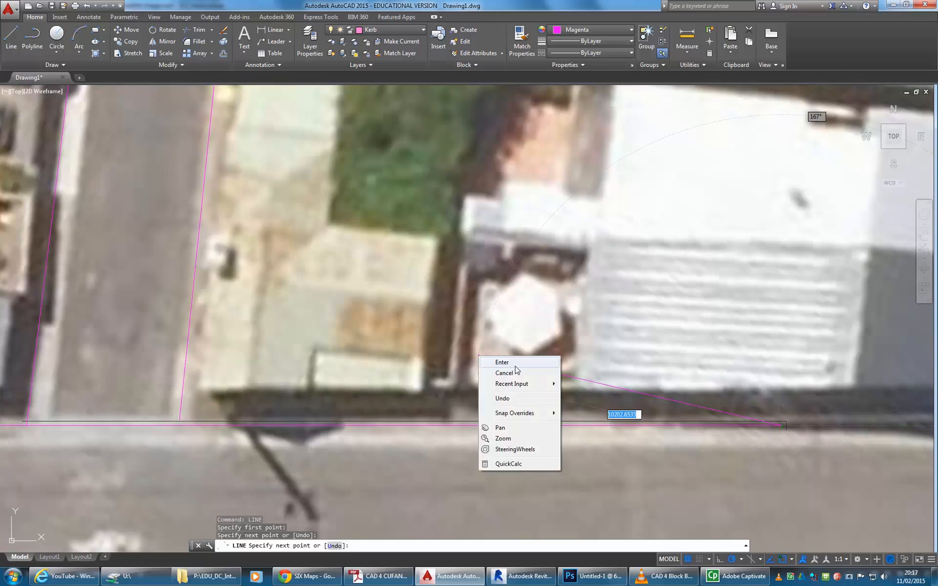
pyautogui.click(521, 367)
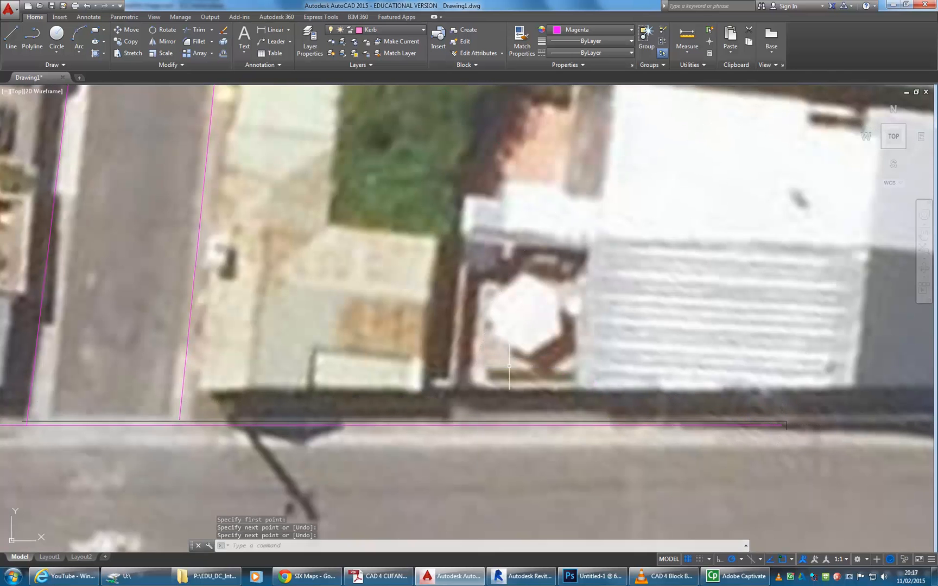
# Fillet the side lane's eastern kerb with the street's northern kerb at a radius of 500.
pyautogui.click(199, 41)
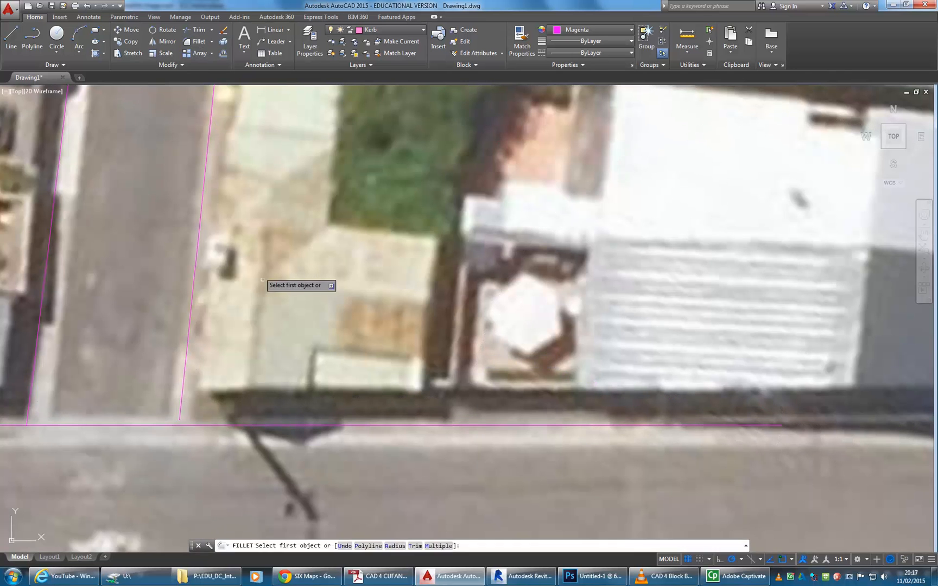
pyautogui.click(394, 546)
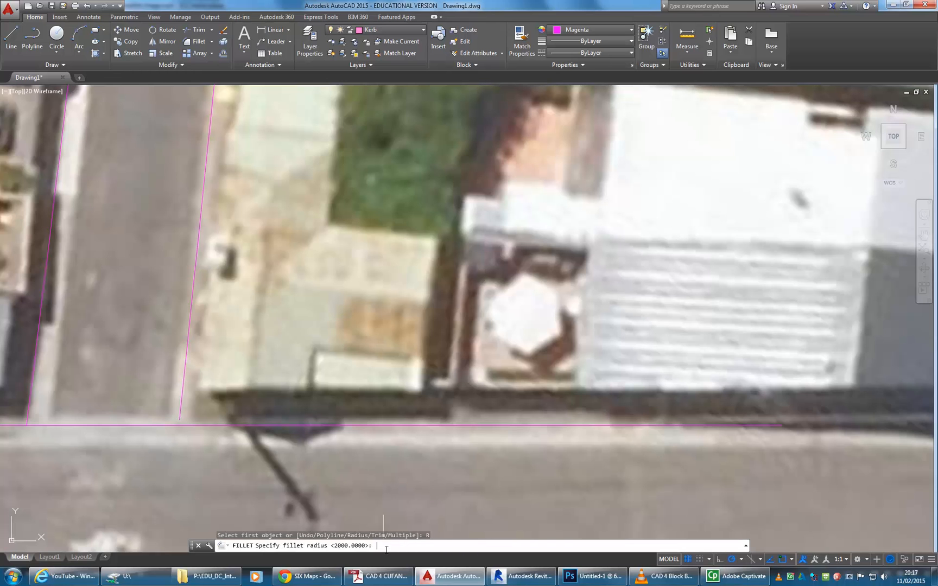
pyautogui.write('500')
pyautogui.press('Return')
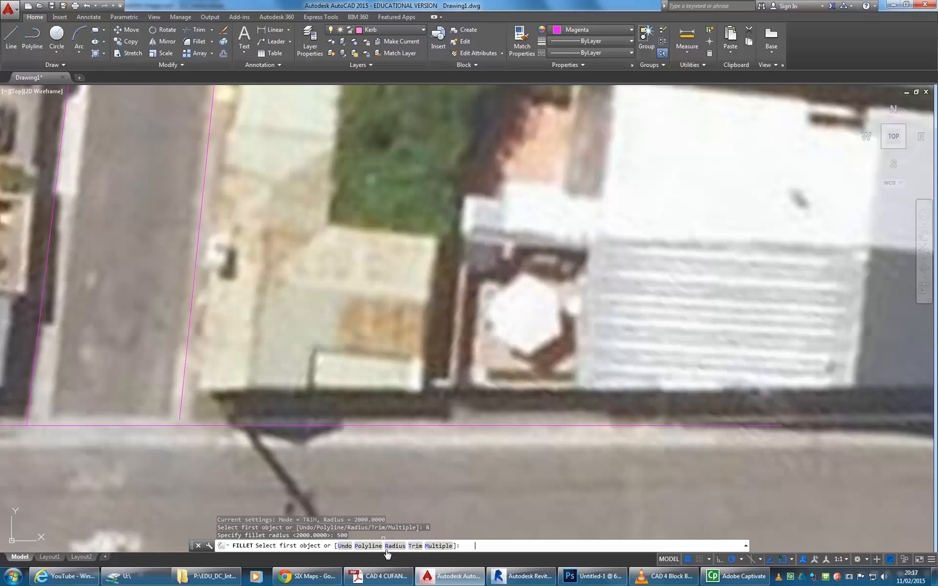
pyautogui.click(185, 415)
pyautogui.click(193, 425)
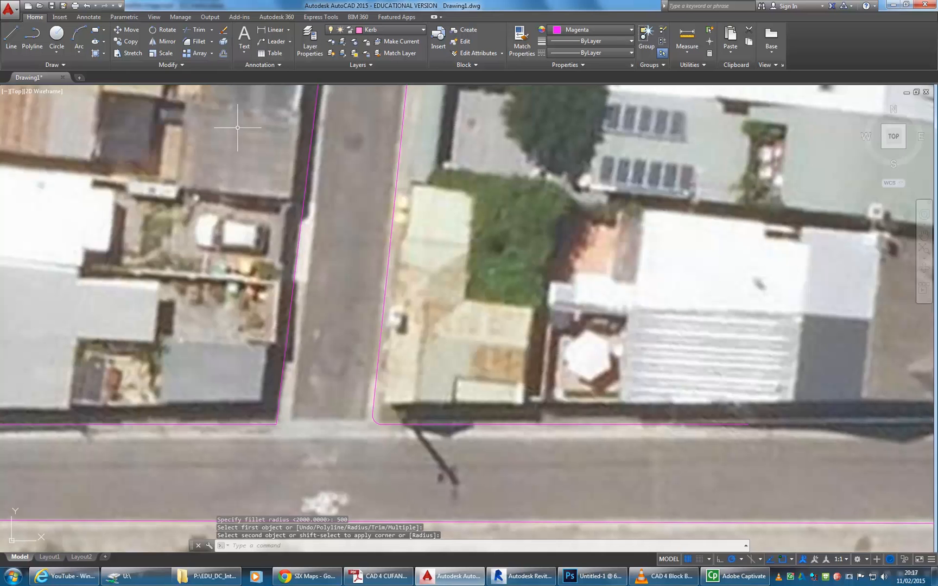
# Fillet the side lane's western kerb with the street kerb on the other side of the lane mouth.
pyautogui.click(199, 47)
pyautogui.click(280, 413)
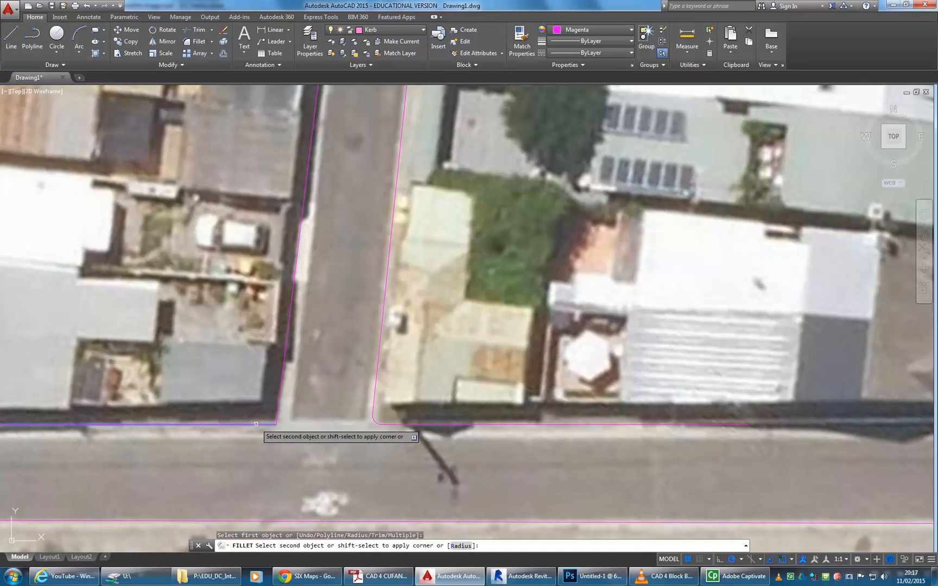
pyautogui.click(279, 407)
# Turn layer 0 off to check the traced linework without the aerial photo, and turn the layer back on.
pyautogui.scroll(-6, 478, 373)
pyautogui.moveTo(414, 387); pyautogui.dragTo(293, 207, button='middle')
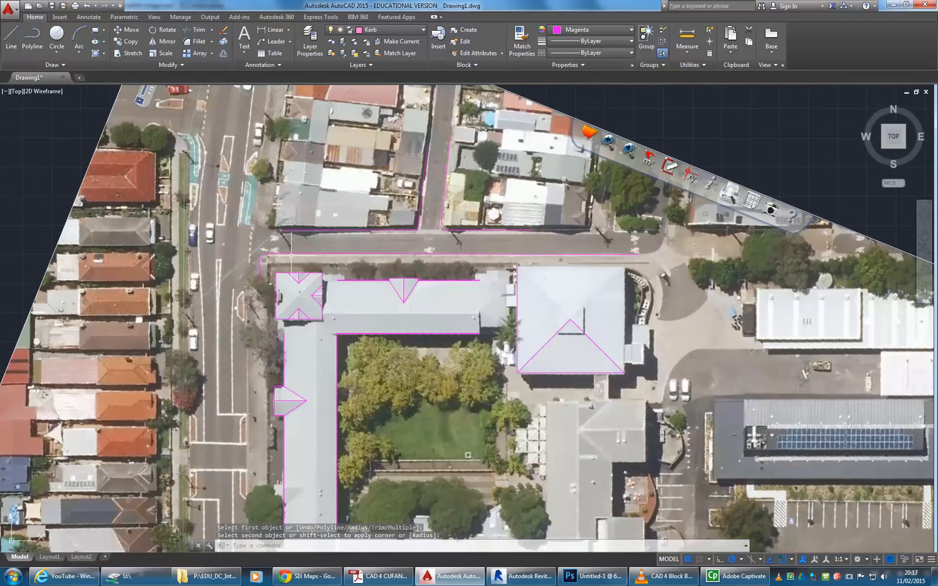
pyautogui.scroll(-2, 221, 199)
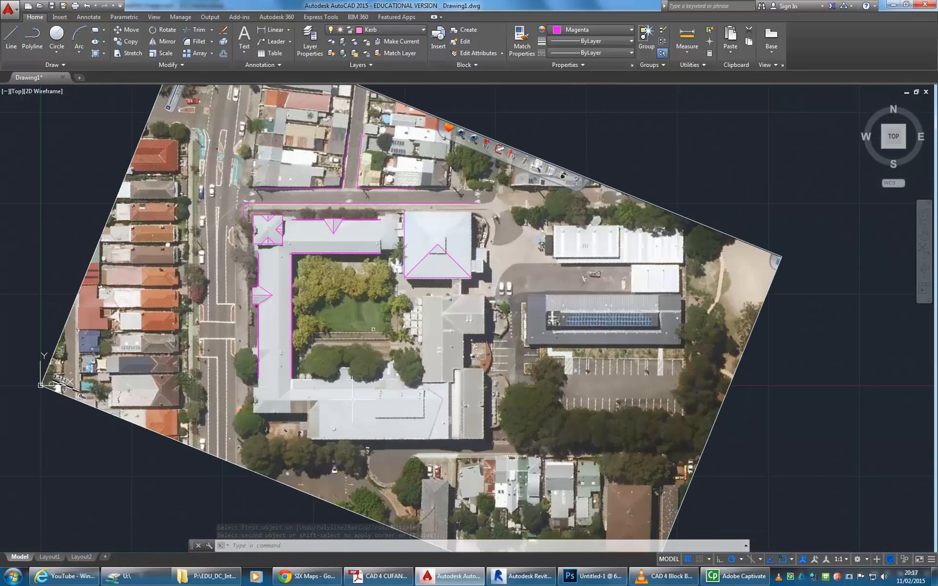
pyautogui.moveTo(204, 268); pyautogui.dragTo(226, 312, button='middle')
pyautogui.click(382, 34)
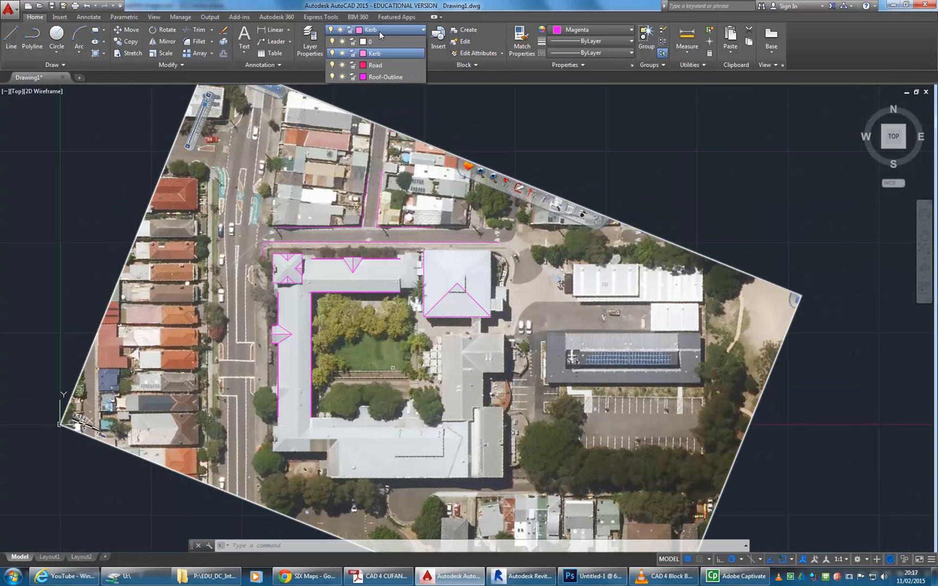
pyautogui.click(332, 42)
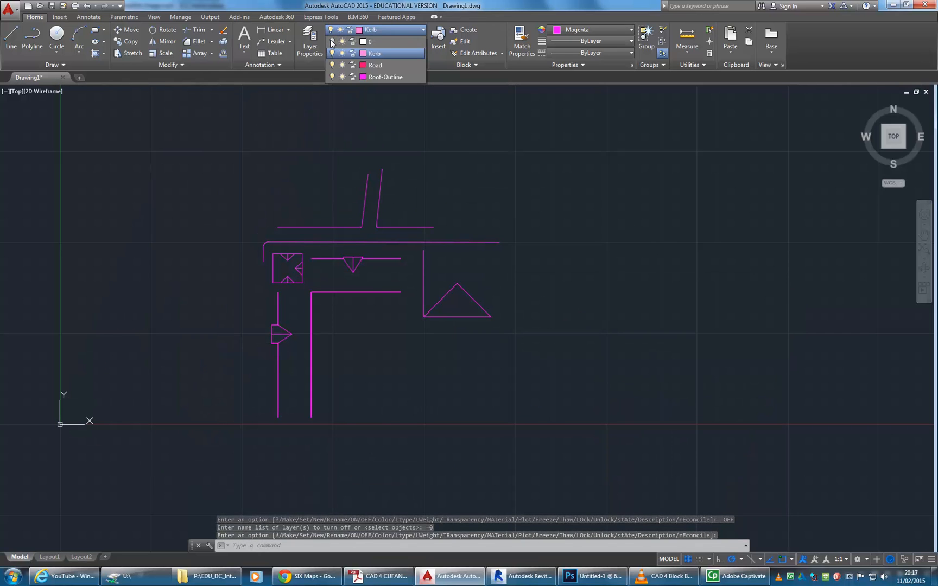
pyautogui.click(332, 43)
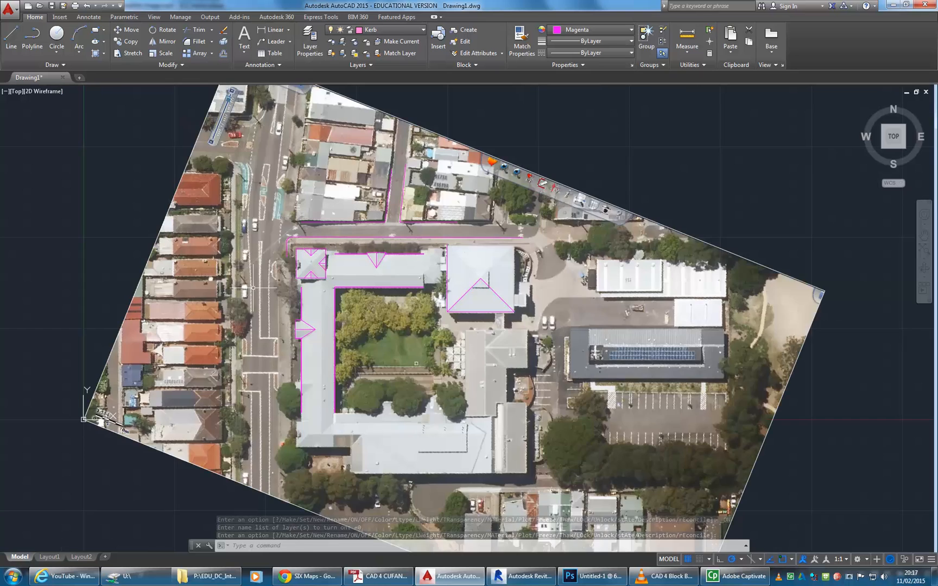
# Save the drawing as Enmore DCE Site in the 2015 folder on the U: drive, in AutoCAD 2013 Drawing format.
pyautogui.scroll(2, 326, 402)
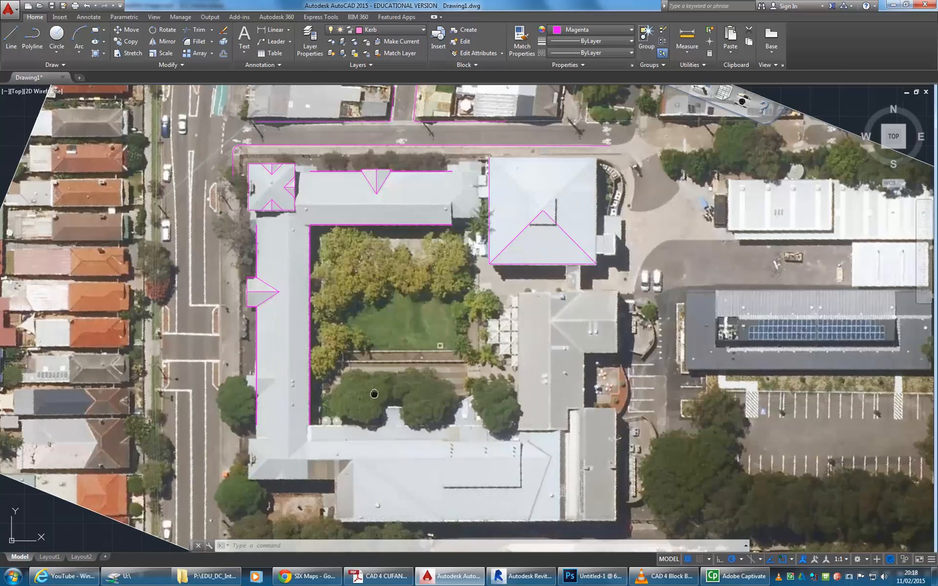
pyautogui.moveTo(374, 393); pyautogui.dragTo(387, 418, button='middle')
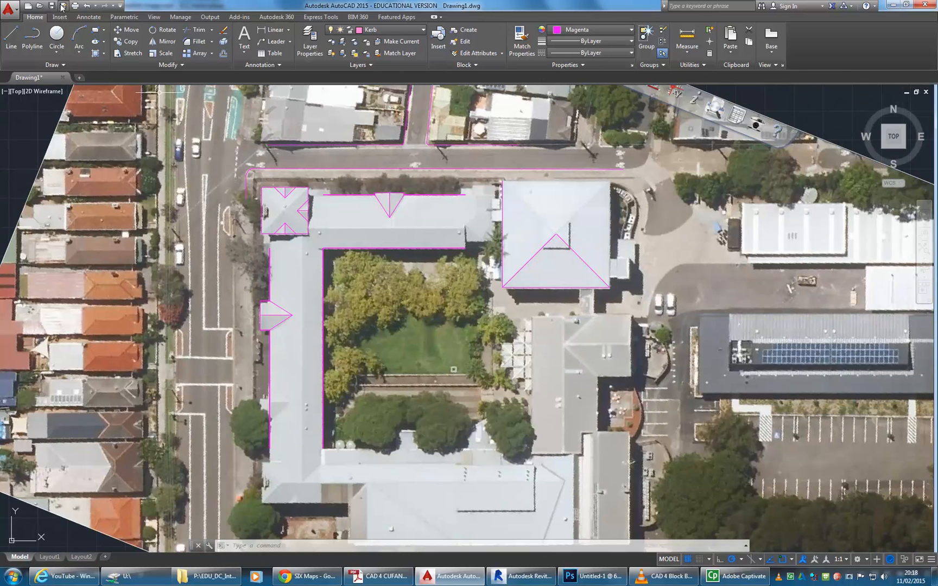
pyautogui.click(9, 10)
pyautogui.click(24, 127)
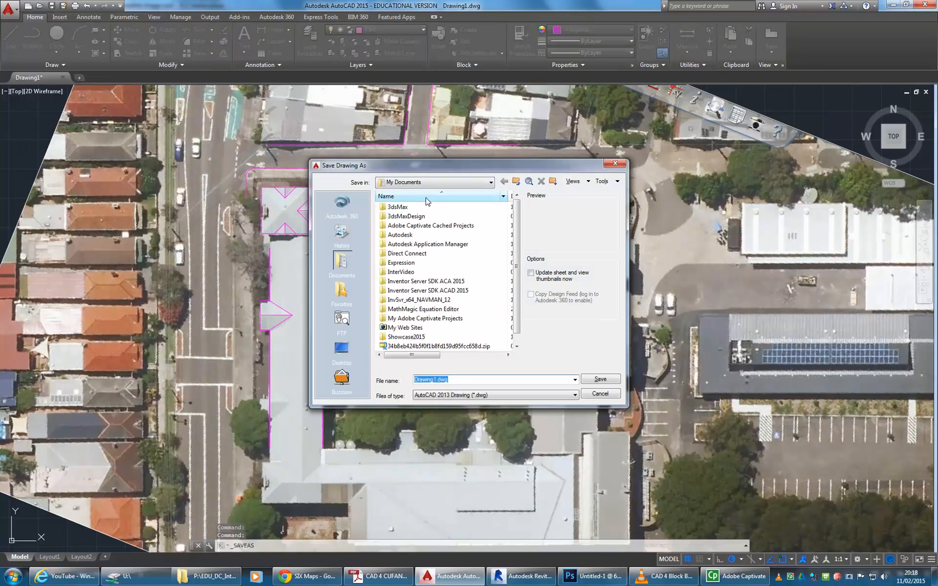
pyautogui.click(443, 183)
pyautogui.click(438, 259)
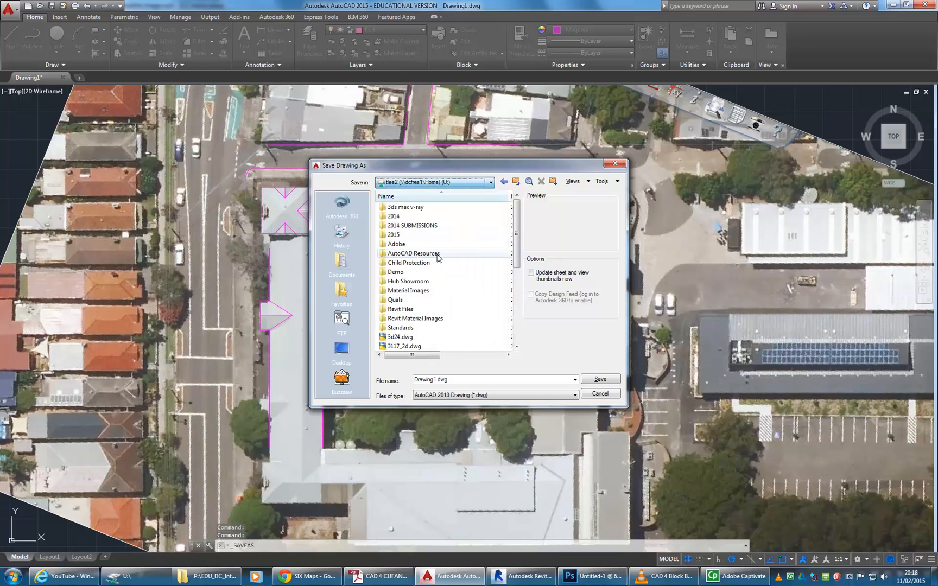
pyautogui.doubleClick(412, 236)
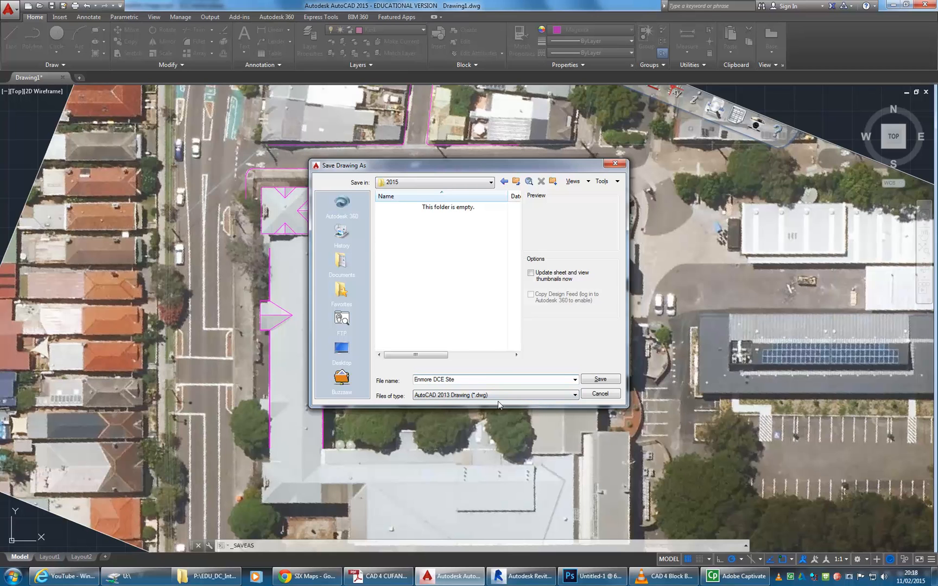
pyautogui.click(599, 380)
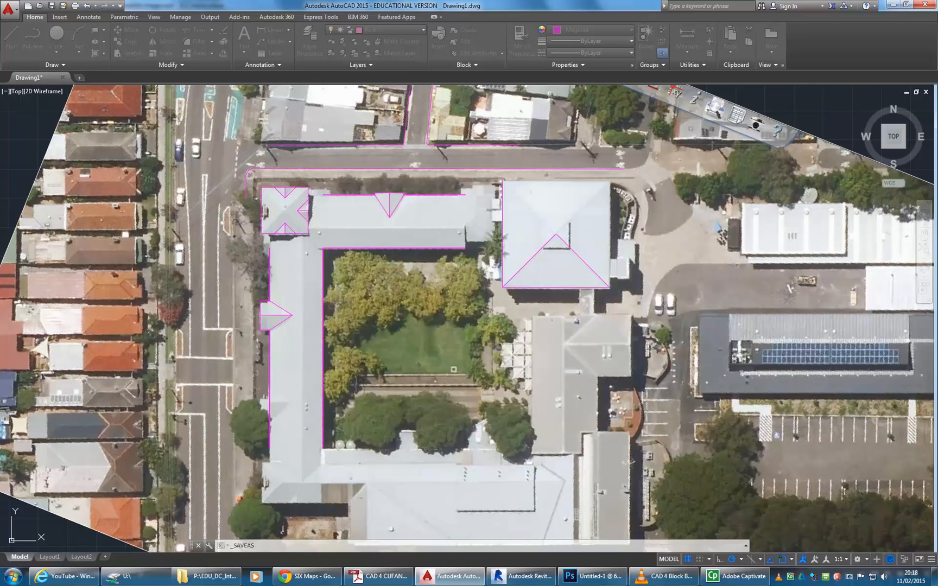
# Switch to Revit and create a new project from one of the listed templates.
pyautogui.click(520, 576)
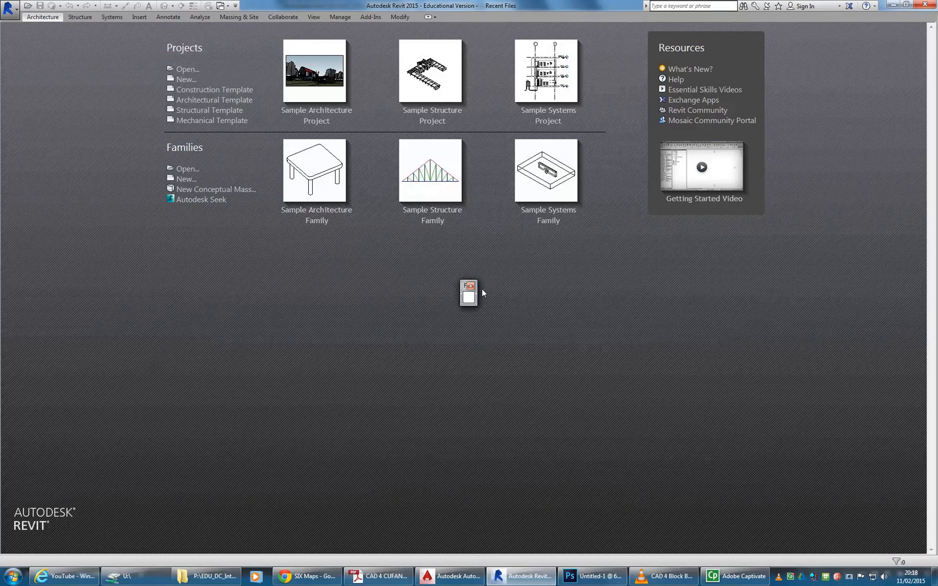
pyautogui.click(184, 79)
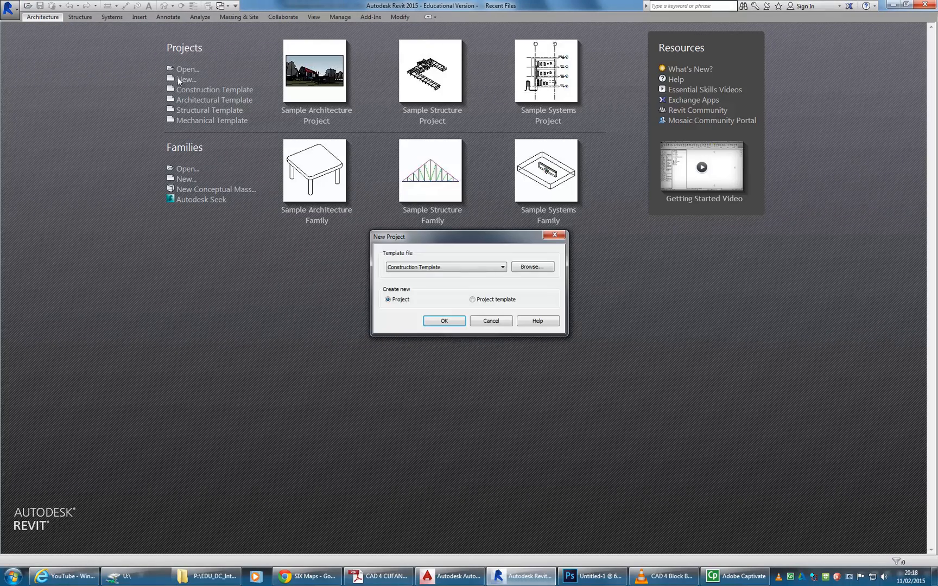
pyautogui.click(481, 270)
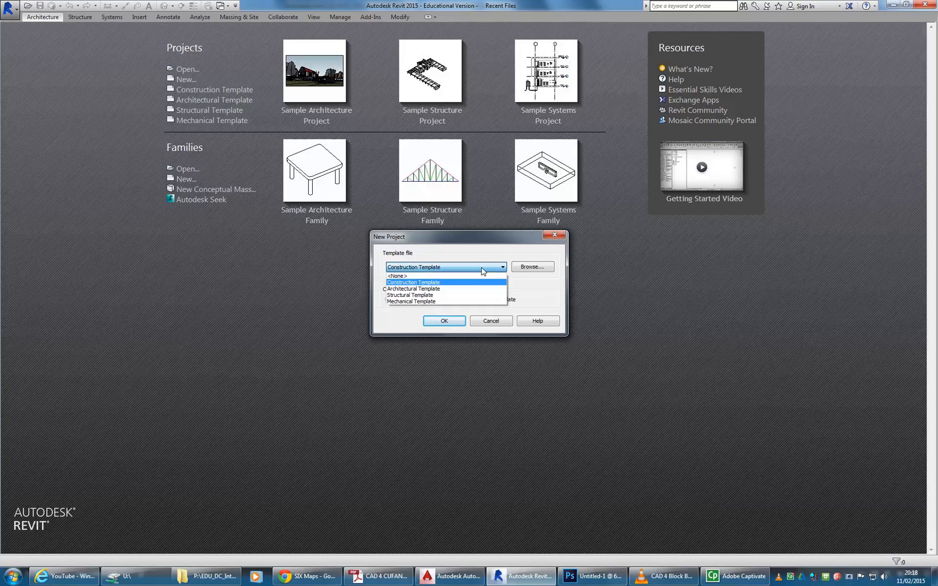
pyautogui.click(444, 320)
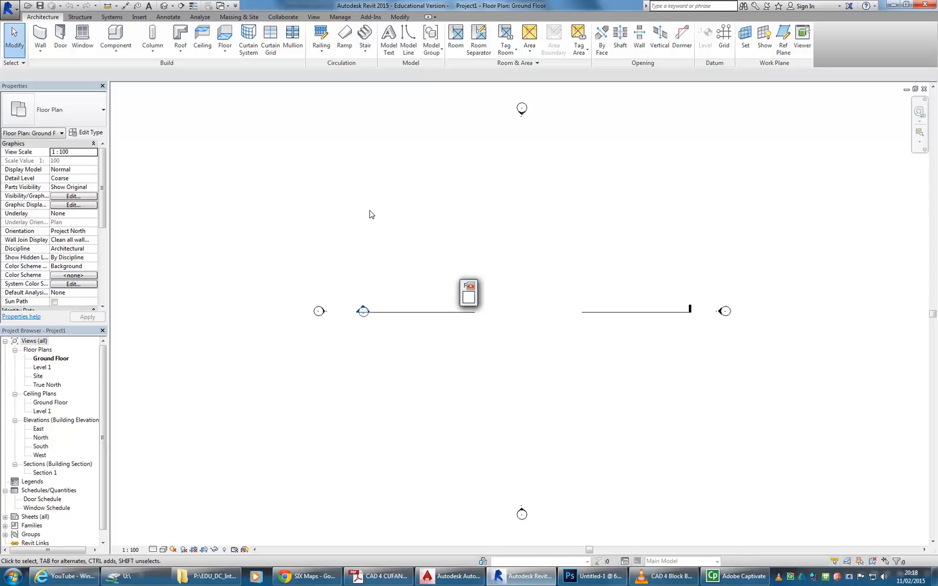
# Open the Site floor plan and duplicate the view without detailing.
pyautogui.doubleClick(38, 377)
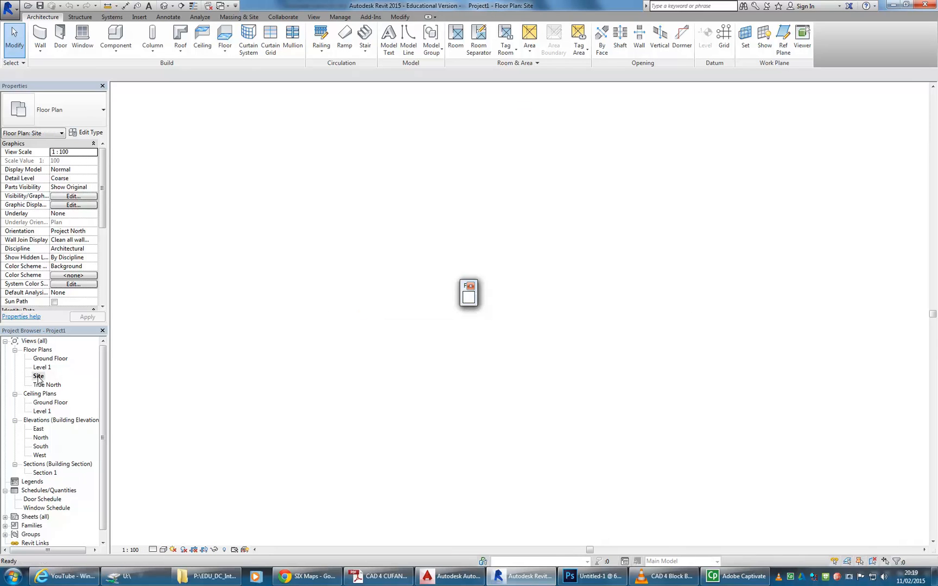
pyautogui.rightClick(38, 377)
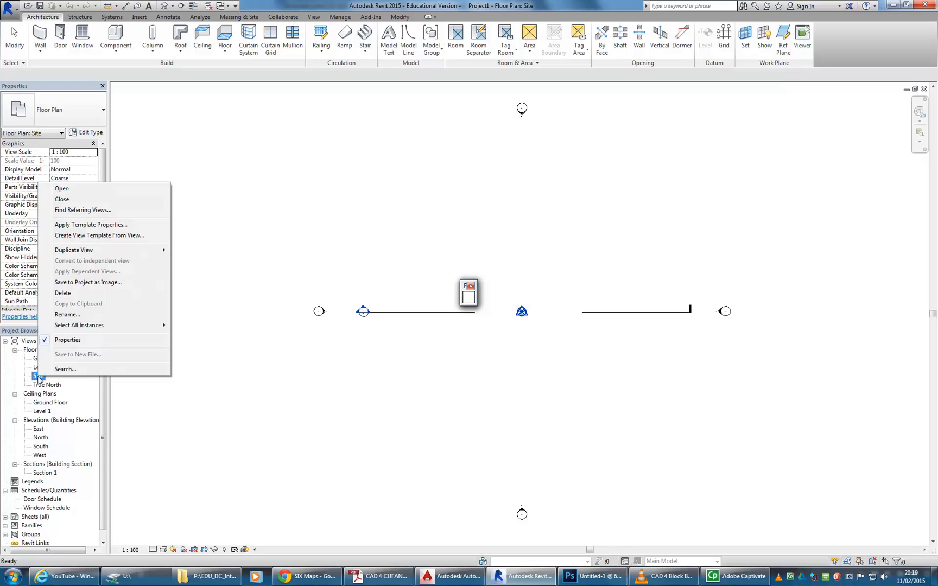
pyautogui.moveTo(135, 250)
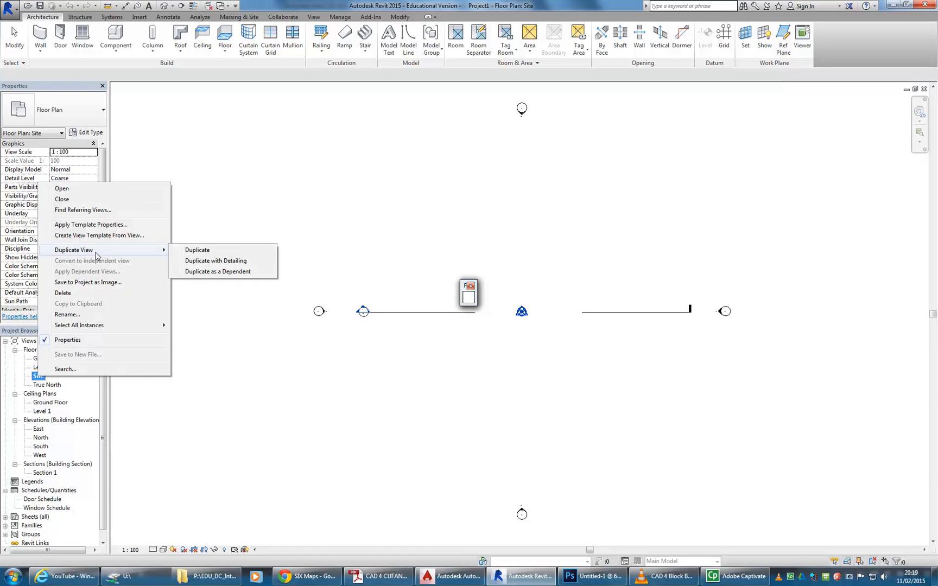
pyautogui.click(197, 251)
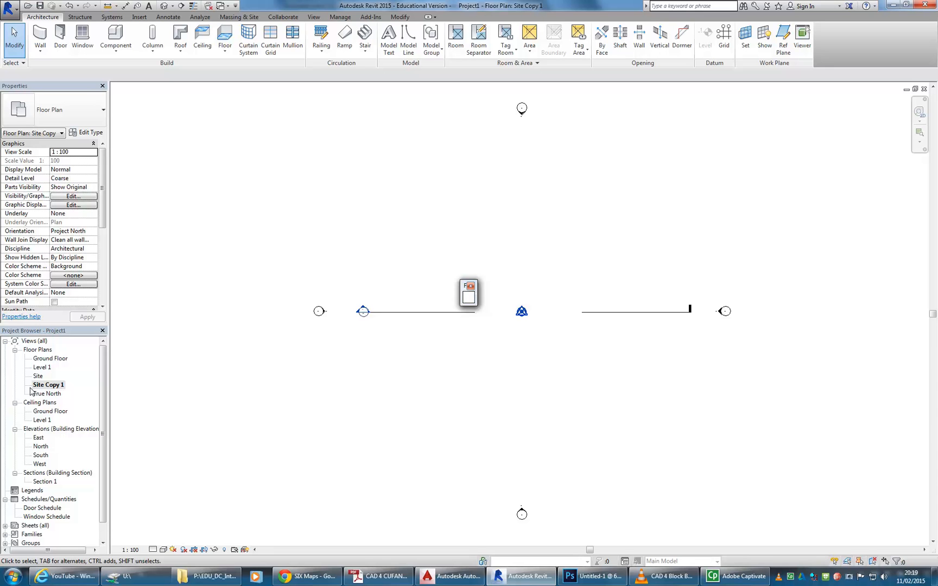
# Rename the duplicated site plan view as Site w dwg.
pyautogui.rightClick(46, 386)
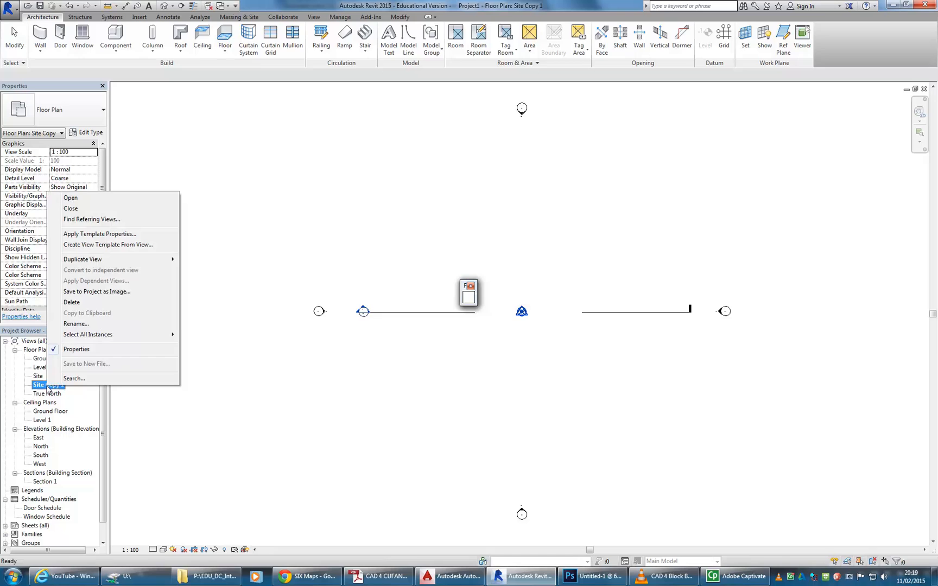
pyautogui.click(76, 323)
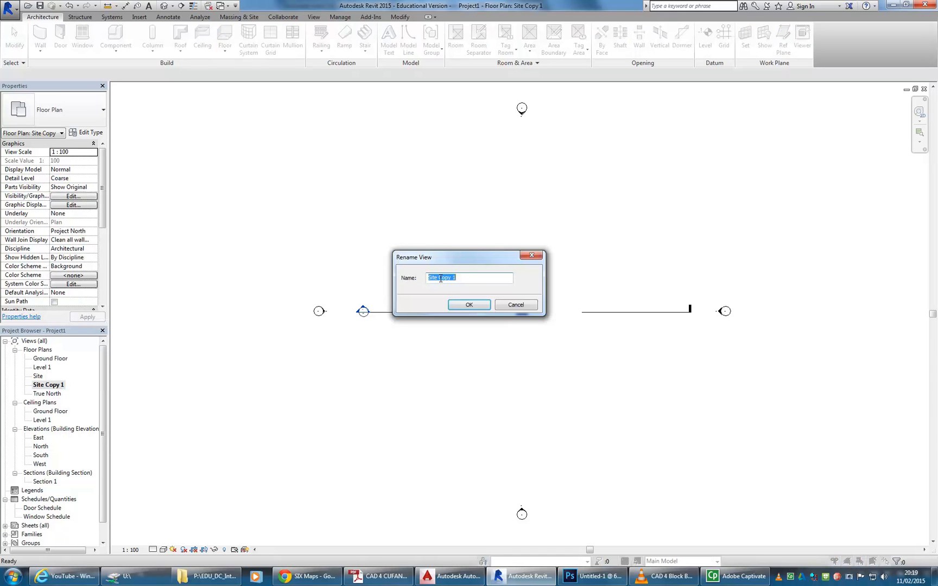
pyautogui.moveTo(438, 277); pyautogui.dragTo(488, 277)
pyautogui.write('w image')
pyautogui.press('BackSpace')
pyautogui.press('BackSpace')
pyautogui.press('BackSpace')
pyautogui.press('BackSpace')
pyautogui.press('BackSpace')
pyautogui.write('dwg')
pyautogui.click(472, 306)
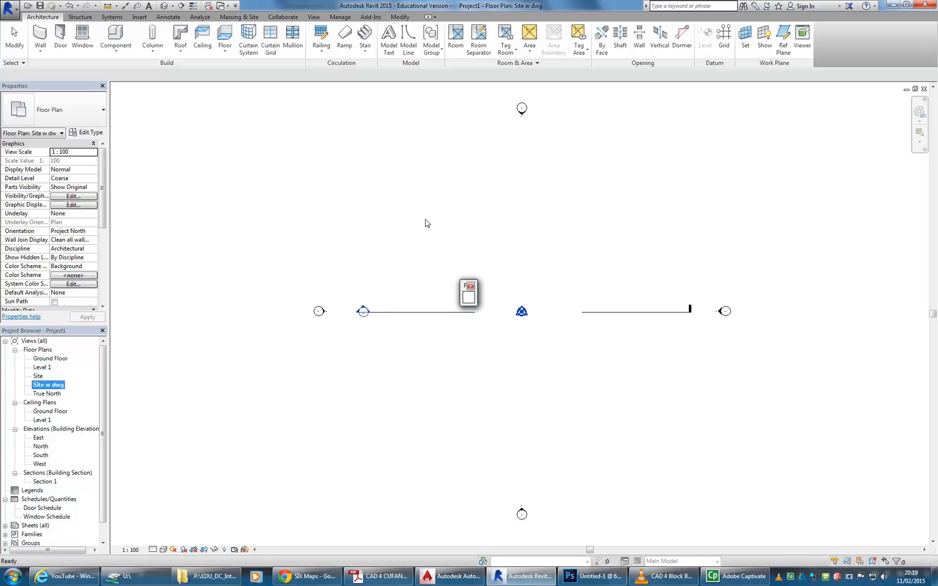
# Start linking a CAD file and choose Enmore DCE Site.dwg from the 2015 folder on the U: drive.
pyautogui.click(140, 18)
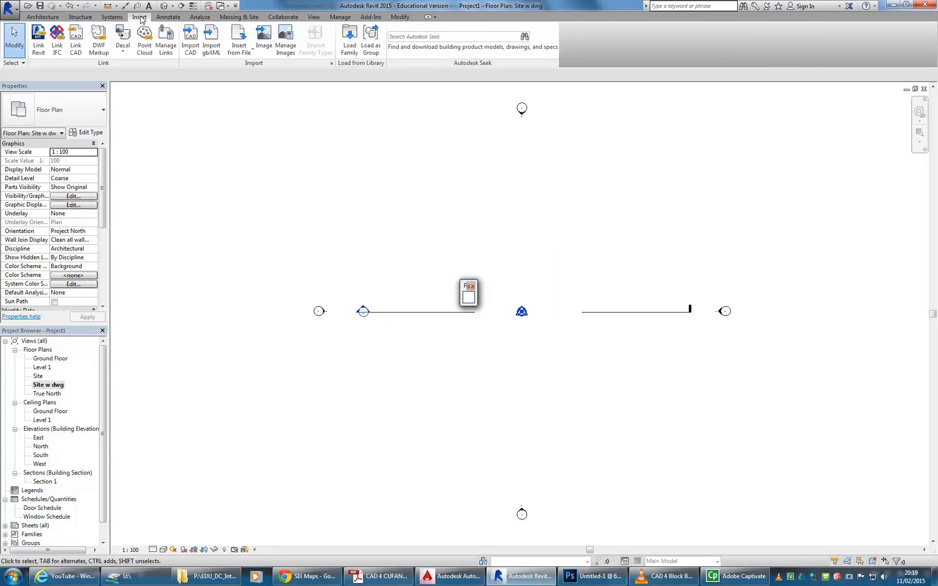
pyautogui.click(79, 47)
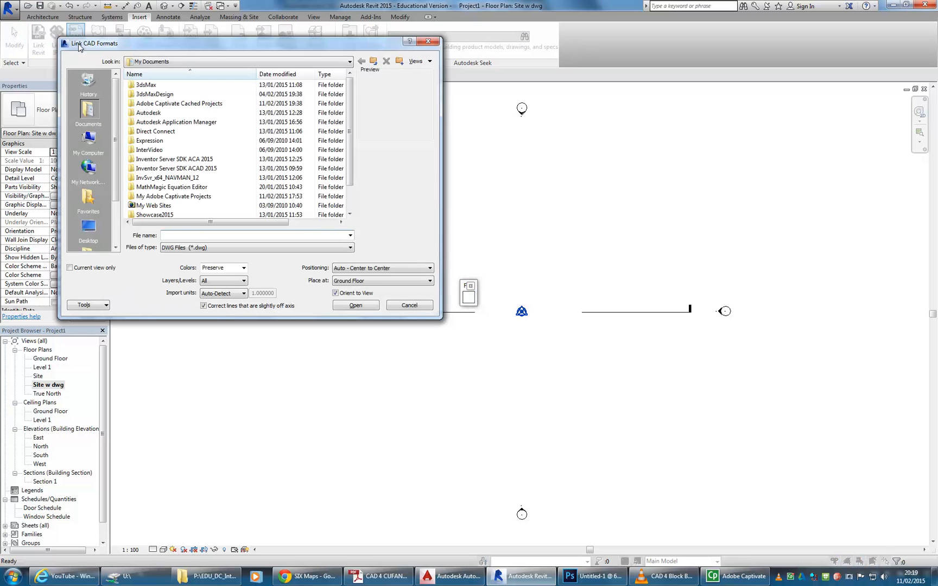
pyautogui.click(163, 61)
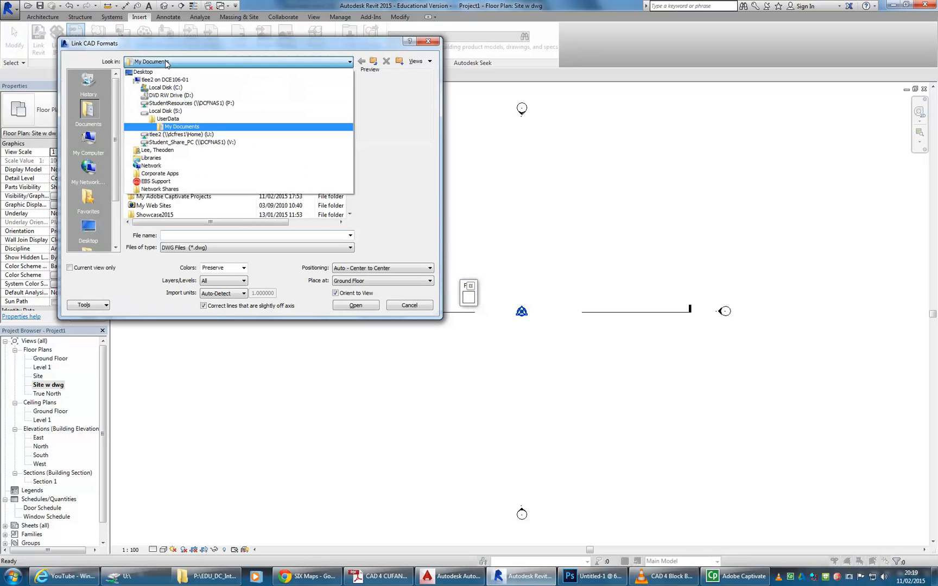
pyautogui.click(181, 135)
pyautogui.doubleClick(145, 112)
pyautogui.click(152, 86)
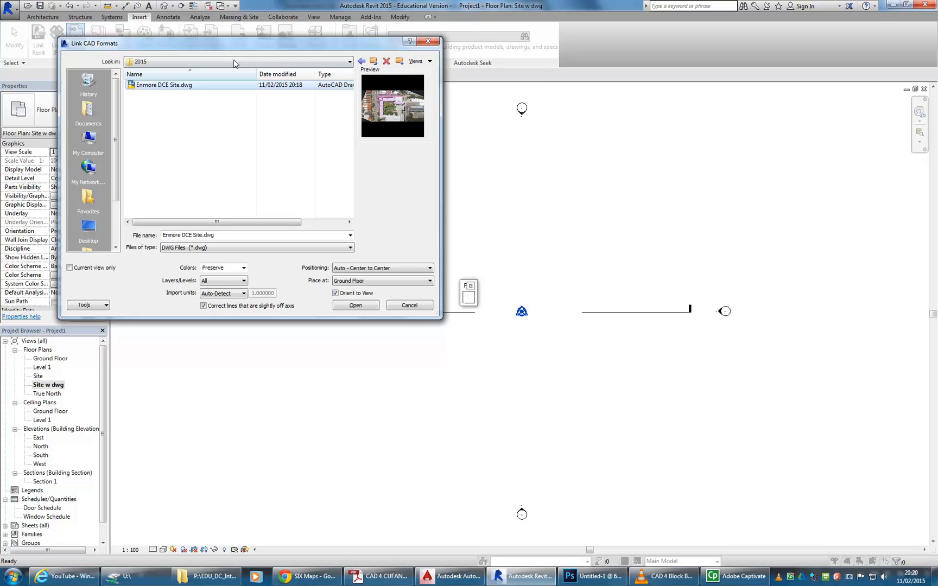
# Link the chosen drawing to the current view only, with Auto - Center to Center positioning and auto-detected units.
pyautogui.moveTo(208, 48); pyautogui.dragTo(304, 52)
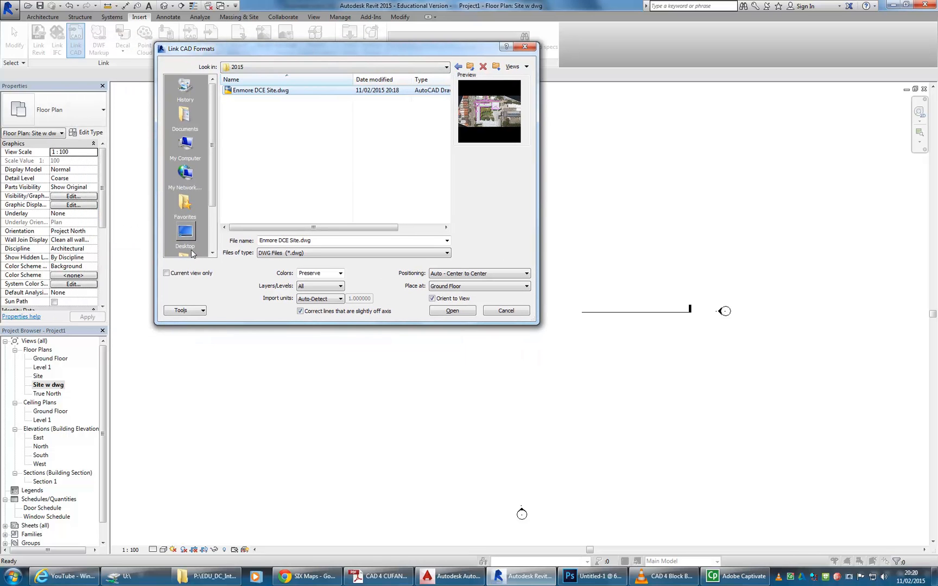
pyautogui.click(166, 273)
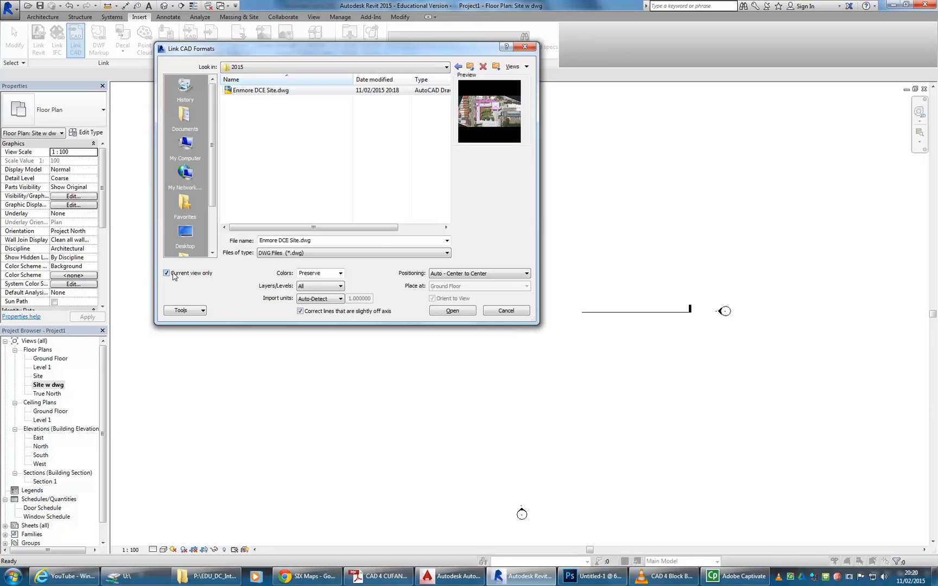
pyautogui.click(453, 311)
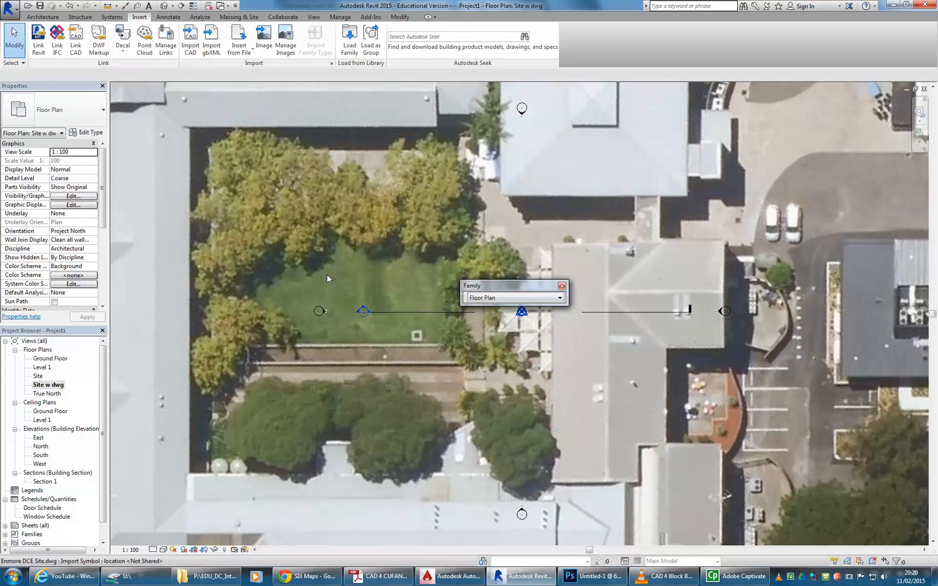
pyautogui.scroll(-5, 327, 276)
pyautogui.scroll(-3, 327, 274)
pyautogui.moveTo(323, 269); pyautogui.dragTo(392, 328, button='middle')
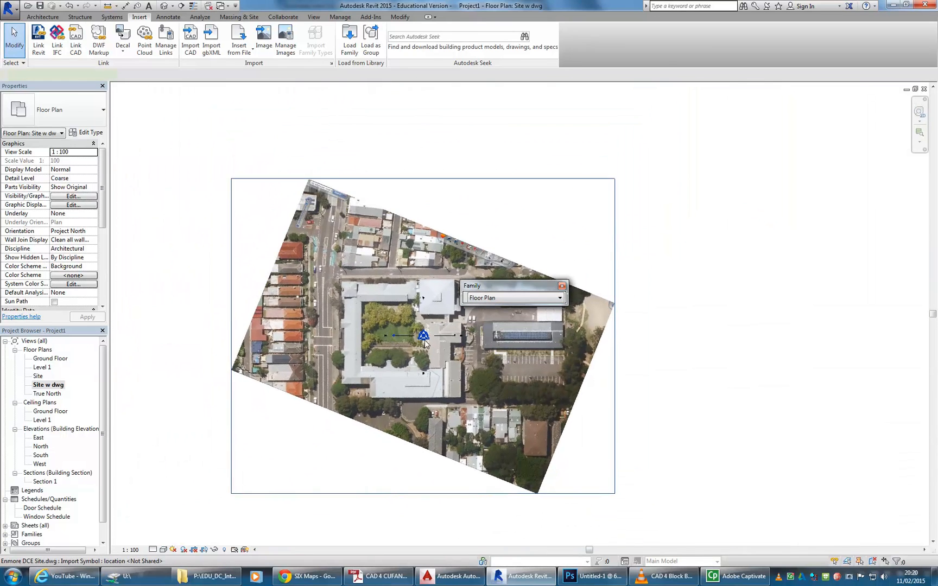
# Examine the linked Enmore DCE Site.dwg up close in the Site w dwg view, leaving nothing selected.
pyautogui.moveTo(401, 323); pyautogui.dragTo(429, 358)
pyautogui.scroll(1, 410, 377)
pyautogui.moveTo(410, 377); pyautogui.dragTo(410, 343, button='middle')
pyautogui.scroll(9, 403, 280)
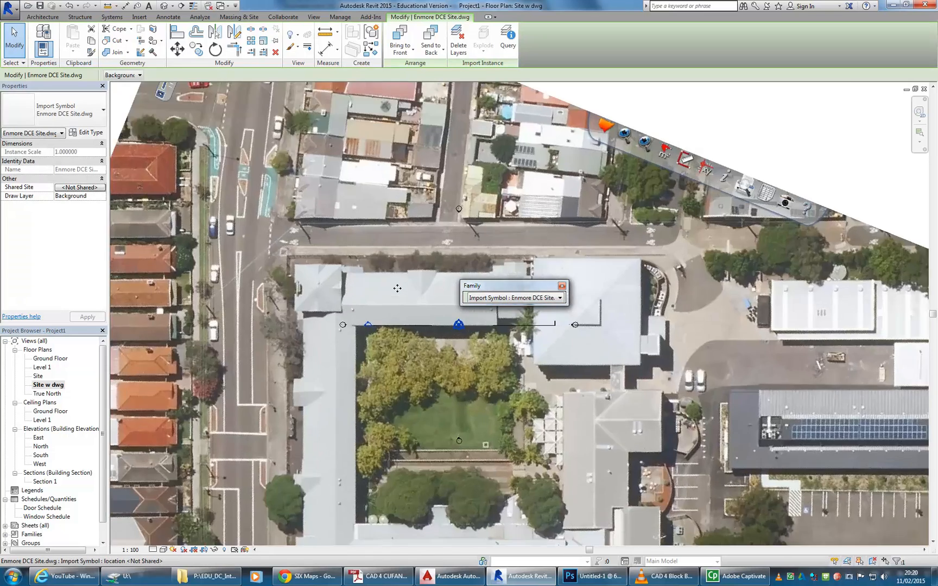
pyautogui.scroll(-8, 398, 288)
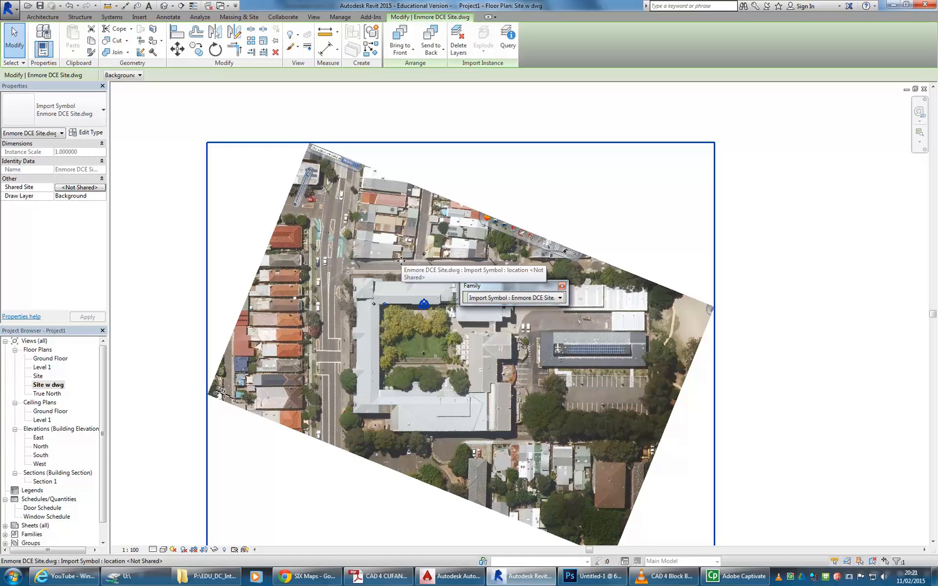
pyautogui.click(424, 126)
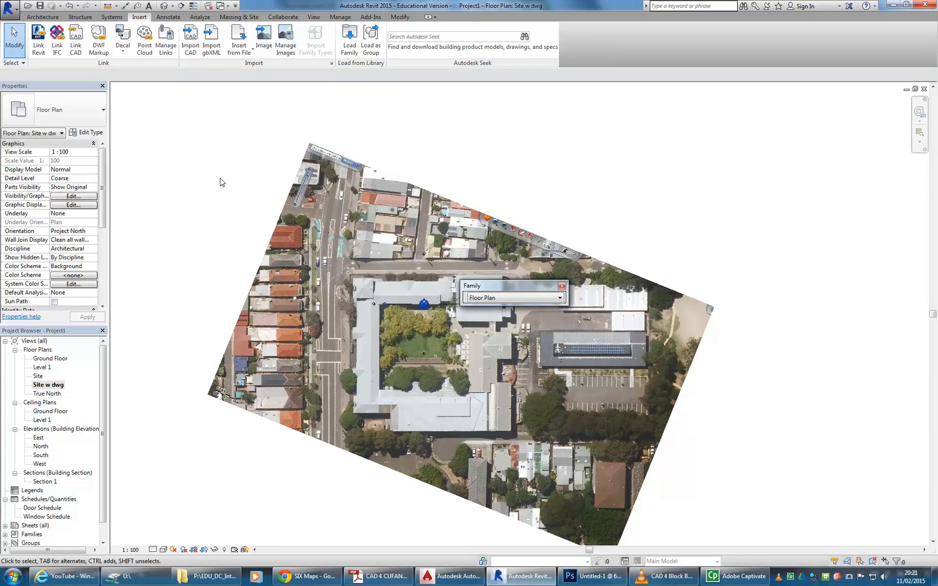
# Hide layer 0 of the linked Enmore DCE Site.dwg through the view's visibility overrides for imported categories.
pyautogui.click(69, 197)
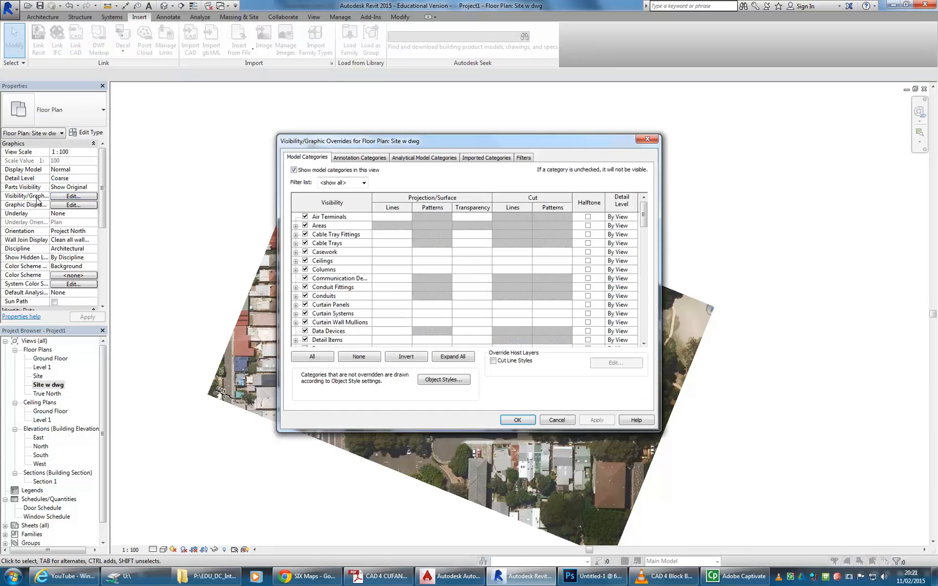
pyautogui.click(487, 158)
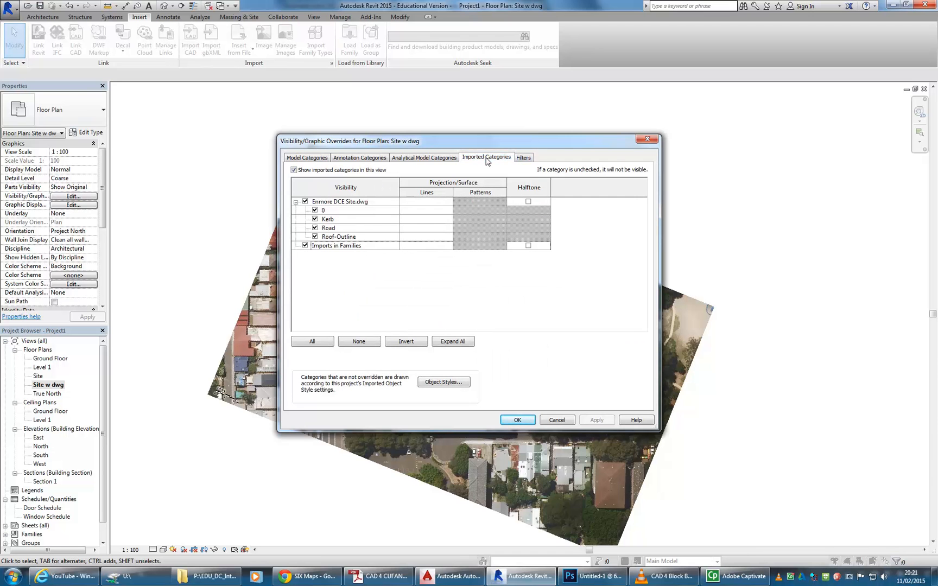
pyautogui.click(315, 211)
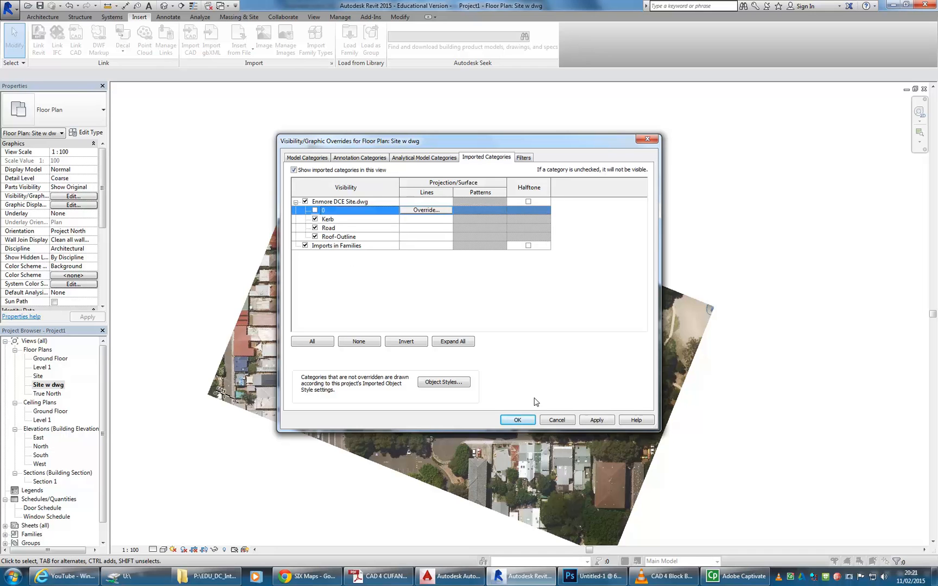
pyautogui.click(603, 422)
pyautogui.moveTo(532, 145); pyautogui.dragTo(814, 439)
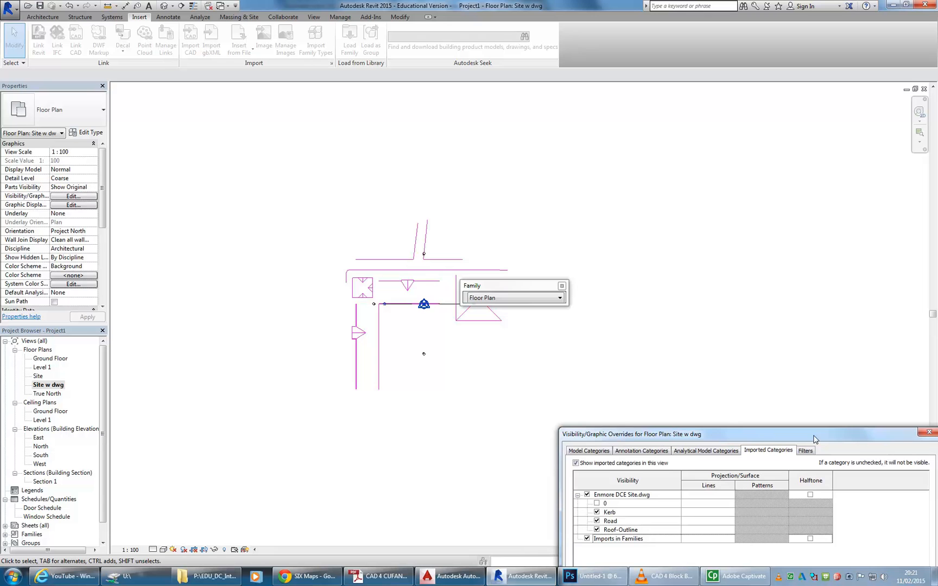
# Make layer 0 of the linked drawing visible again and accept the visibility overrides.
pyautogui.moveTo(815, 439); pyautogui.dragTo(662, 128)
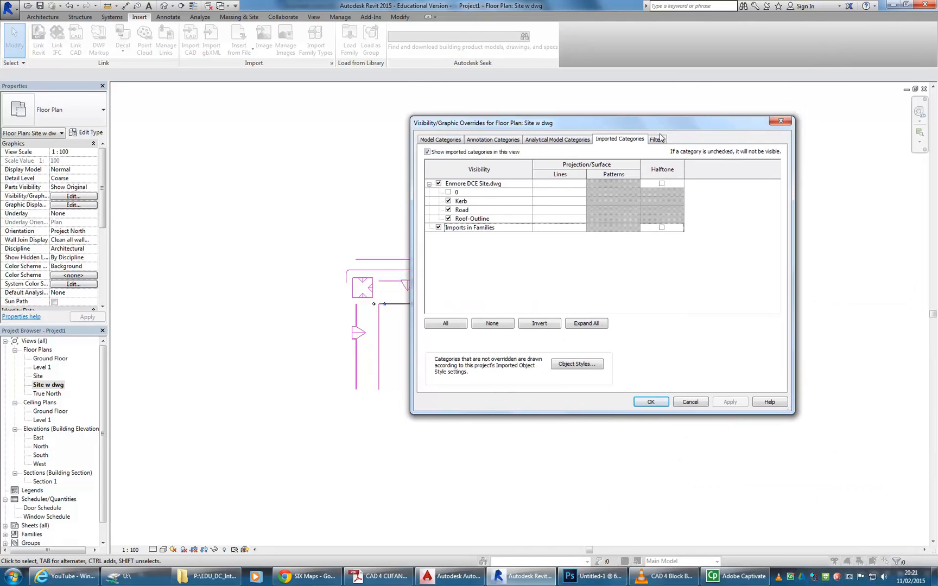
pyautogui.click(449, 192)
pyautogui.click(726, 402)
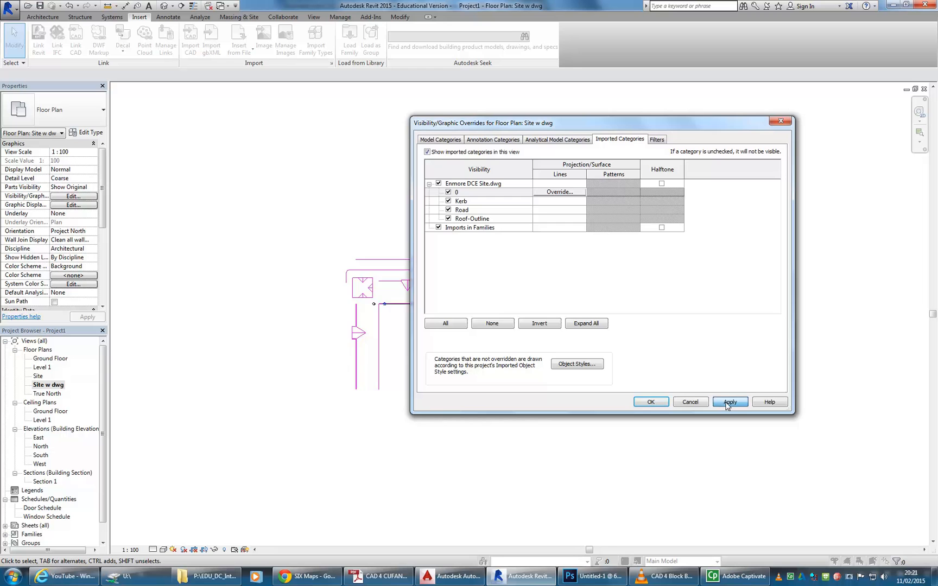
pyautogui.click(667, 404)
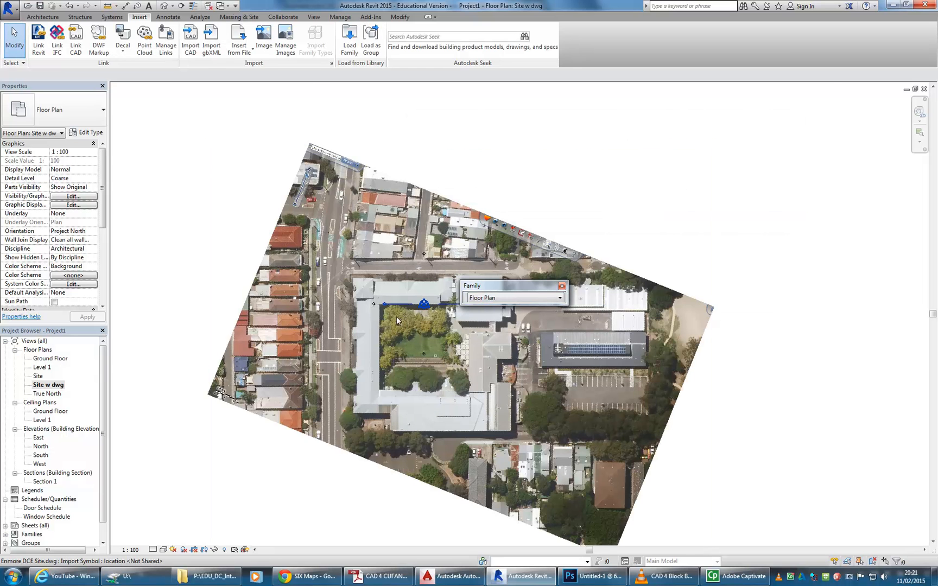
pyautogui.scroll(2, 352, 338)
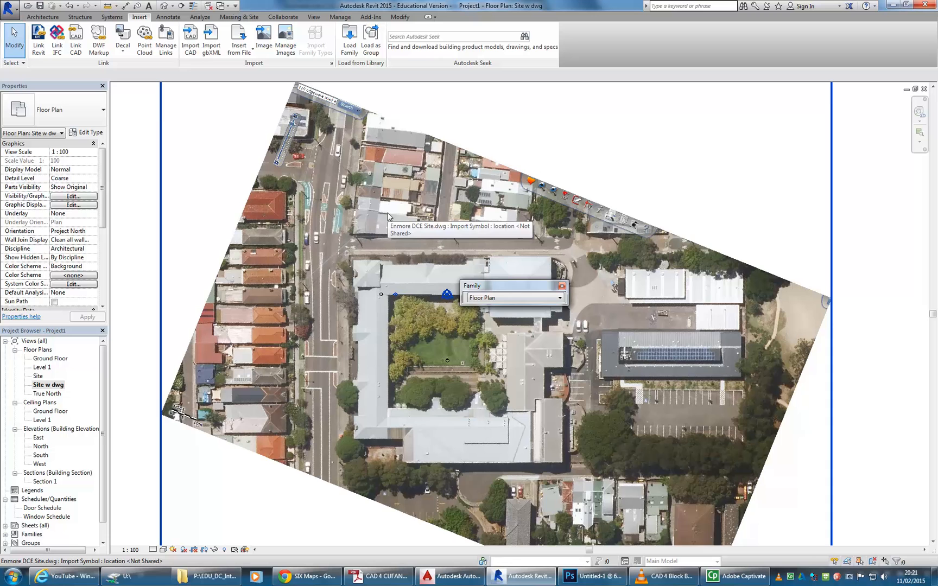
pyautogui.scroll(-2, 387, 213)
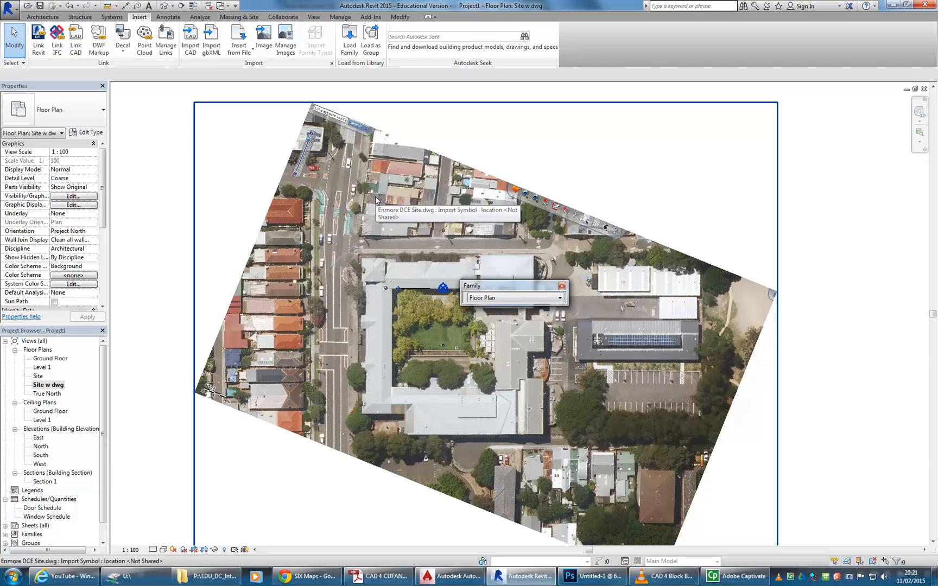
pyautogui.click(396, 271)
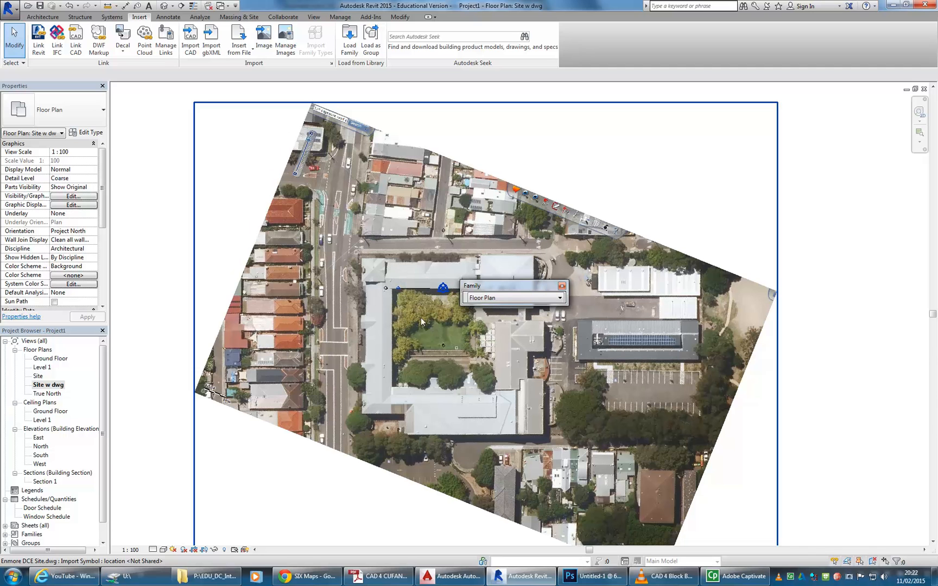
pyautogui.moveTo(422, 317); pyautogui.dragTo(391, 322, button='middle')
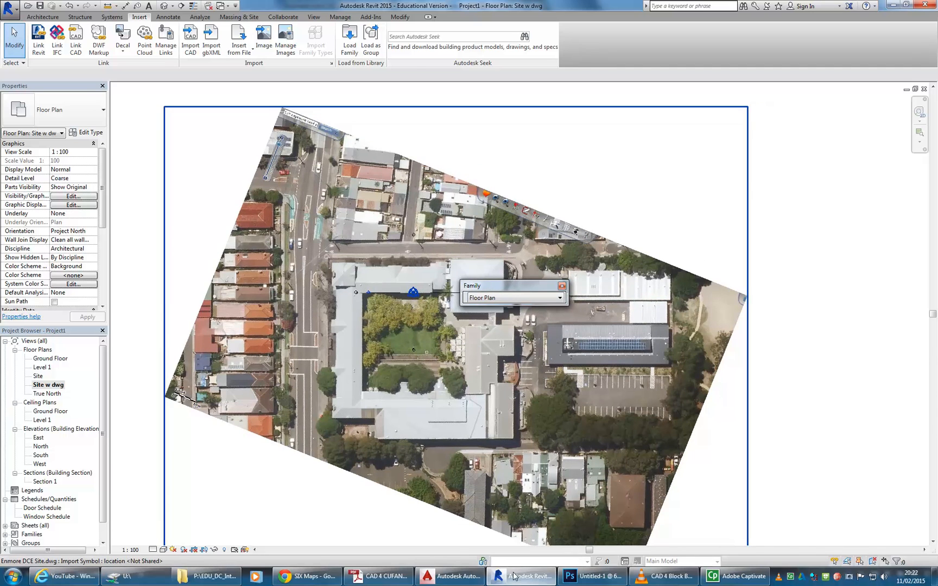
# Switch to AutoCAD and bring the whole school site of Enmore DCE Site.dwg into view.
pyautogui.click(451, 576)
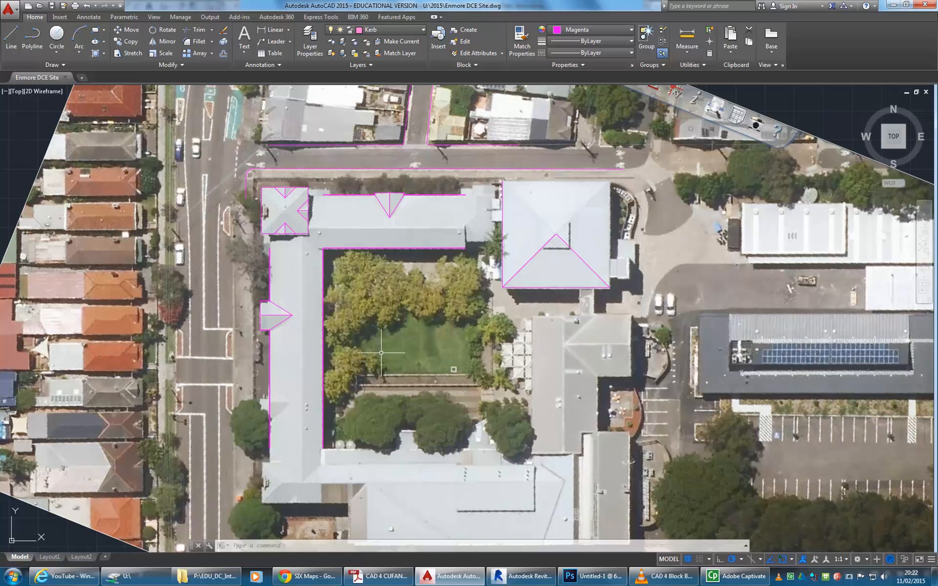
pyautogui.scroll(-4, 413, 326)
pyautogui.scroll(3, 398, 316)
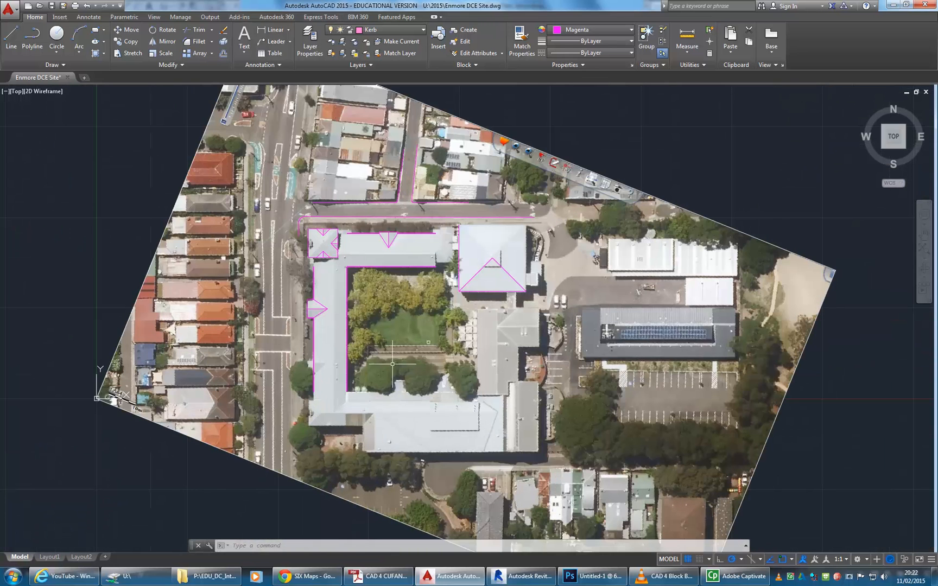